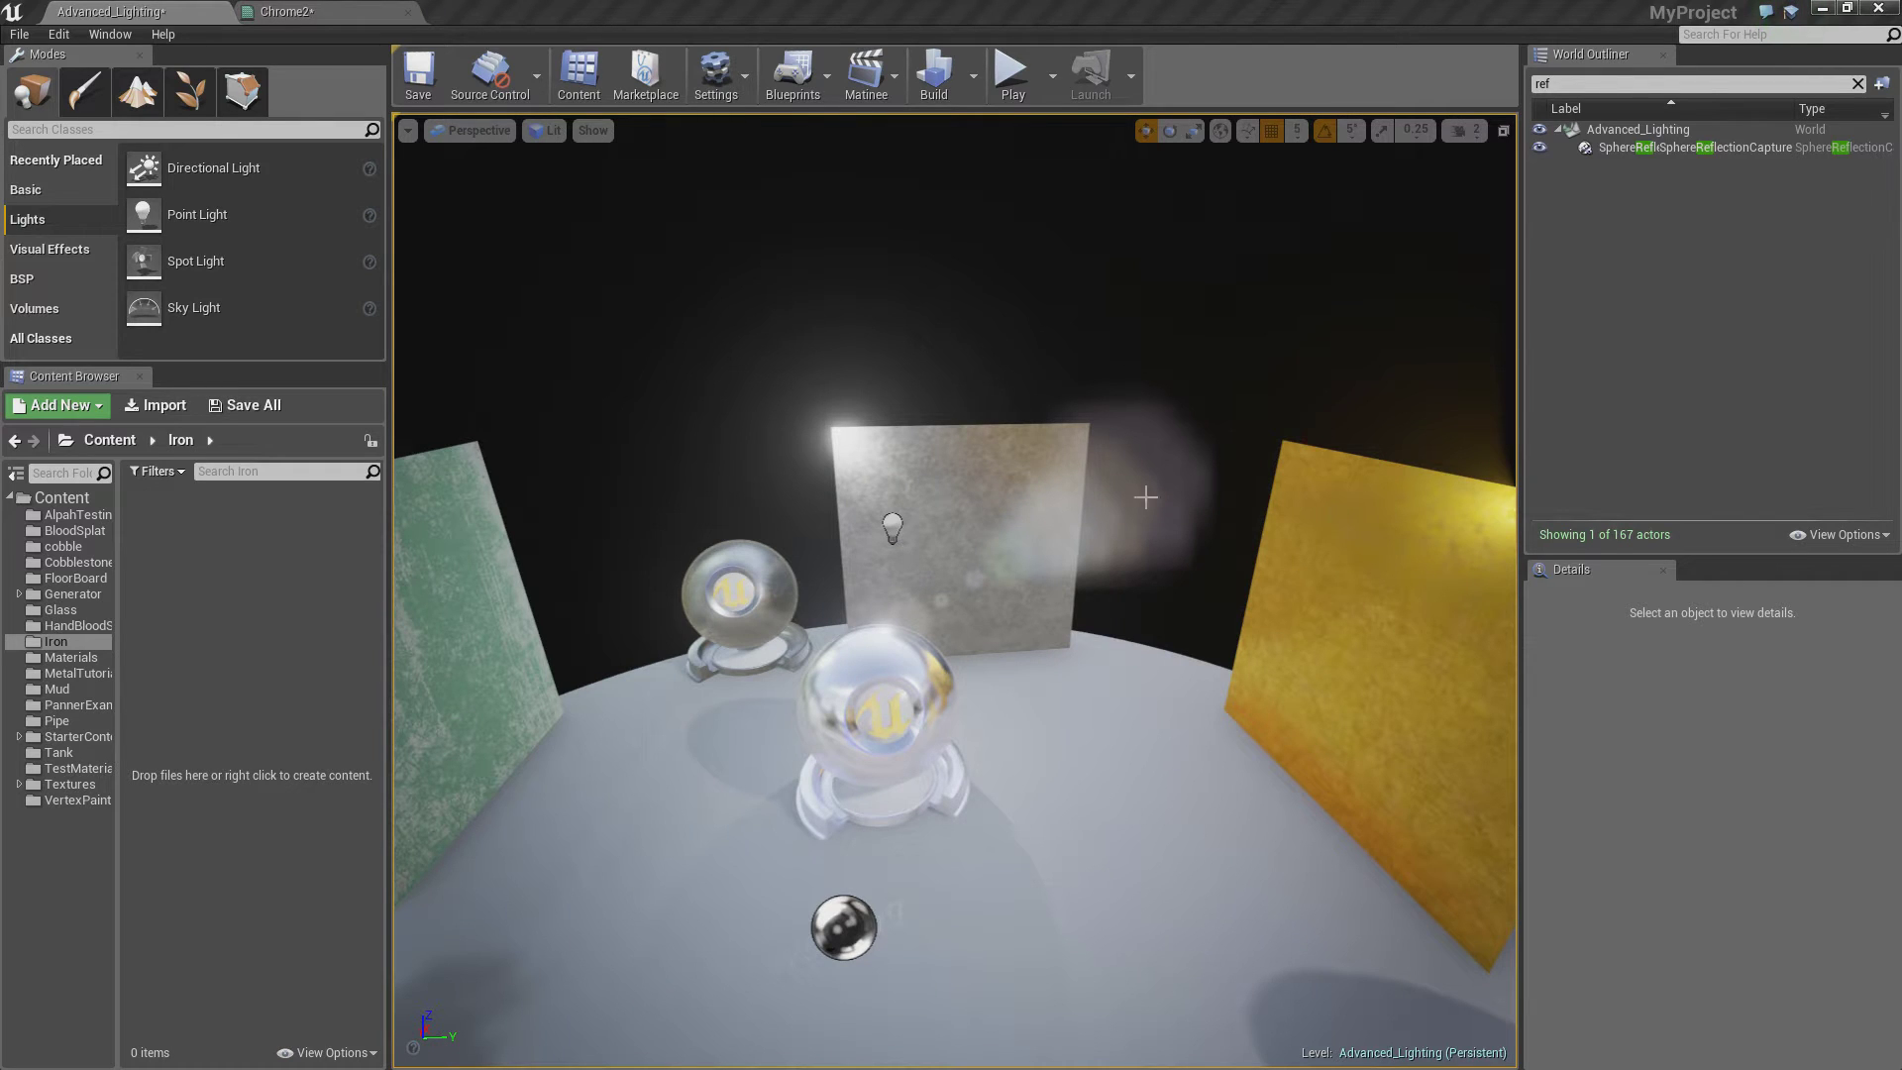
# Step: Select the green painted plane in the level and open its MetalTest_Inst material instance for editing
pyautogui.moveTo(998, 498); pyautogui.dragTo(807, 493, button='right')
pyautogui.click(807, 492)
pyautogui.doubleClick(1692, 990)
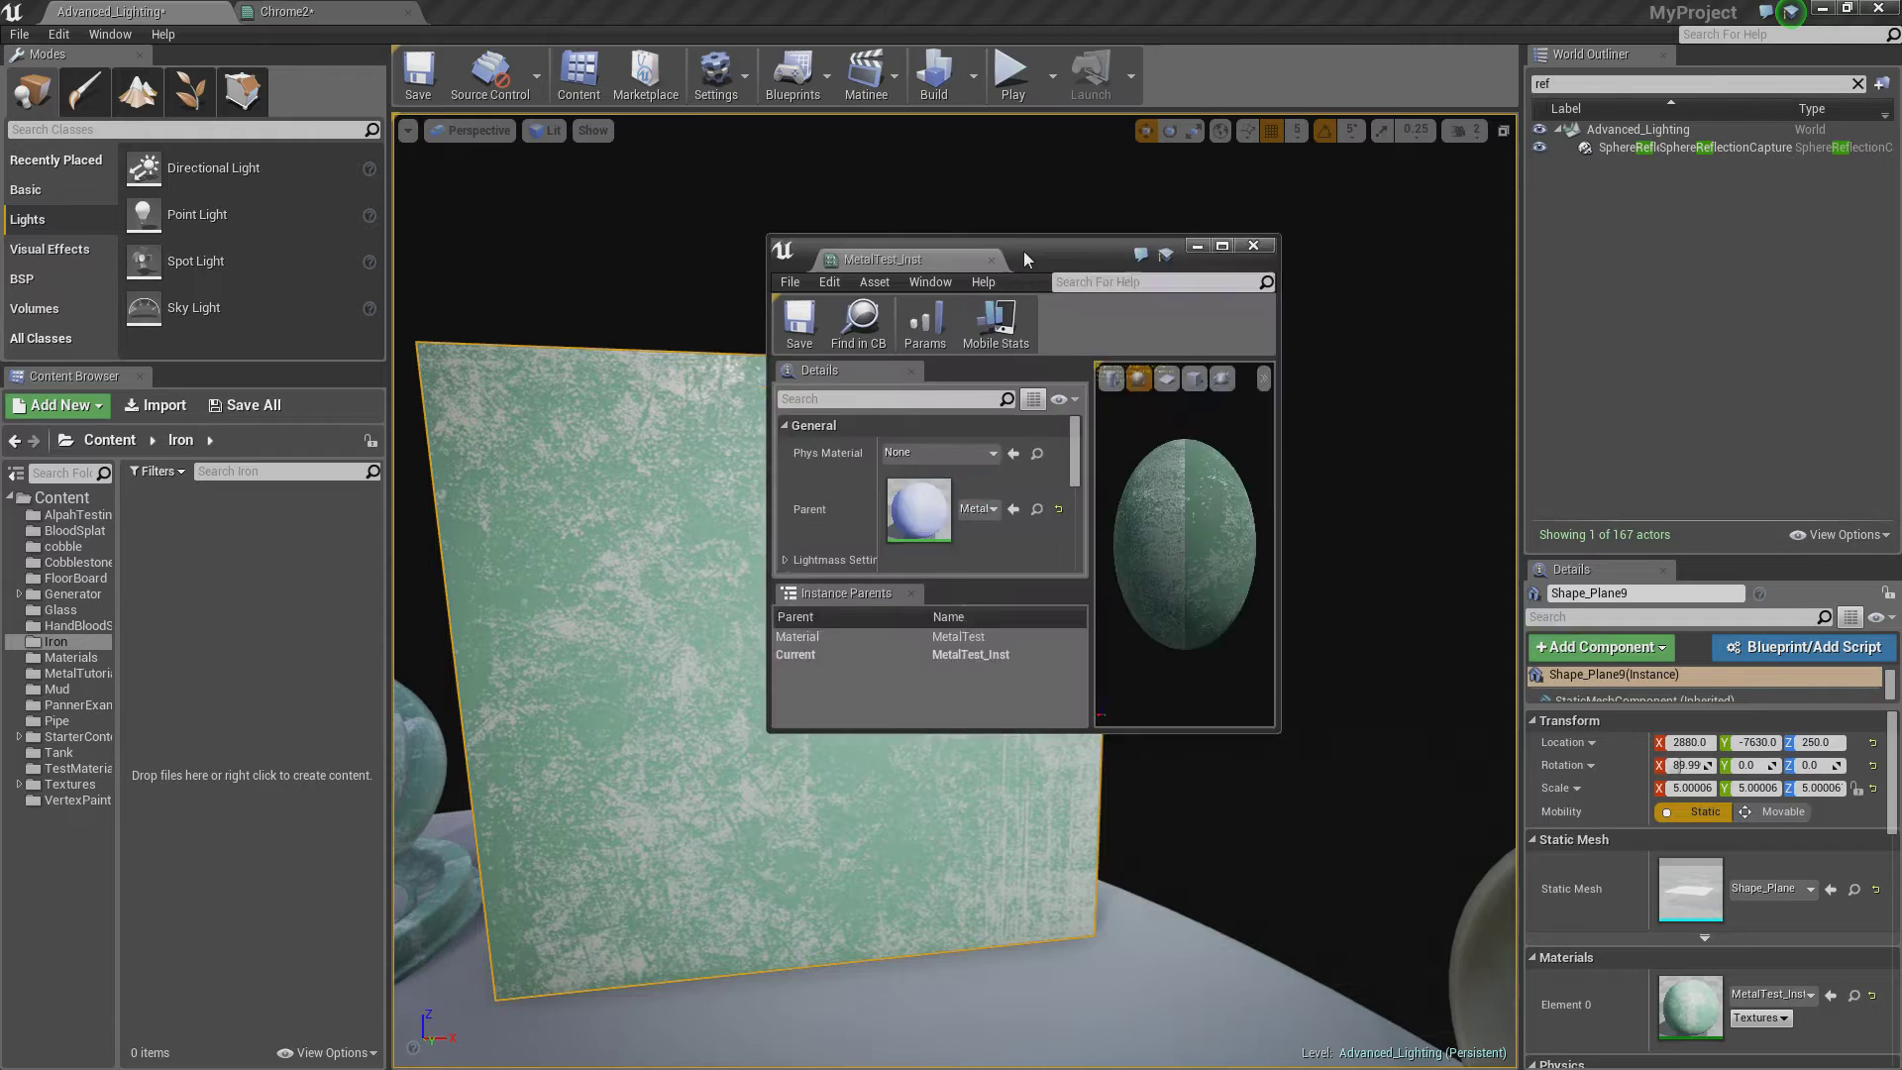
pyautogui.moveTo(1024, 251); pyautogui.dragTo(1316, 210)
pyautogui.scroll(-3, 1298, 454)
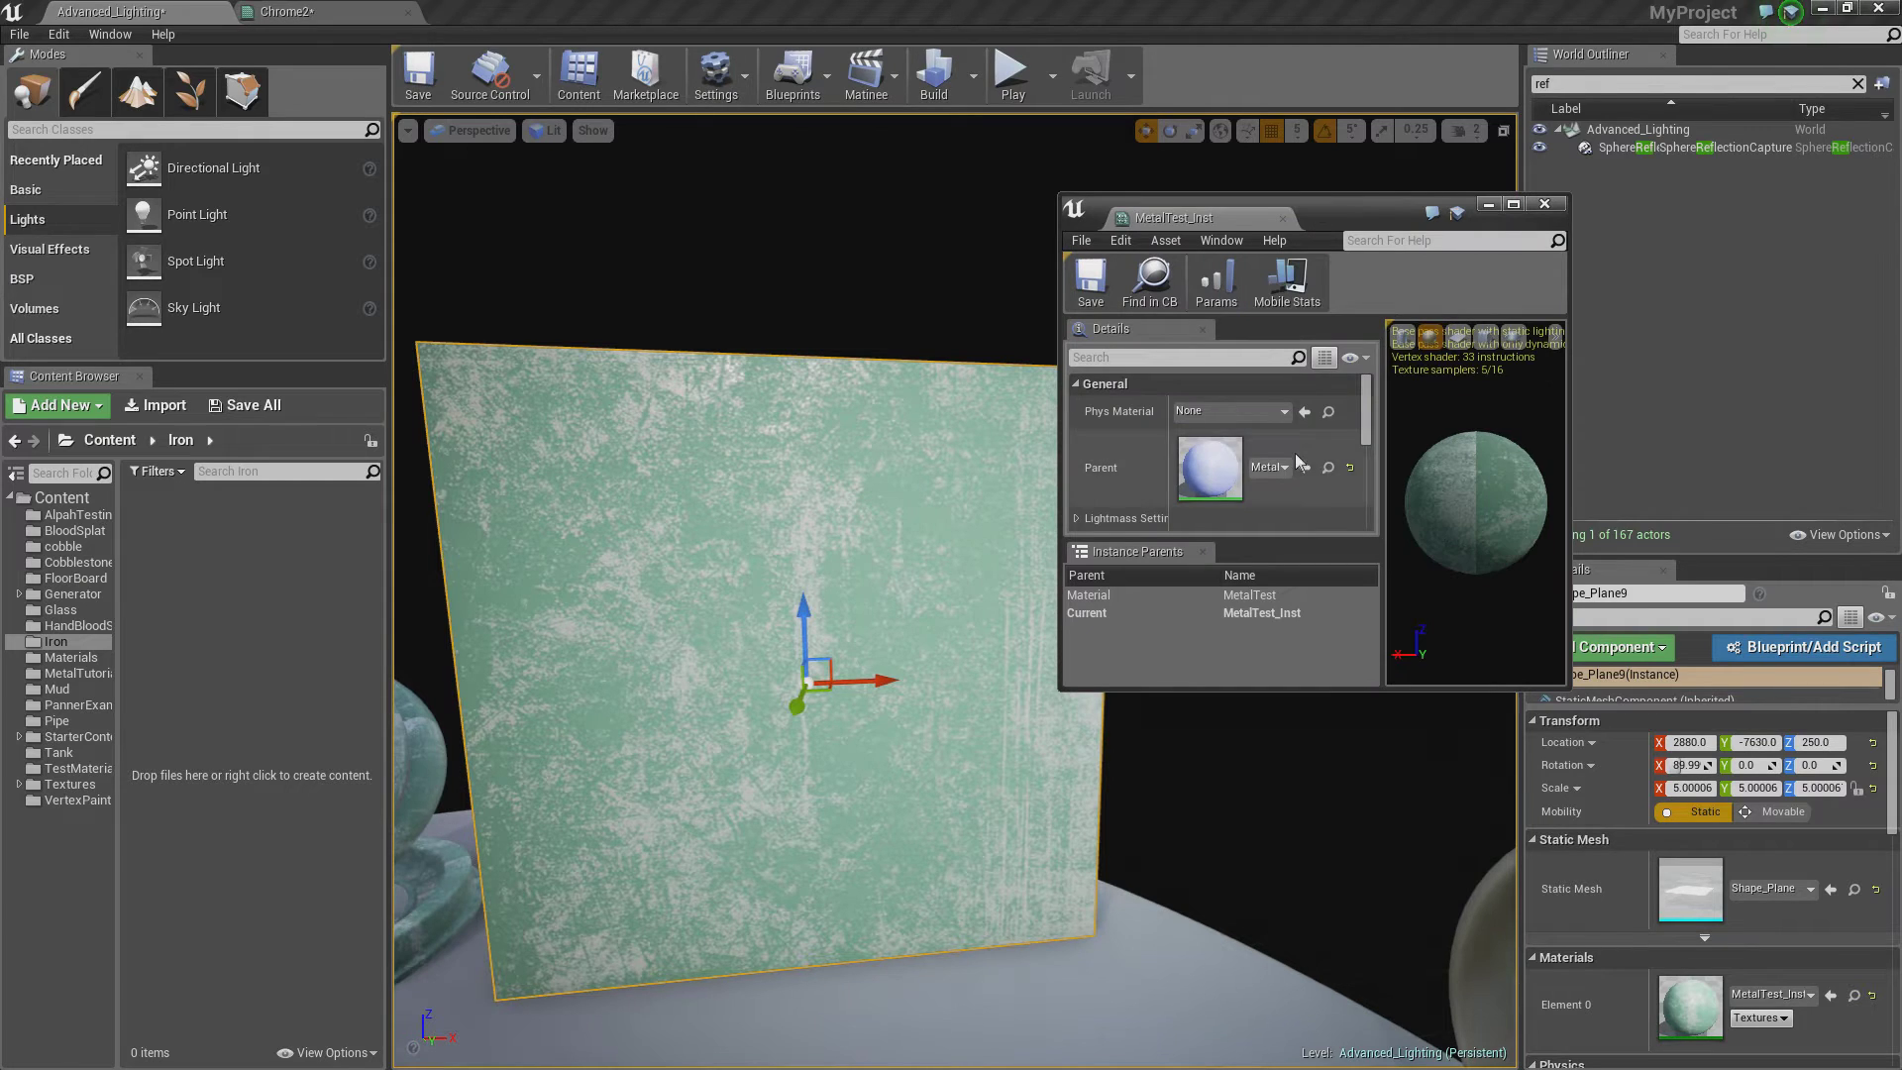
# Step: Adjust the Paint colour of the material instance within the green range, accept it and close the instance editor
pyautogui.click(1217, 507)
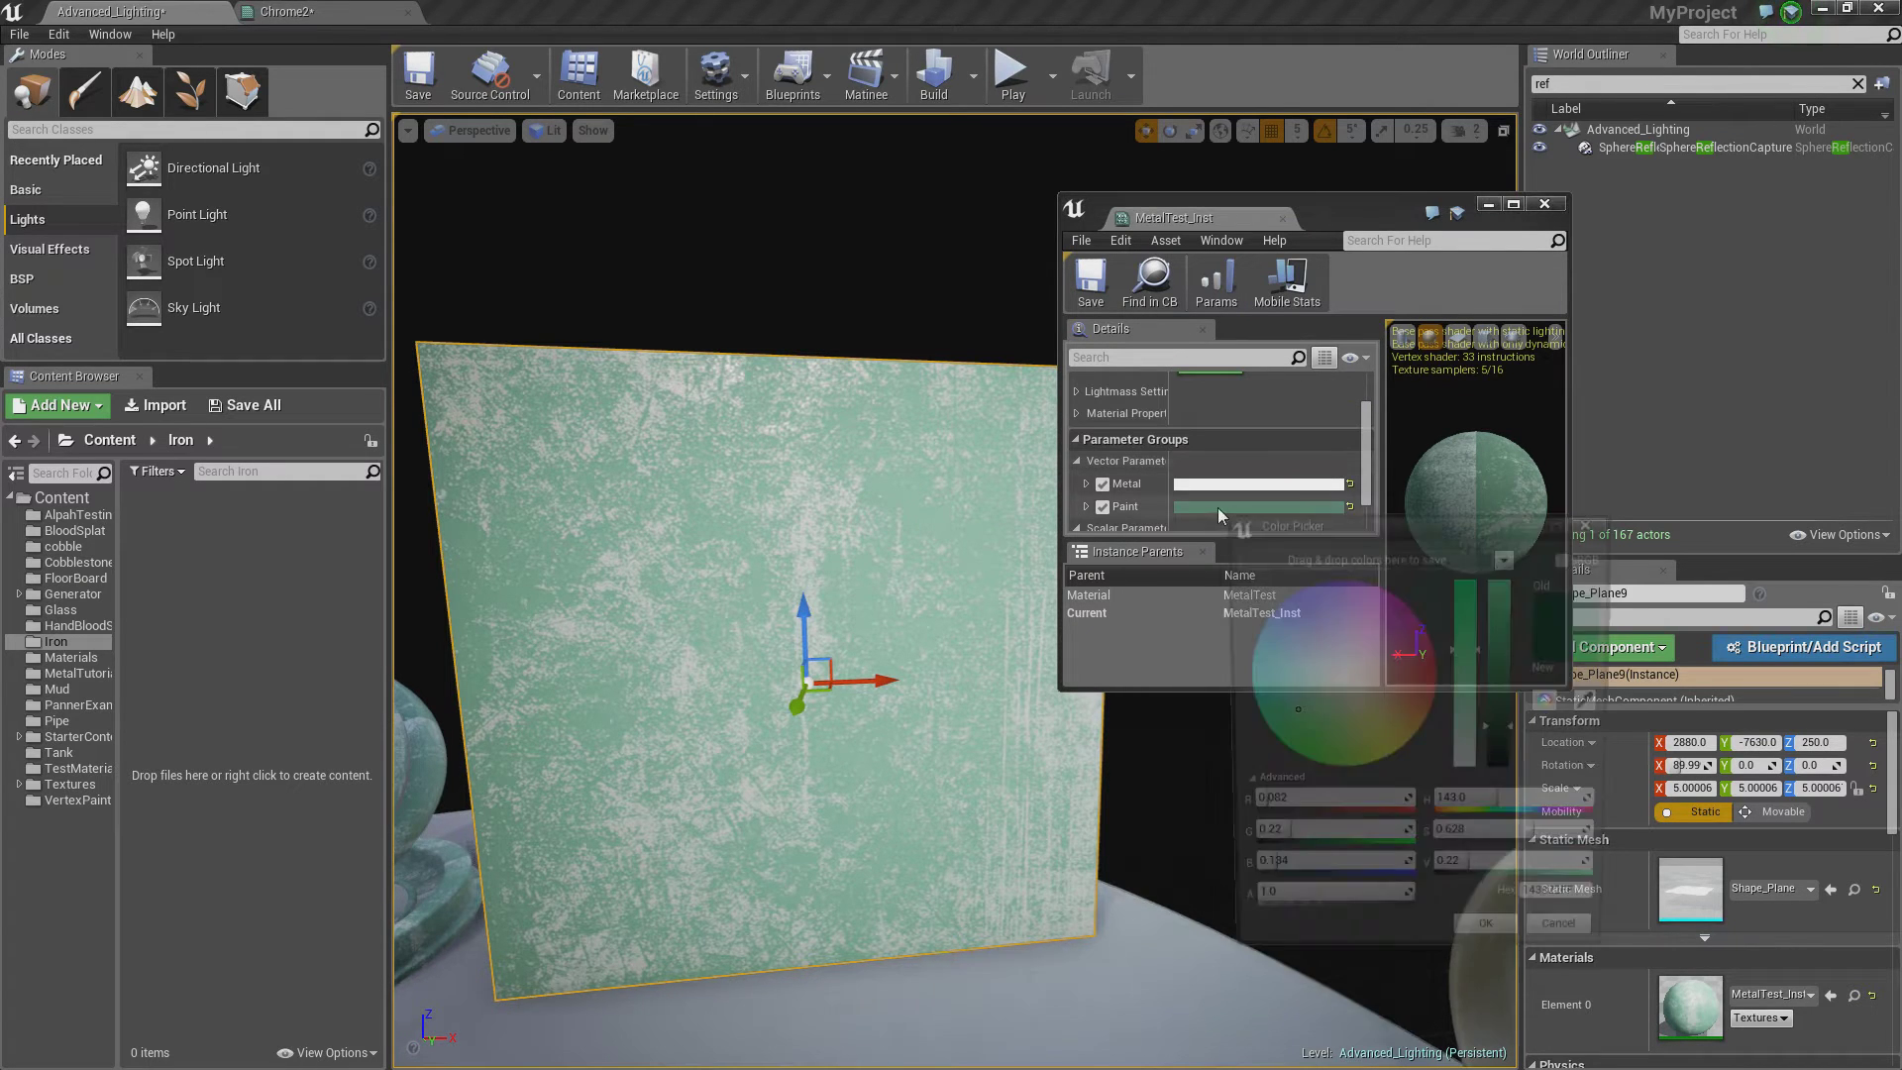
pyautogui.moveTo(1286, 708)
pyautogui.mouseDown()
pyautogui.moveTo(1363, 734)
pyautogui.moveTo(1370, 650)
pyautogui.moveTo(1312, 638)
pyautogui.moveTo(1296, 722)
pyautogui.moveTo(1399, 688)
pyautogui.moveTo(1317, 609)
pyautogui.moveTo(1242, 616)
pyautogui.moveTo(1311, 699)
pyautogui.mouseUp()
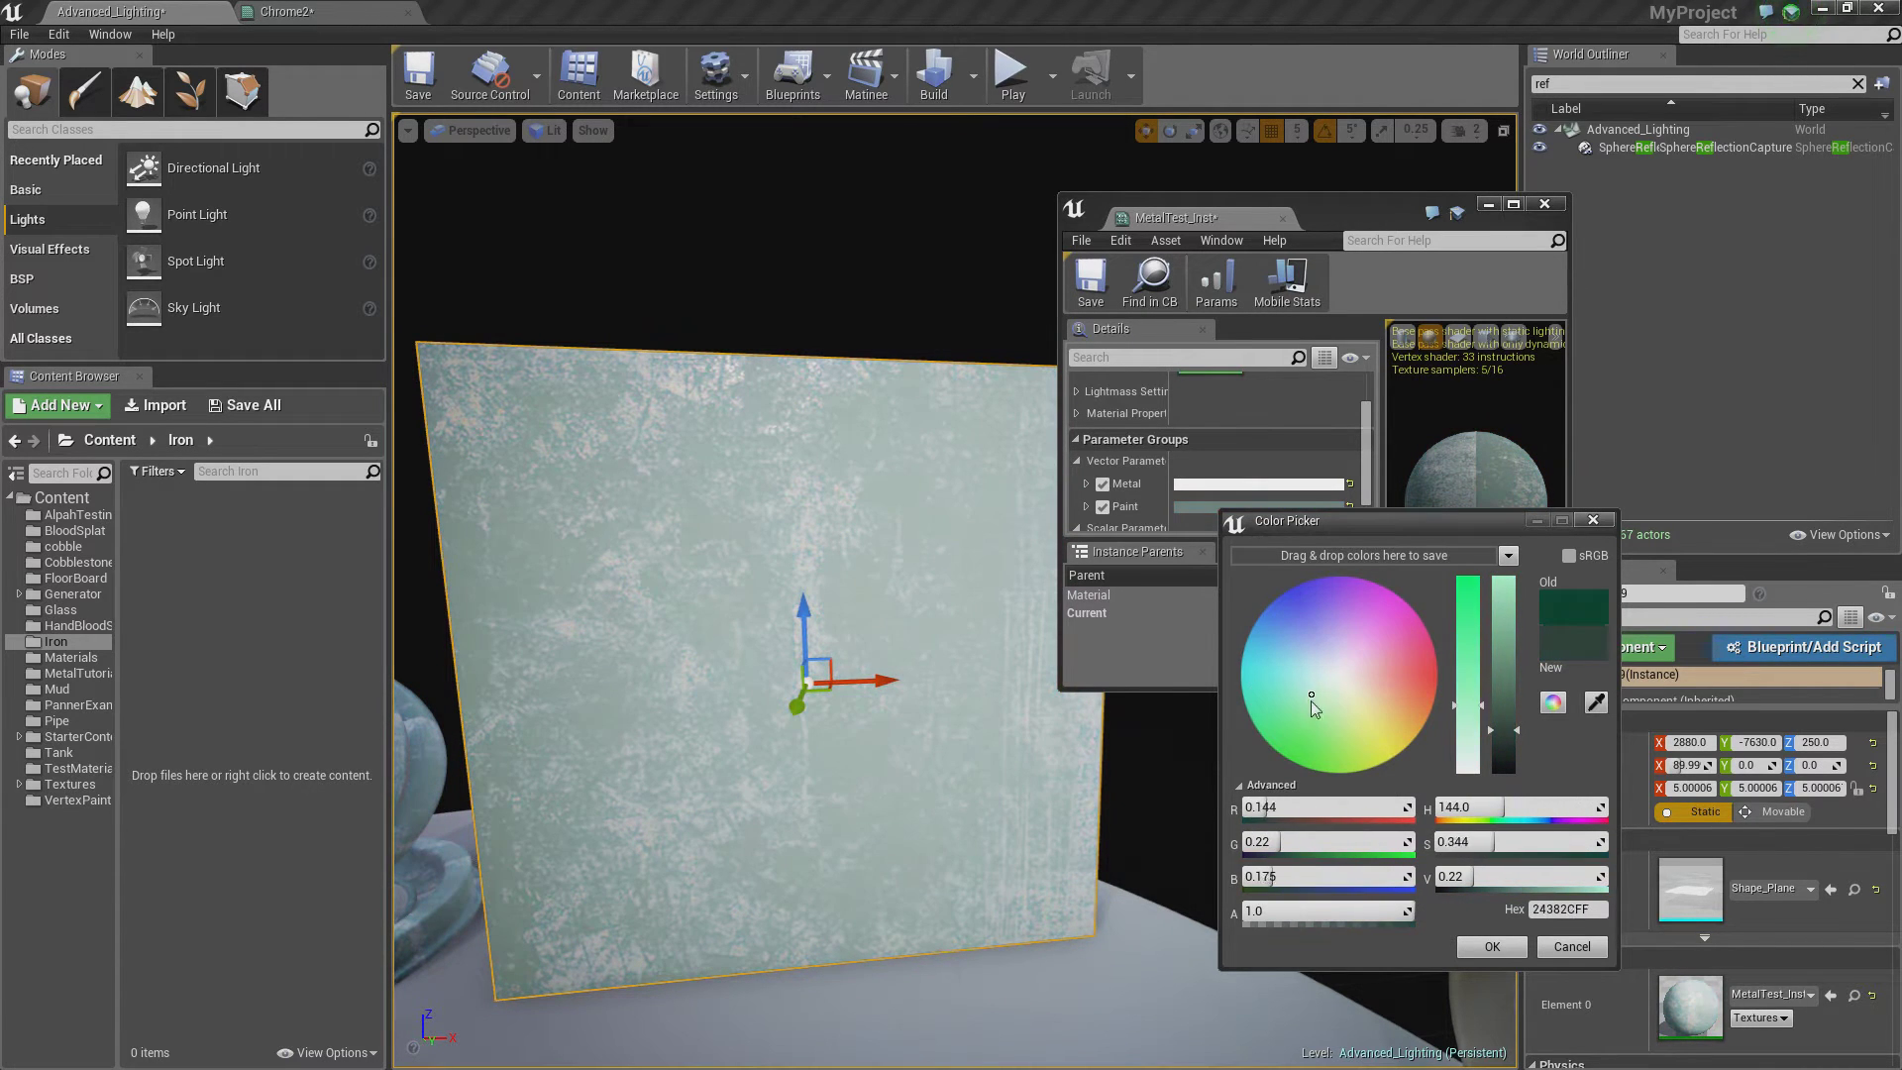
pyautogui.click(1492, 946)
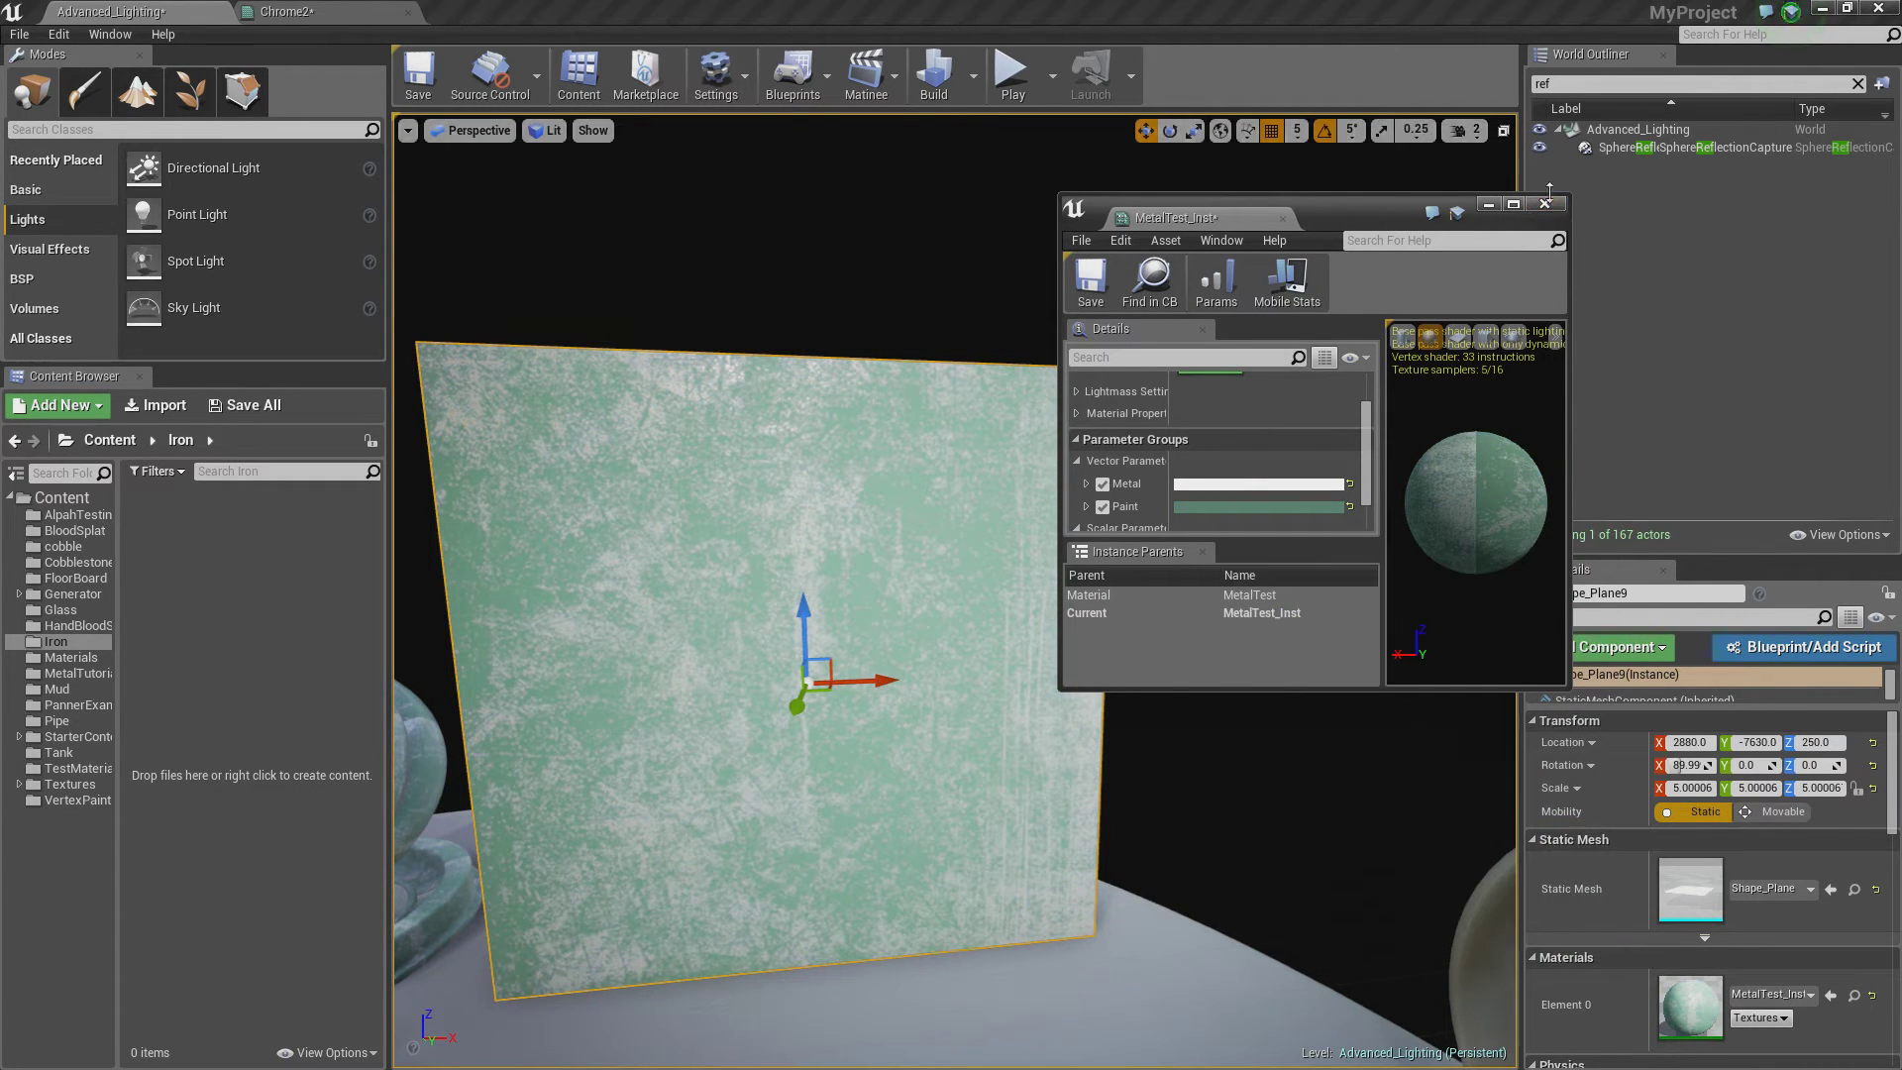
pyautogui.click(1546, 205)
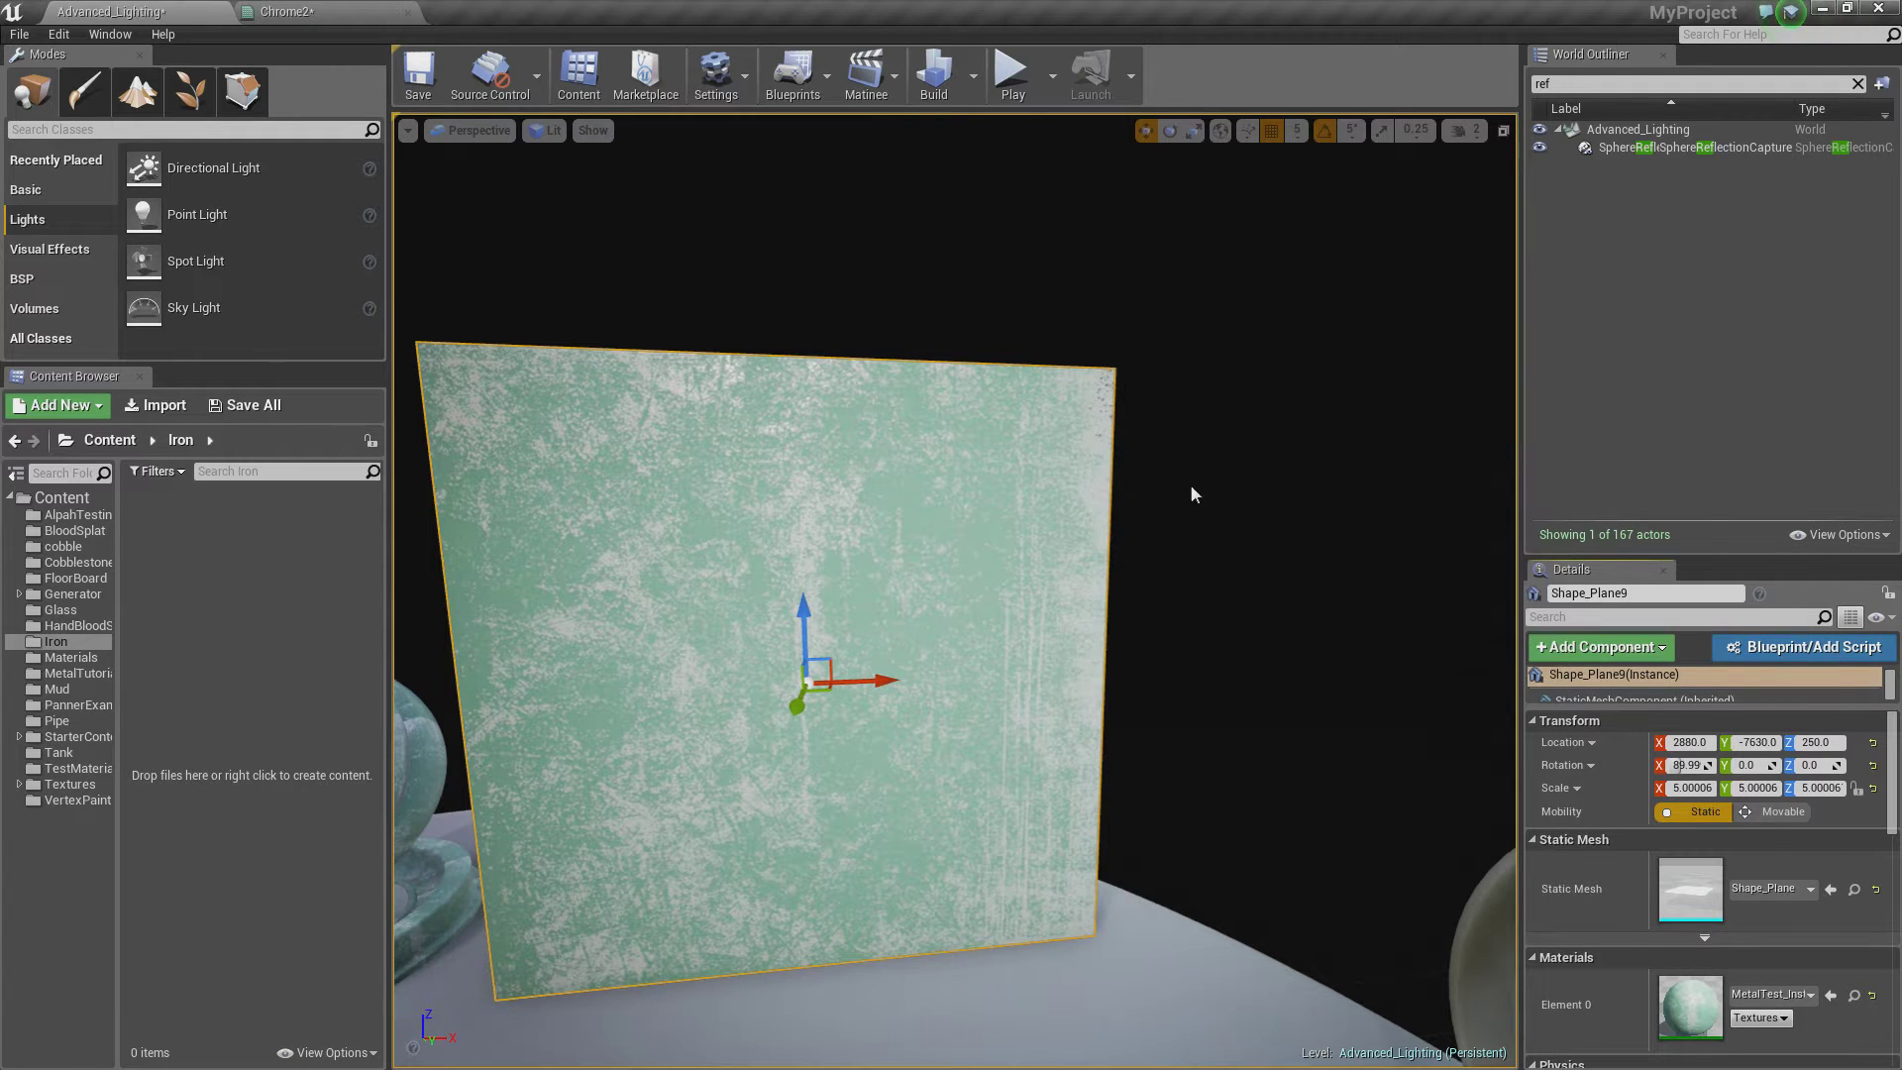
# Step: Duplicate the front chrome preview mesh and move the copy along the Y axis to -6720
pyautogui.moveTo(1032, 507); pyautogui.dragTo(1032, 507)
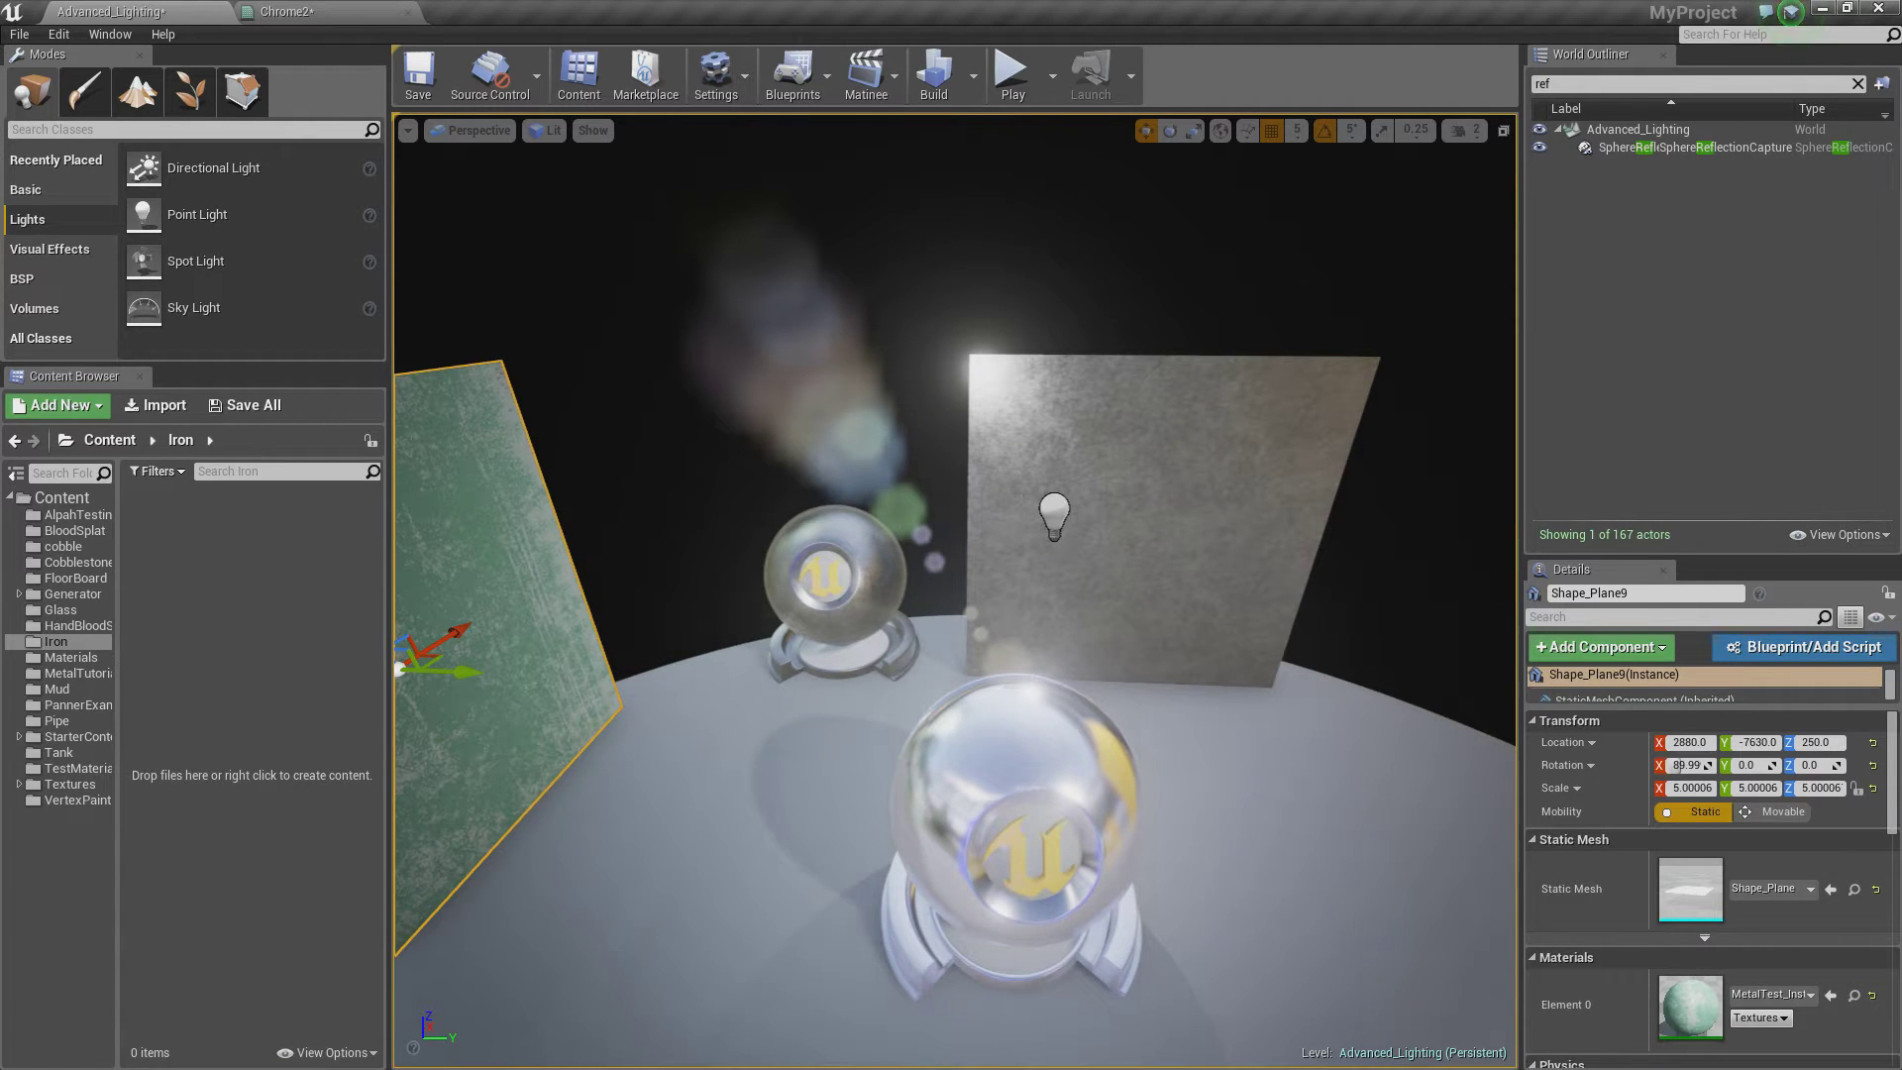
pyautogui.click(994, 771)
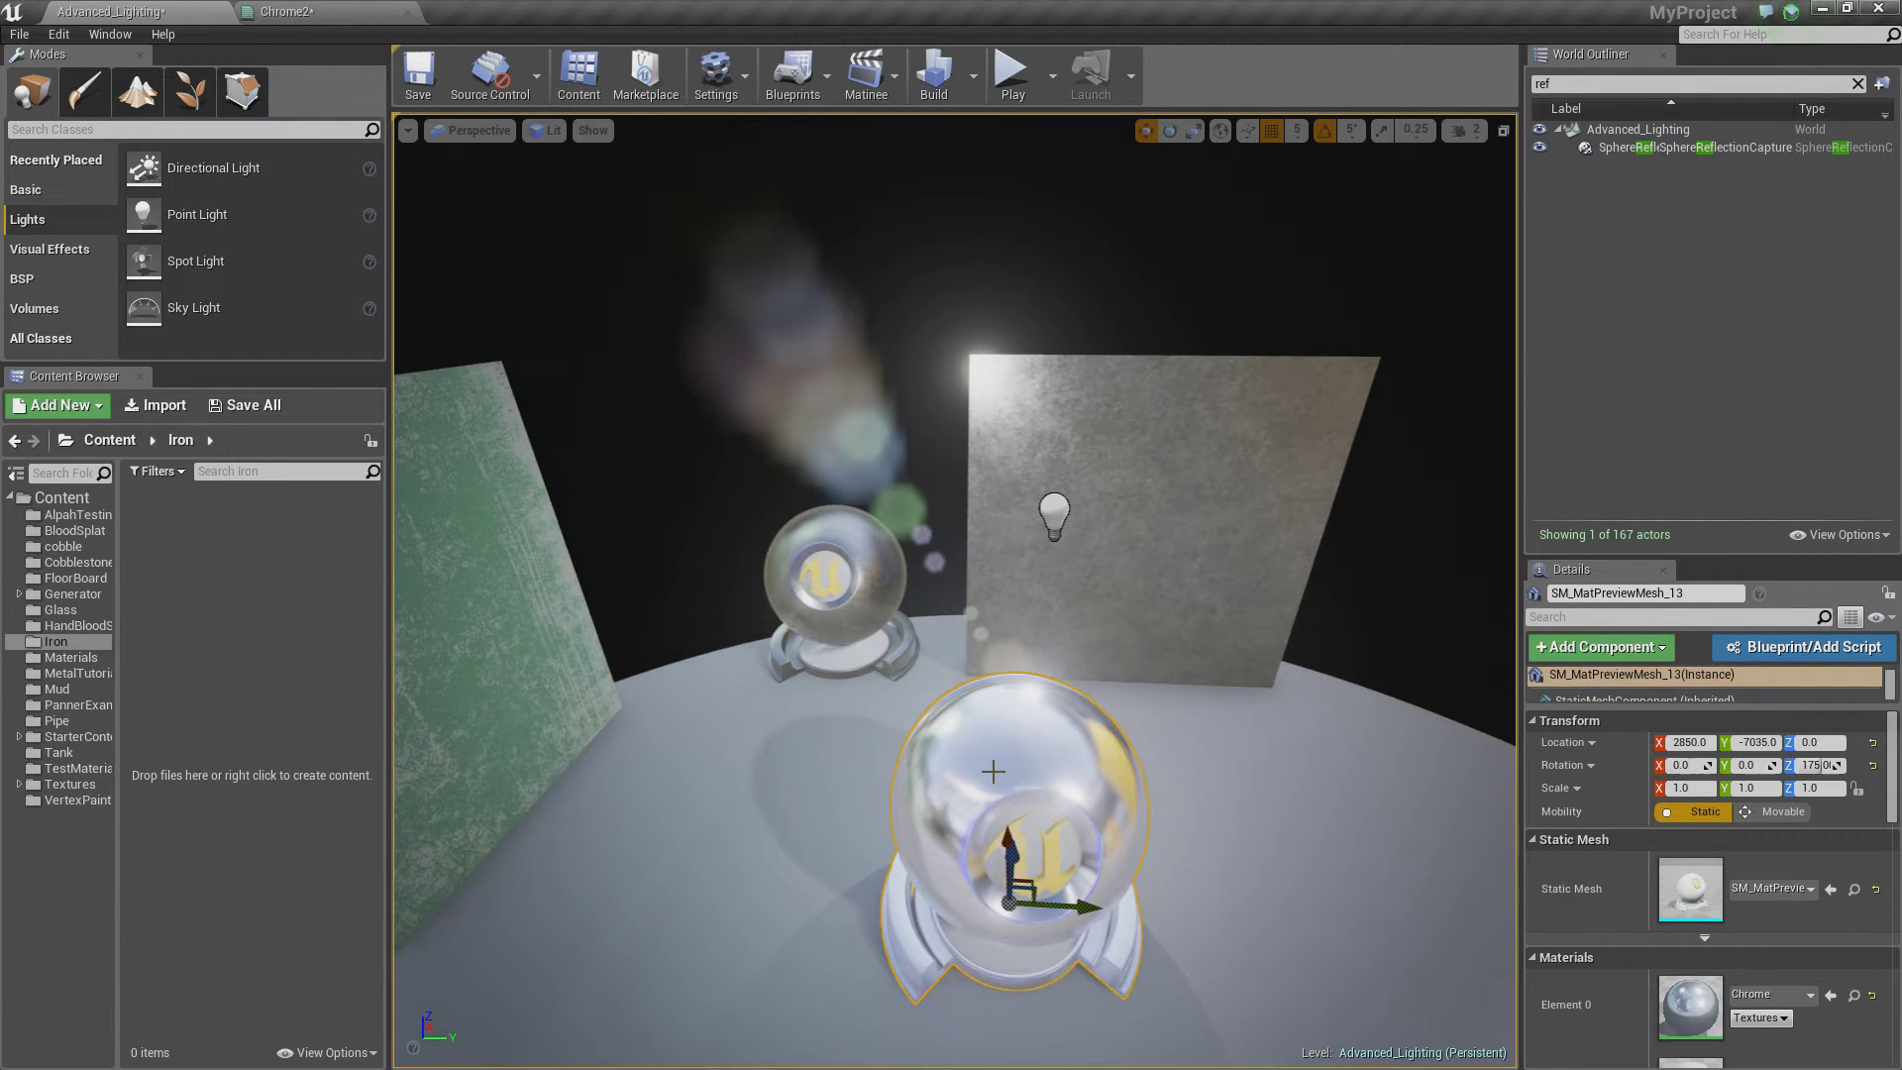
pyautogui.press('f')
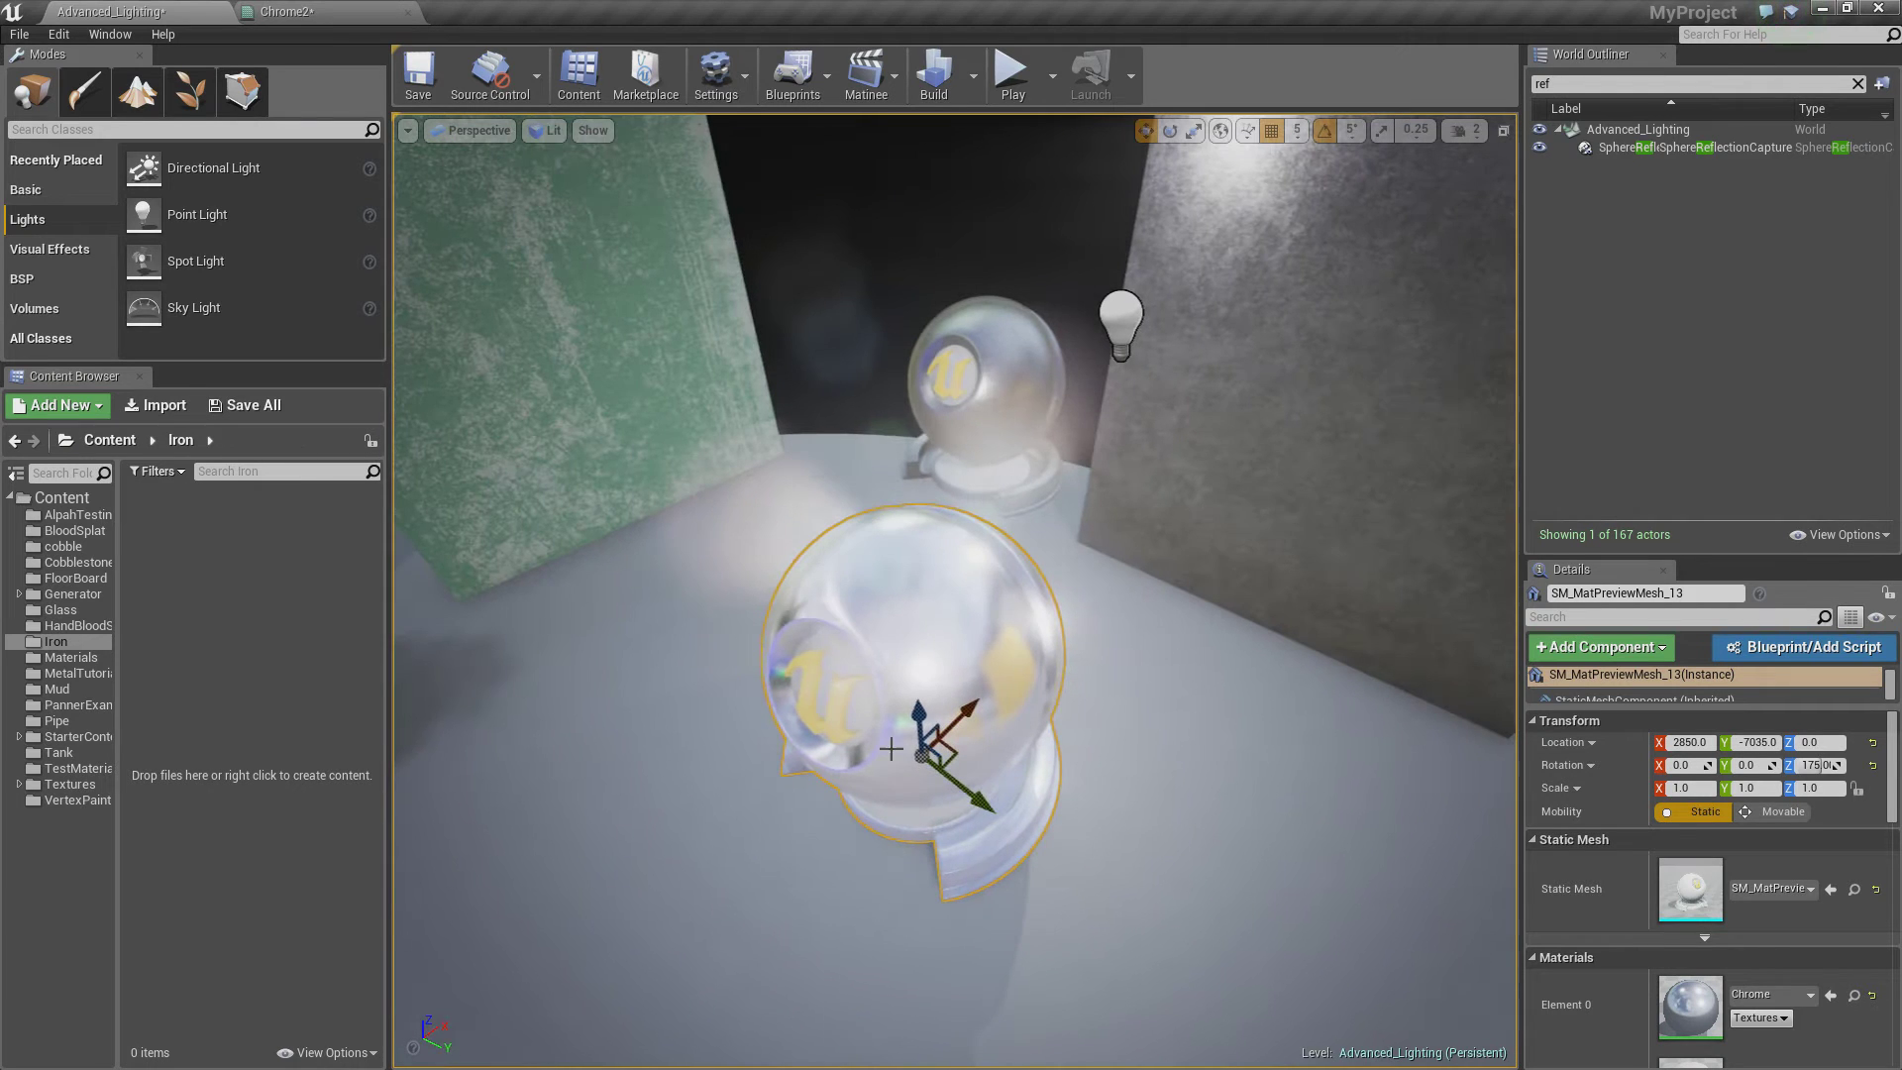
pyautogui.keyDown('alt'); pyautogui.moveTo(891, 749); pyautogui.dragTo(969, 717); pyautogui.keyUp('alt')
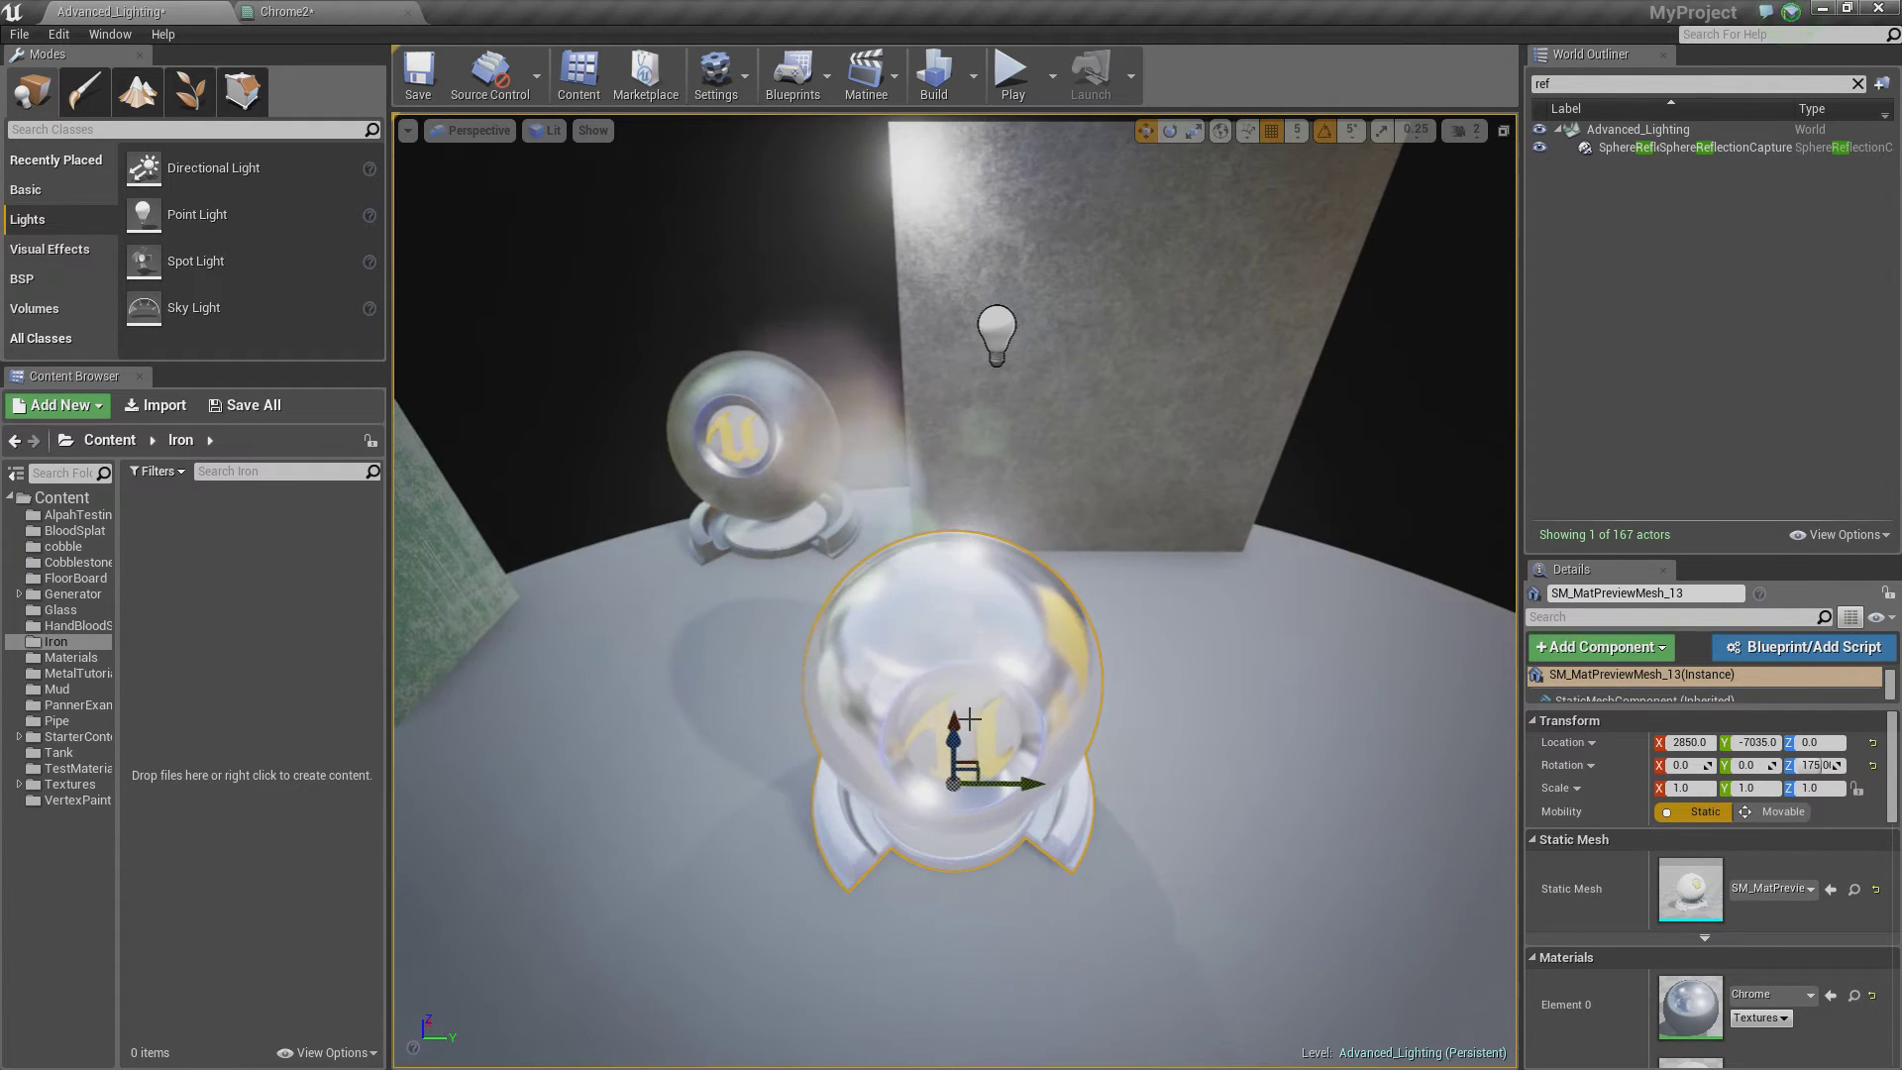
pyautogui.moveTo(979, 676); pyautogui.dragTo(1070, 745, button='right')
pyautogui.click(897, 570)
pyautogui.click(1068, 743)
pyautogui.press('f')
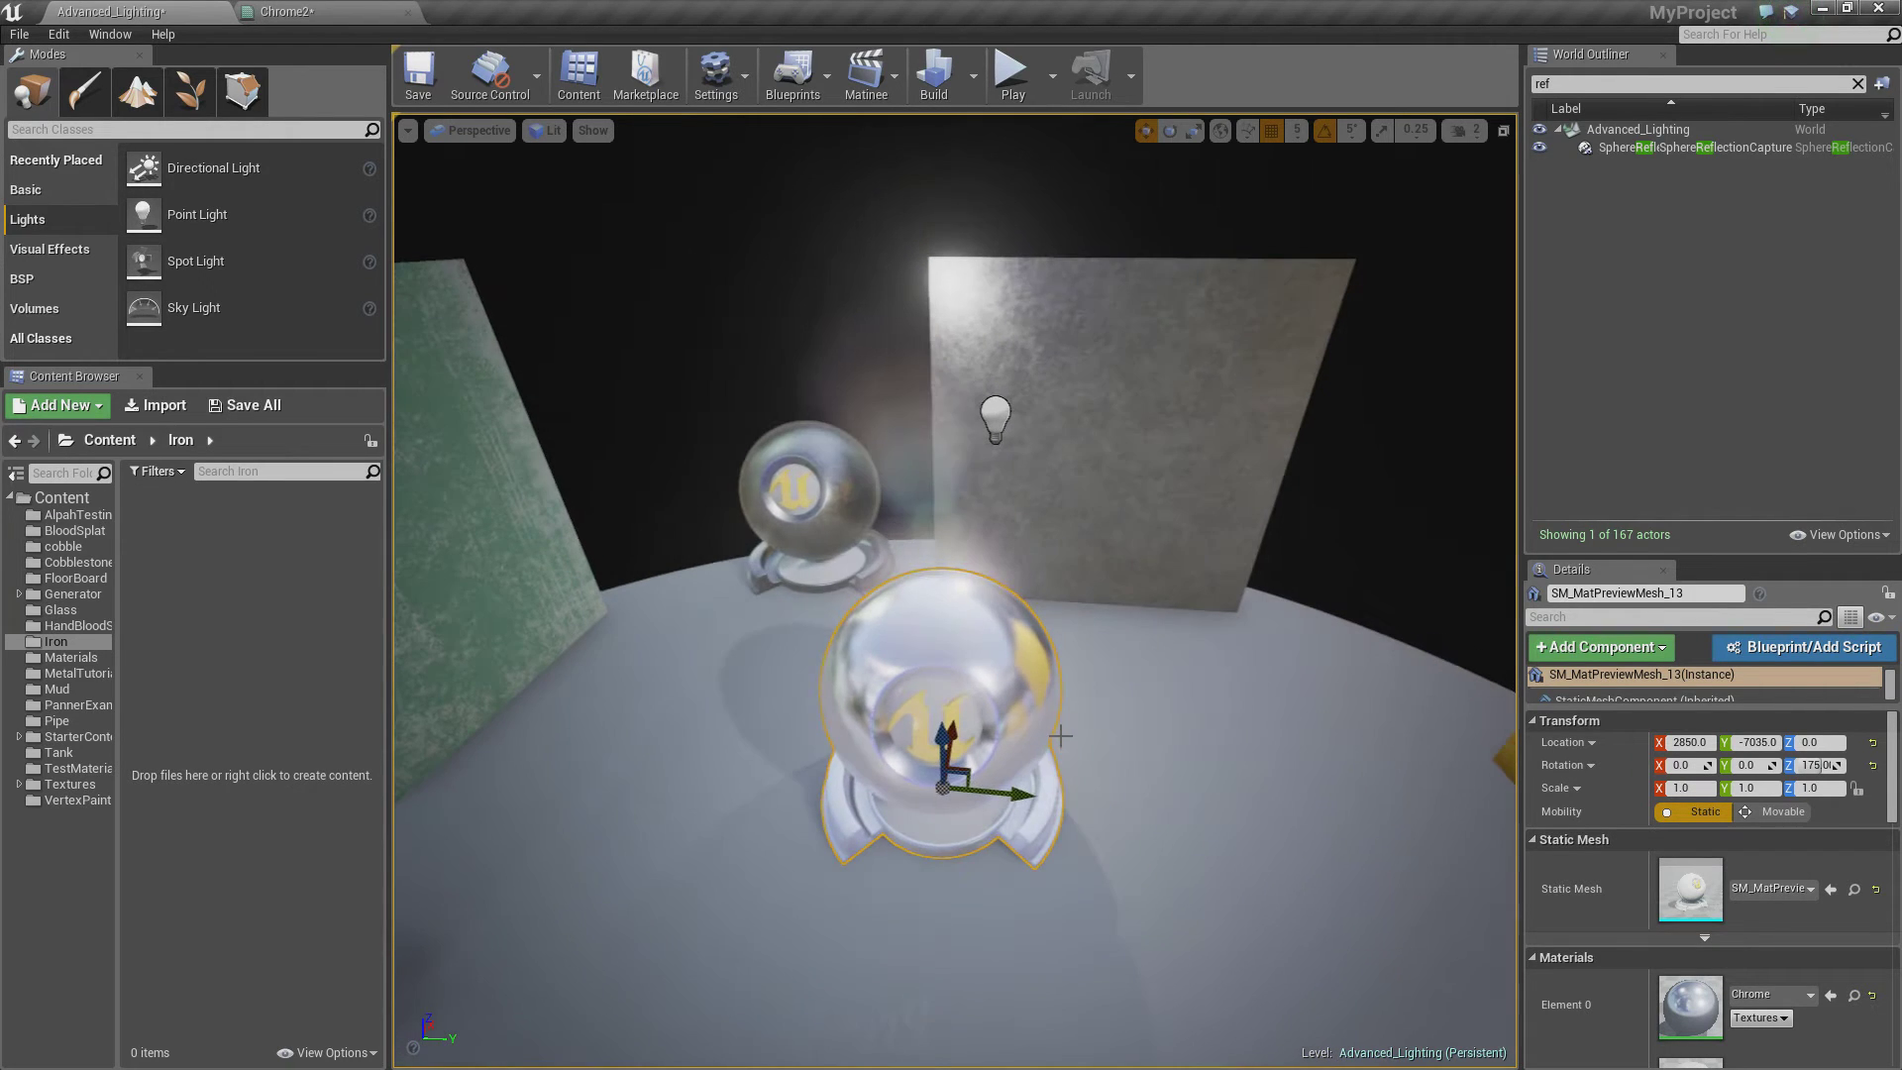
pyautogui.keyDown('alt'); pyautogui.moveTo(1030, 793); pyautogui.dragTo(1326, 792); pyautogui.keyUp('alt')
# Step: Create a new material named Chromey in the Iron folder and open it for editing
pyautogui.rightClick(277, 563)
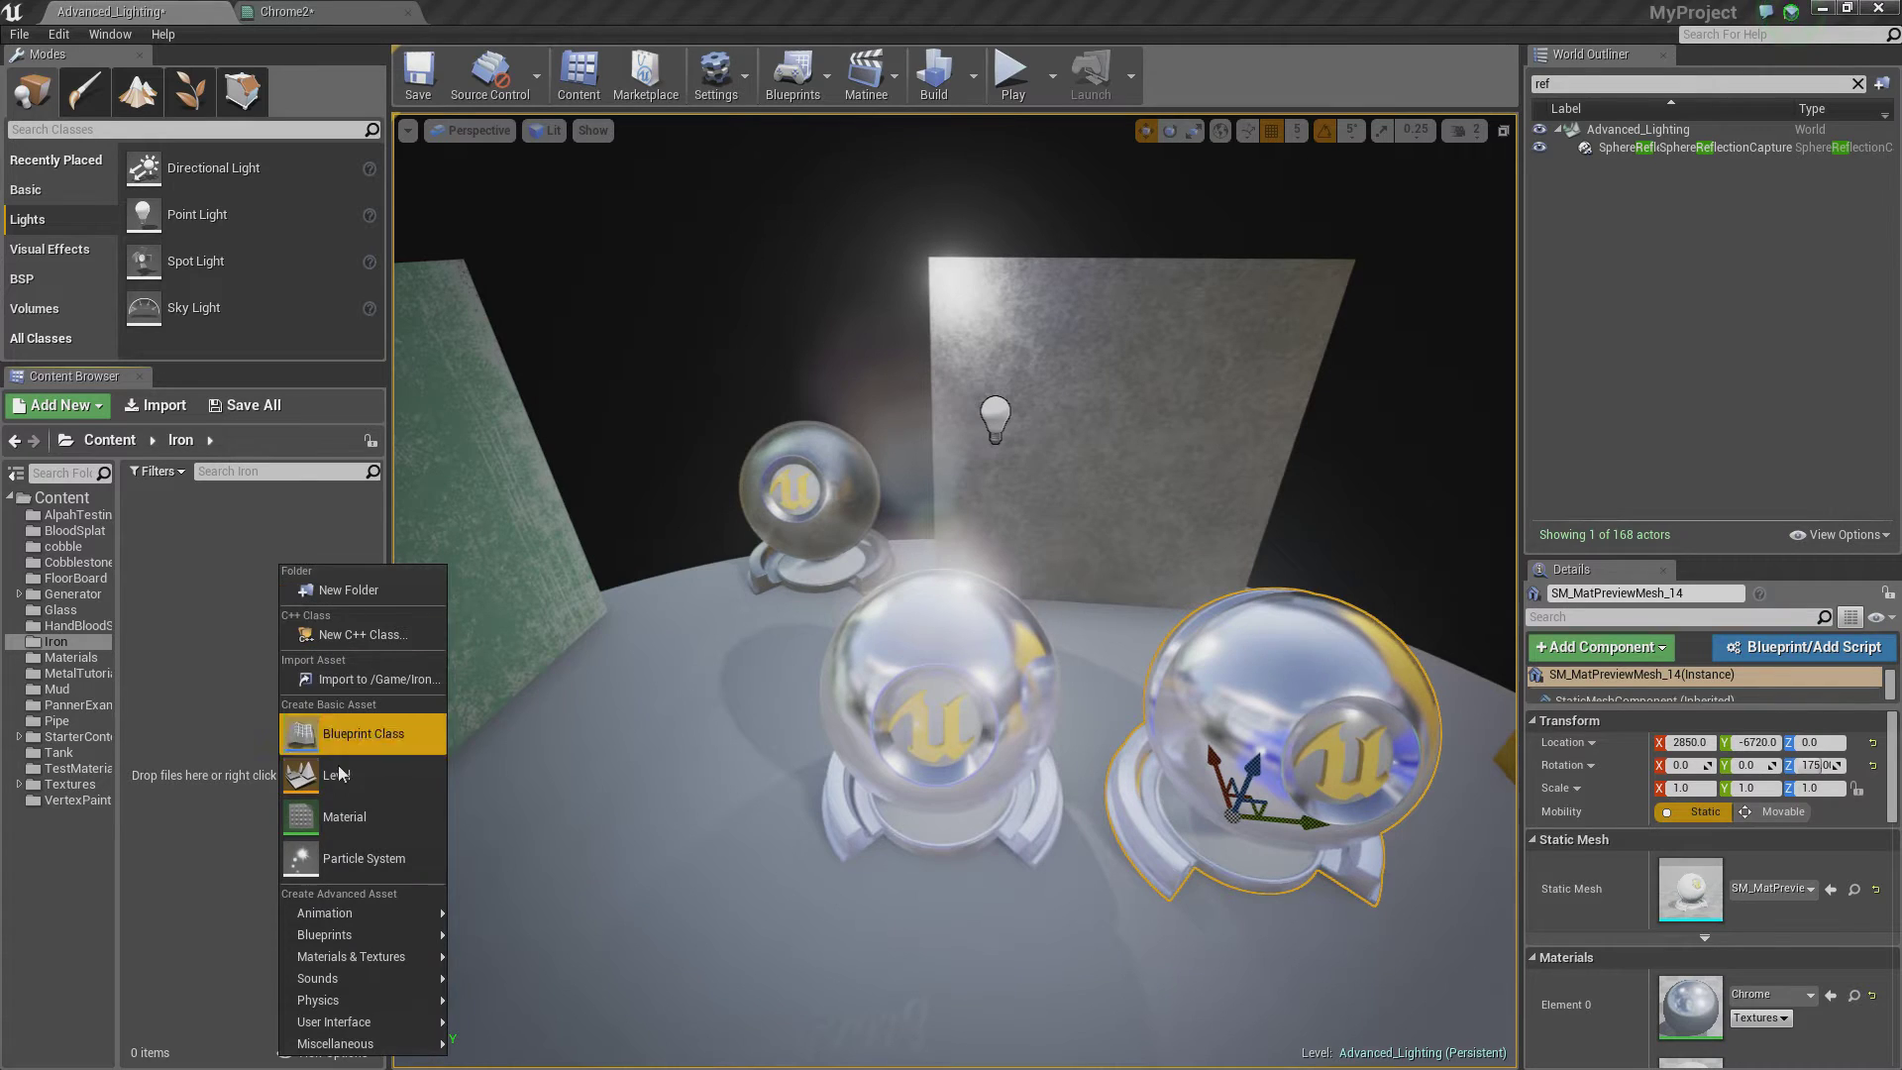
pyautogui.click(342, 817)
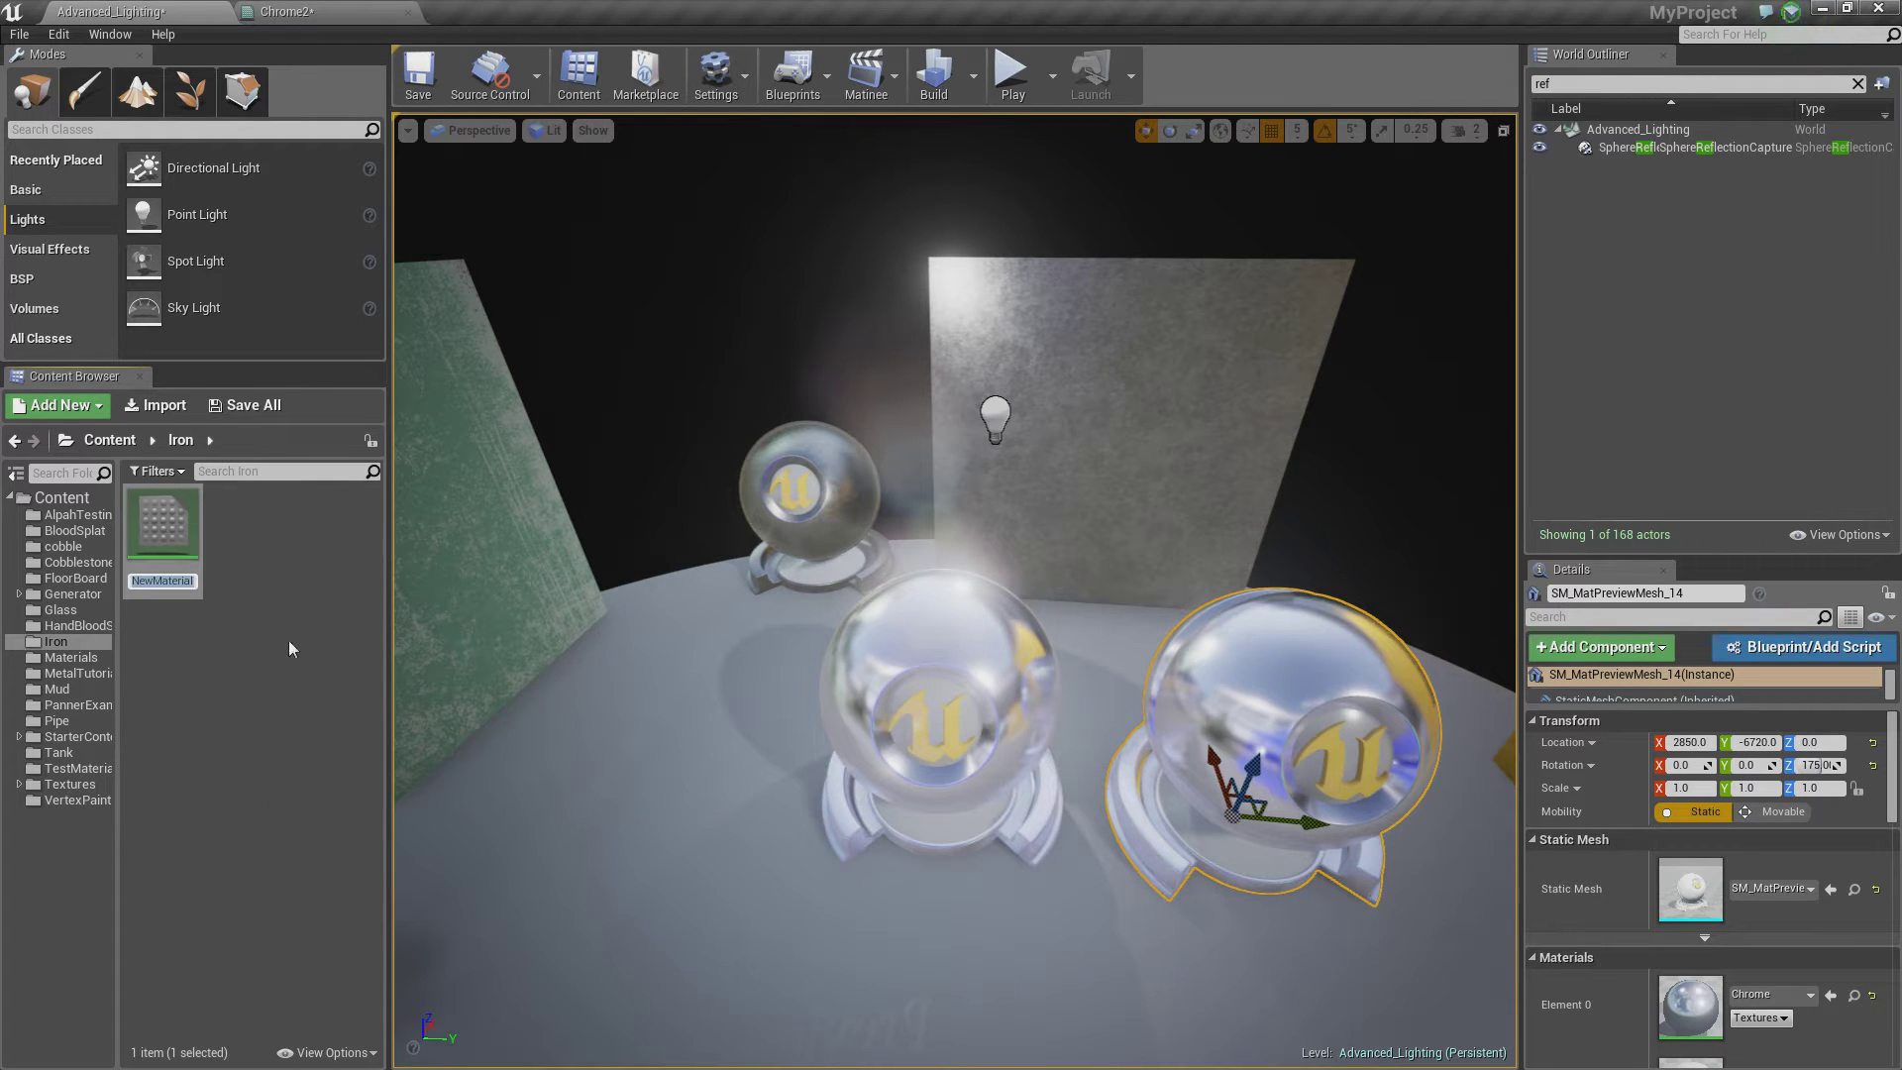
pyautogui.write('Chromey')
pyautogui.press('Return')
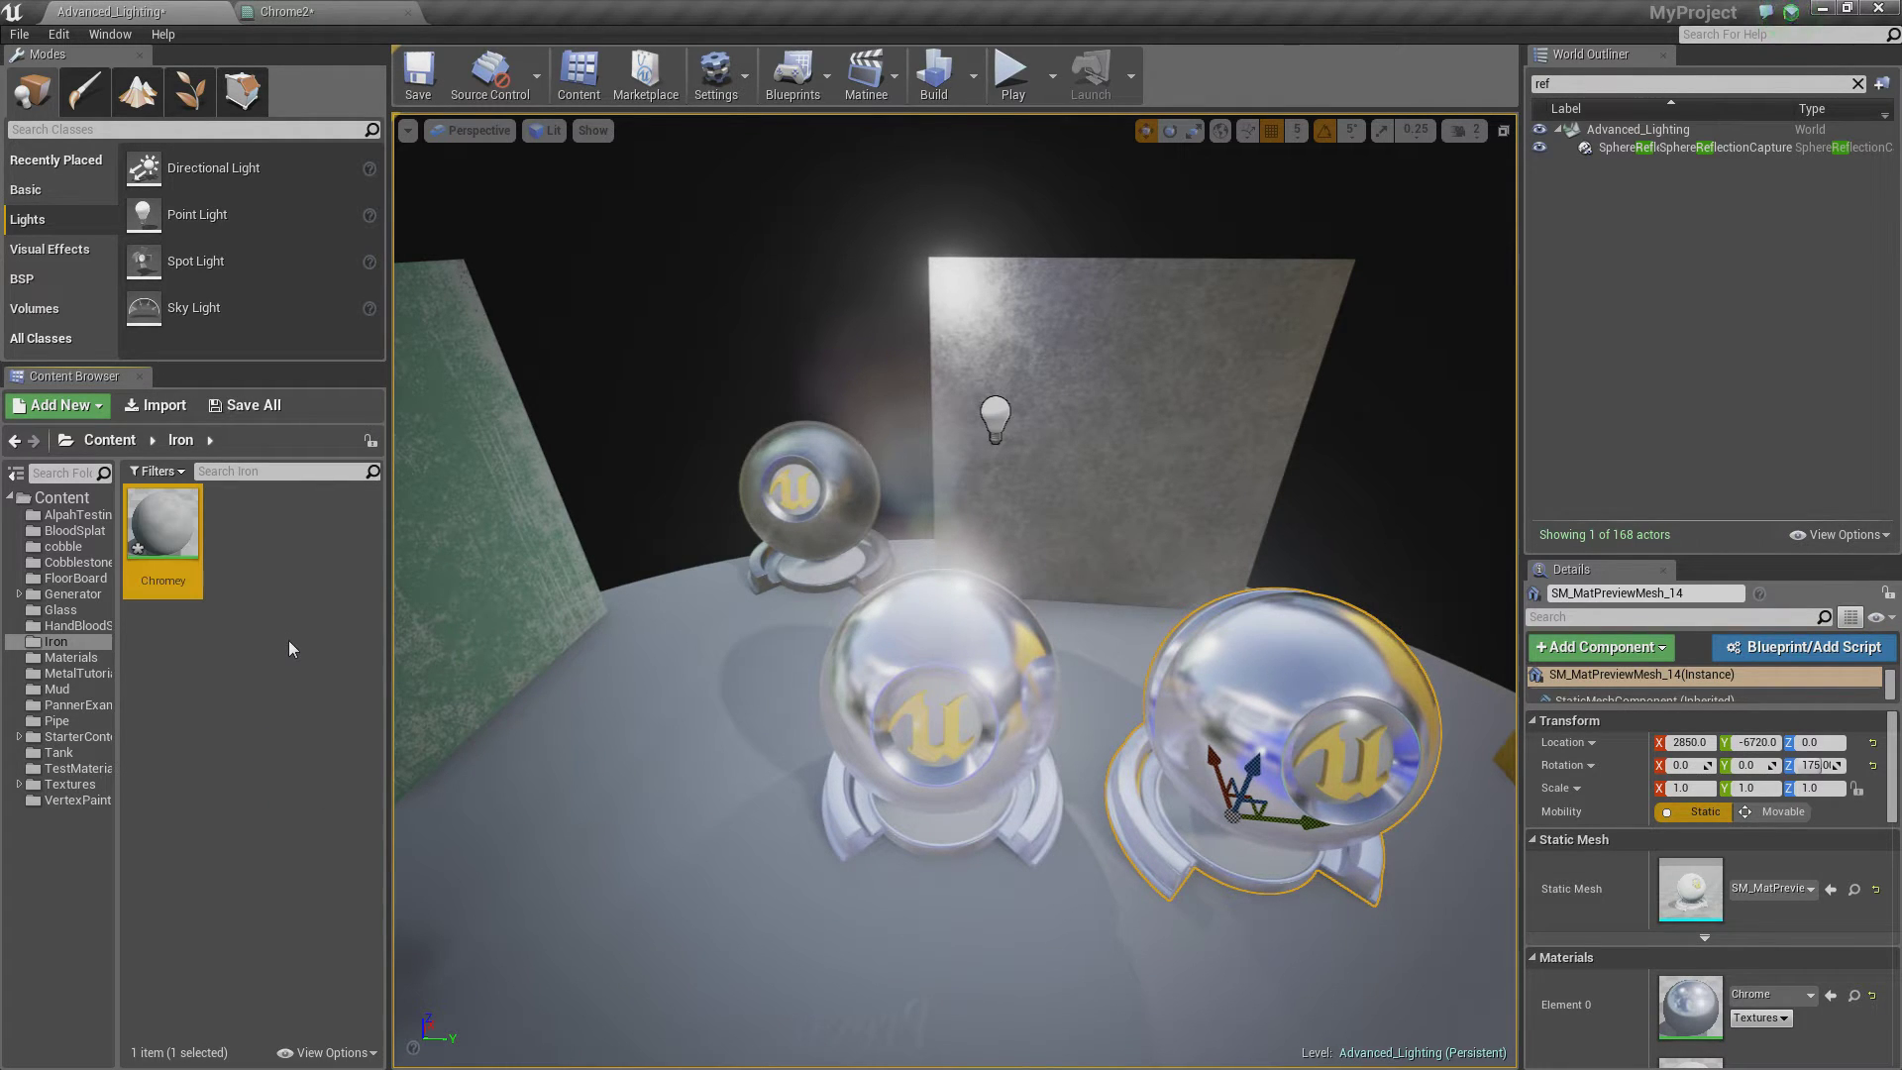
pyautogui.doubleClick(173, 524)
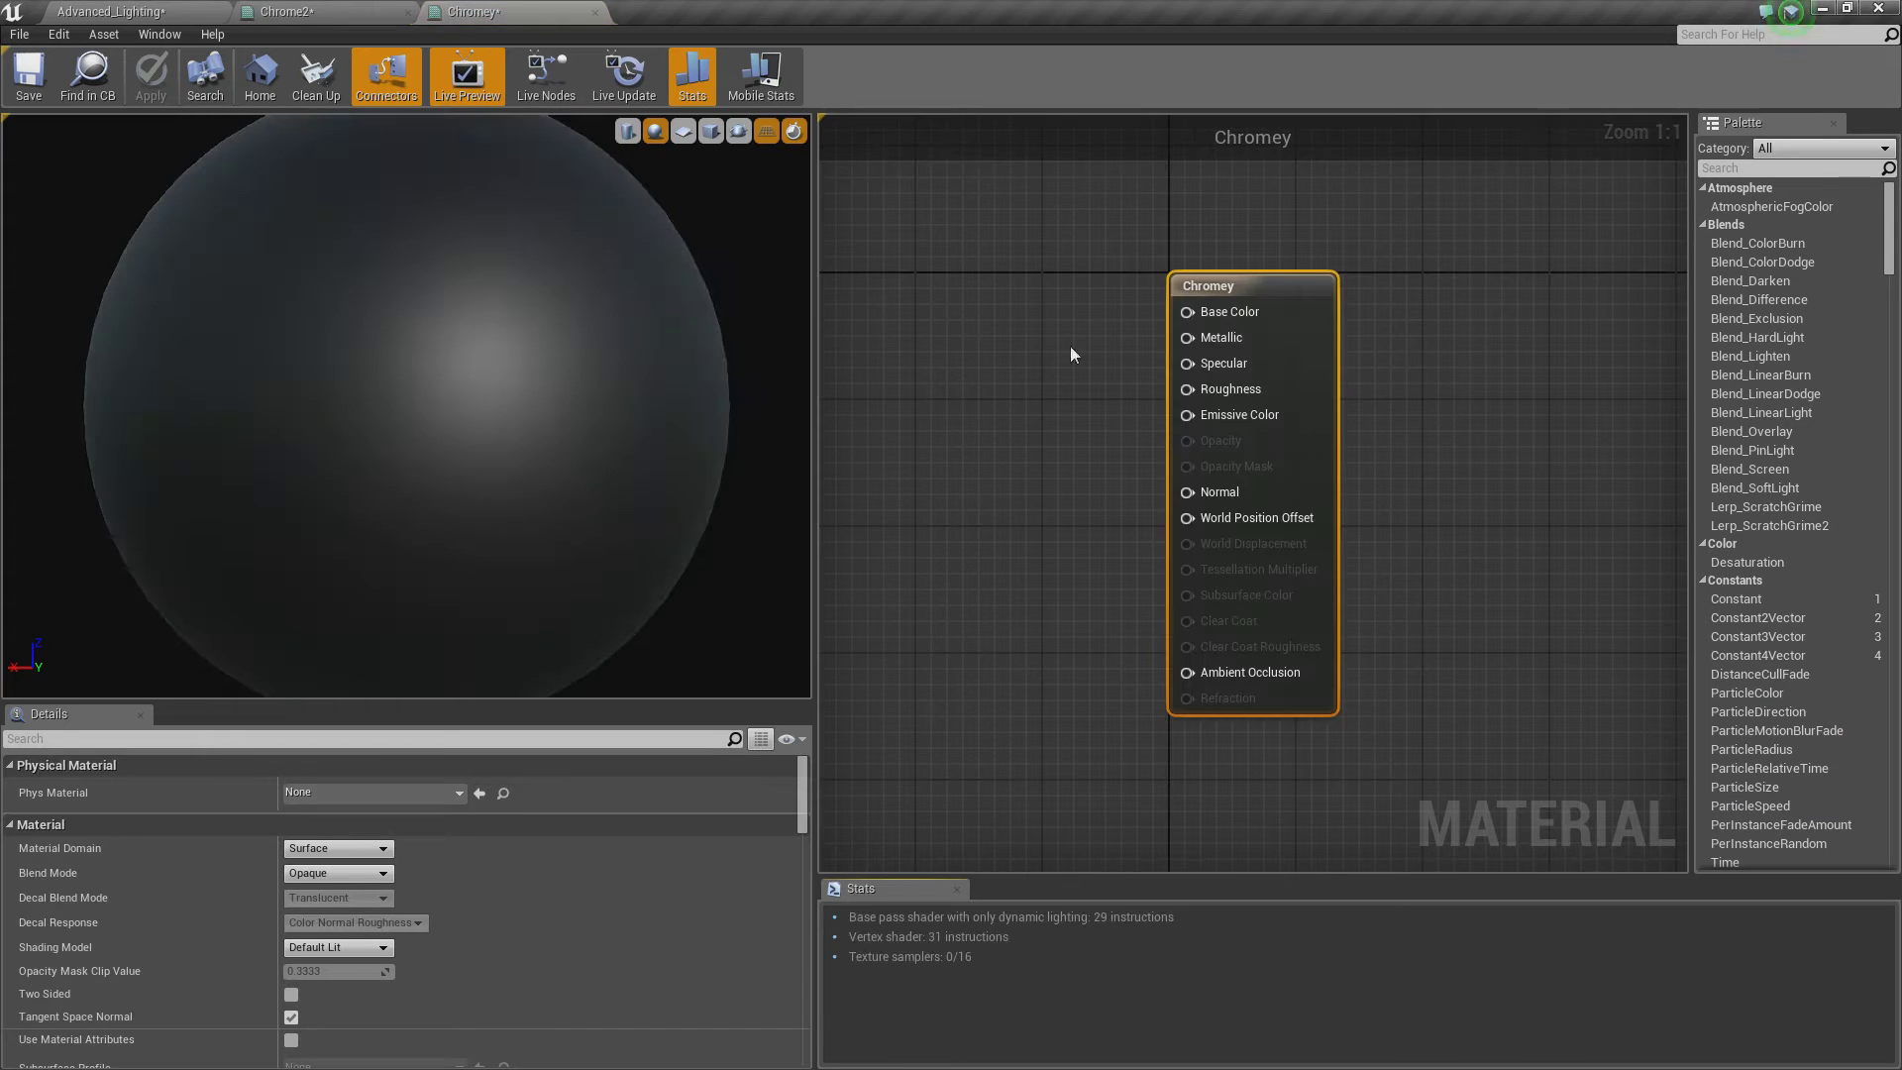
# Step: Return to the level and apply the Chromey material to the duplicated preview mesh
pyautogui.click(902, 255)
pyautogui.click(282, 10)
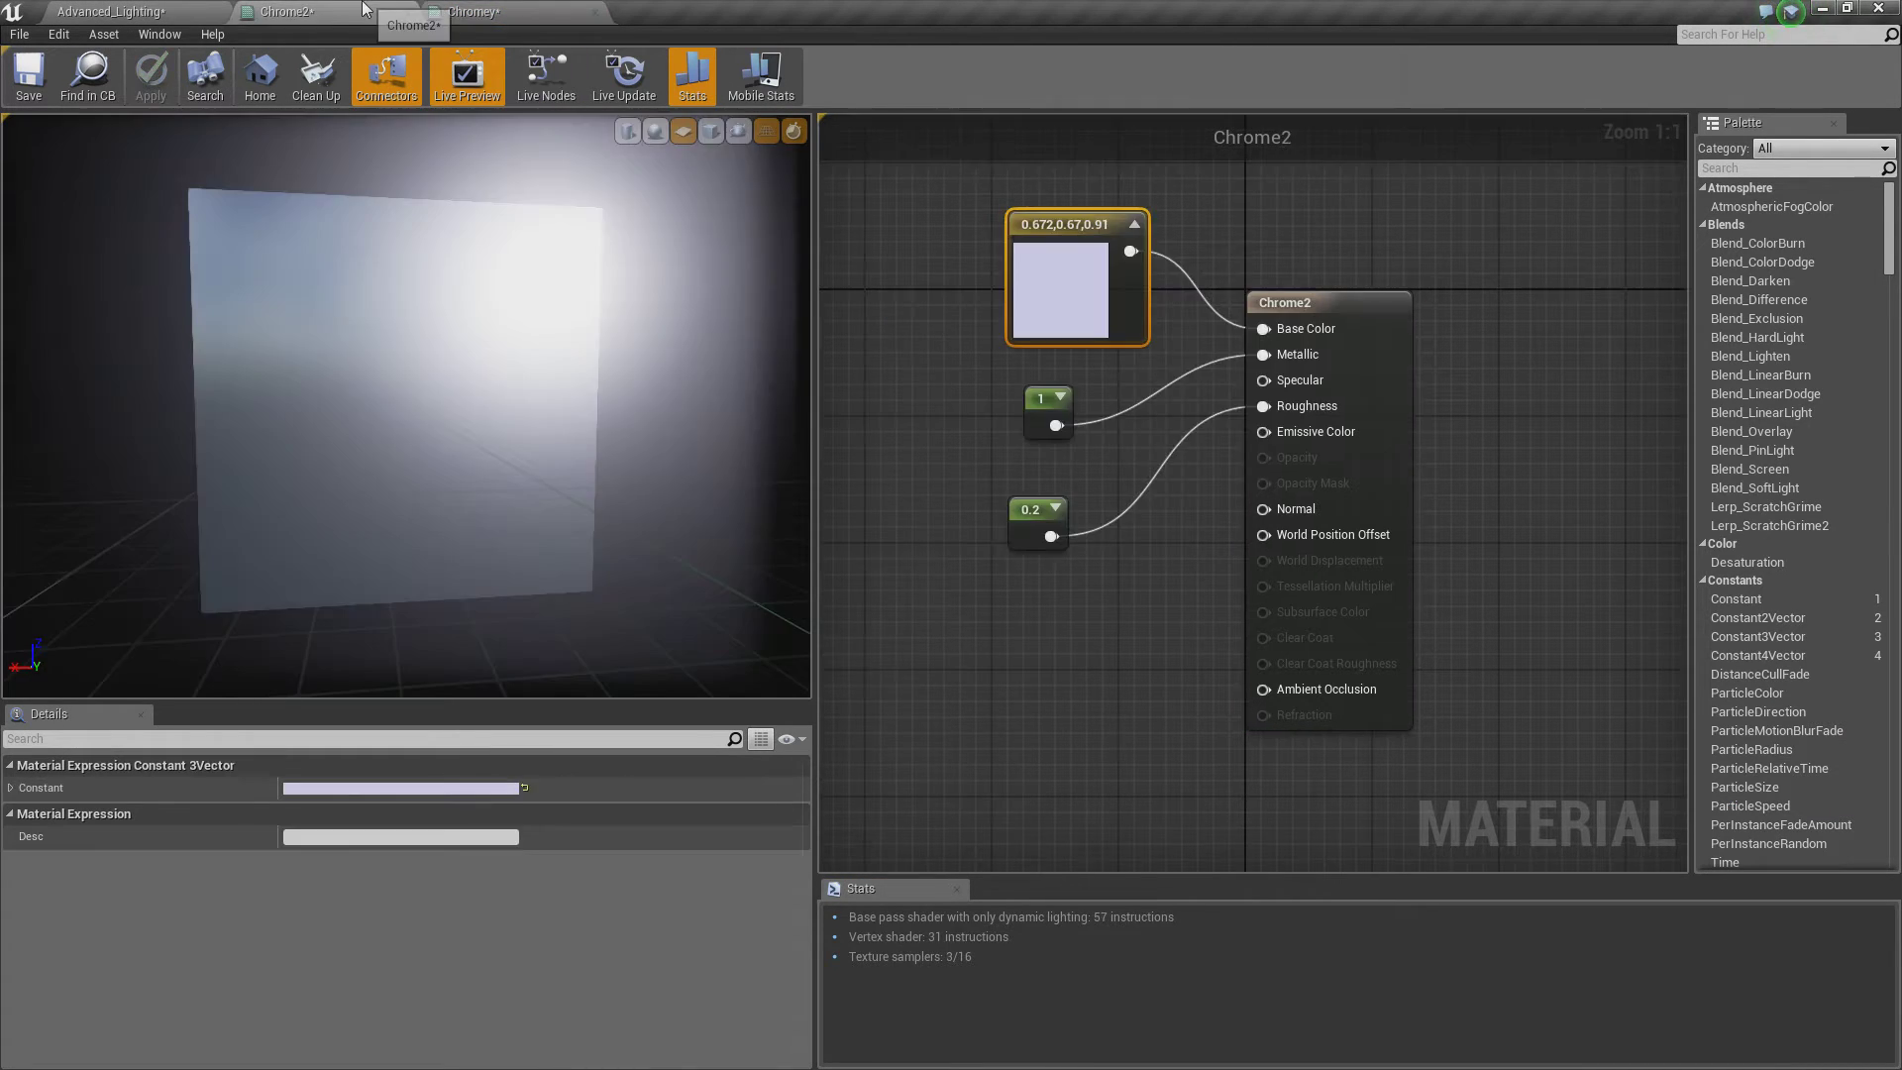
pyautogui.click(111, 11)
pyautogui.moveTo(155, 526); pyautogui.dragTo(1273, 662)
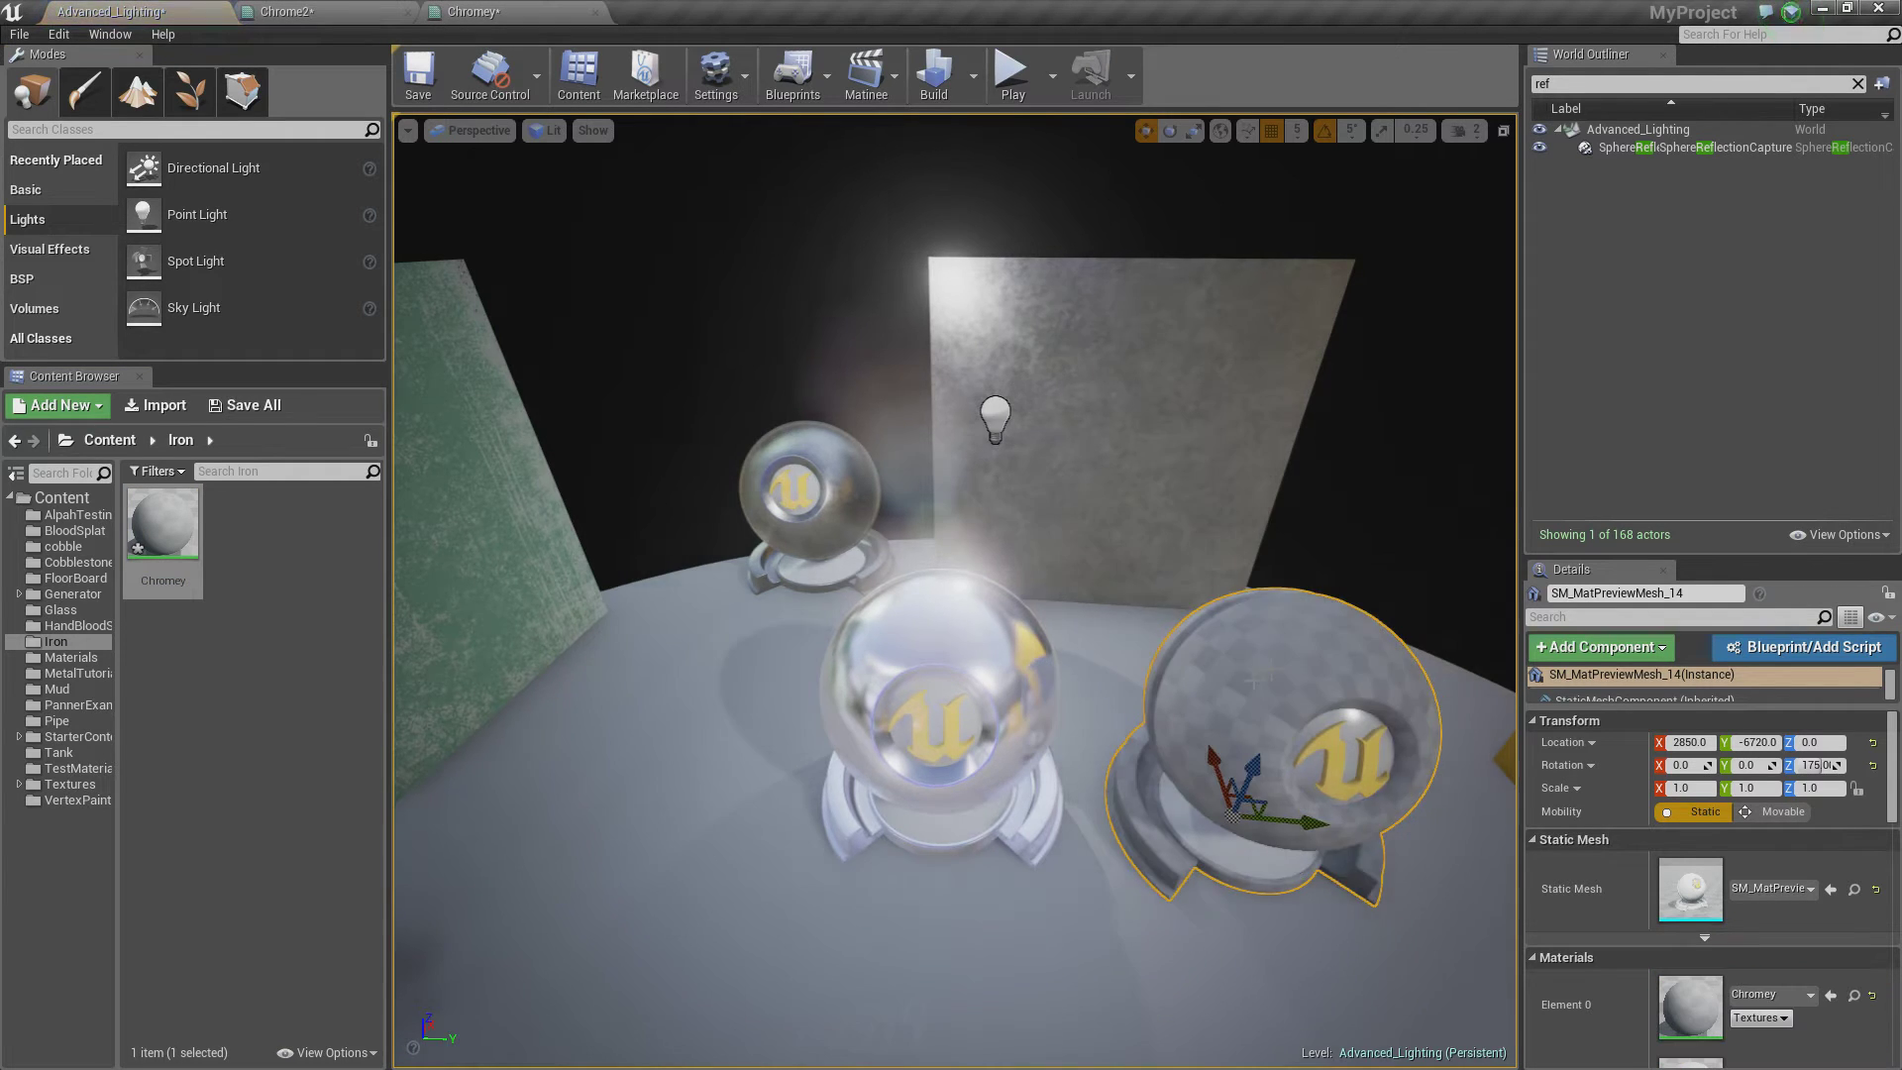
pyautogui.press('f')
# Step: In the Chromey graph, replace the stray constant with a Constant3Vector and connect it to Base Color
pyautogui.click(471, 11)
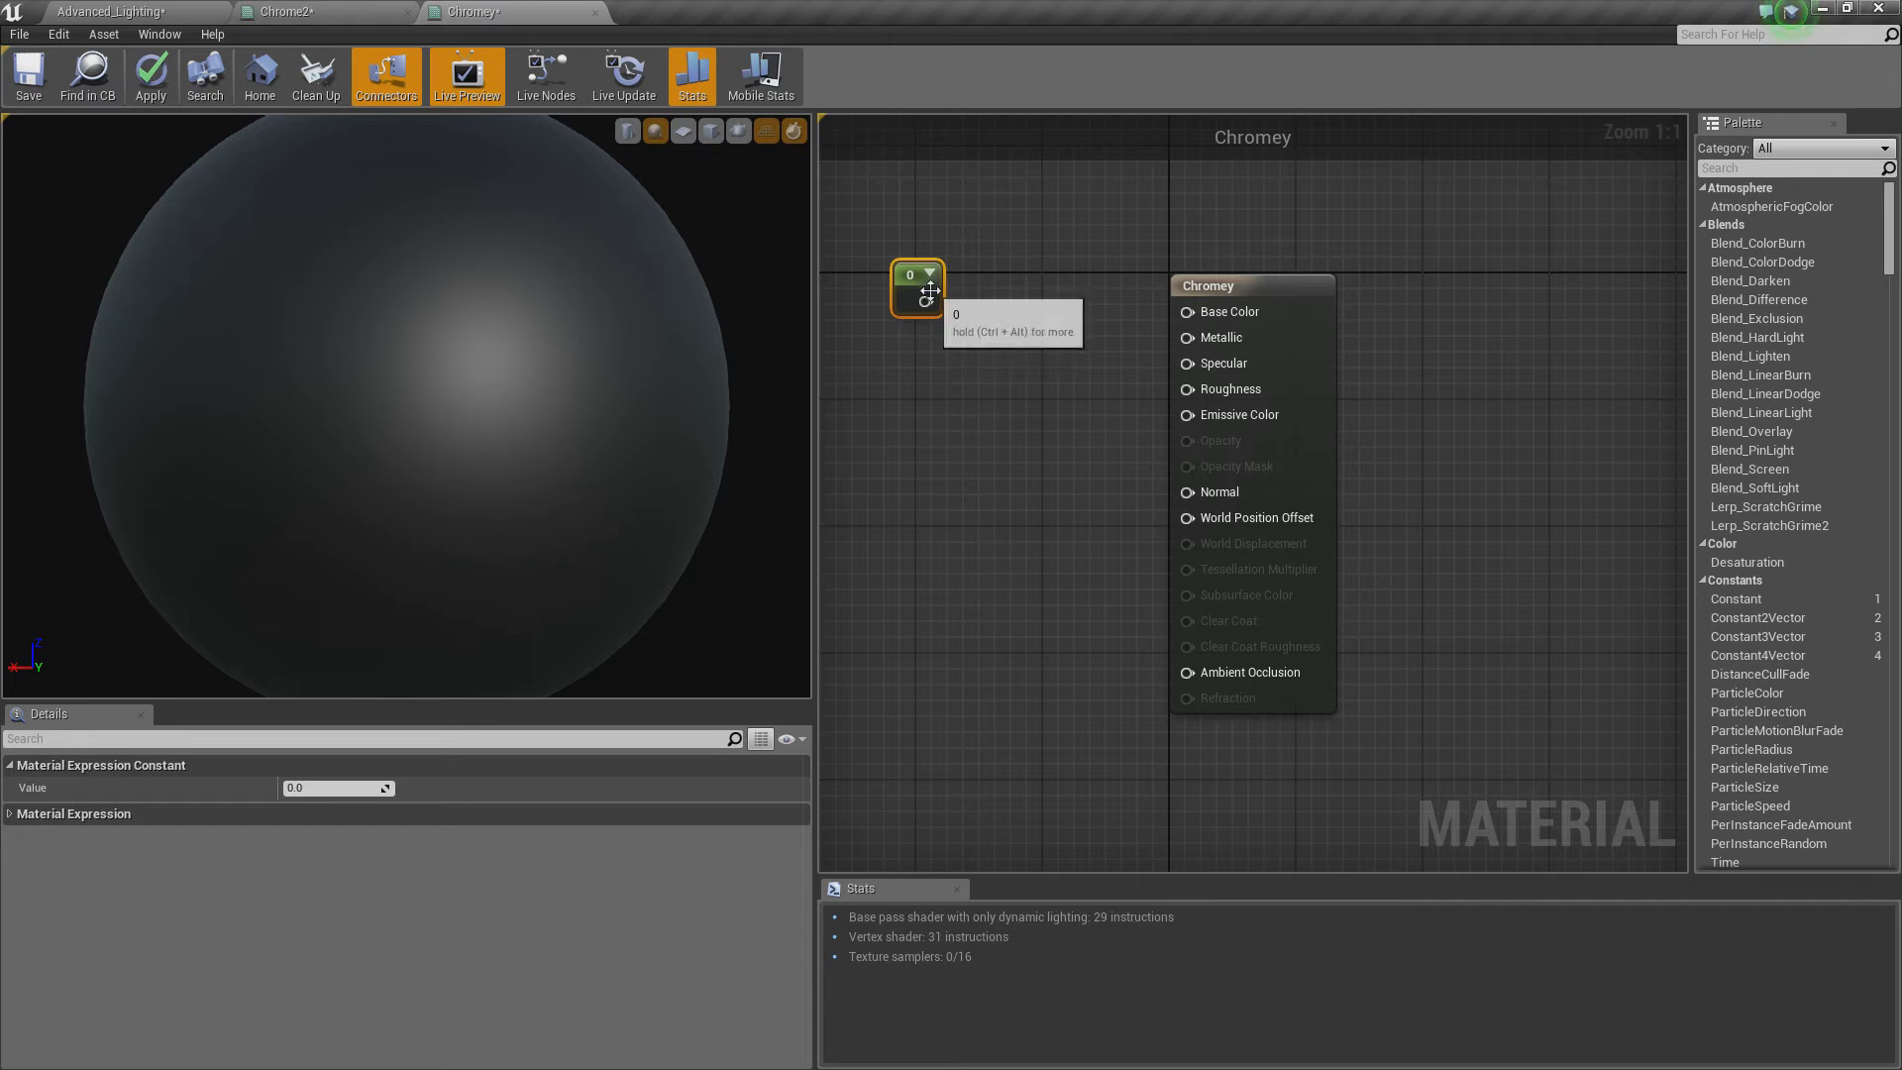
pyautogui.press('Delete')
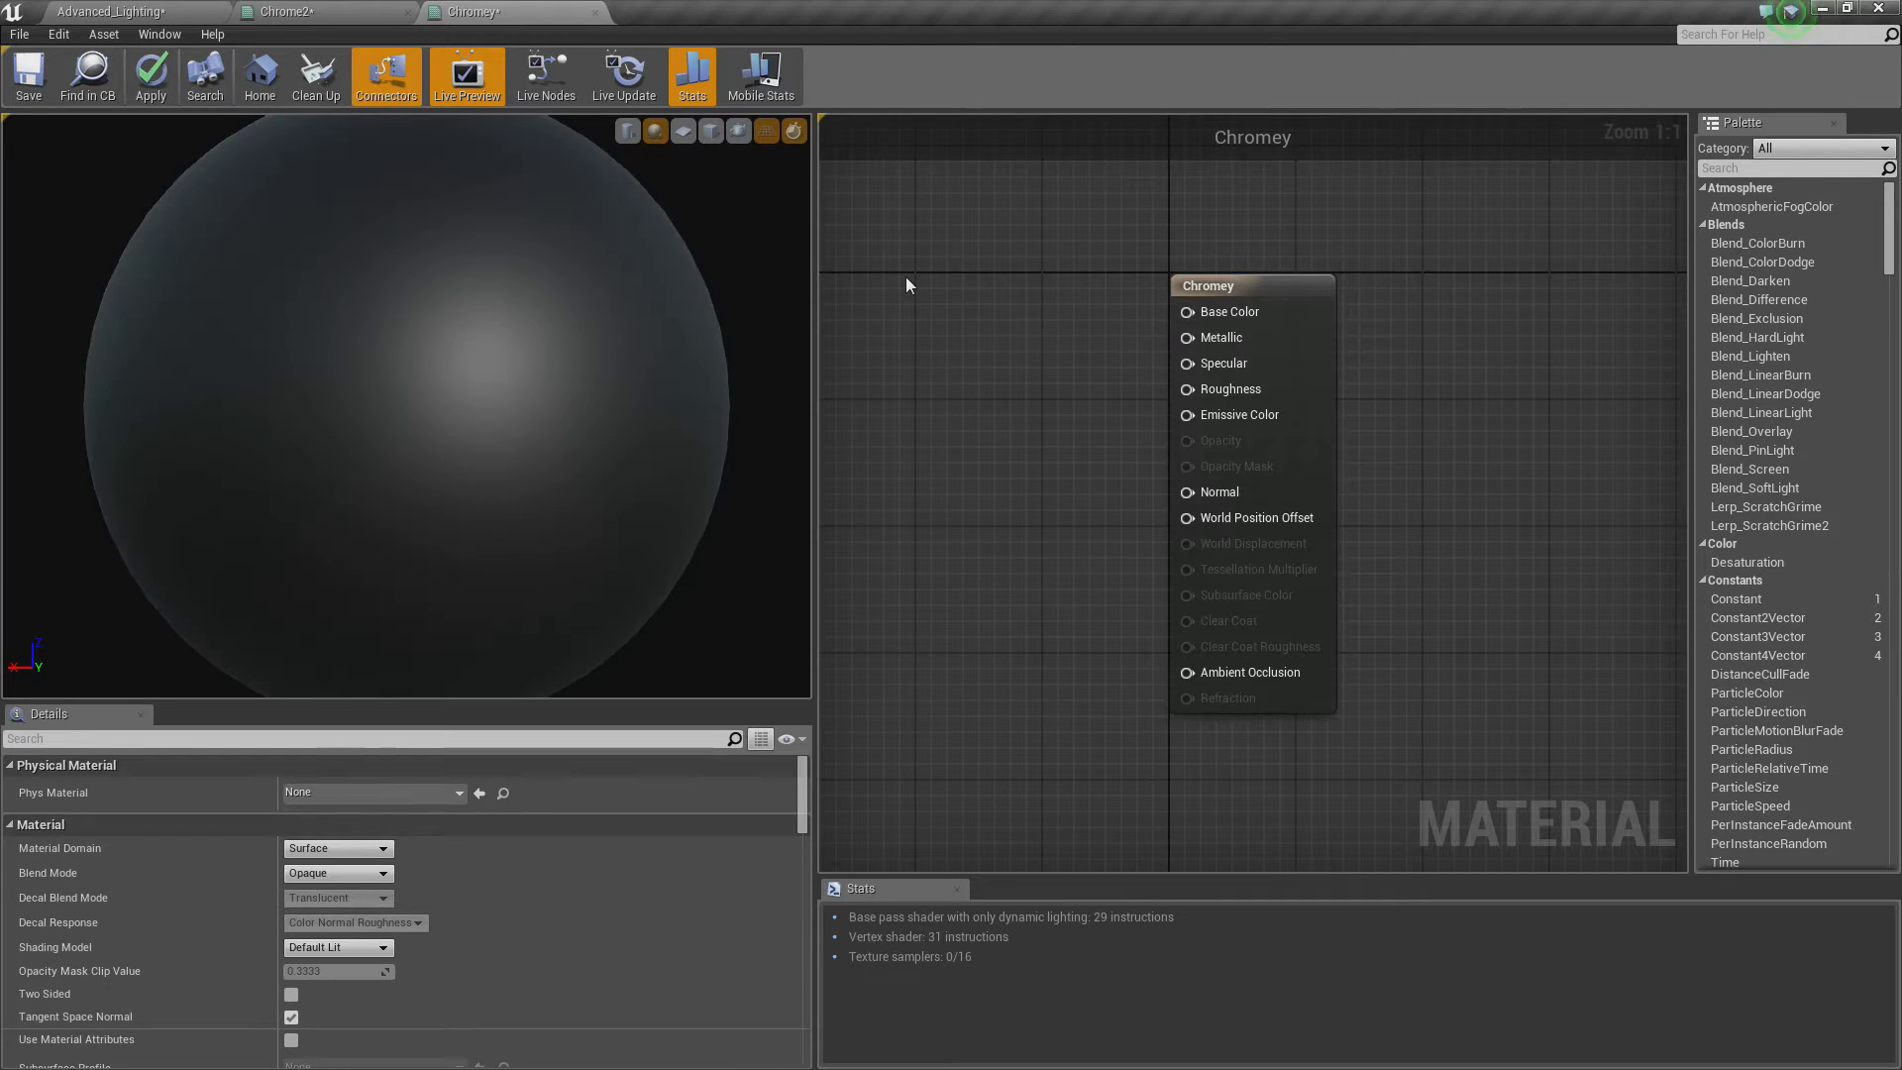
pyautogui.click(905, 276)
pyautogui.moveTo(946, 284); pyautogui.dragTo(1187, 312)
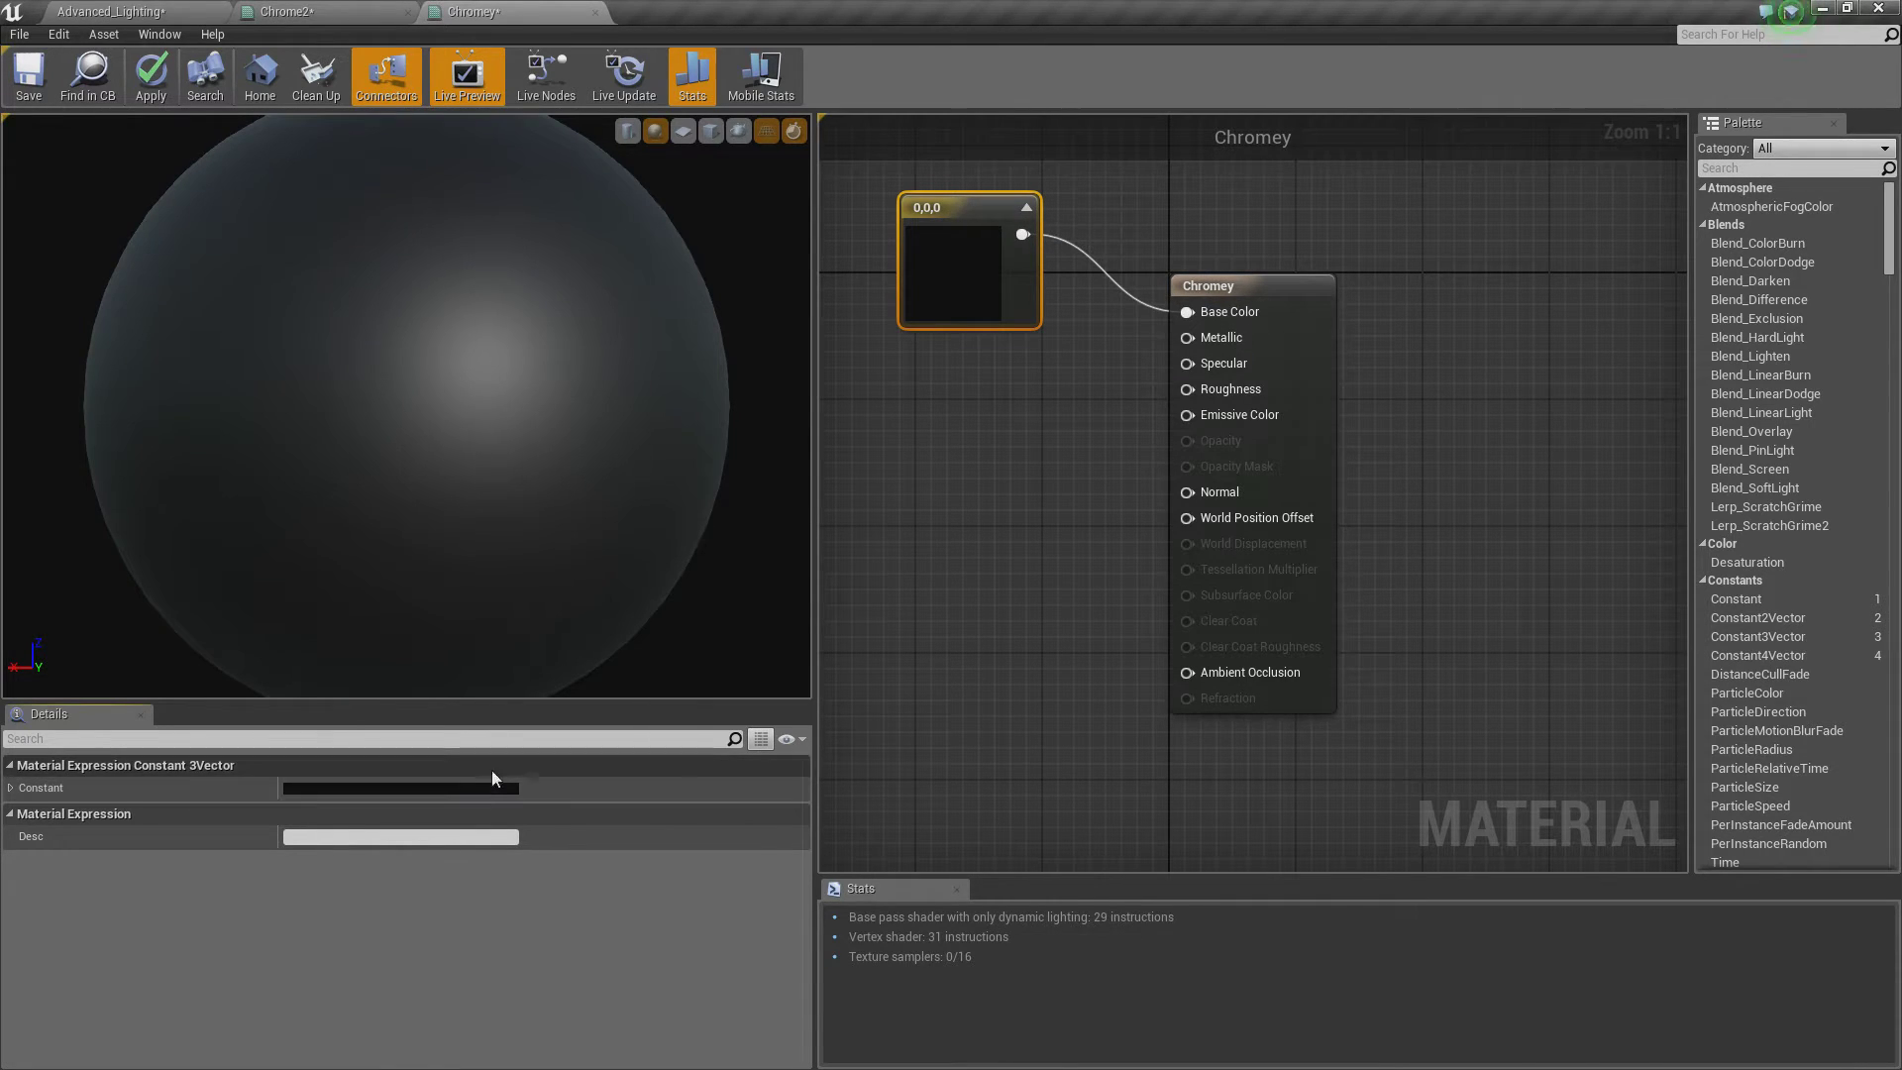
# Step: Set the Base Color vector to a pale bluish white of 0.778, 0.8, 1
pyautogui.click(477, 785)
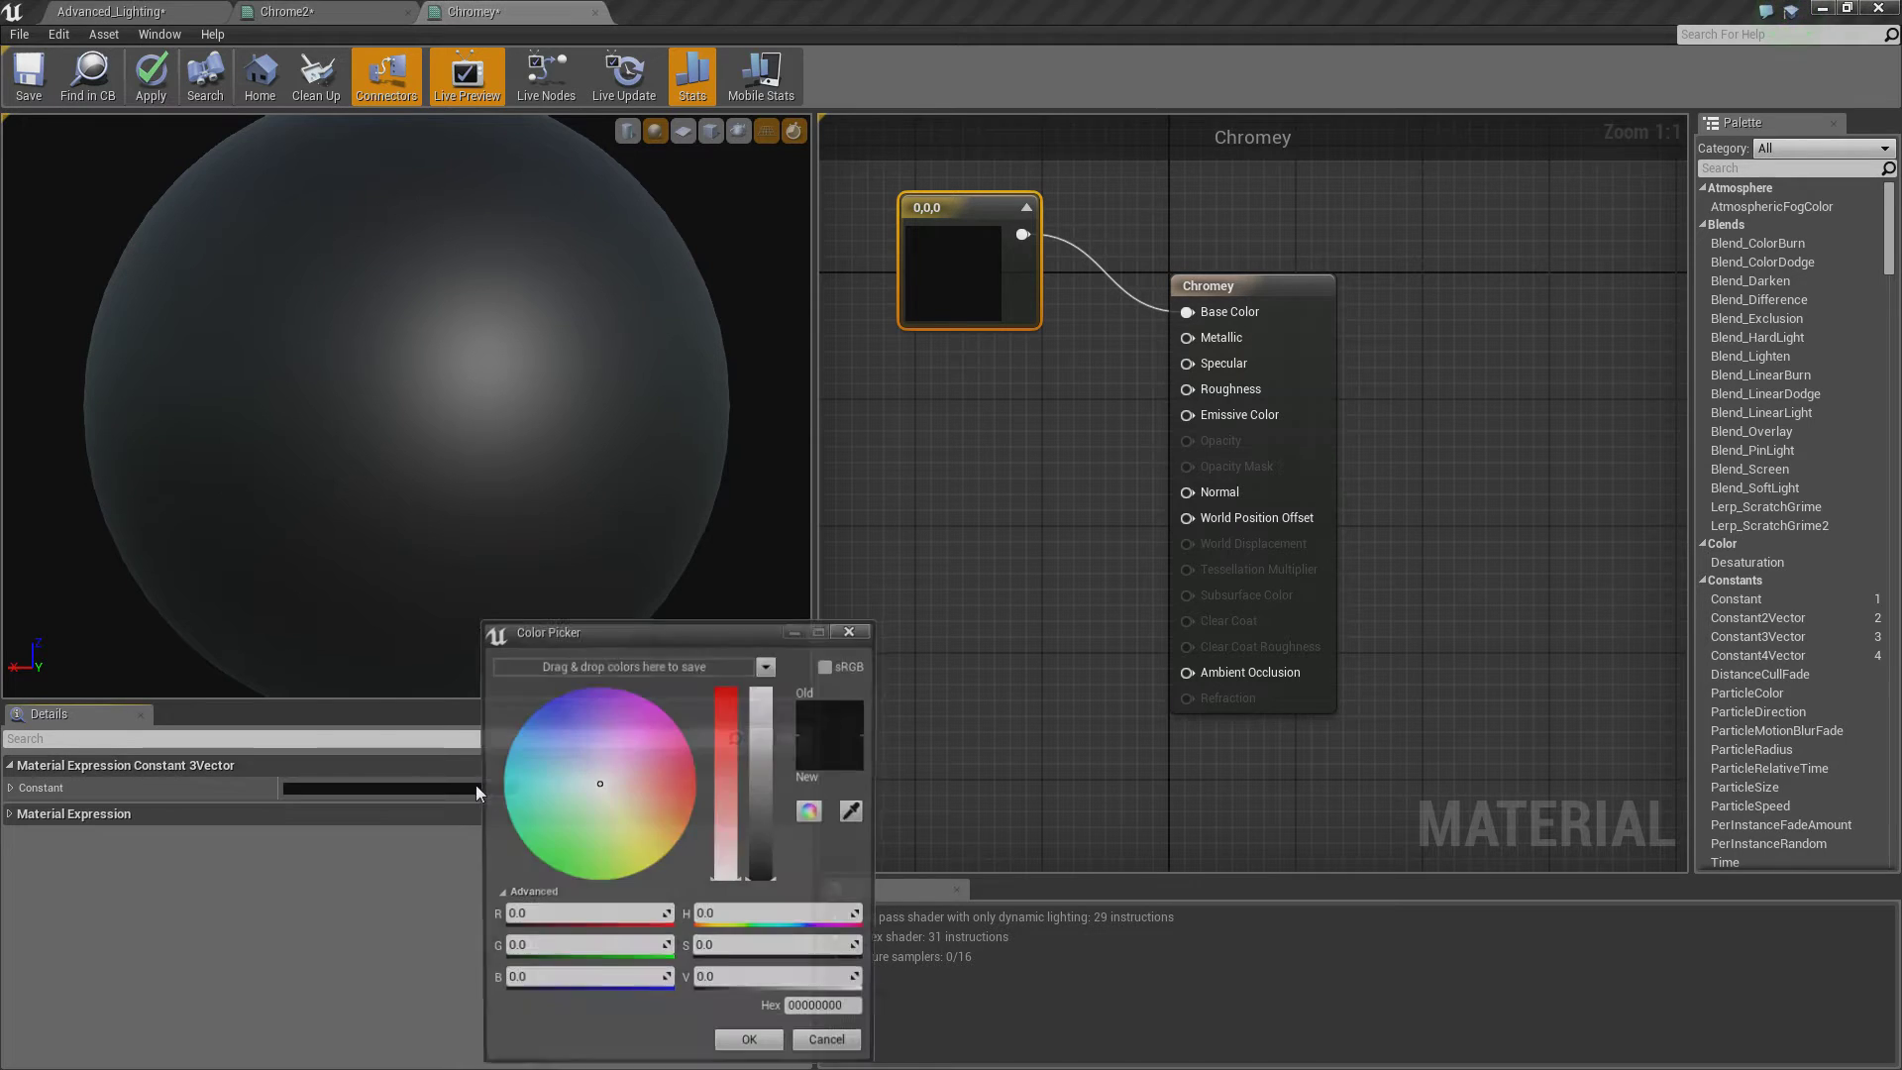
pyautogui.click(586, 766)
pyautogui.click(758, 791)
pyautogui.moveTo(757, 791); pyautogui.dragTo(766, 681)
pyautogui.click(759, 1046)
# Step: Add two Constant nodes below the colour and connect them to Metallic and Roughness
pyautogui.click(948, 426)
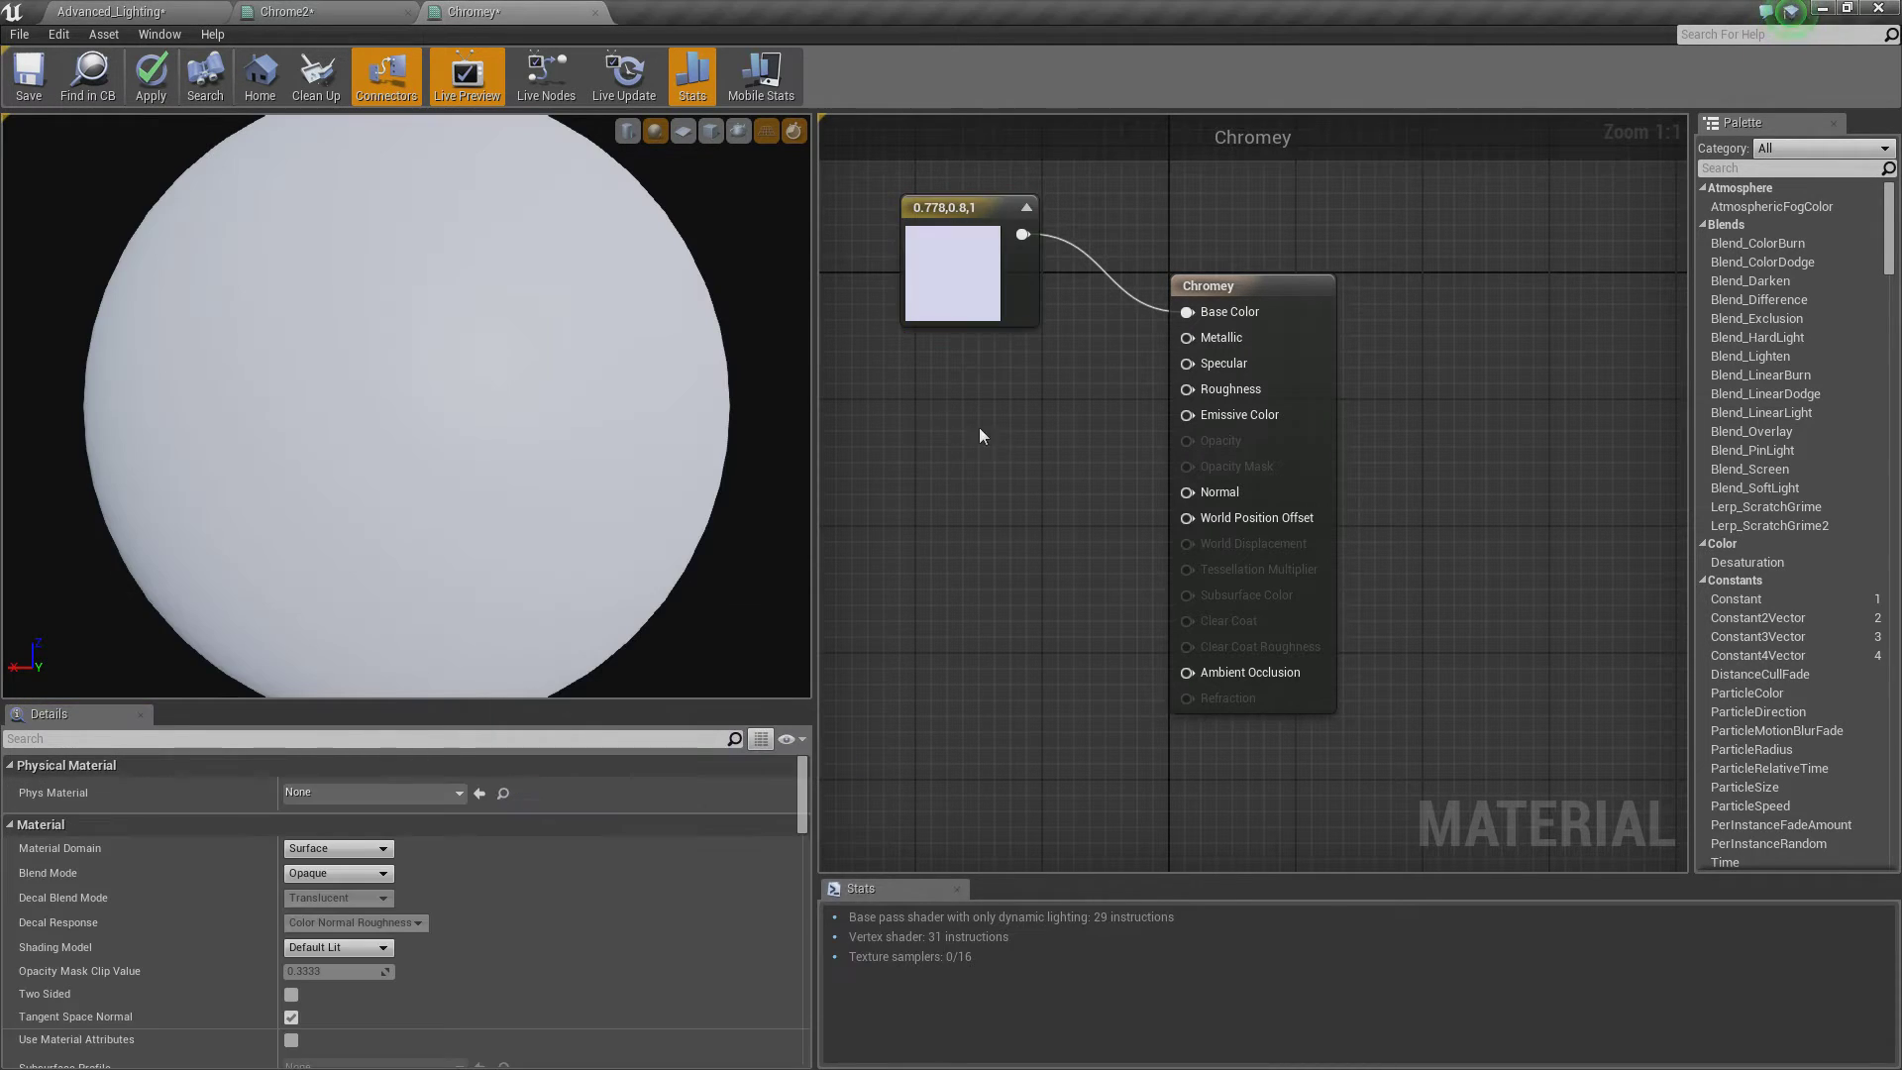
pyautogui.click(966, 390)
pyautogui.moveTo(1001, 423); pyautogui.dragTo(1211, 339)
pyautogui.click(951, 508)
pyautogui.moveTo(983, 541); pyautogui.dragTo(1219, 390)
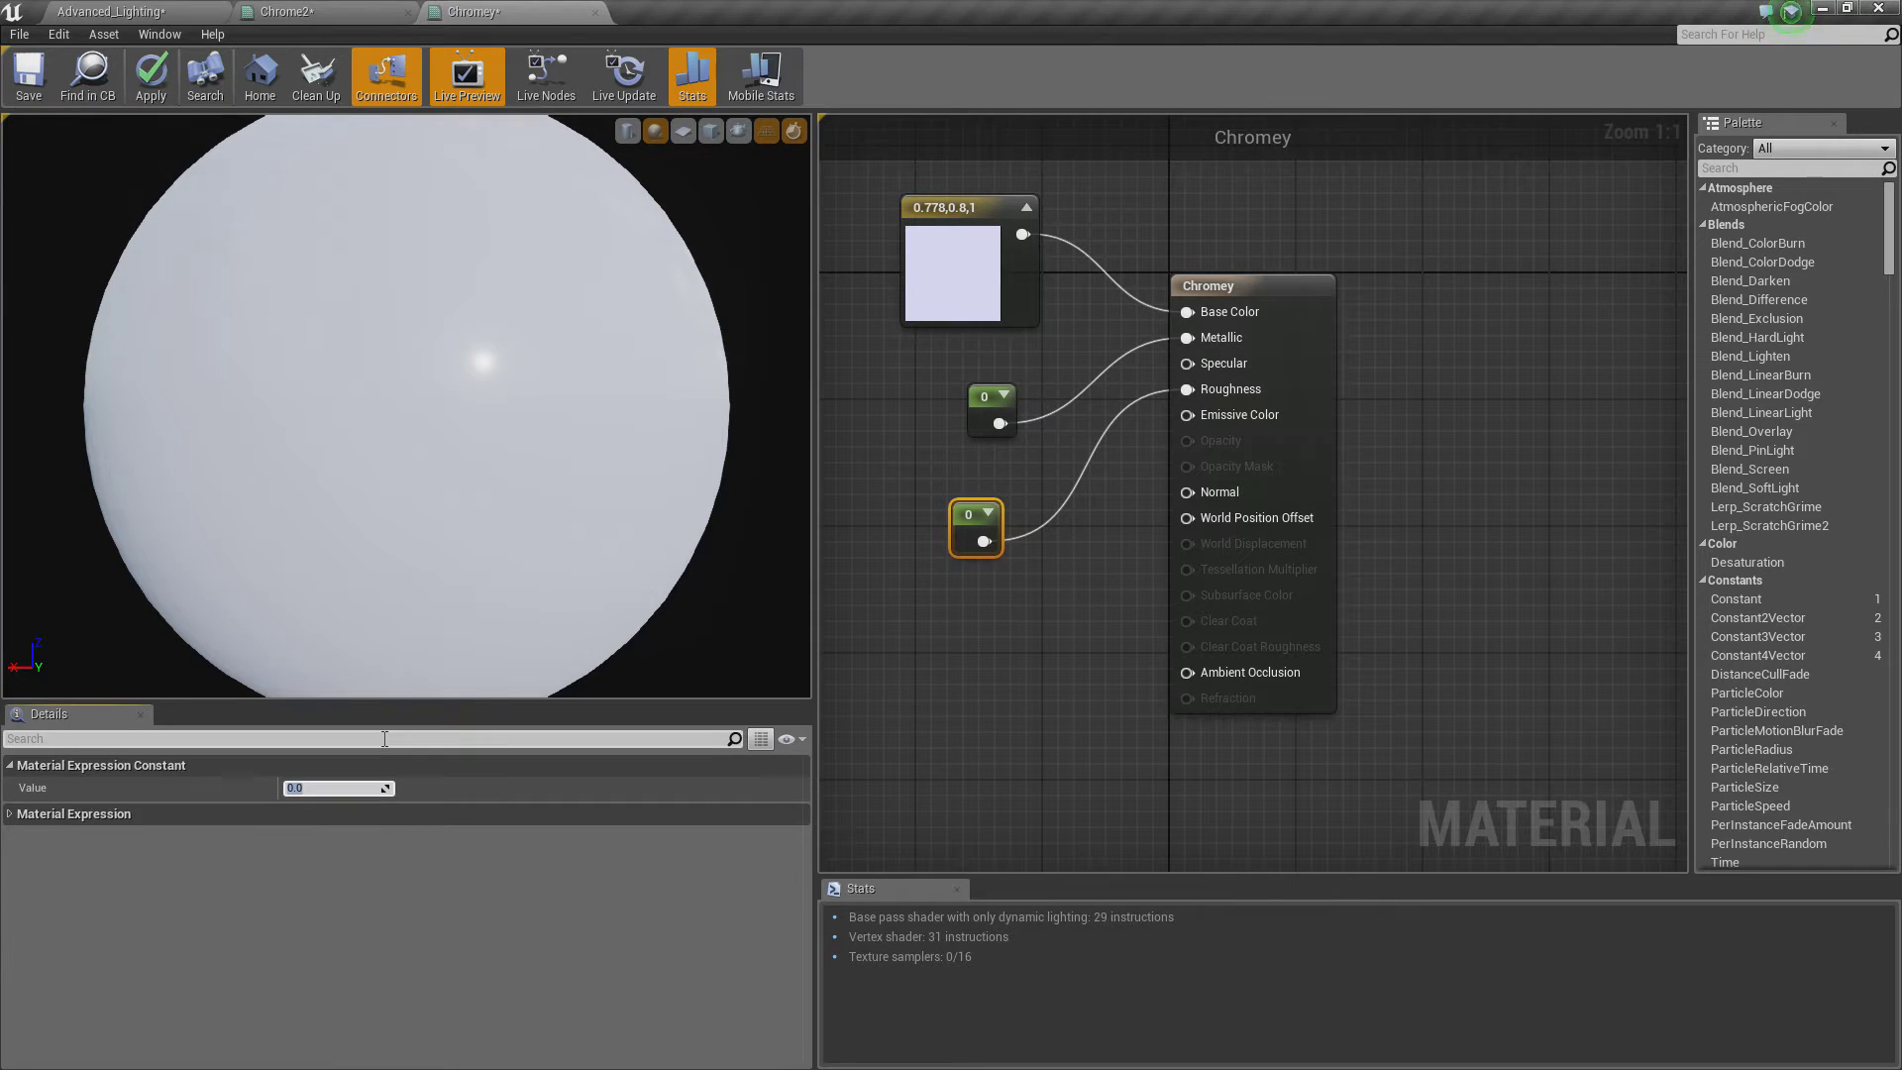
# Step: Set the Roughness constant to 0.2 and switch the material preview to a plane
pyautogui.write('0.2')
pyautogui.press('Return')
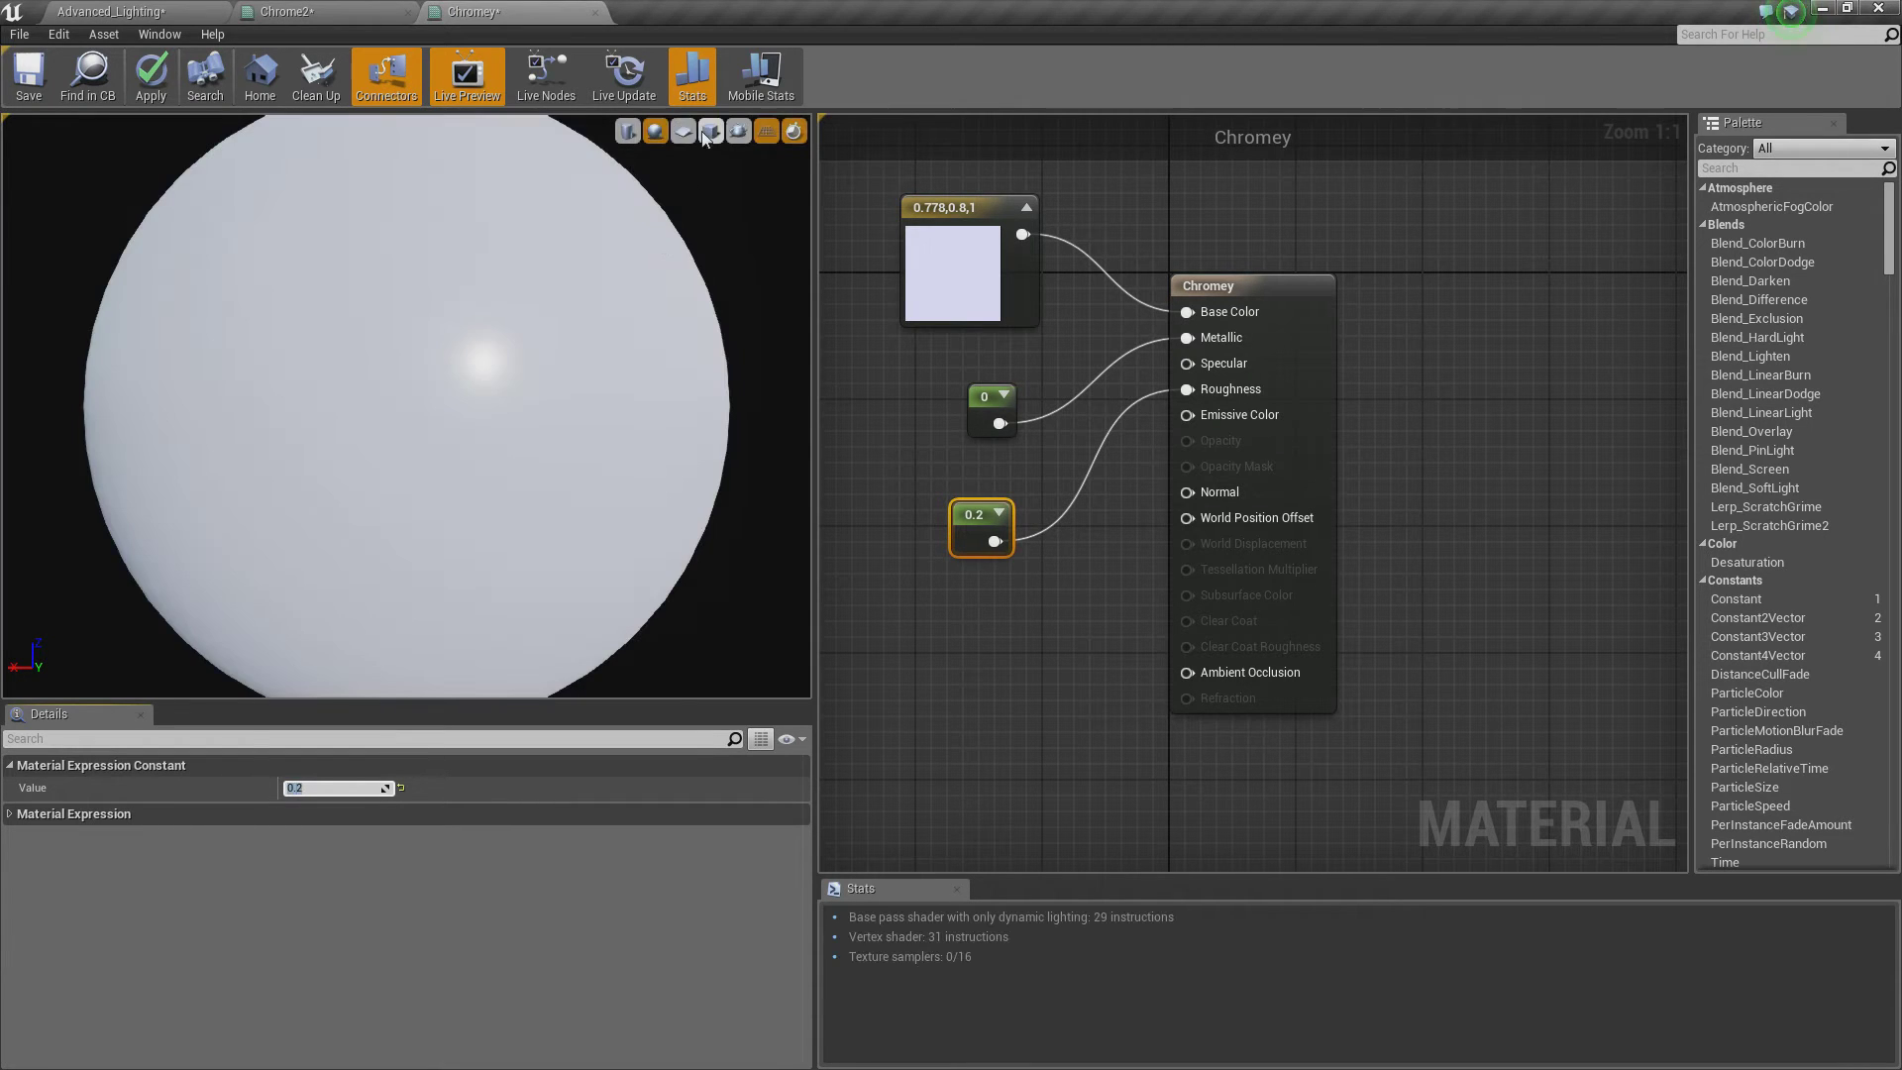
pyautogui.click(683, 130)
pyautogui.moveTo(547, 451)
pyautogui.mouseDown()
pyautogui.moveTo(530, 396)
pyautogui.moveTo(588, 379)
pyautogui.moveTo(543, 444)
pyautogui.mouseUp()
pyautogui.moveTo(584, 267); pyautogui.dragTo(585, 268)
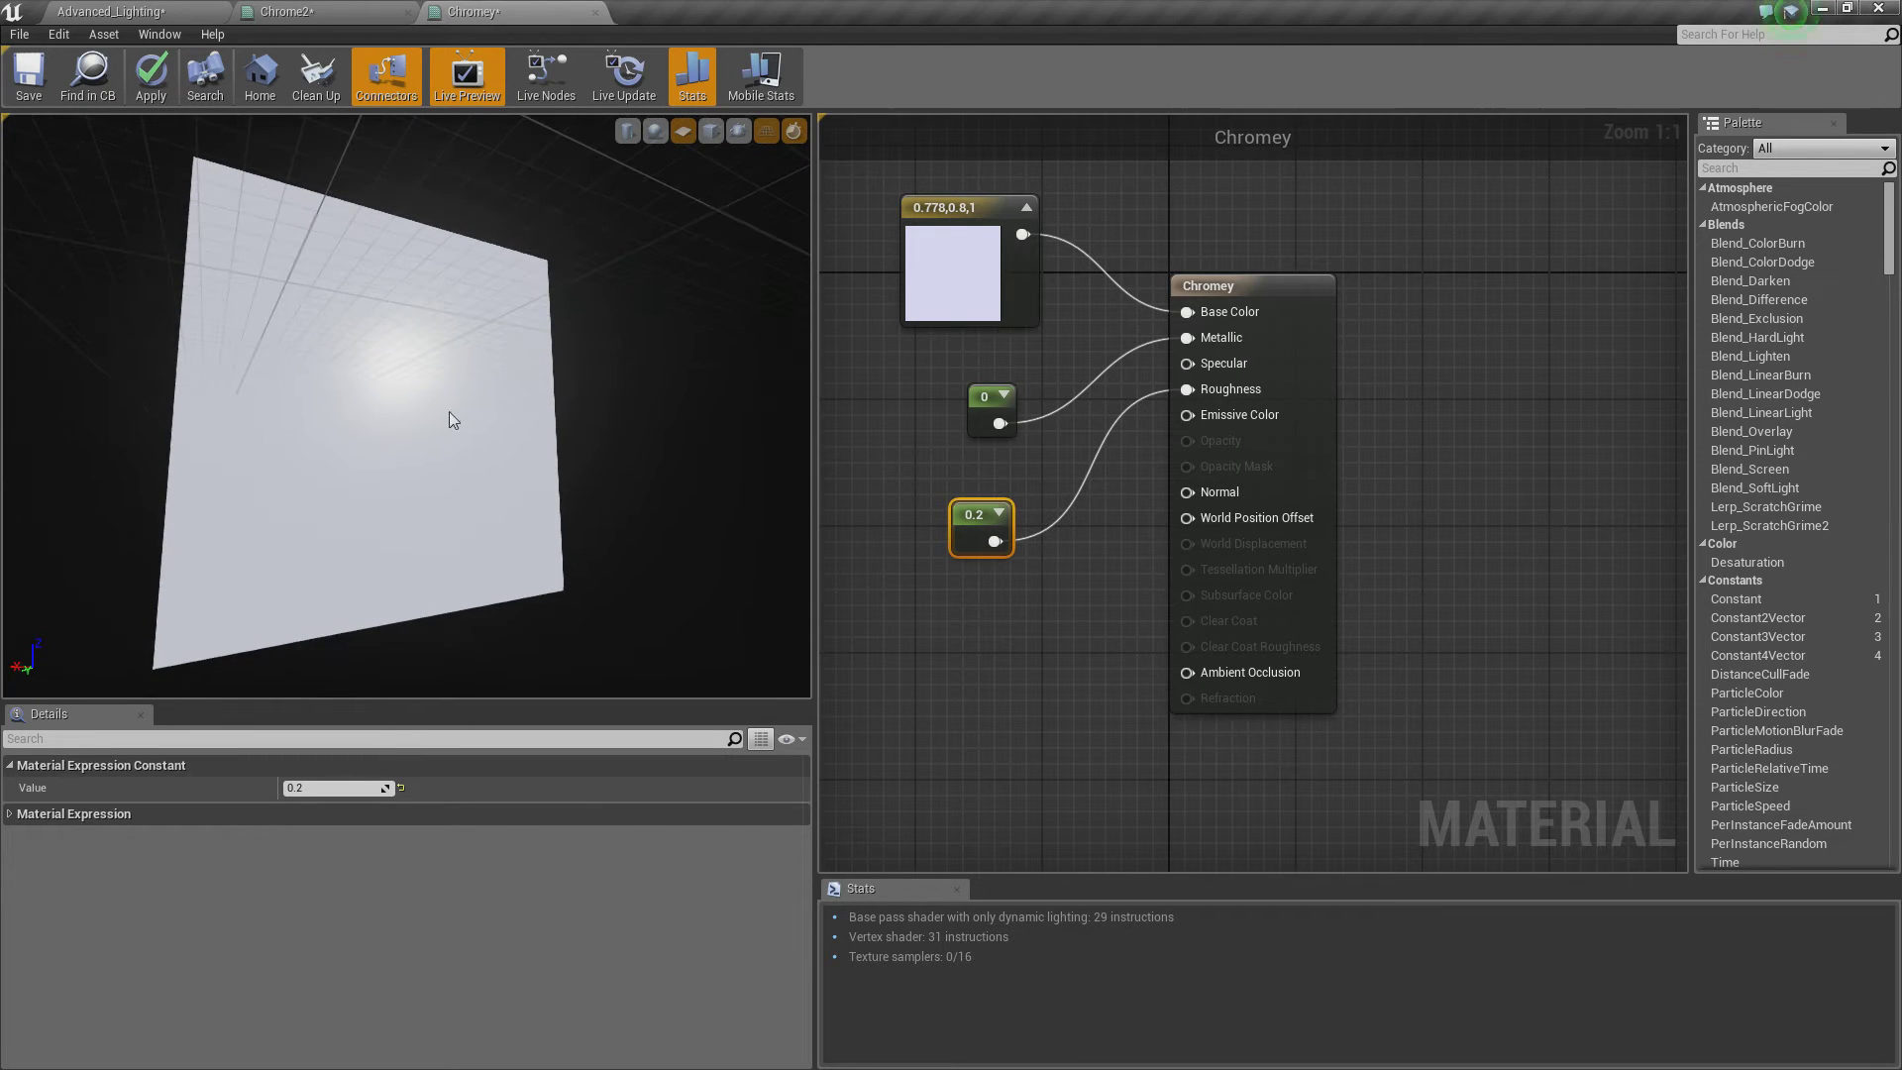
# Step: Set the Metallic constant to 1 and check the reflections on the preview plane from different angles
pyautogui.click(979, 406)
pyautogui.click(366, 787)
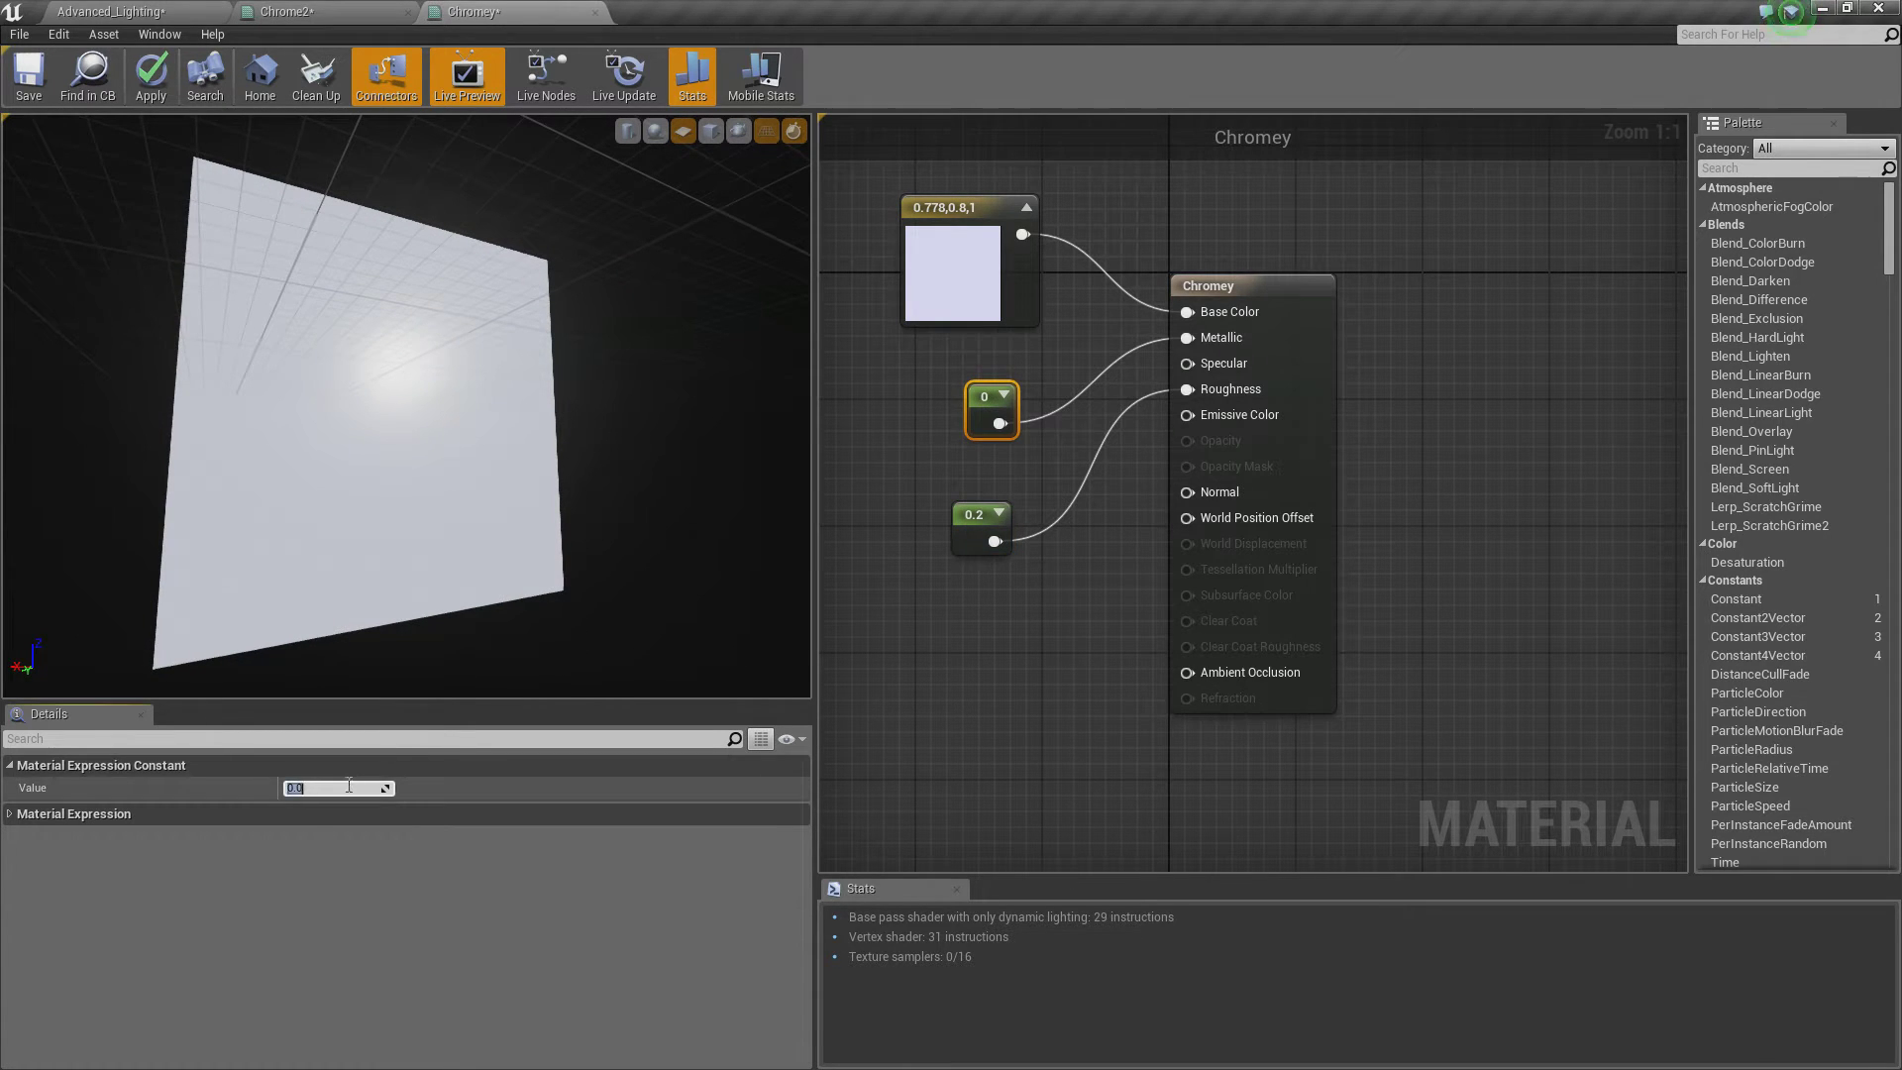
pyautogui.write('1')
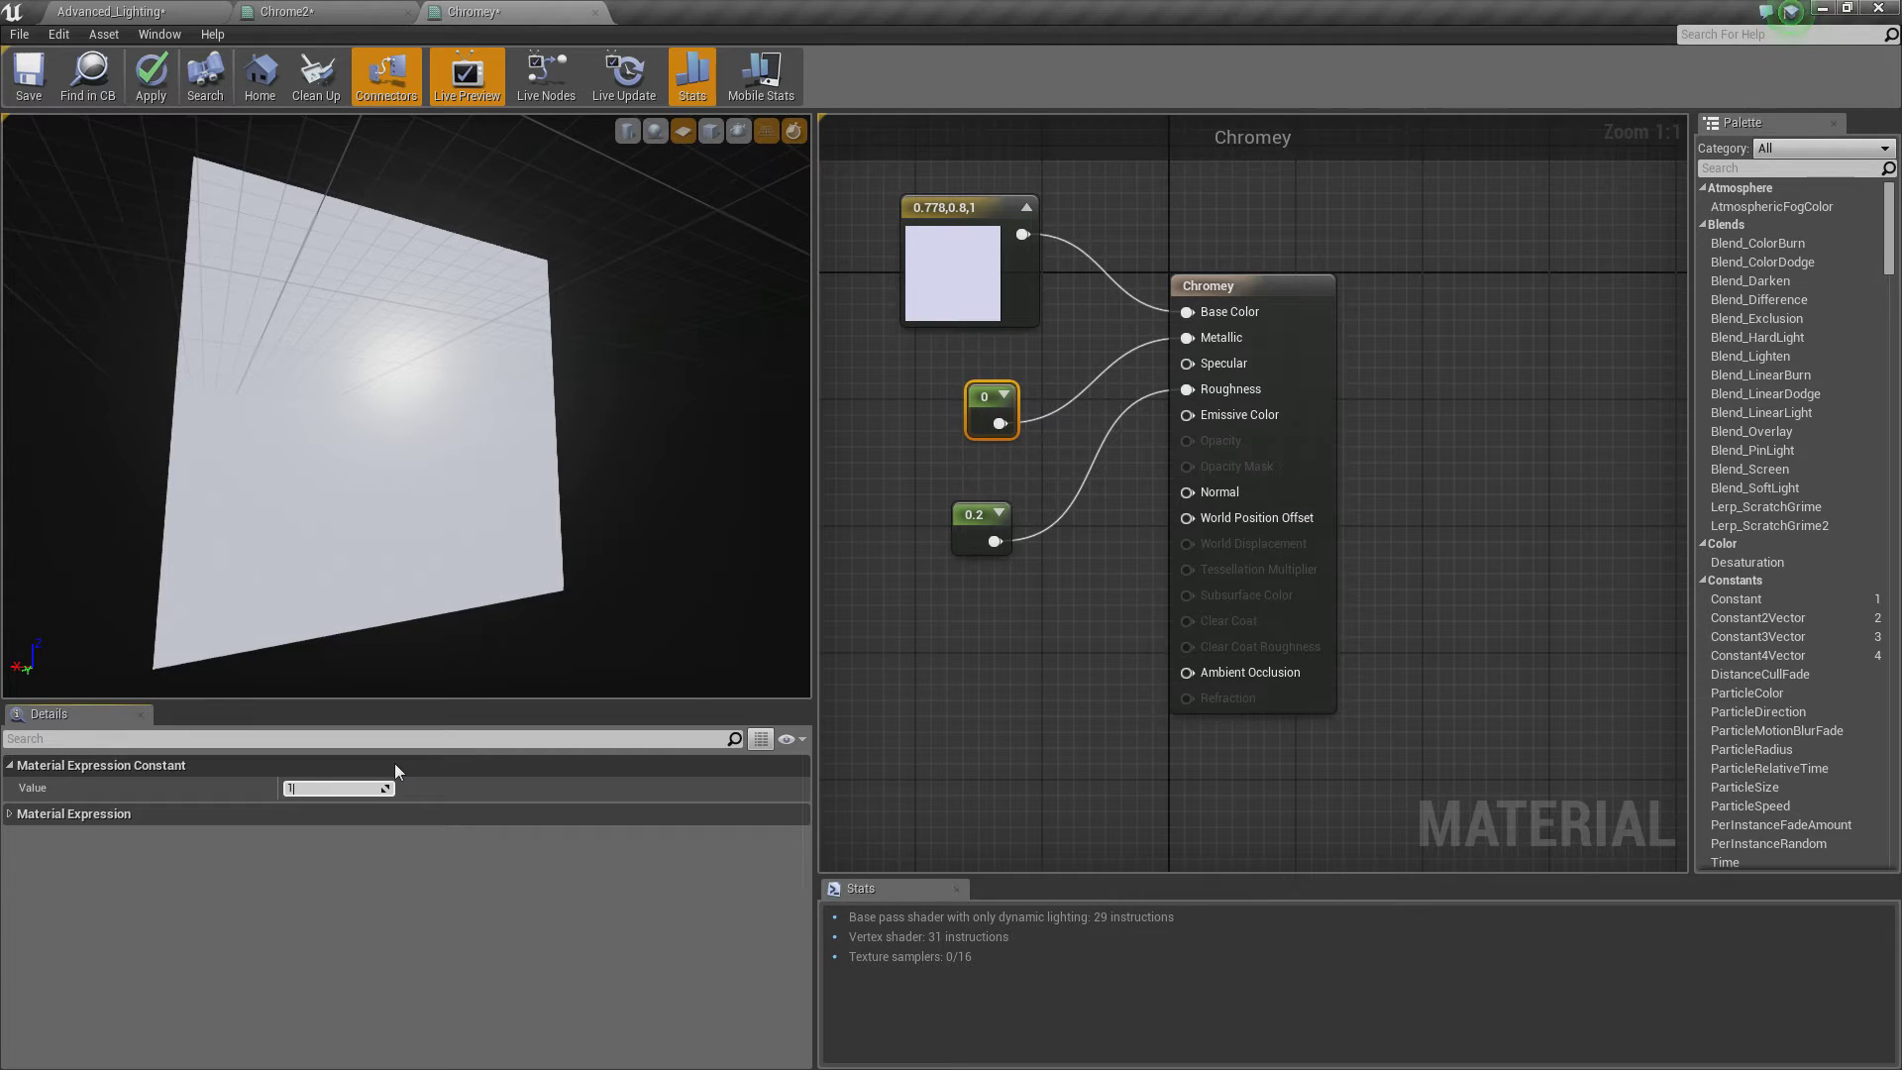
pyautogui.press('Return')
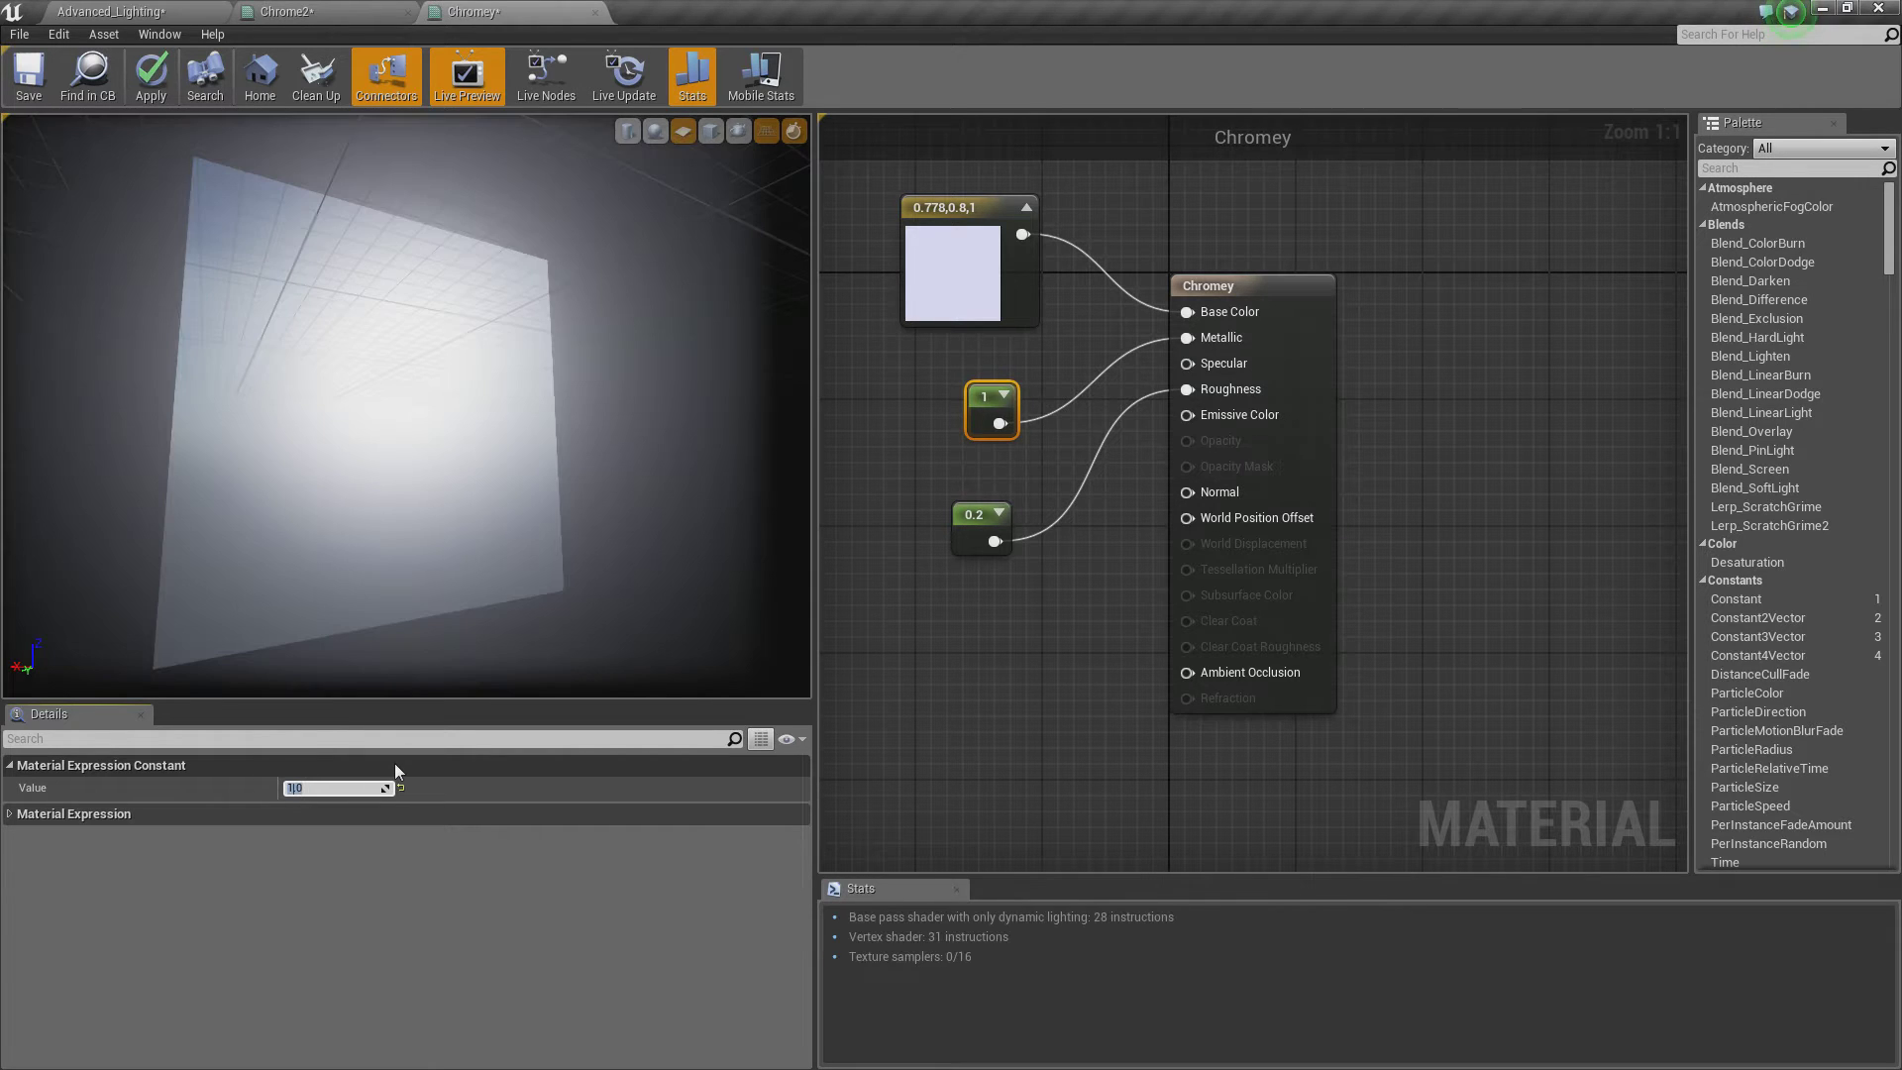
pyautogui.moveTo(382, 446); pyautogui.dragTo(745, 216)
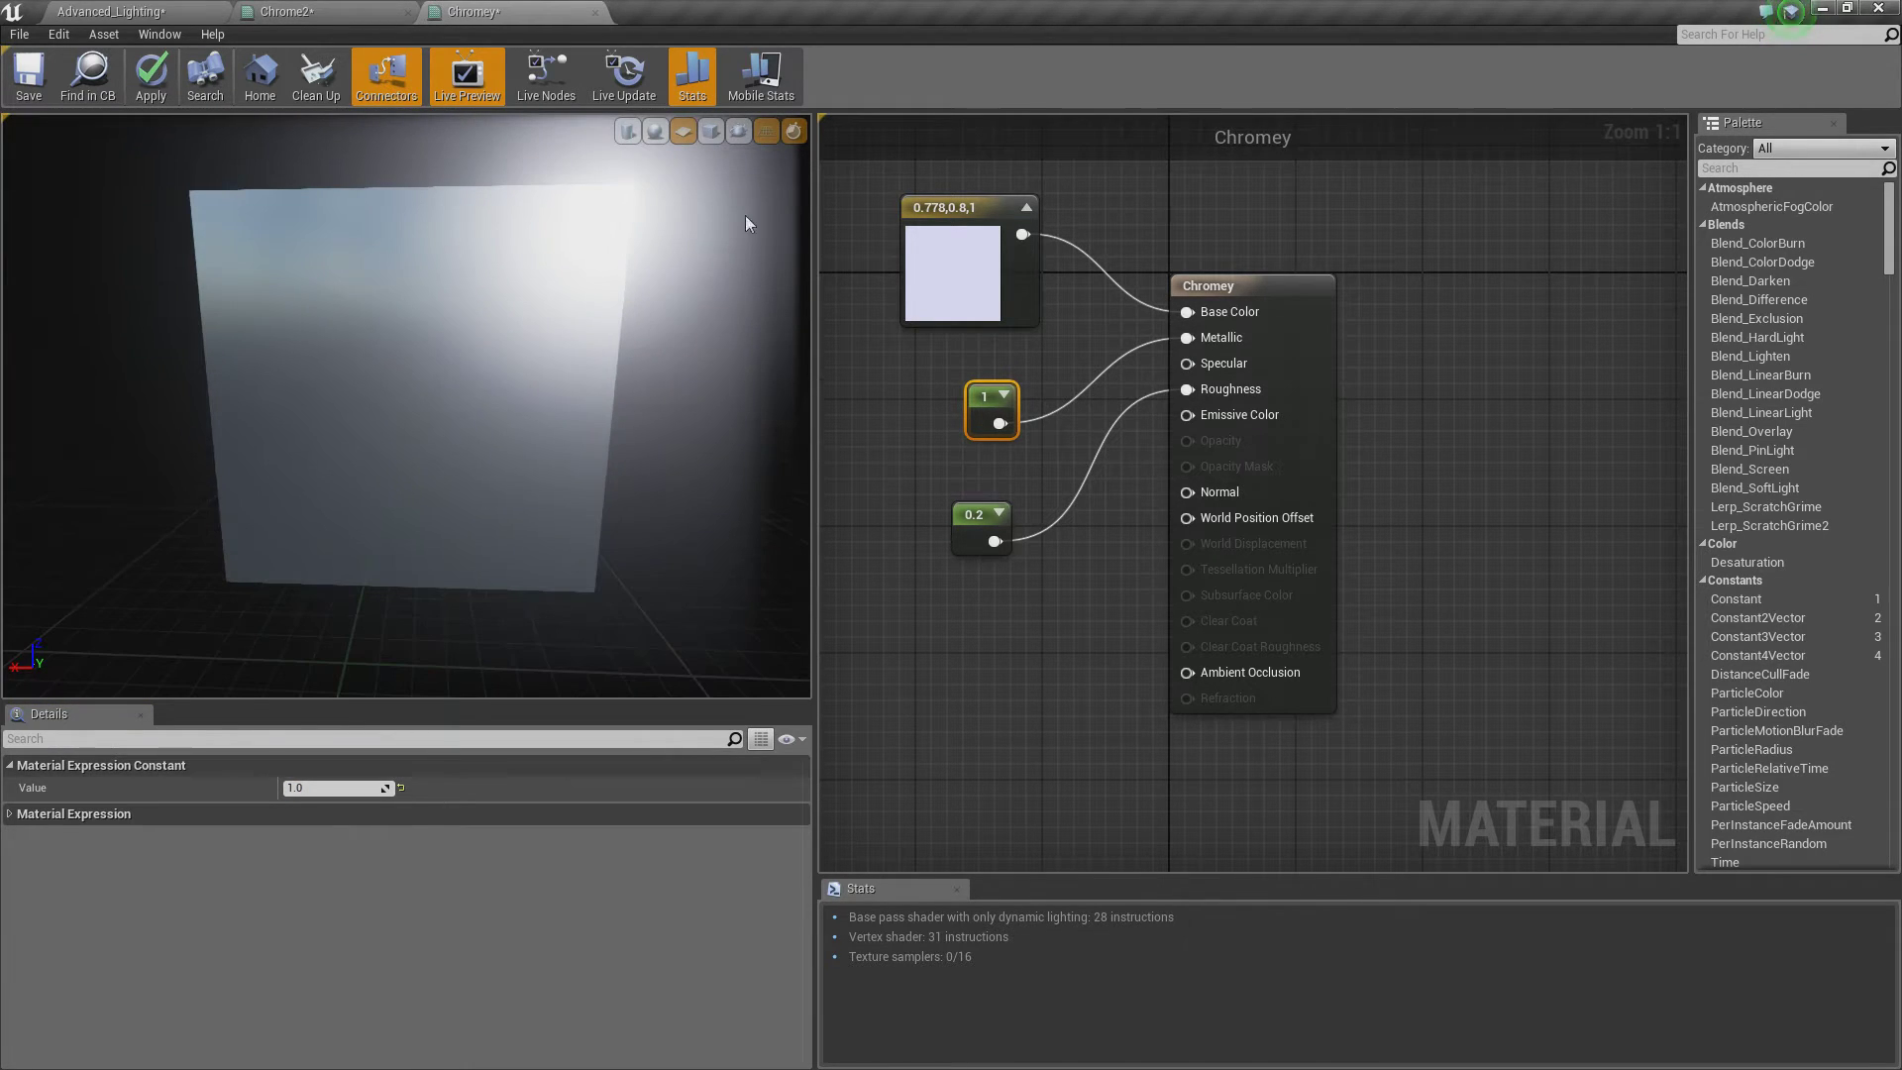
pyautogui.moveTo(391, 416); pyautogui.dragTo(390, 237)
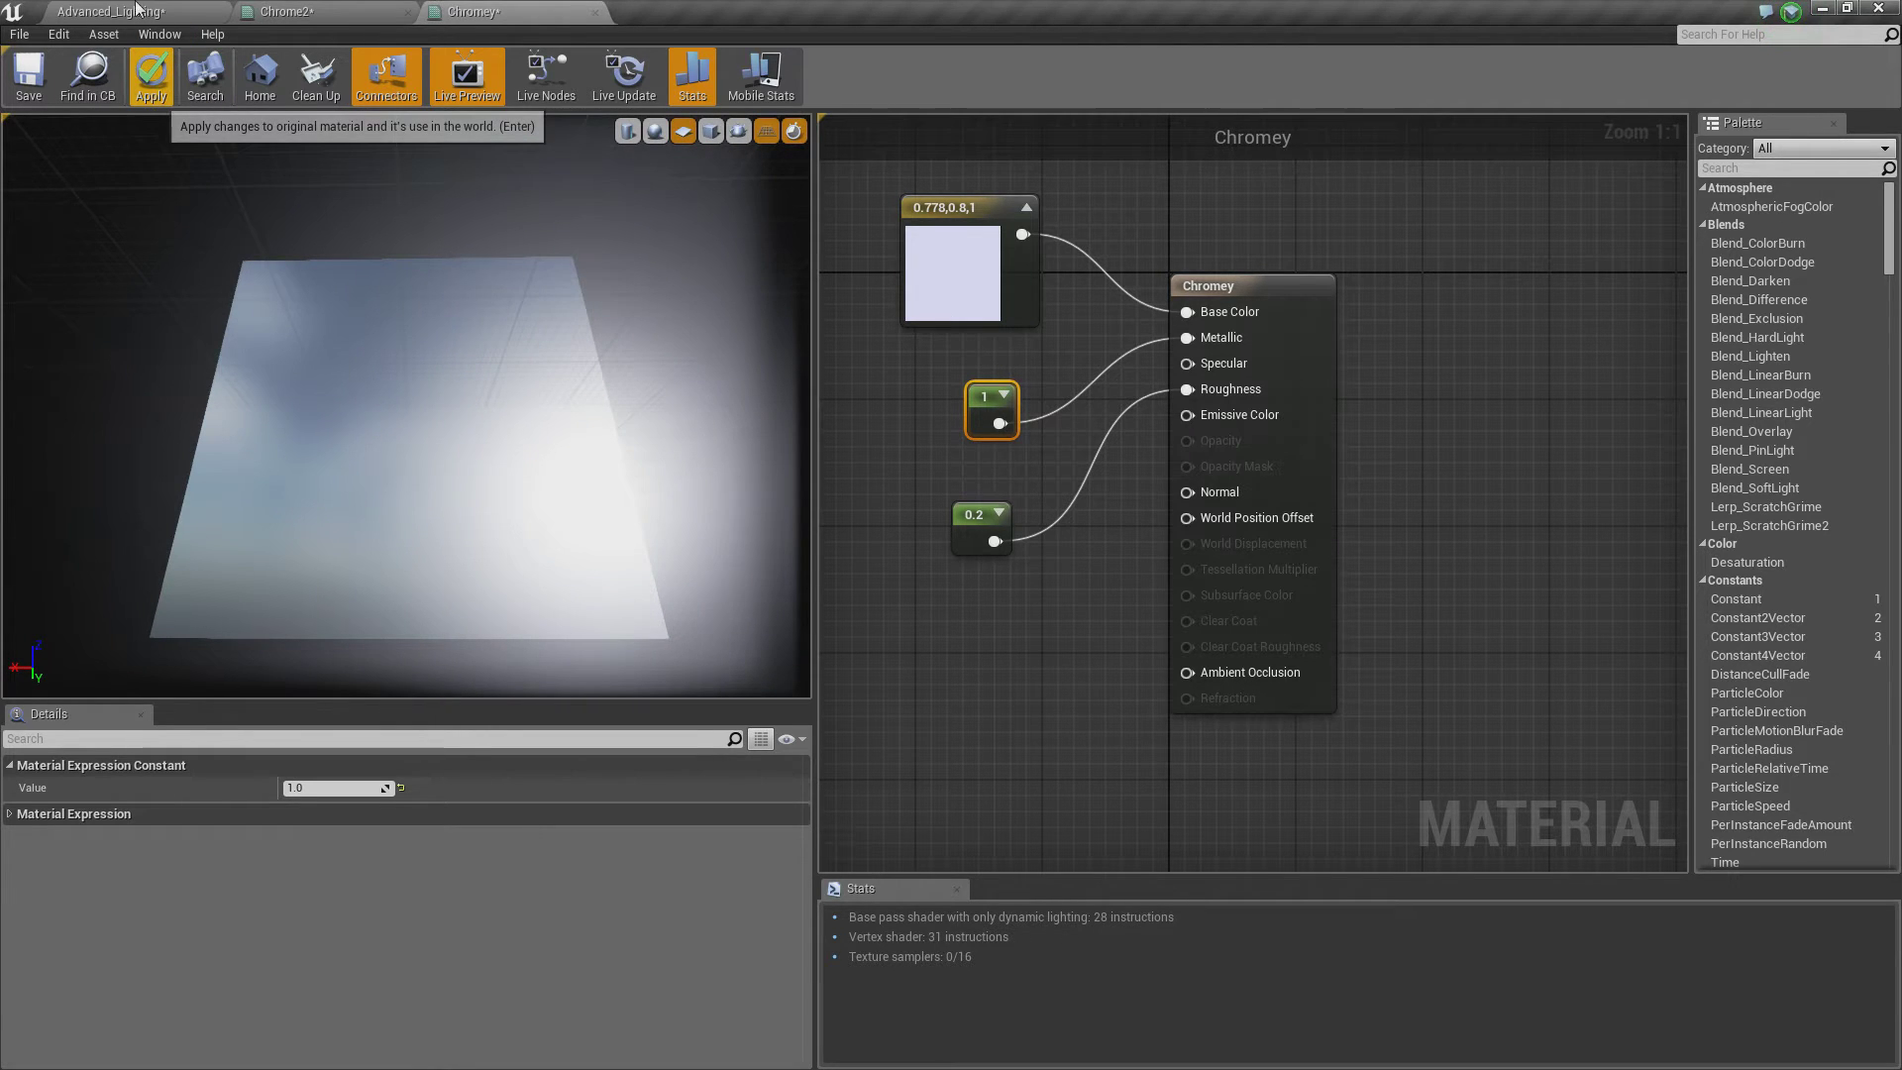
# Step: Apply the Chromey material changes, return to the Advanced_Lighting level and clear the selection
pyautogui.click(151, 74)
pyautogui.click(130, 12)
pyautogui.press('Escape')
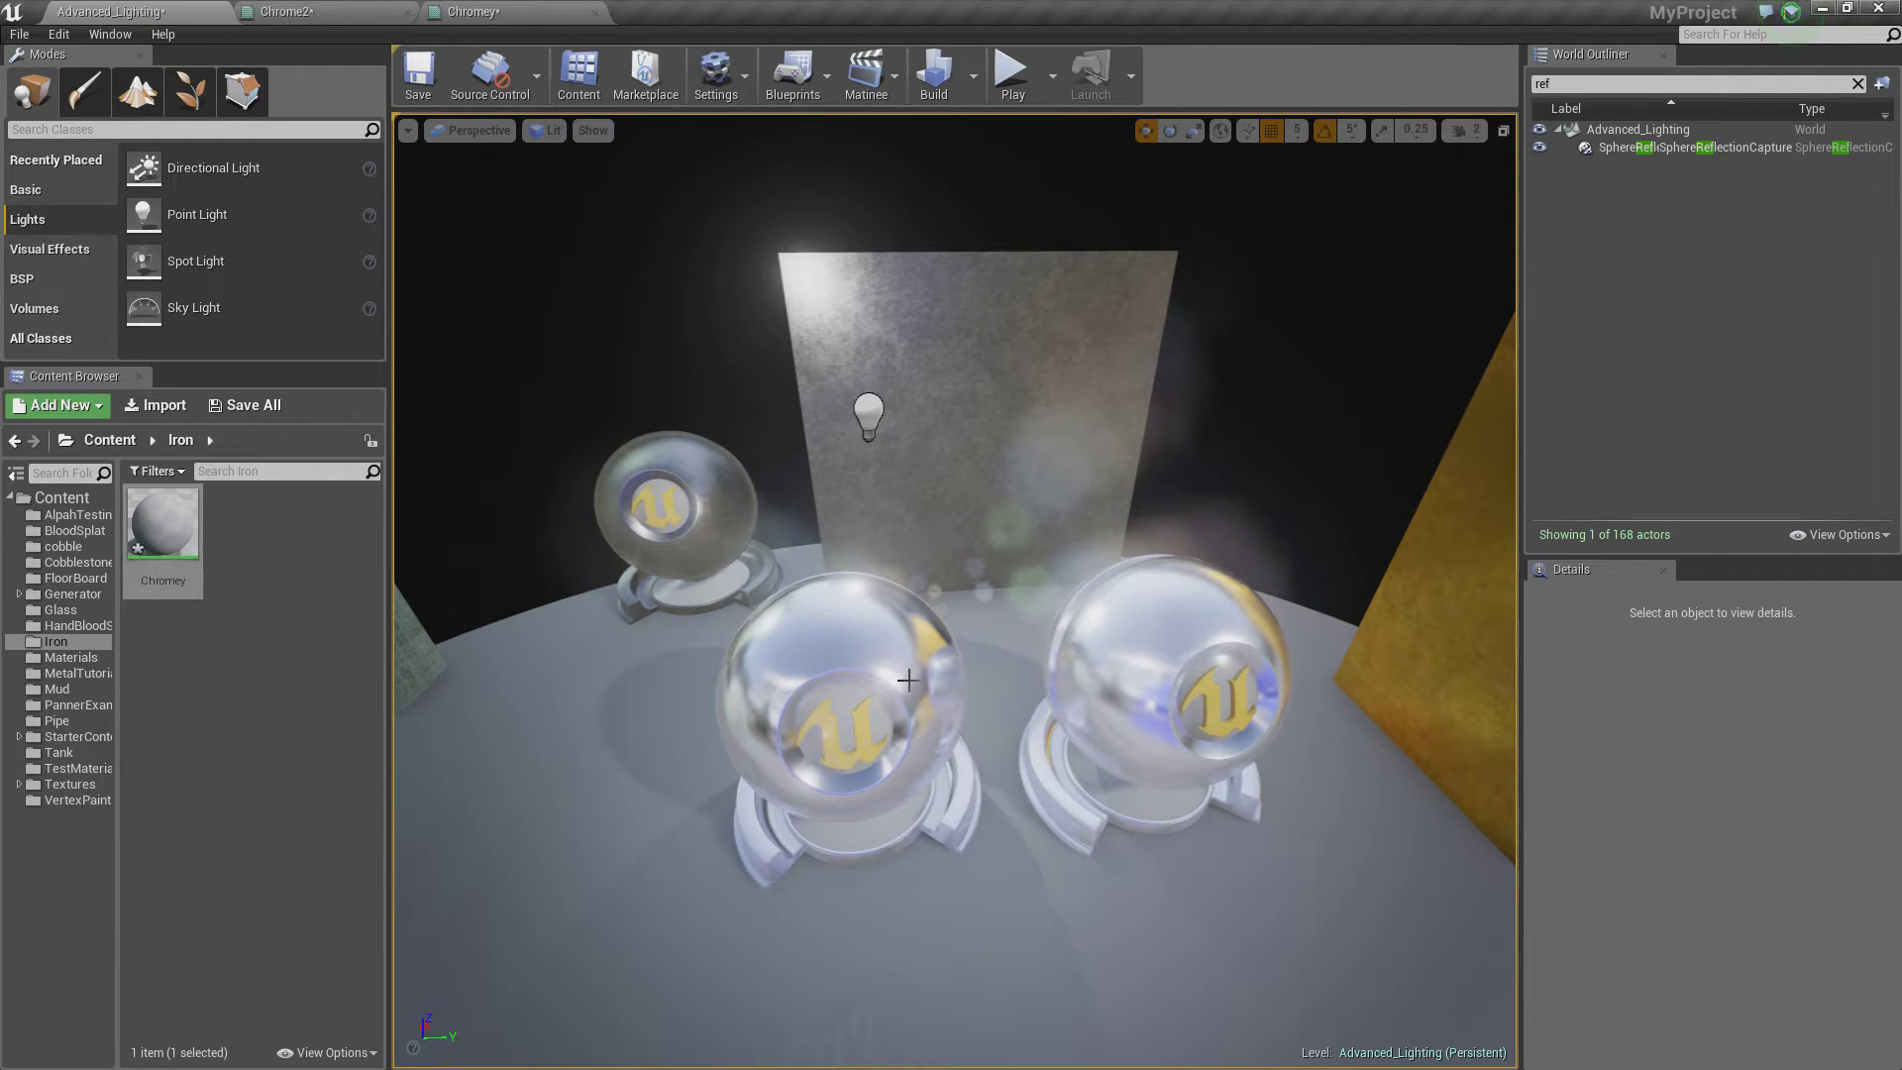
# Step: Select the blue banded plane elsewhere in the level and open its NewMaterial2 material
pyautogui.moveTo(932, 689); pyautogui.dragTo(841, 766, button='right')
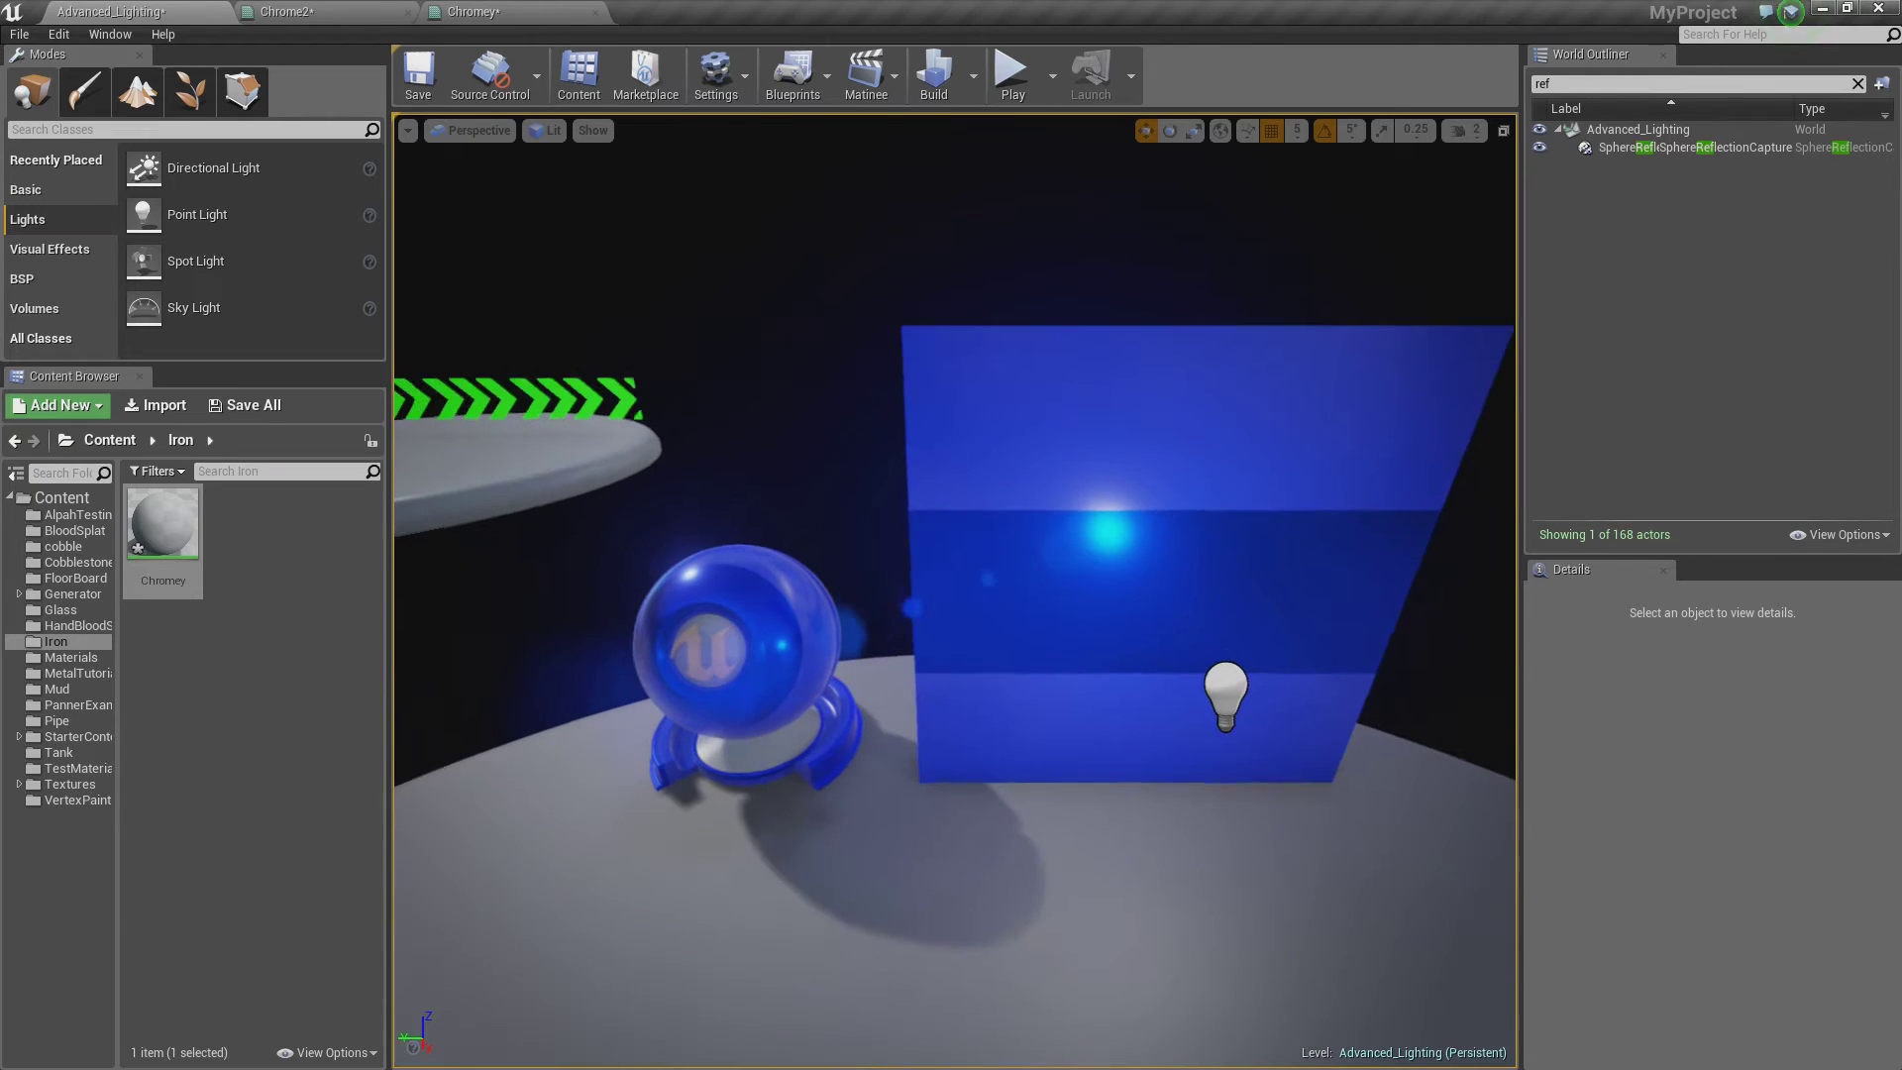
pyautogui.moveTo(900, 615); pyautogui.dragTo(694, 622, button='right')
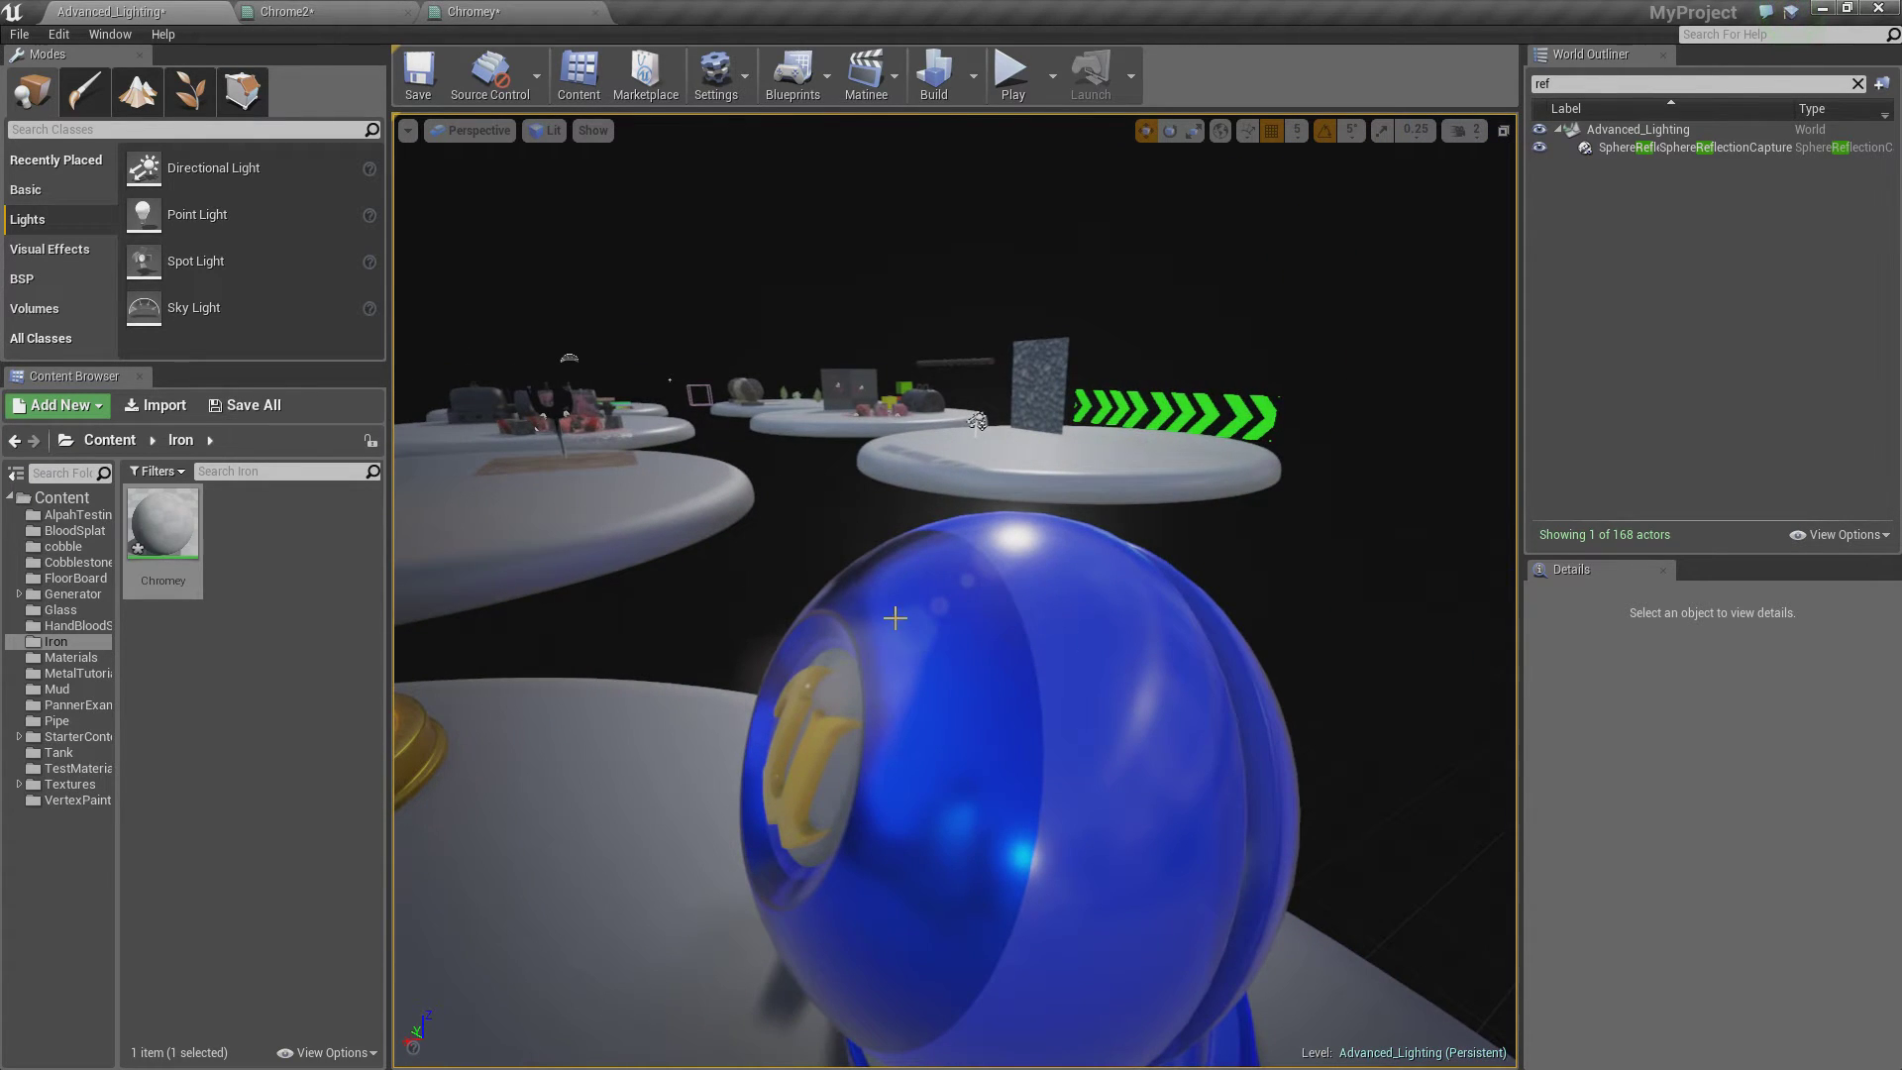
pyautogui.moveTo(896, 615); pyautogui.dragTo(902, 615, button='right')
pyautogui.moveTo(701, 688); pyautogui.dragTo(1048, 466, button='right')
pyautogui.click(1094, 614)
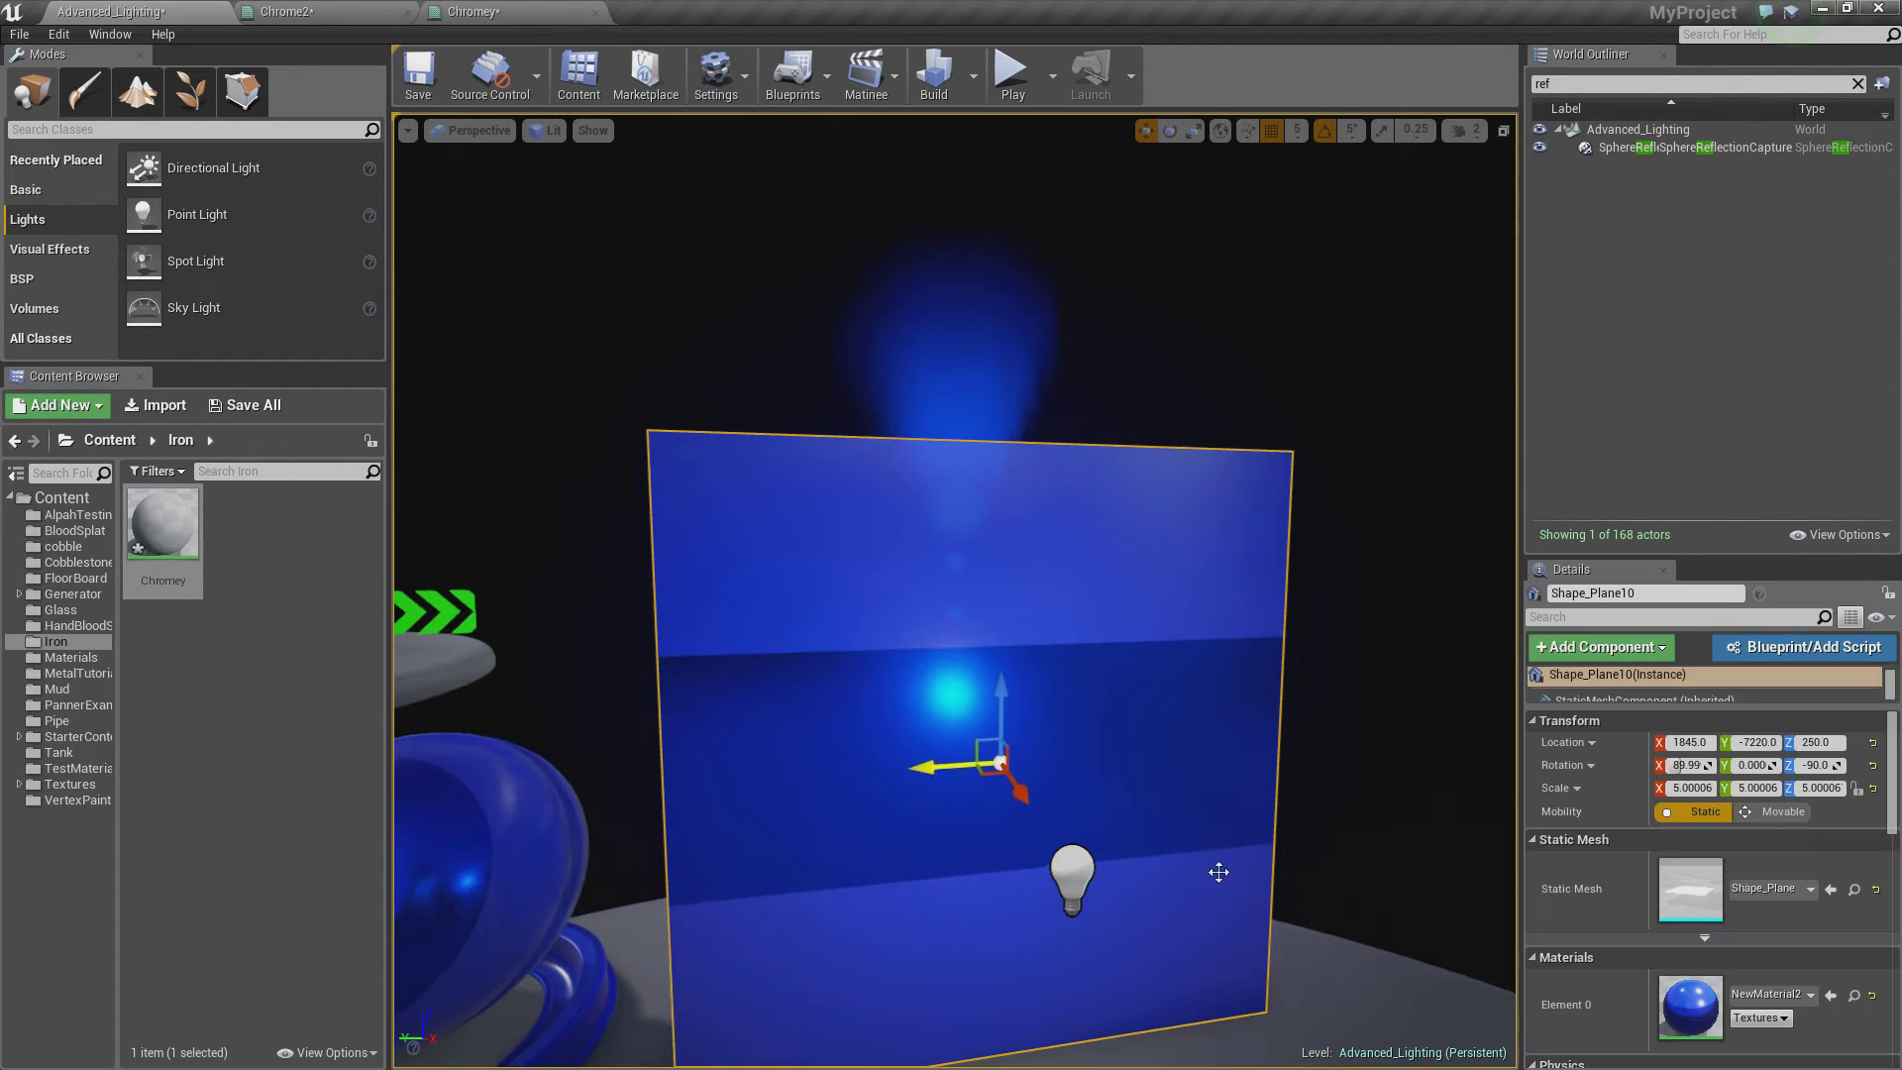
pyautogui.doubleClick(1692, 1005)
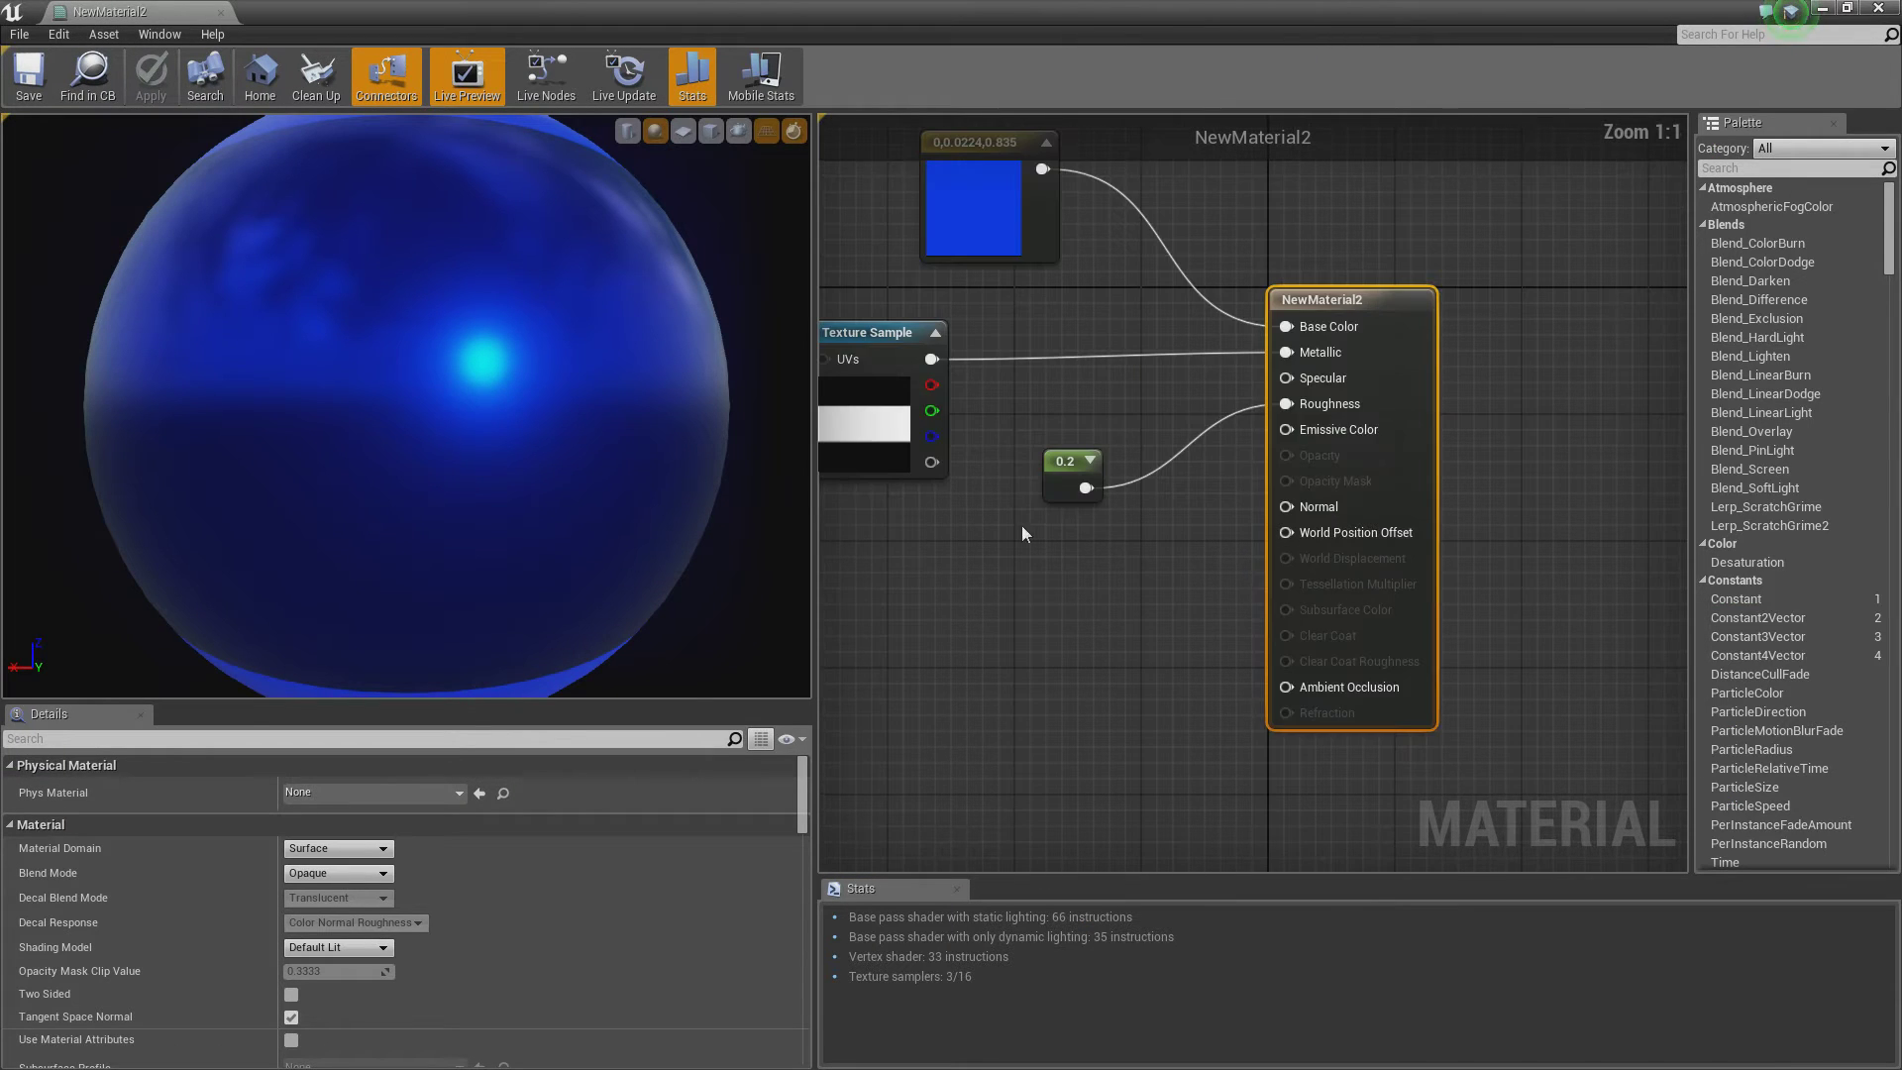
# Step: Select the Texture Sample, open its Testmetal texture to examine the black and white mask, and return to NewMaterial2
pyautogui.click(976, 501)
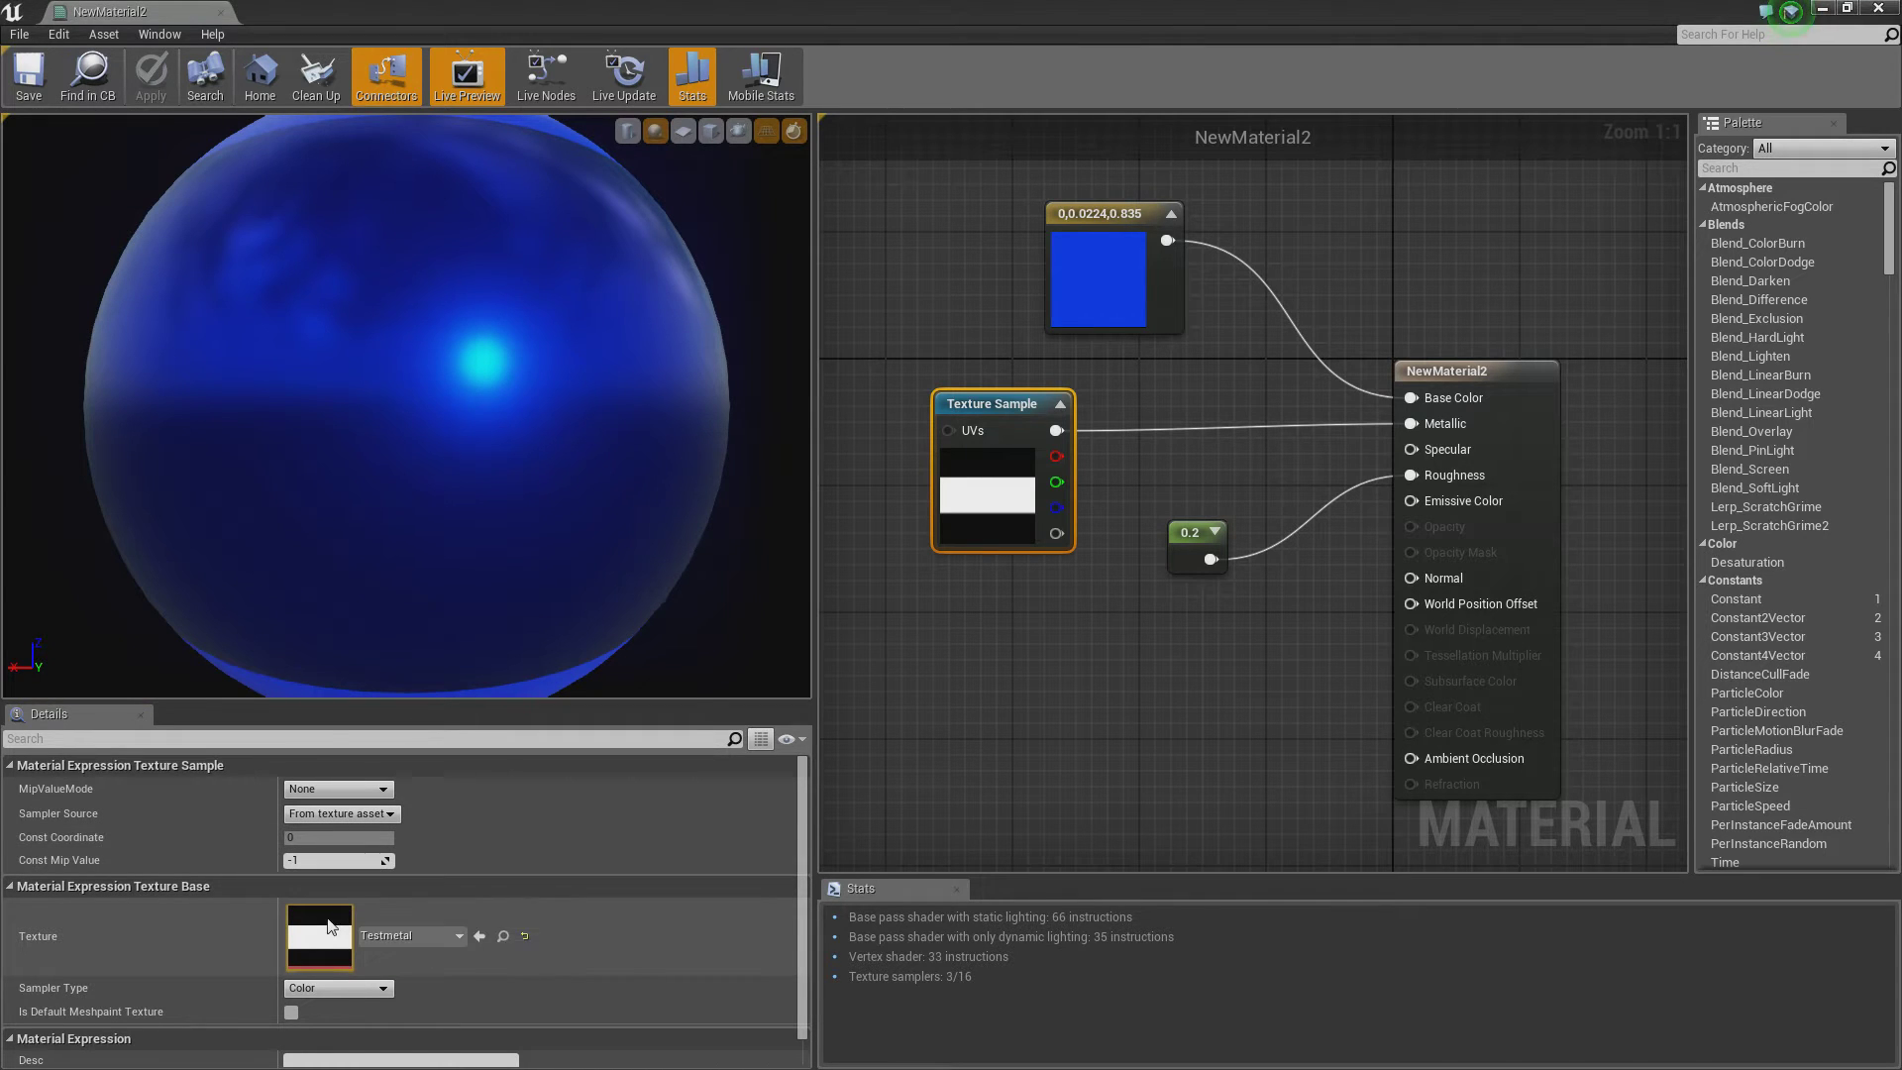
pyautogui.moveTo(525, 12); pyautogui.dragTo(1352, 198)
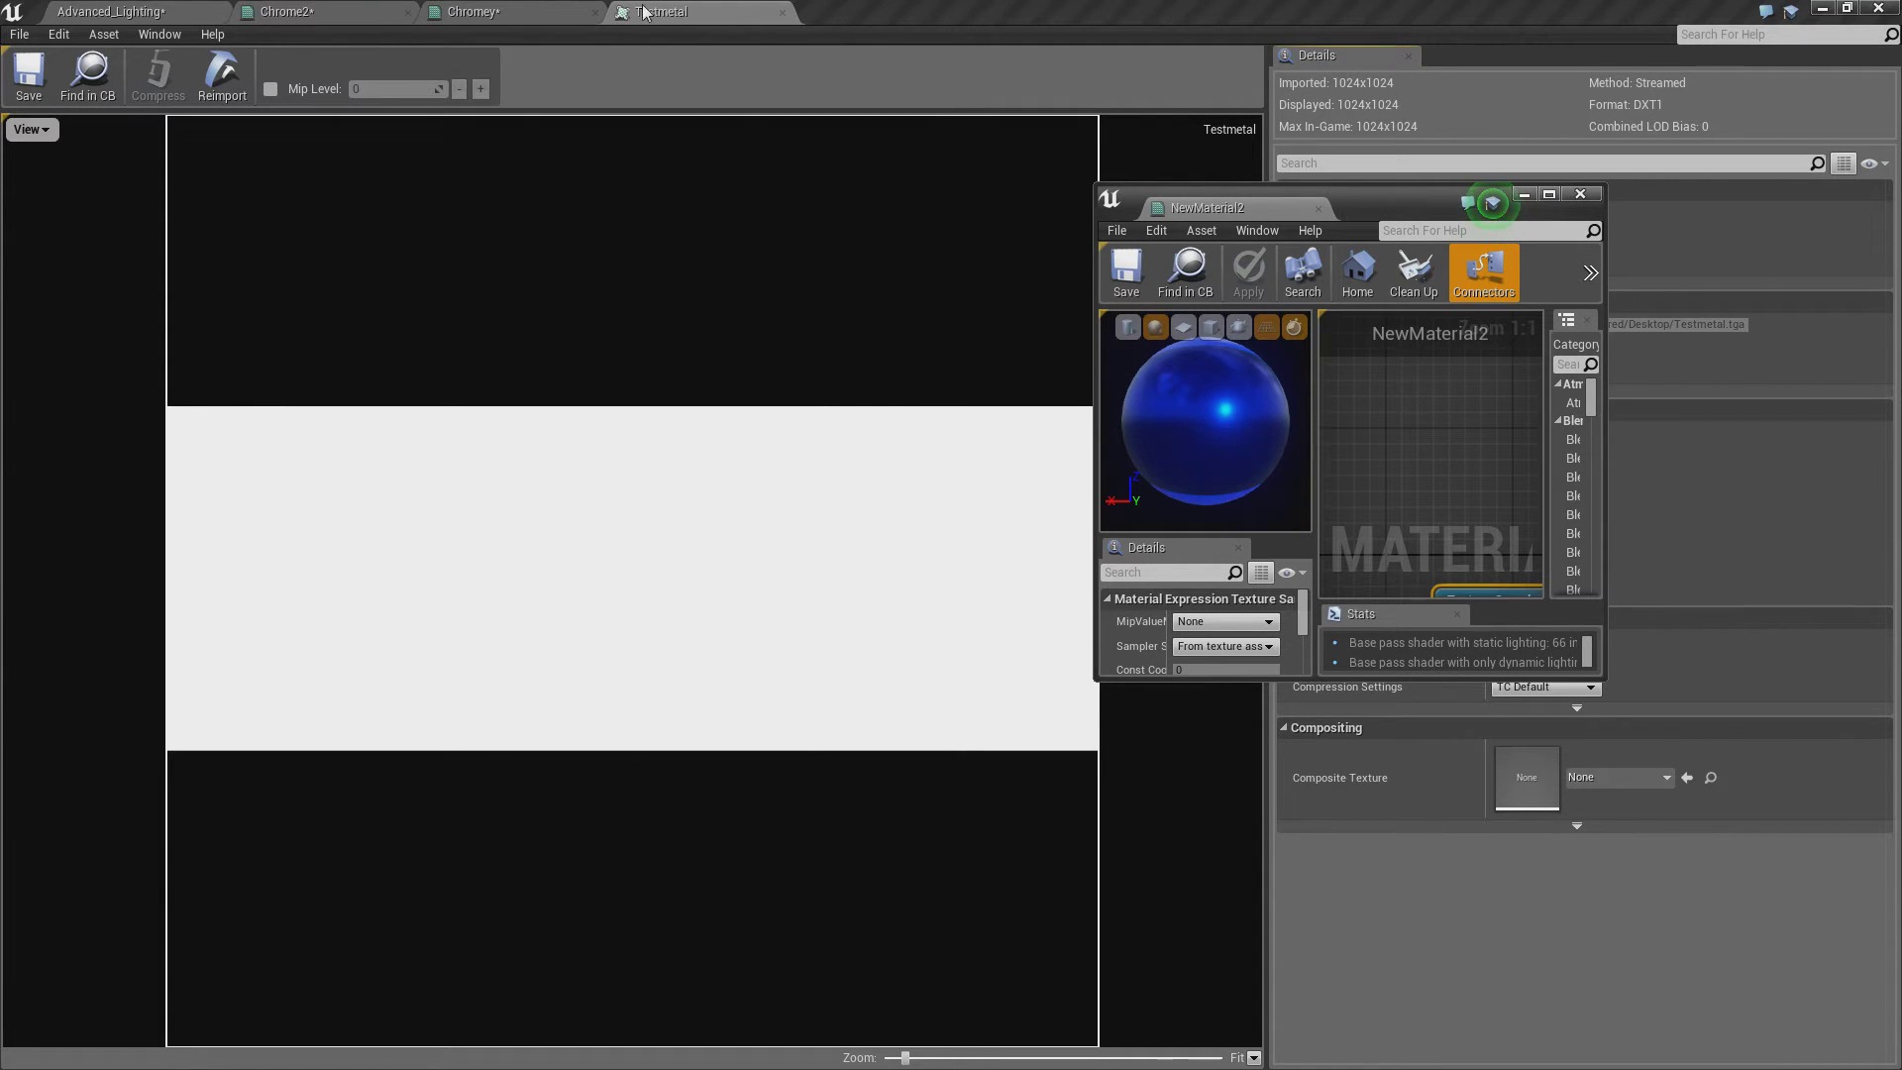
pyautogui.moveTo(1356, 198); pyautogui.dragTo(871, 2)
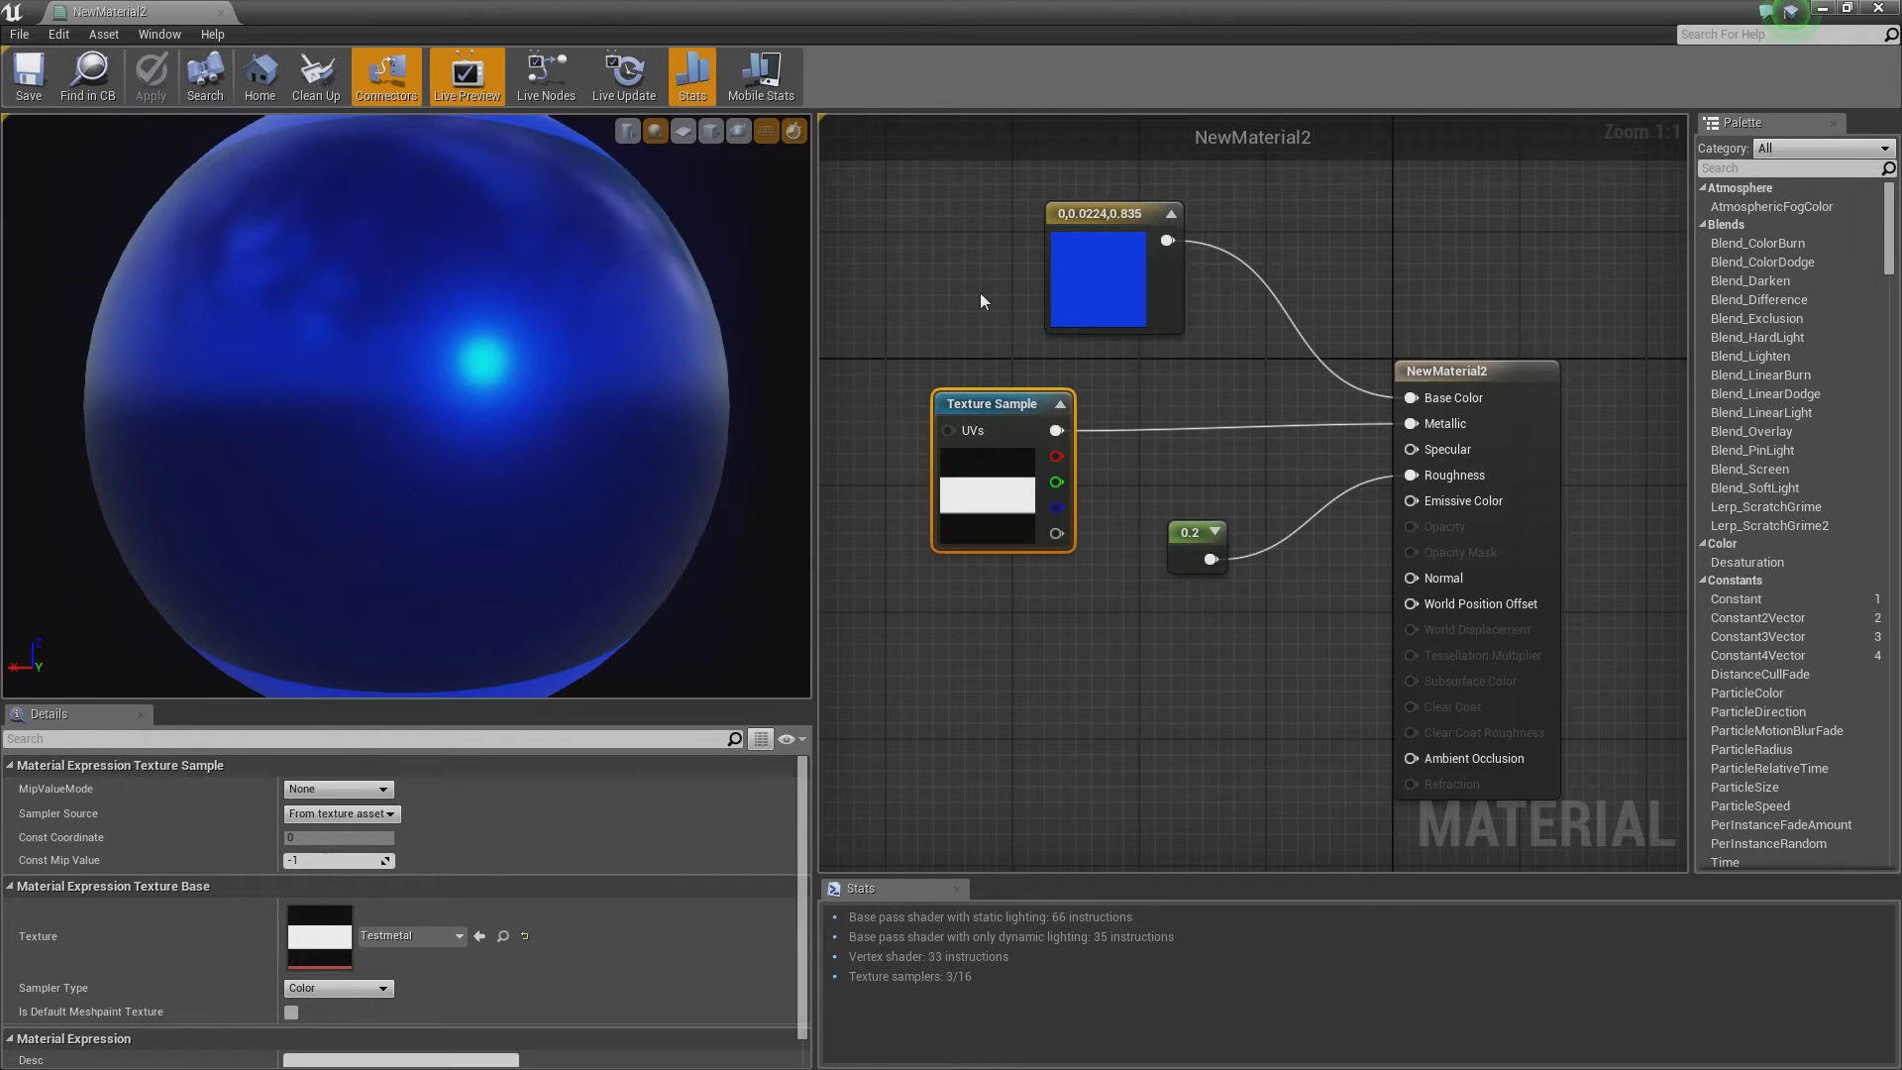
# Step: Switch the material preview to a plane and examine the metallic and non-metallic bands from different angles
pyautogui.moveTo(979, 294); pyautogui.dragTo(936, 313, button='right')
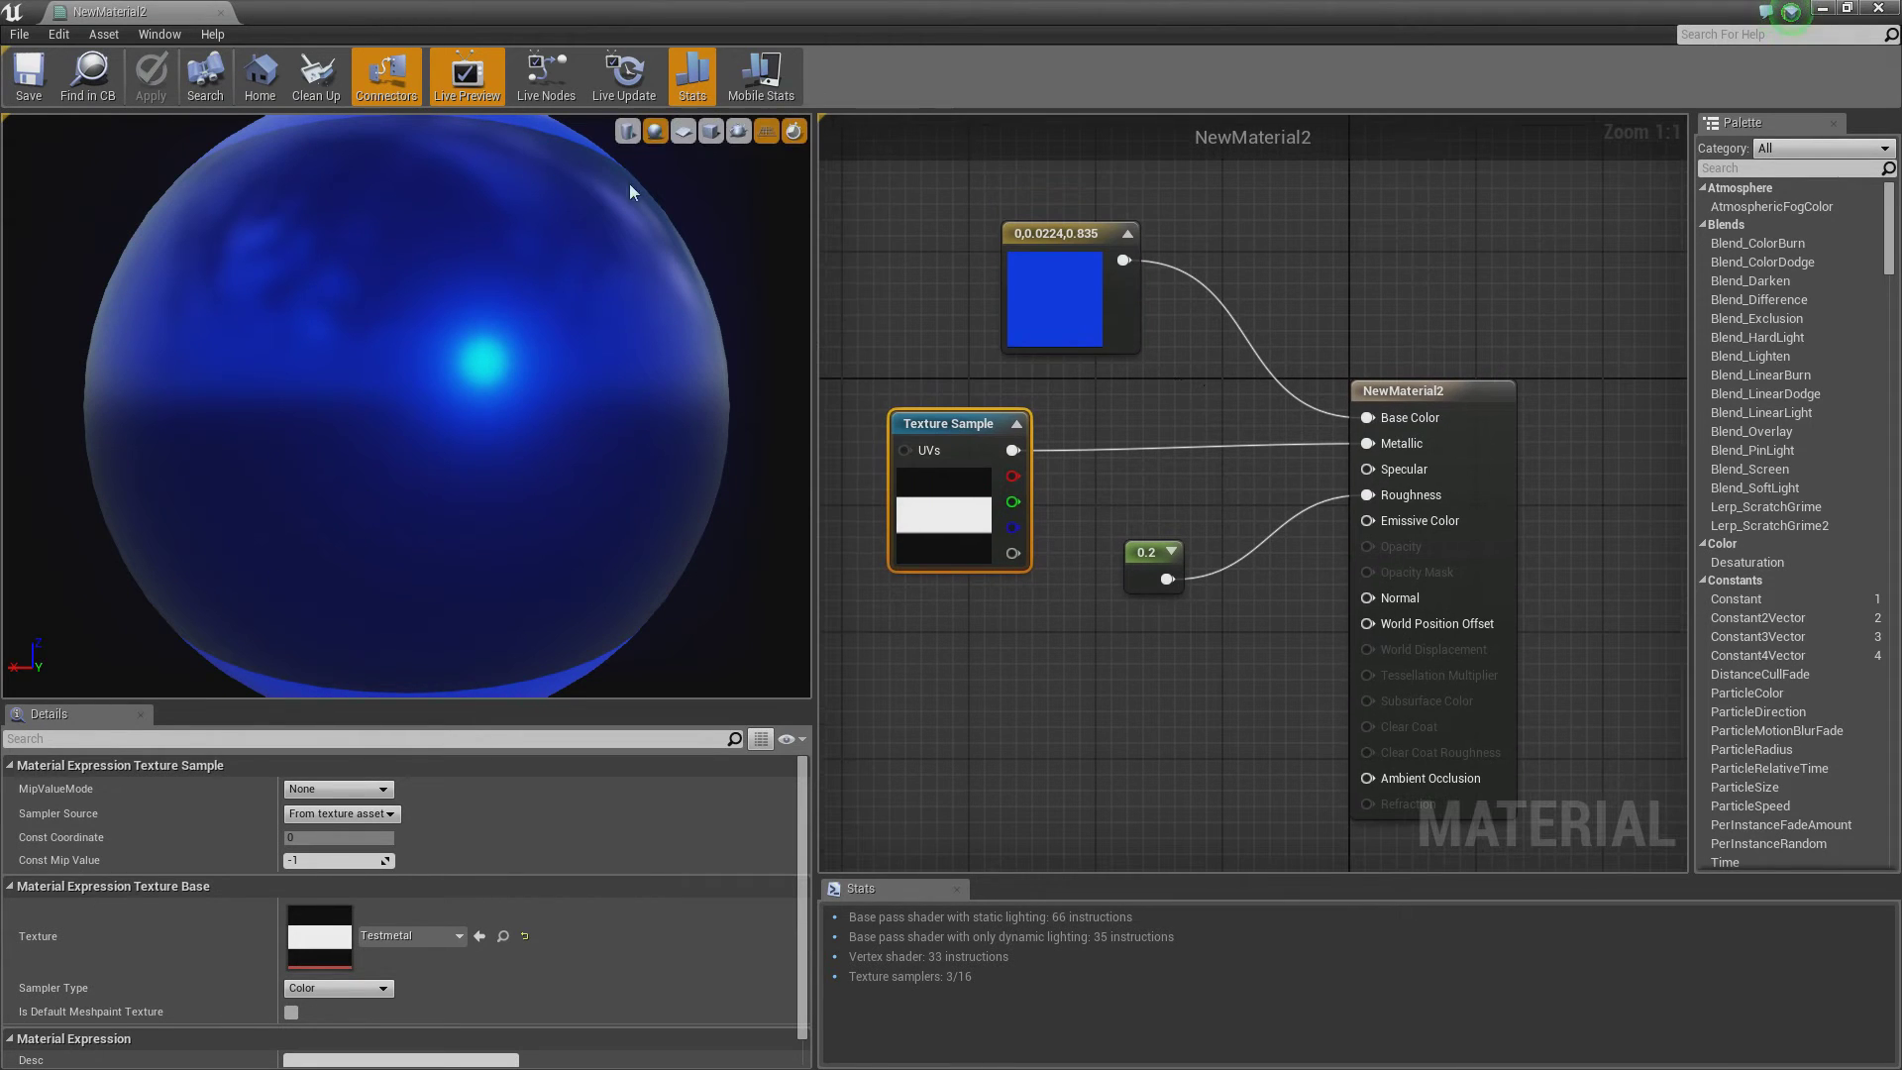
pyautogui.click(683, 131)
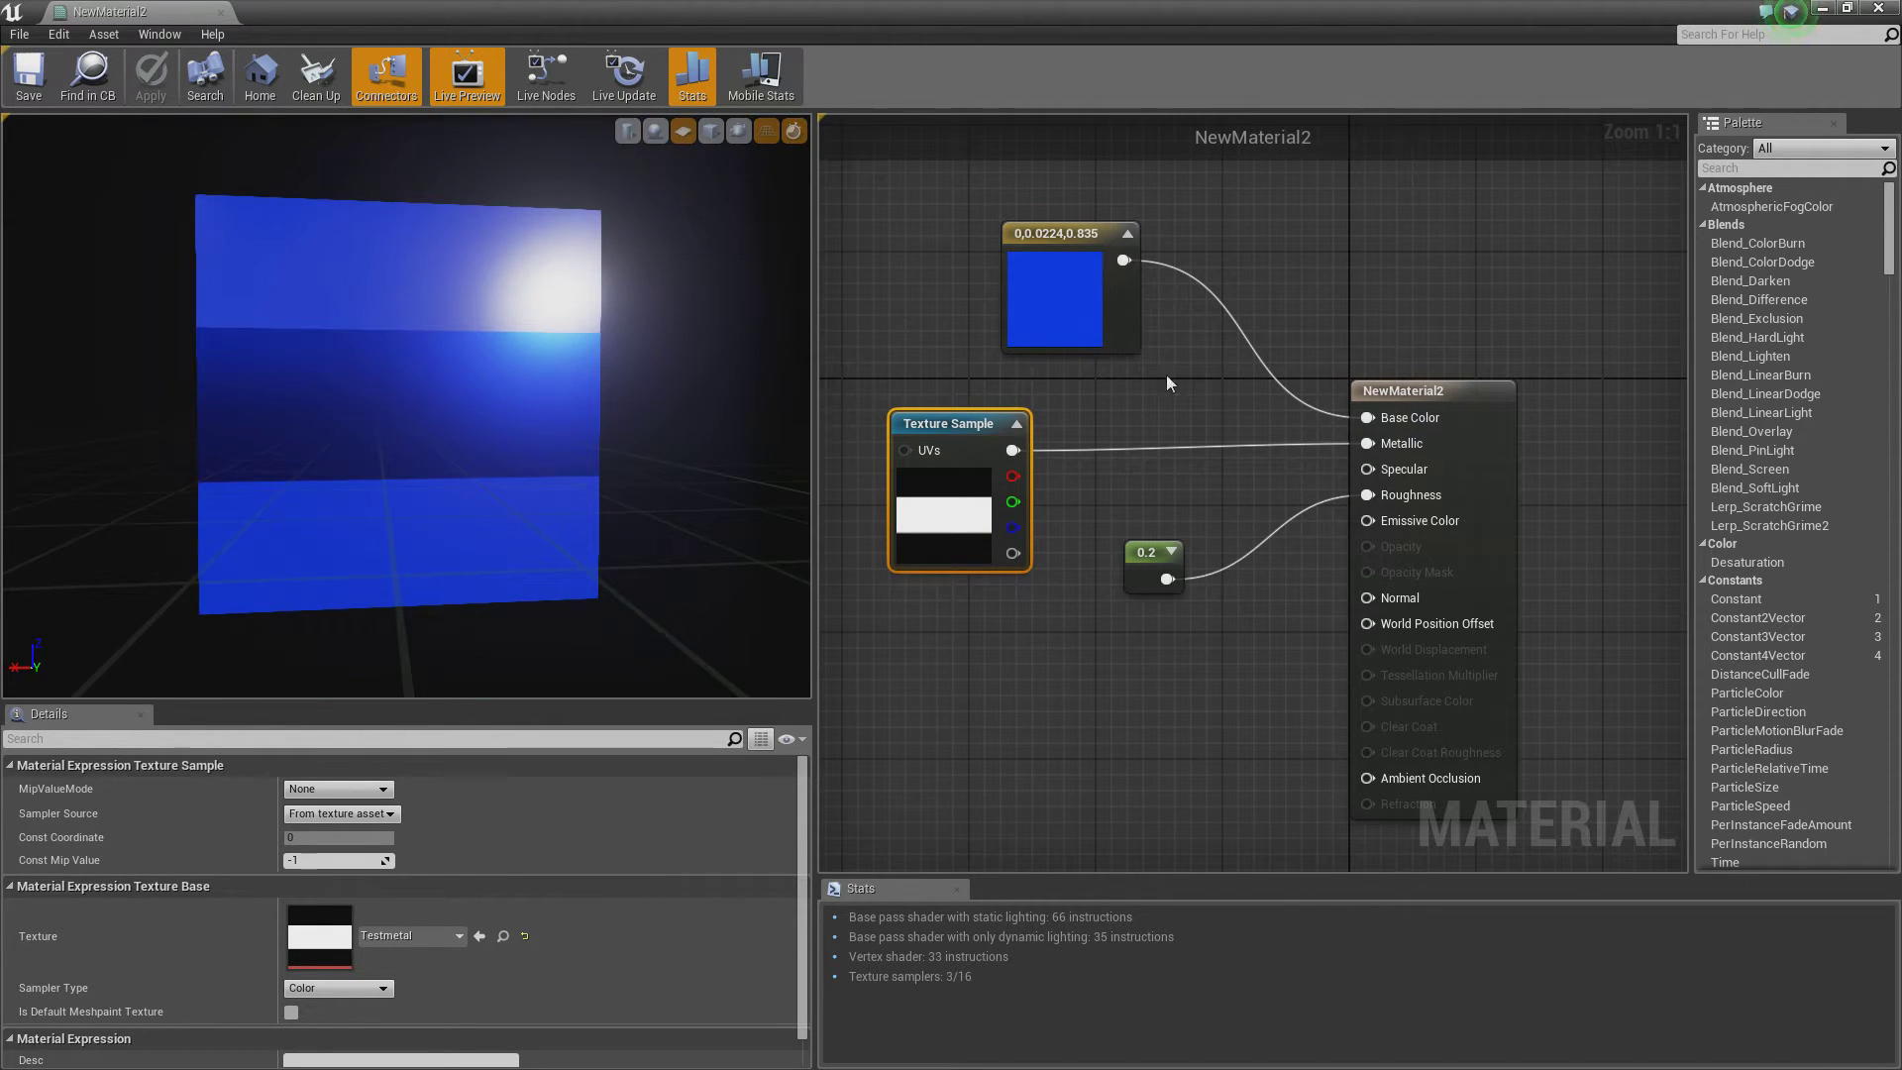
pyautogui.moveTo(408, 369); pyautogui.dragTo(430, 345)
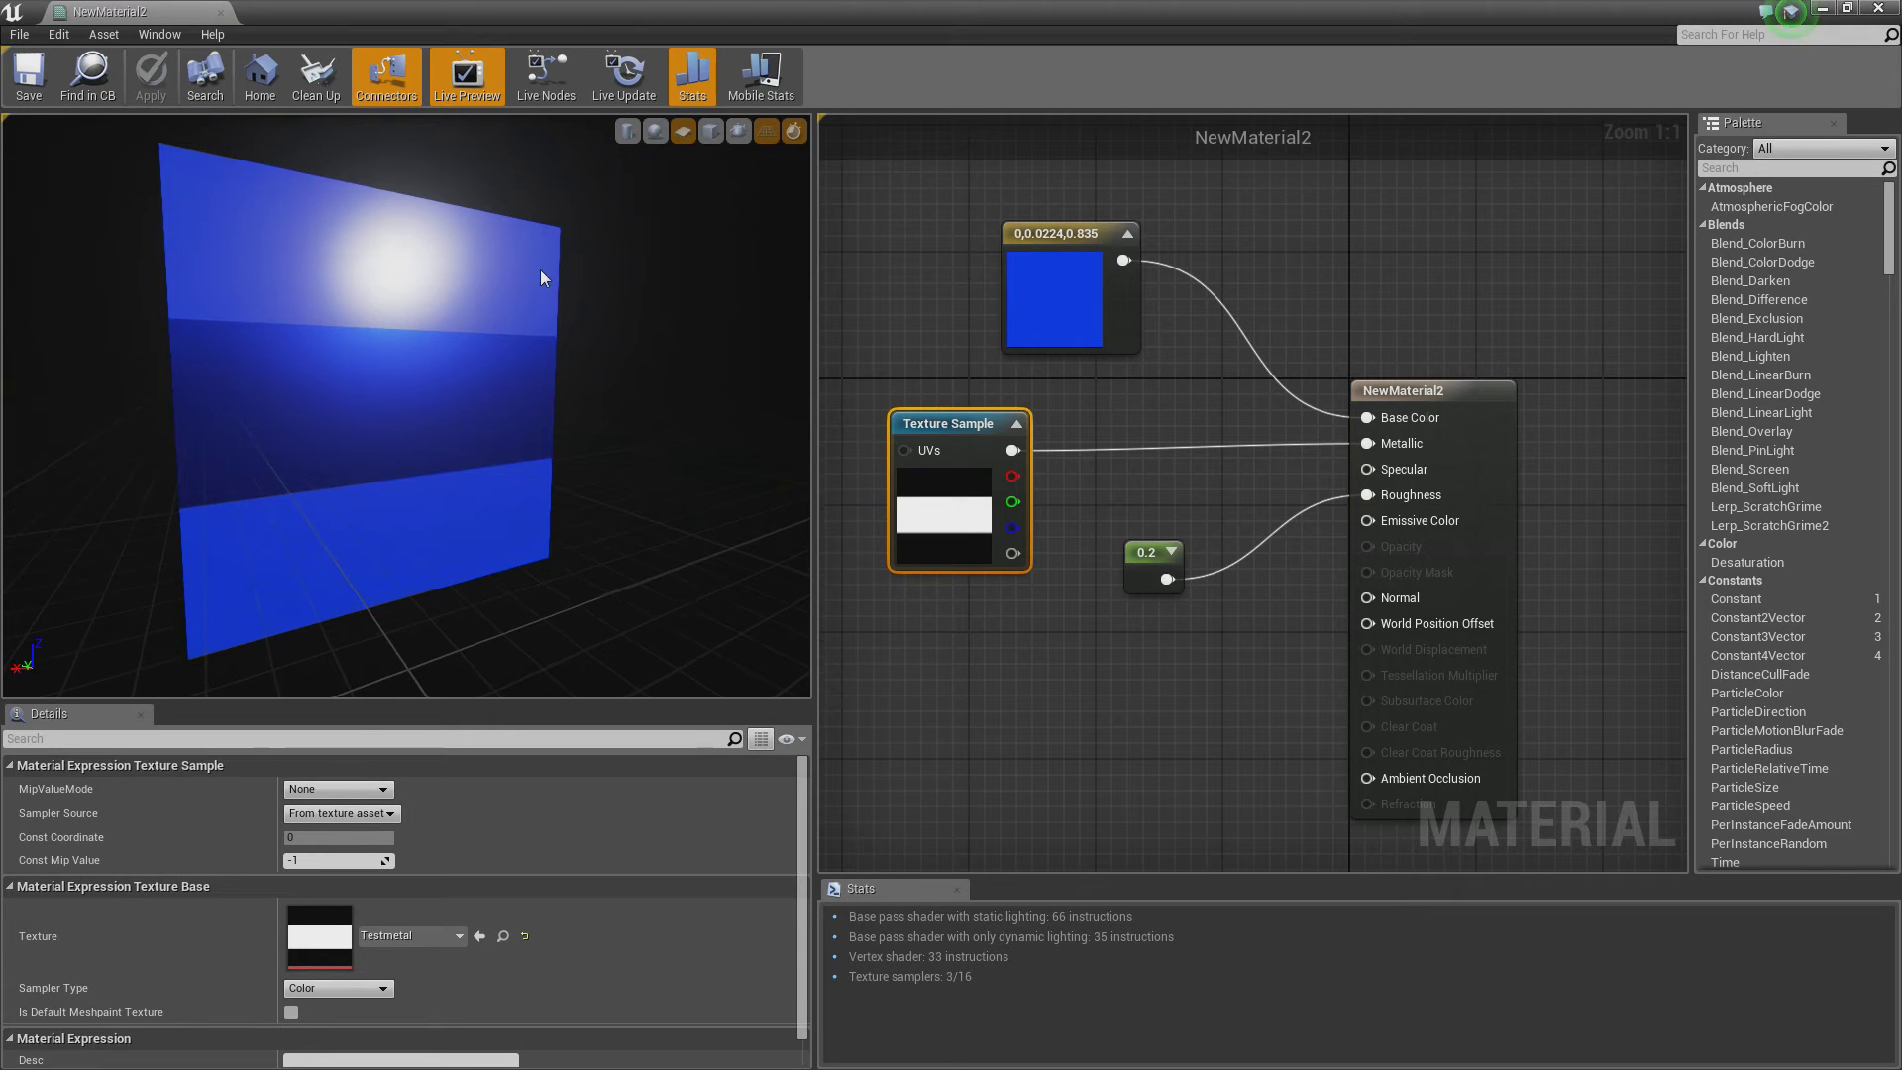
pyautogui.moveTo(539, 265); pyautogui.dragTo(503, 287)
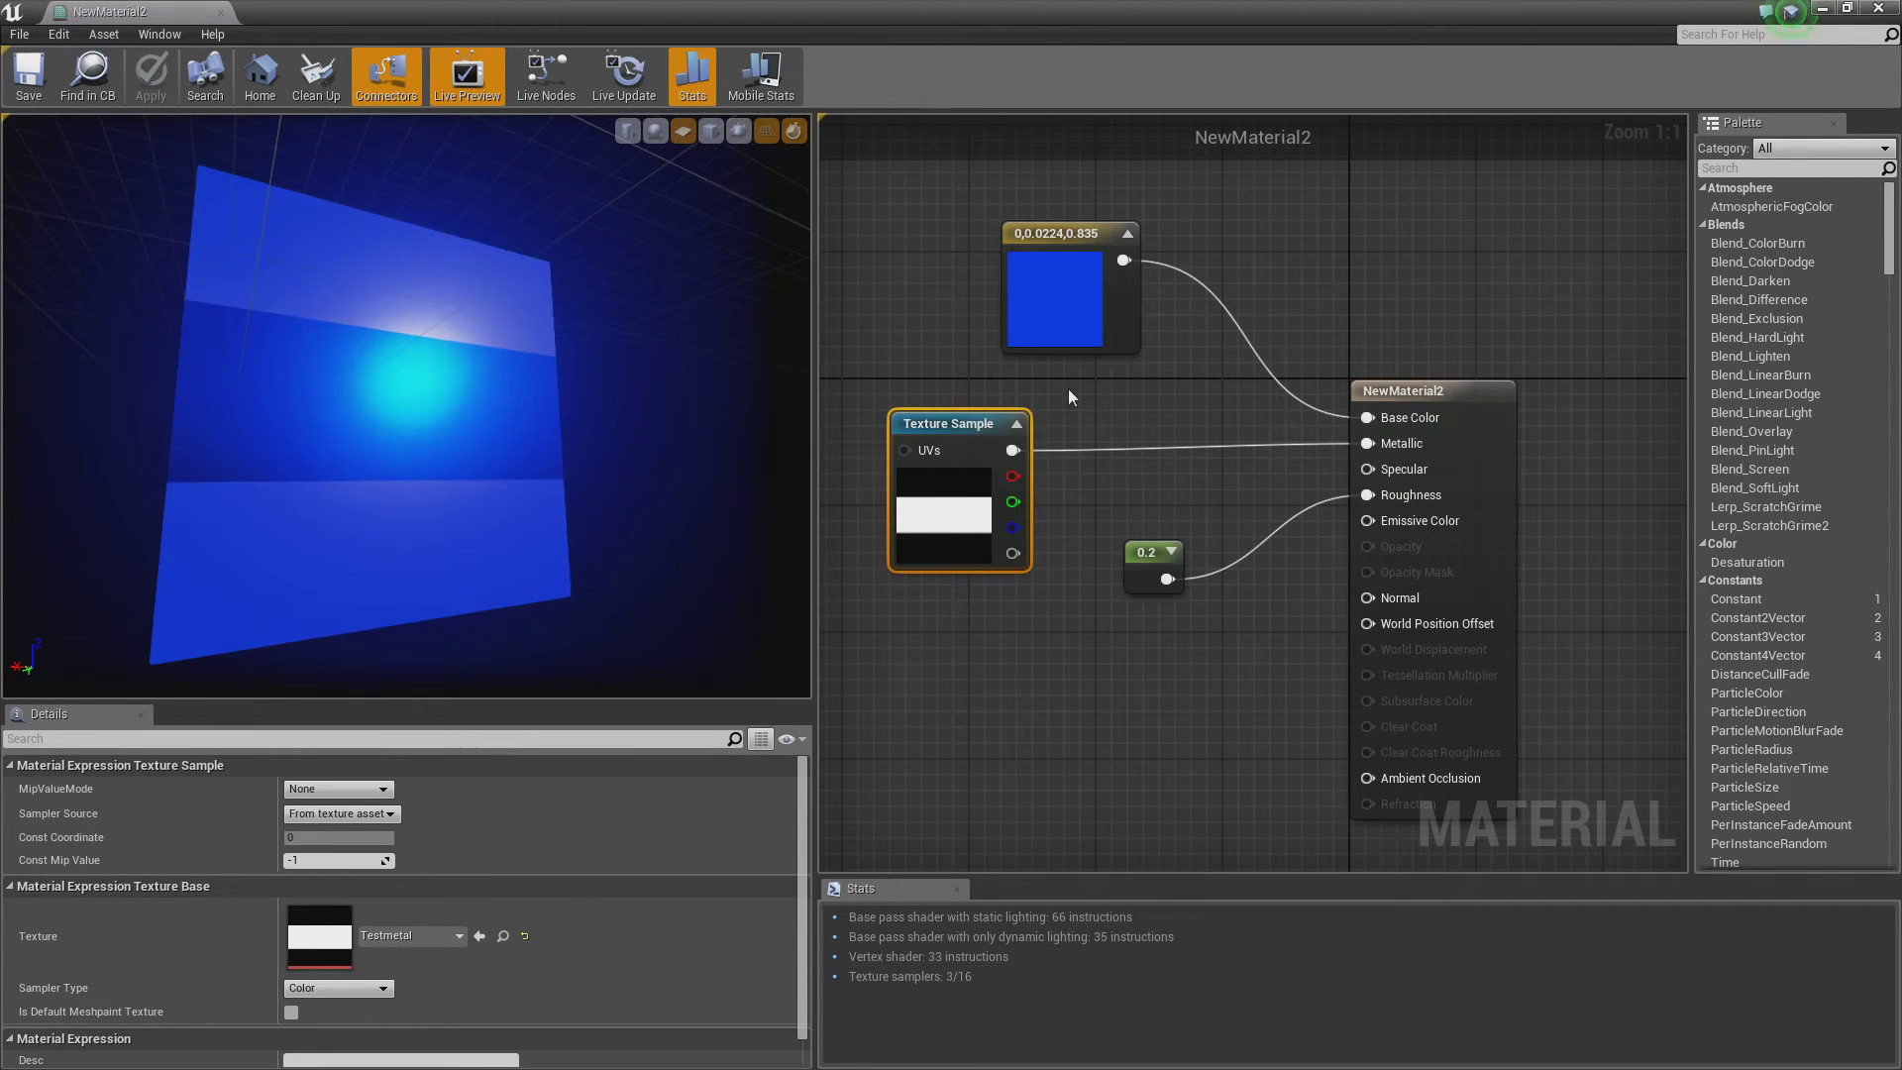
# Step: Disconnect the Texture Sample from Metallic to compare the preview without the mask, and reconnect it
pyautogui.keyDown('alt'); pyautogui.click(1010, 450); pyautogui.keyUp('alt')
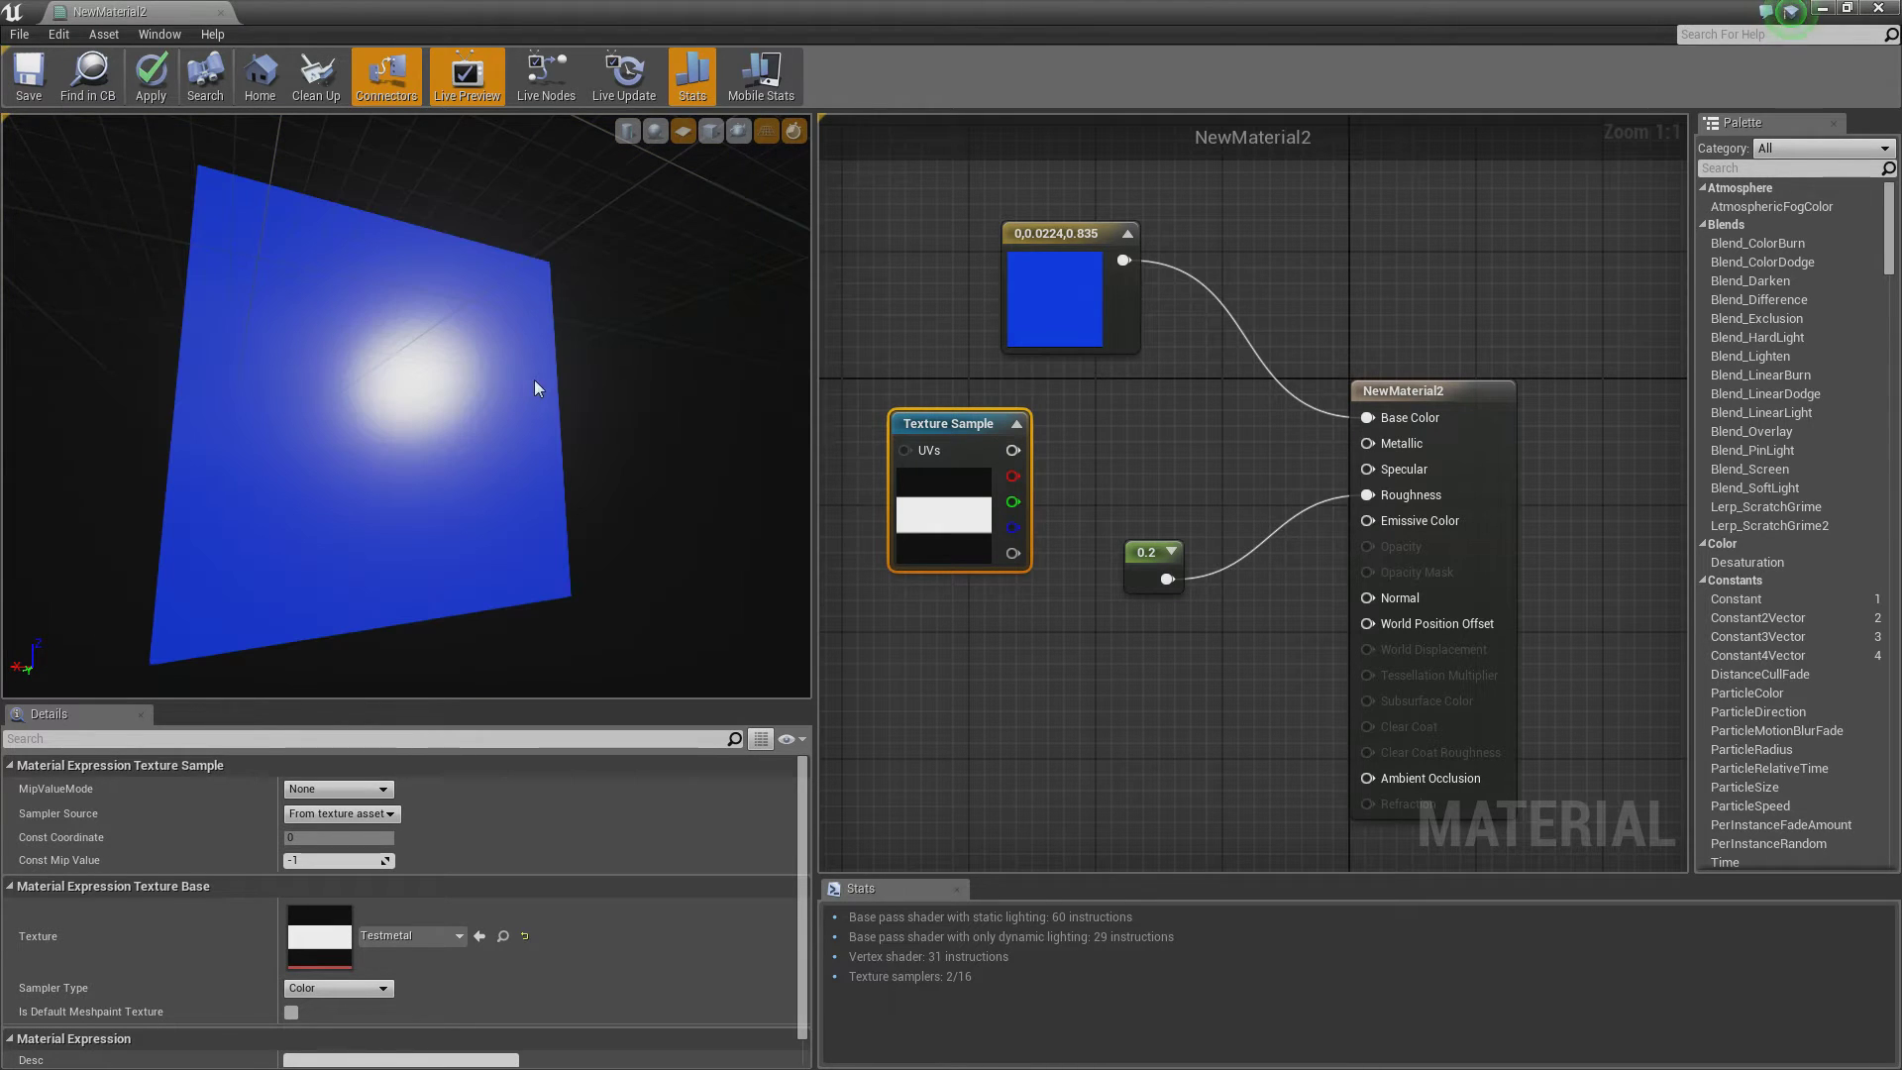
pyautogui.moveTo(1013, 450); pyautogui.dragTo(1382, 454)
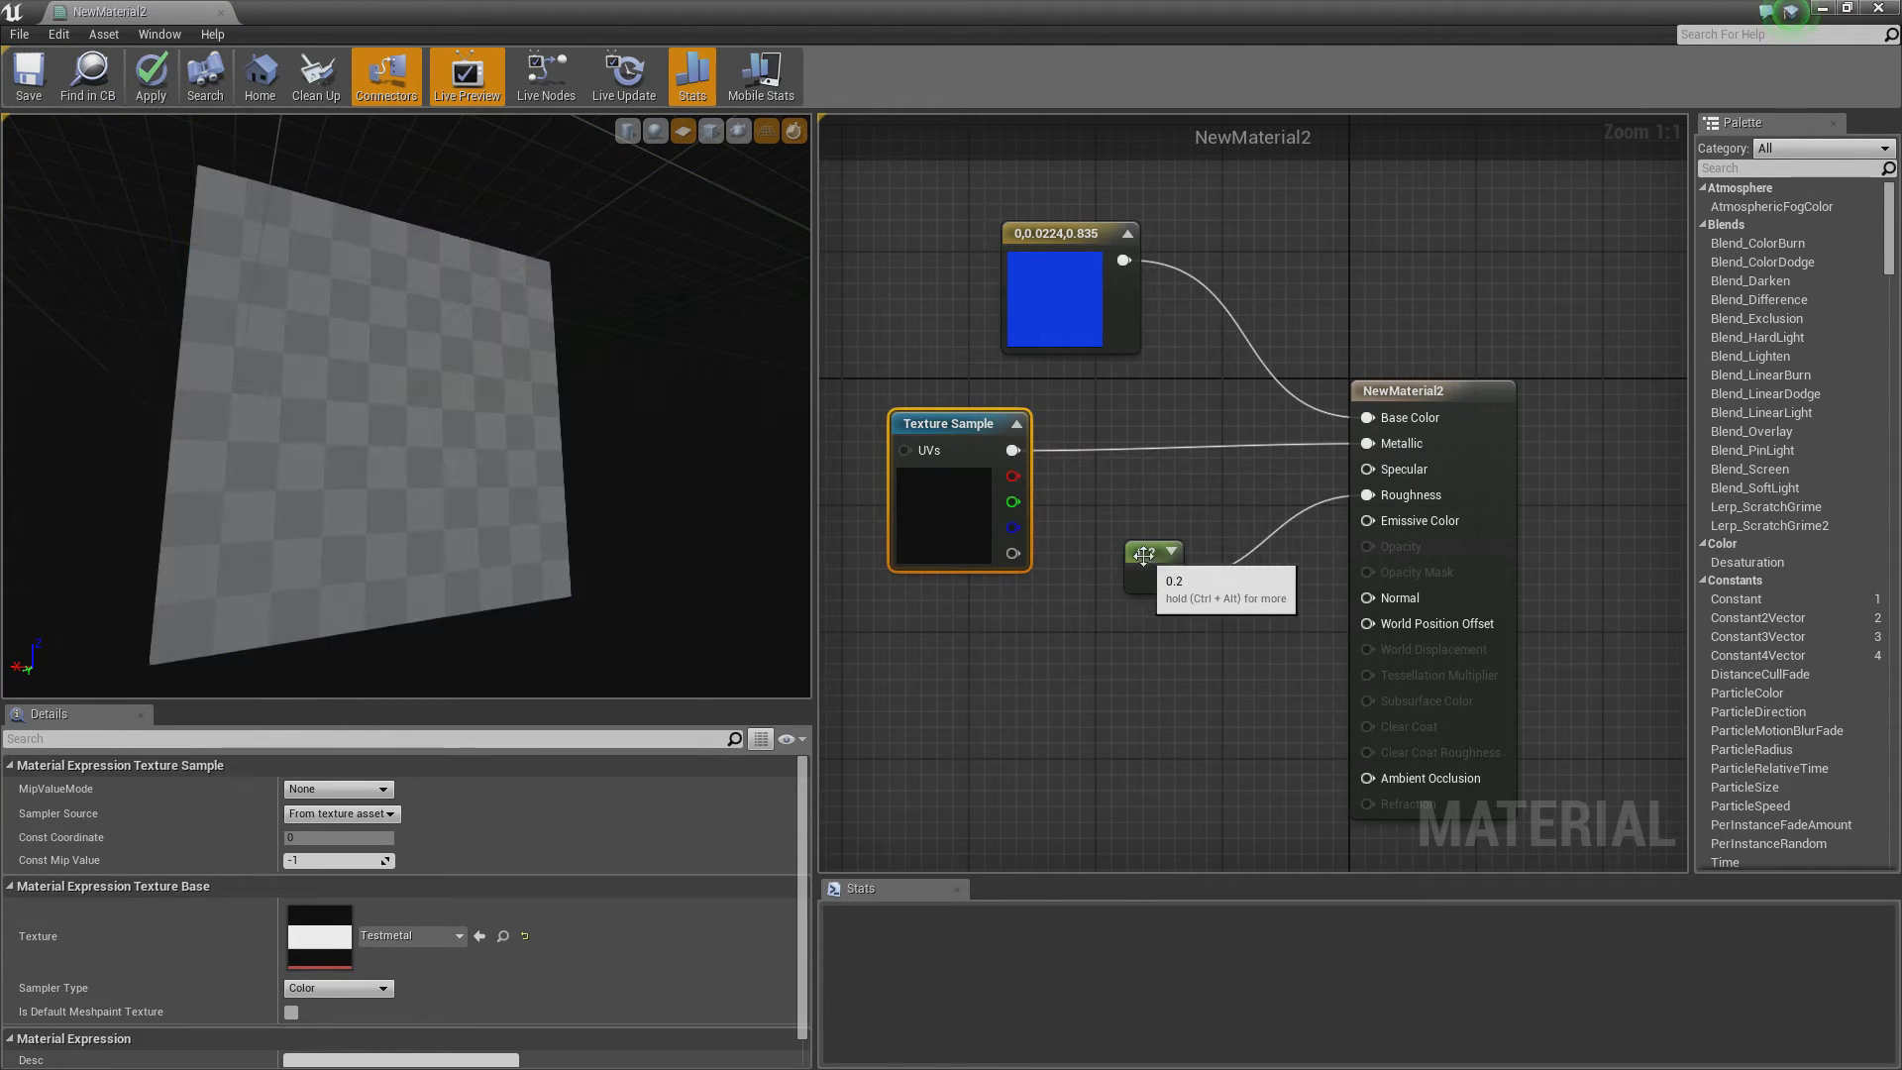
# Step: Change the Base Color constant to green with values 0, 0.835, 0.15
pyautogui.click(1050, 297)
pyautogui.click(414, 785)
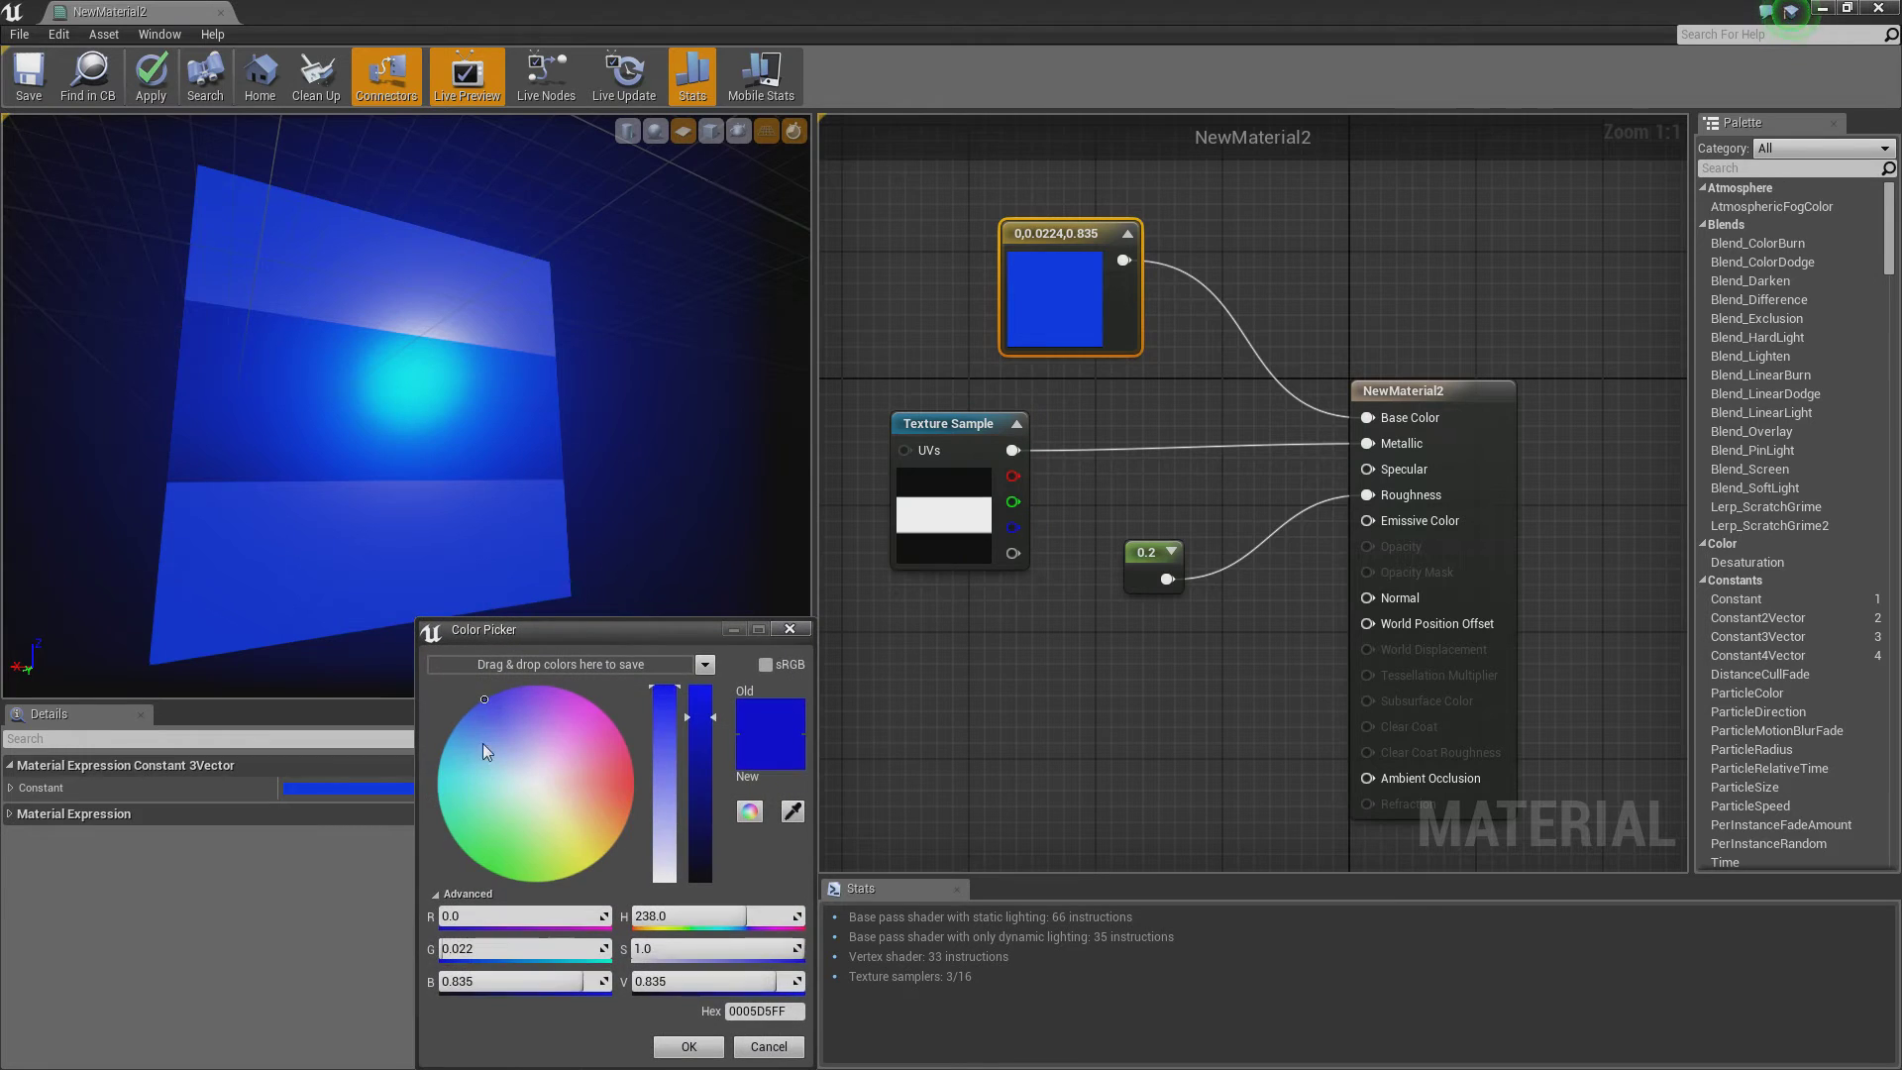
pyautogui.moveTo(483, 743)
pyautogui.mouseDown()
pyautogui.moveTo(436, 844)
pyautogui.moveTo(511, 822)
pyautogui.moveTo(456, 878)
pyautogui.mouseUp()
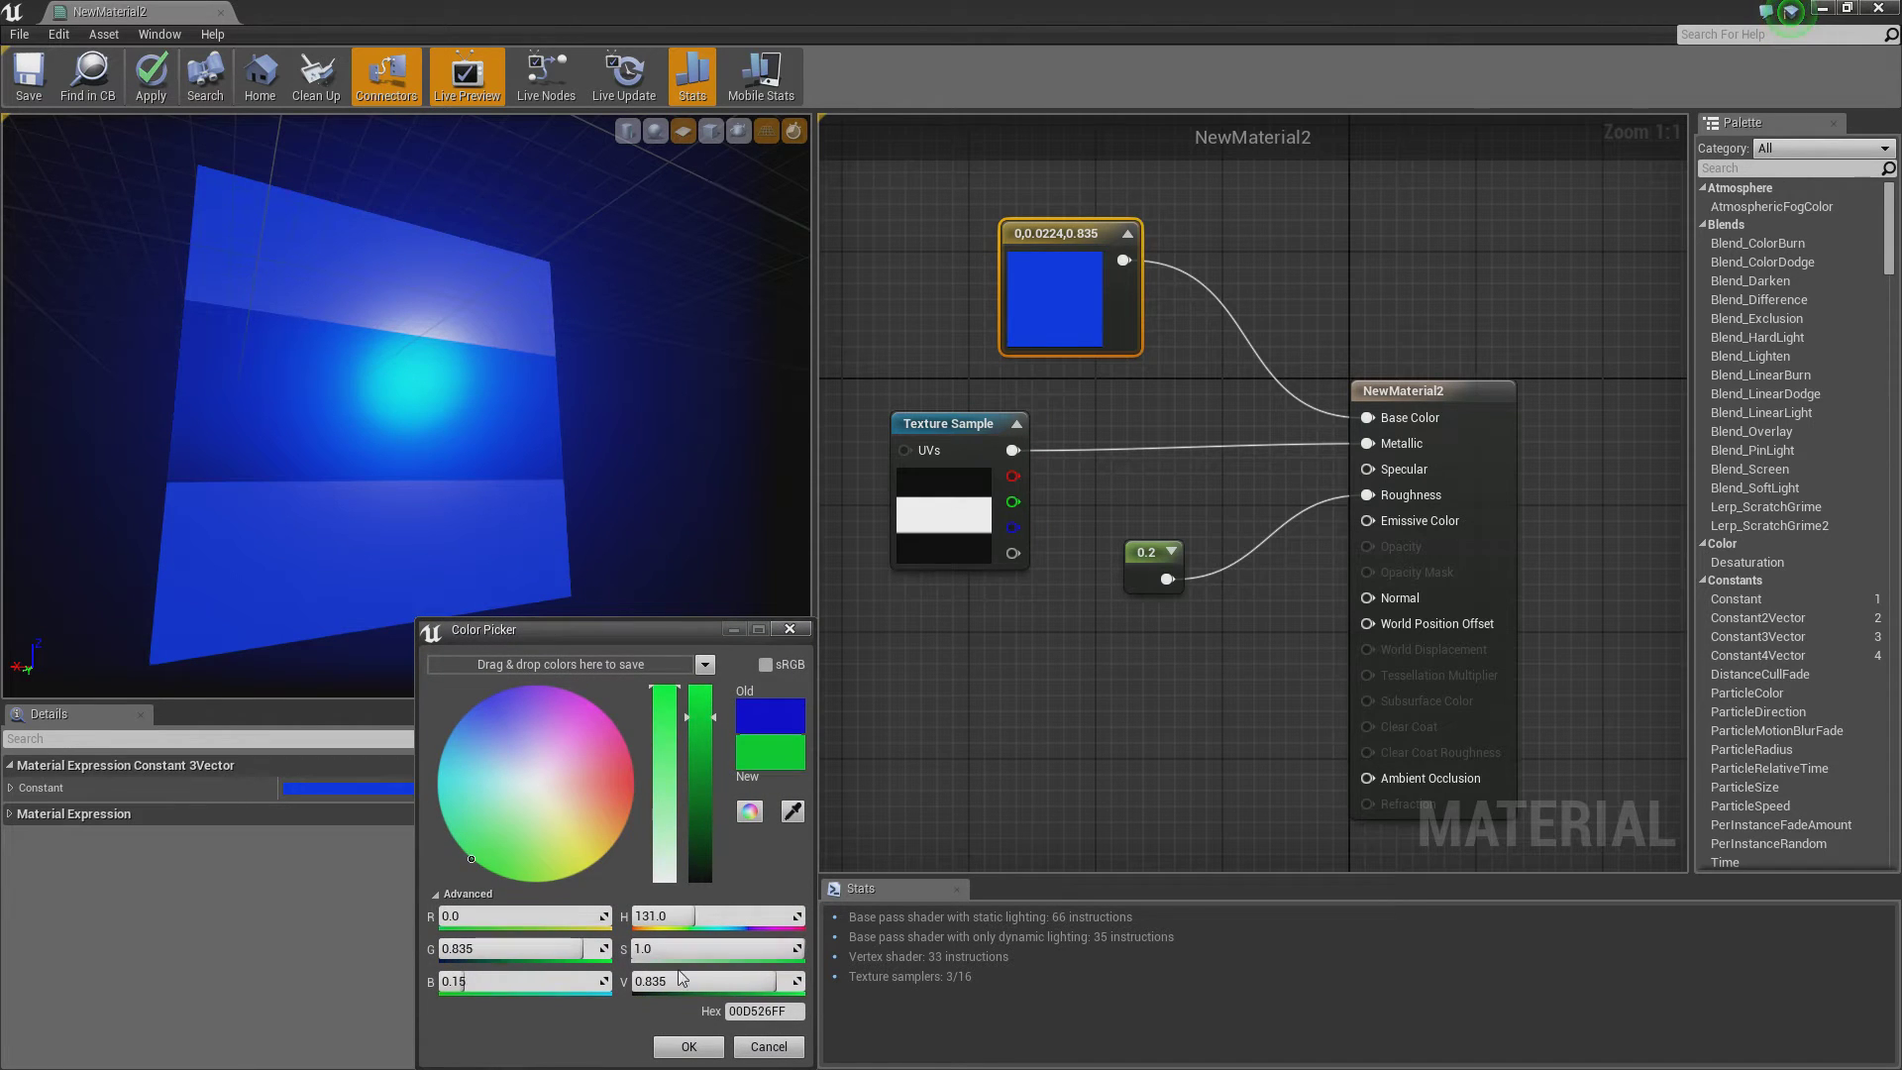
pyautogui.click(689, 1047)
# Step: Orbit the green preview plane to compare the highlight on the metallic and non-metallic bands
pyautogui.moveTo(313, 313); pyautogui.dragTo(288, 268)
pyautogui.moveTo(508, 442); pyautogui.dragTo(513, 463)
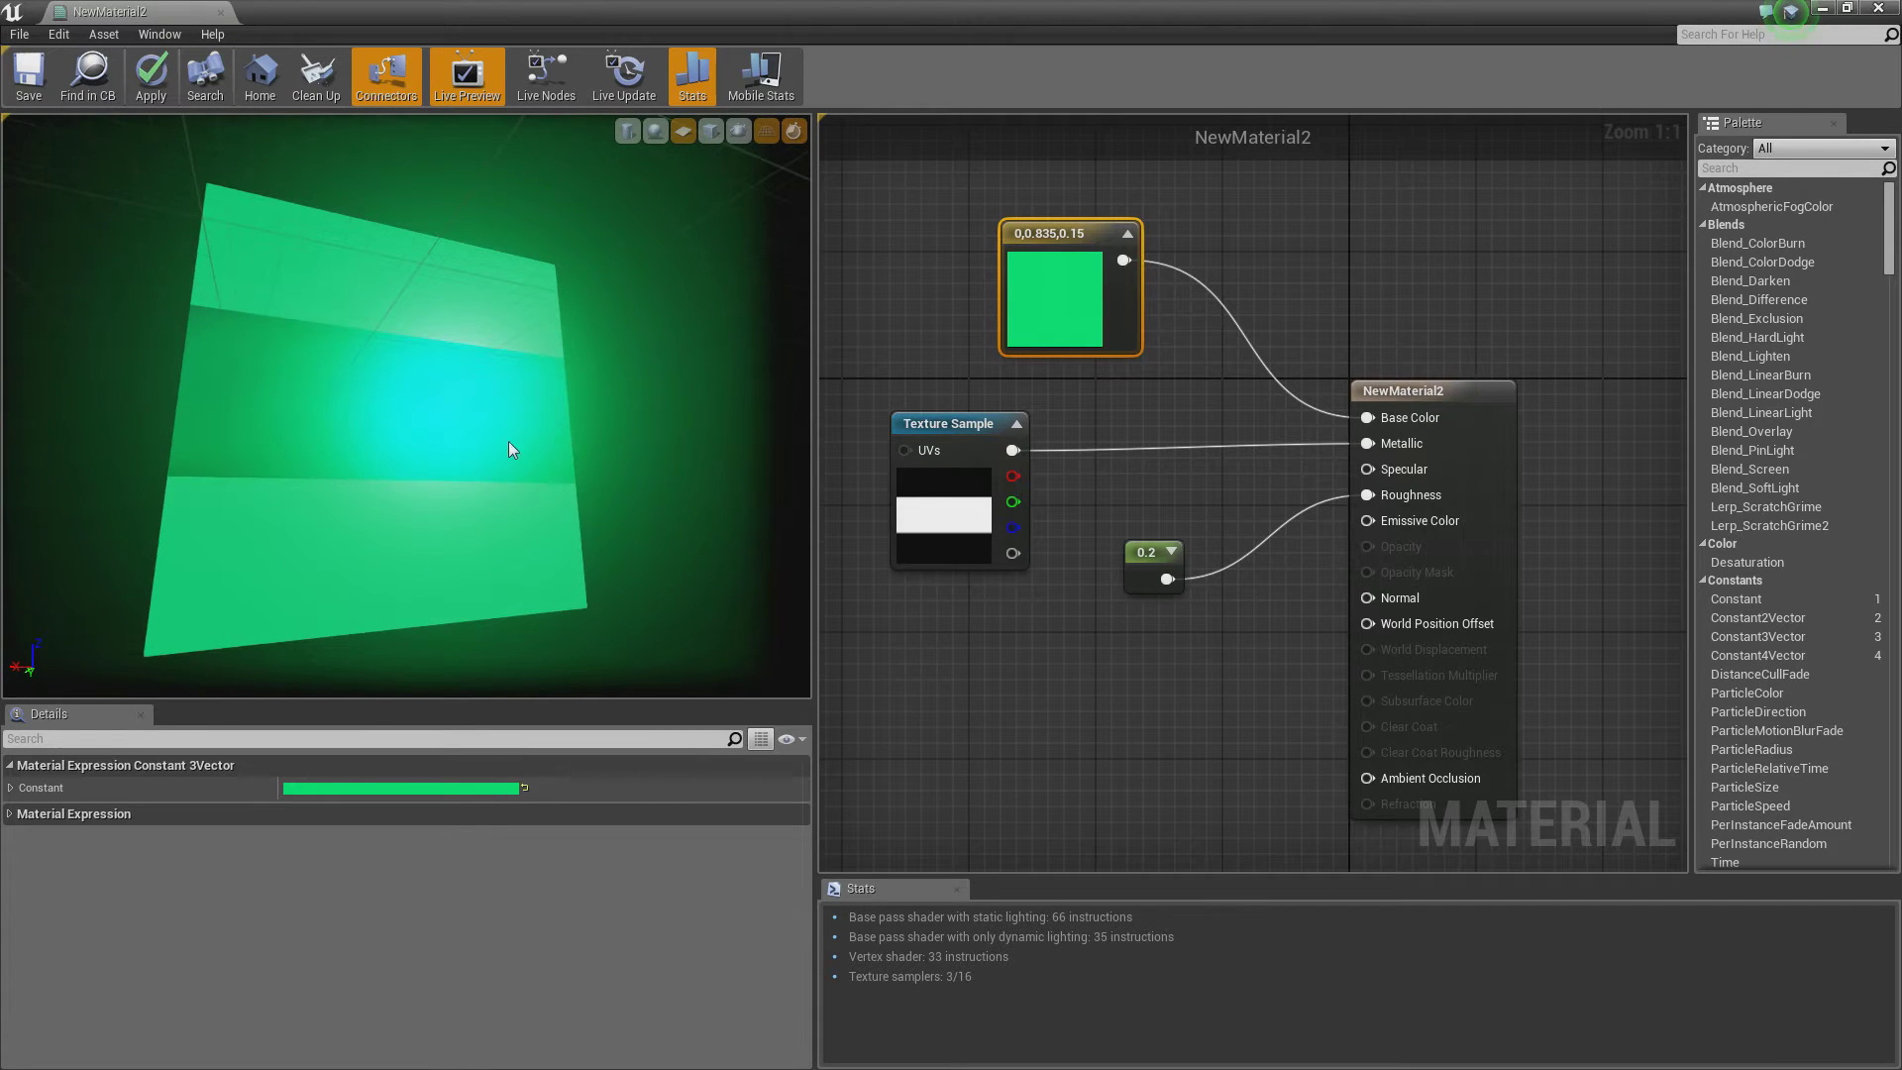
pyautogui.moveTo(504, 396)
pyautogui.mouseDown()
pyautogui.moveTo(461, 384)
pyautogui.moveTo(465, 400)
pyautogui.mouseUp()
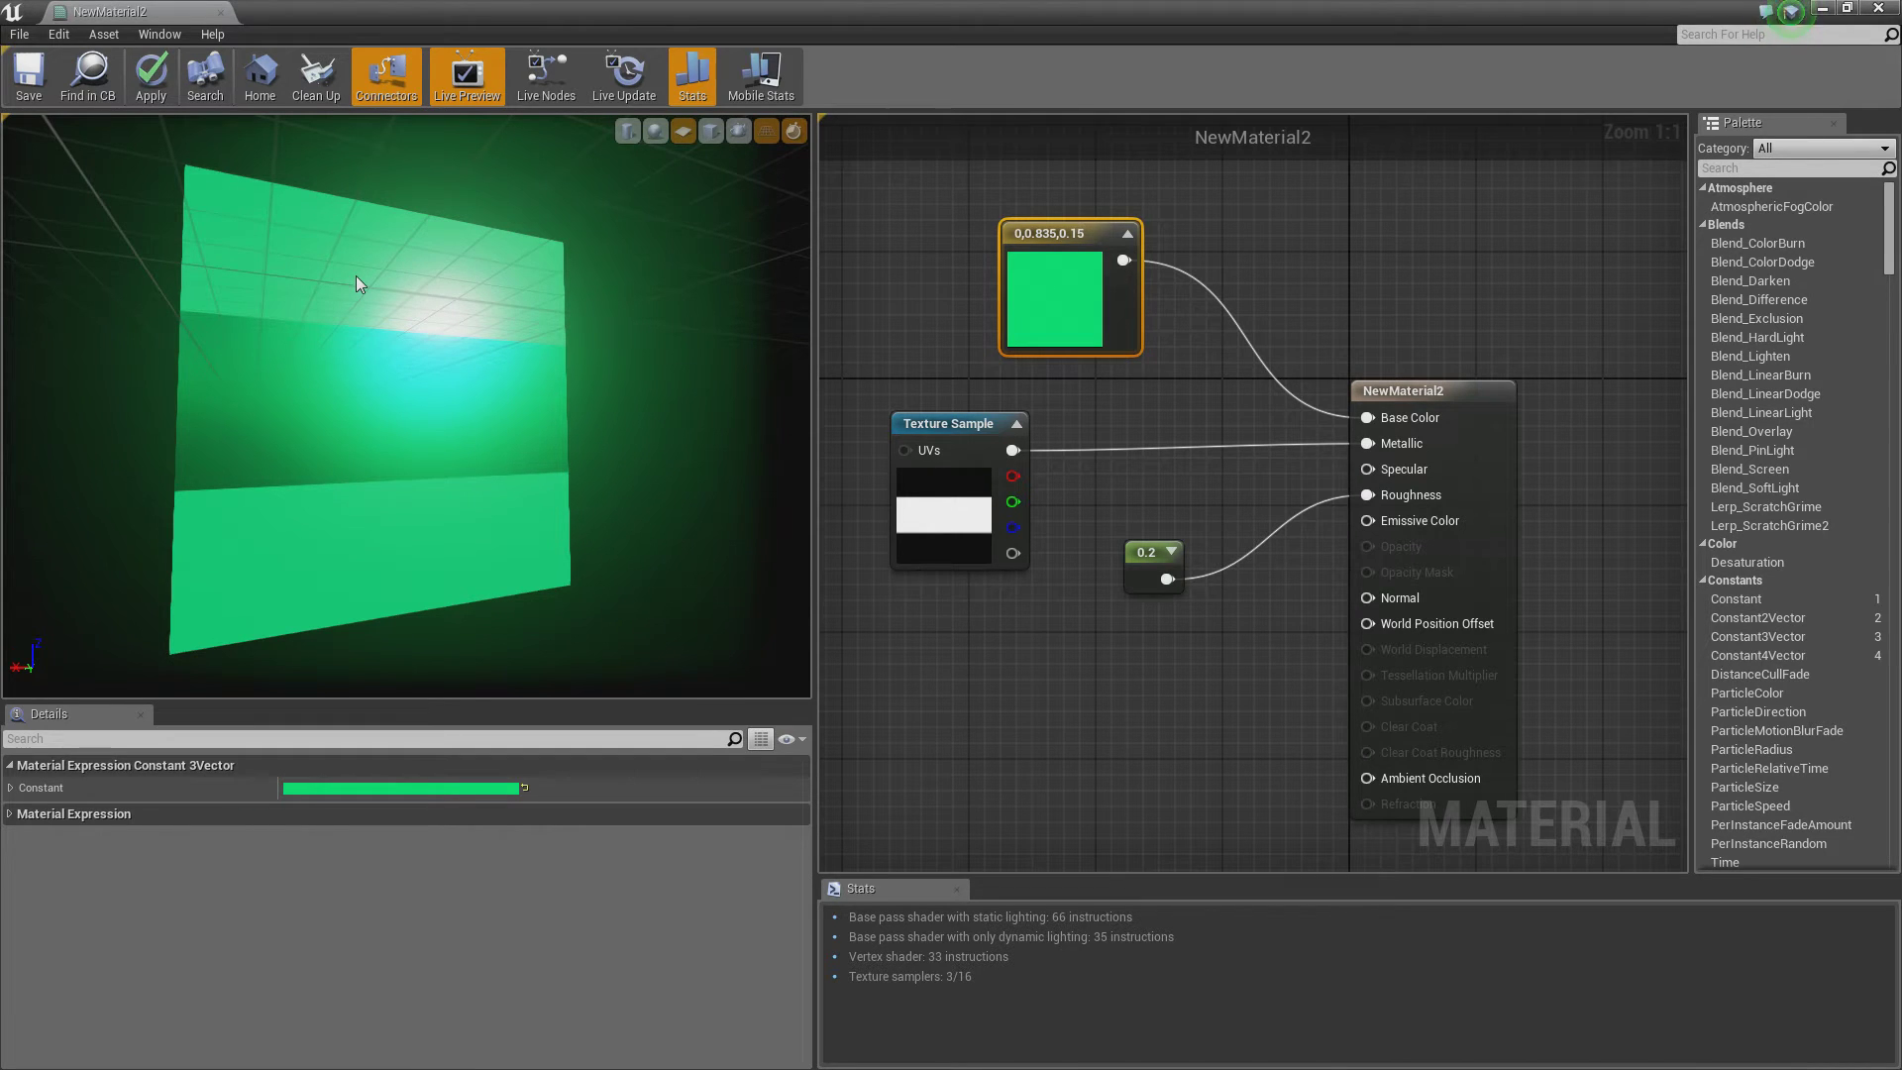
pyautogui.moveTo(357, 277); pyautogui.dragTo(361, 351)
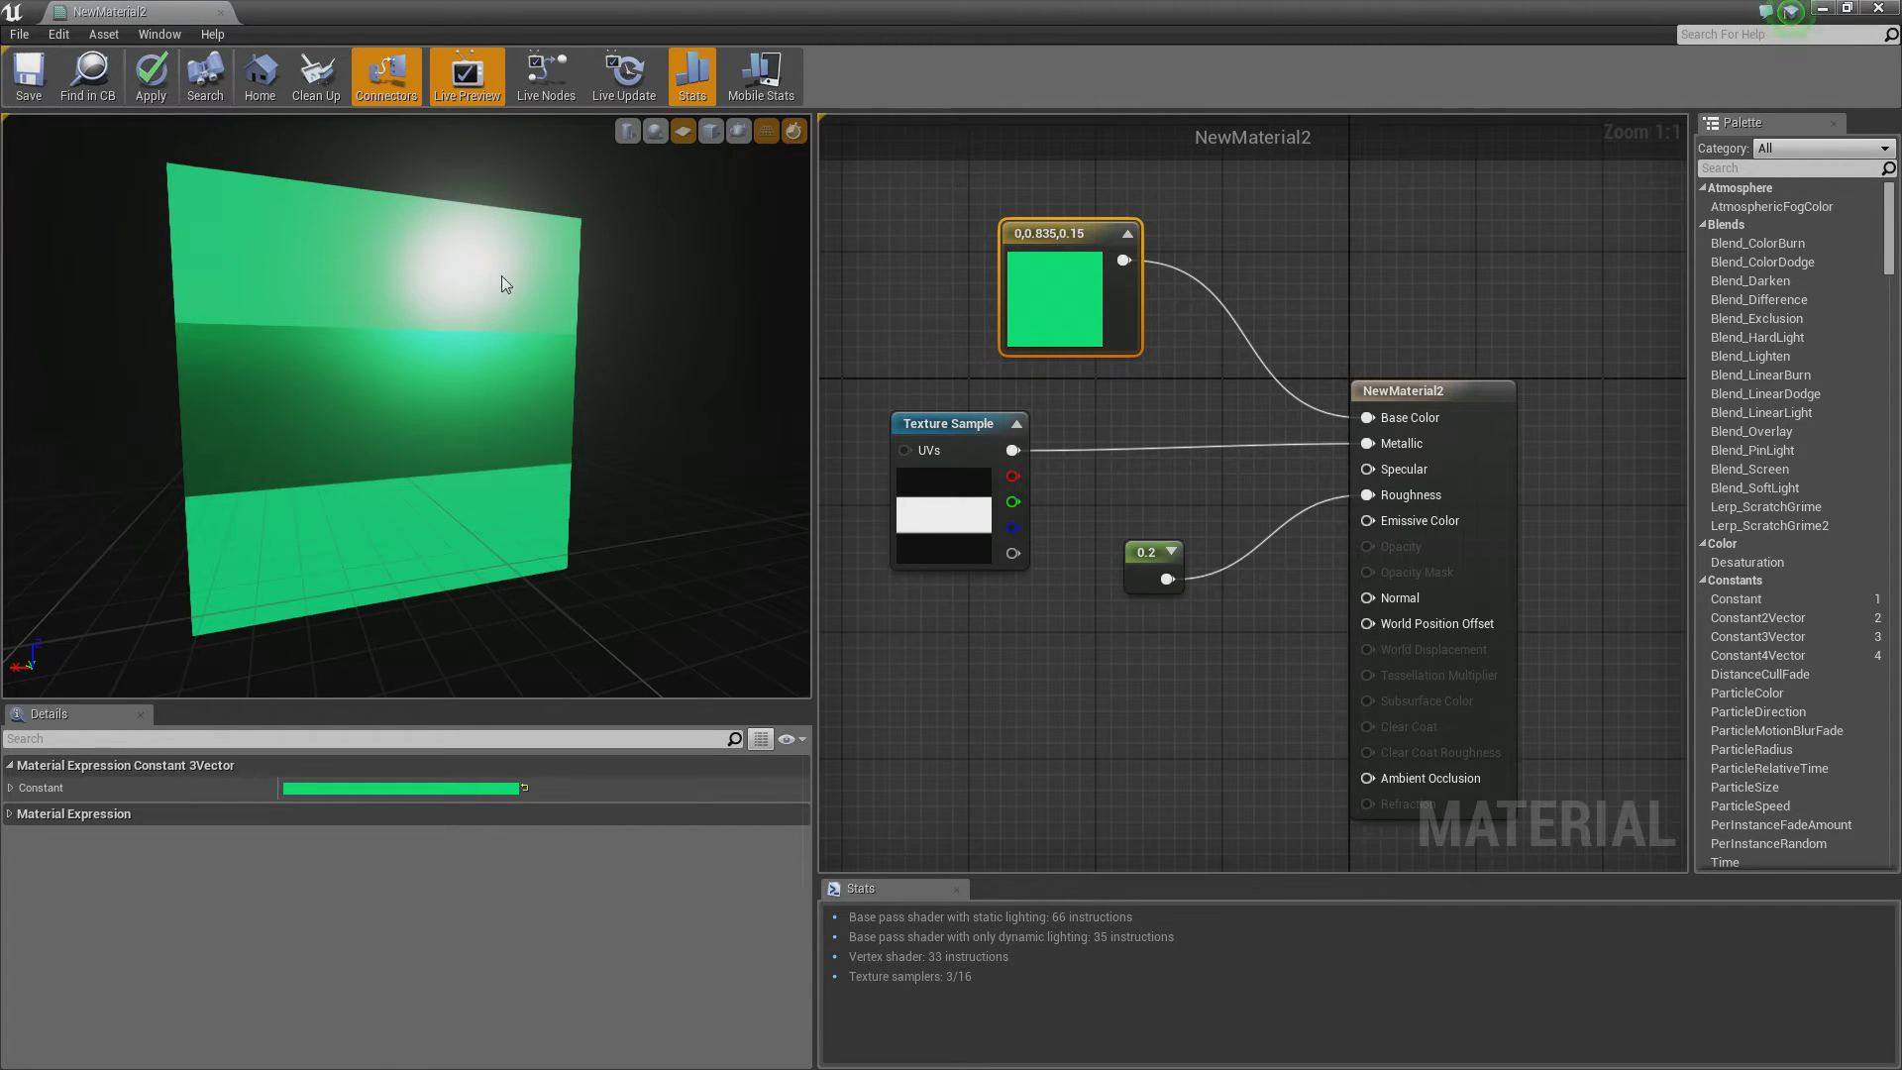
pyautogui.moveTo(460, 279); pyautogui.dragTo(458, 213)
pyautogui.moveTo(242, 438); pyautogui.dragTo(244, 416)
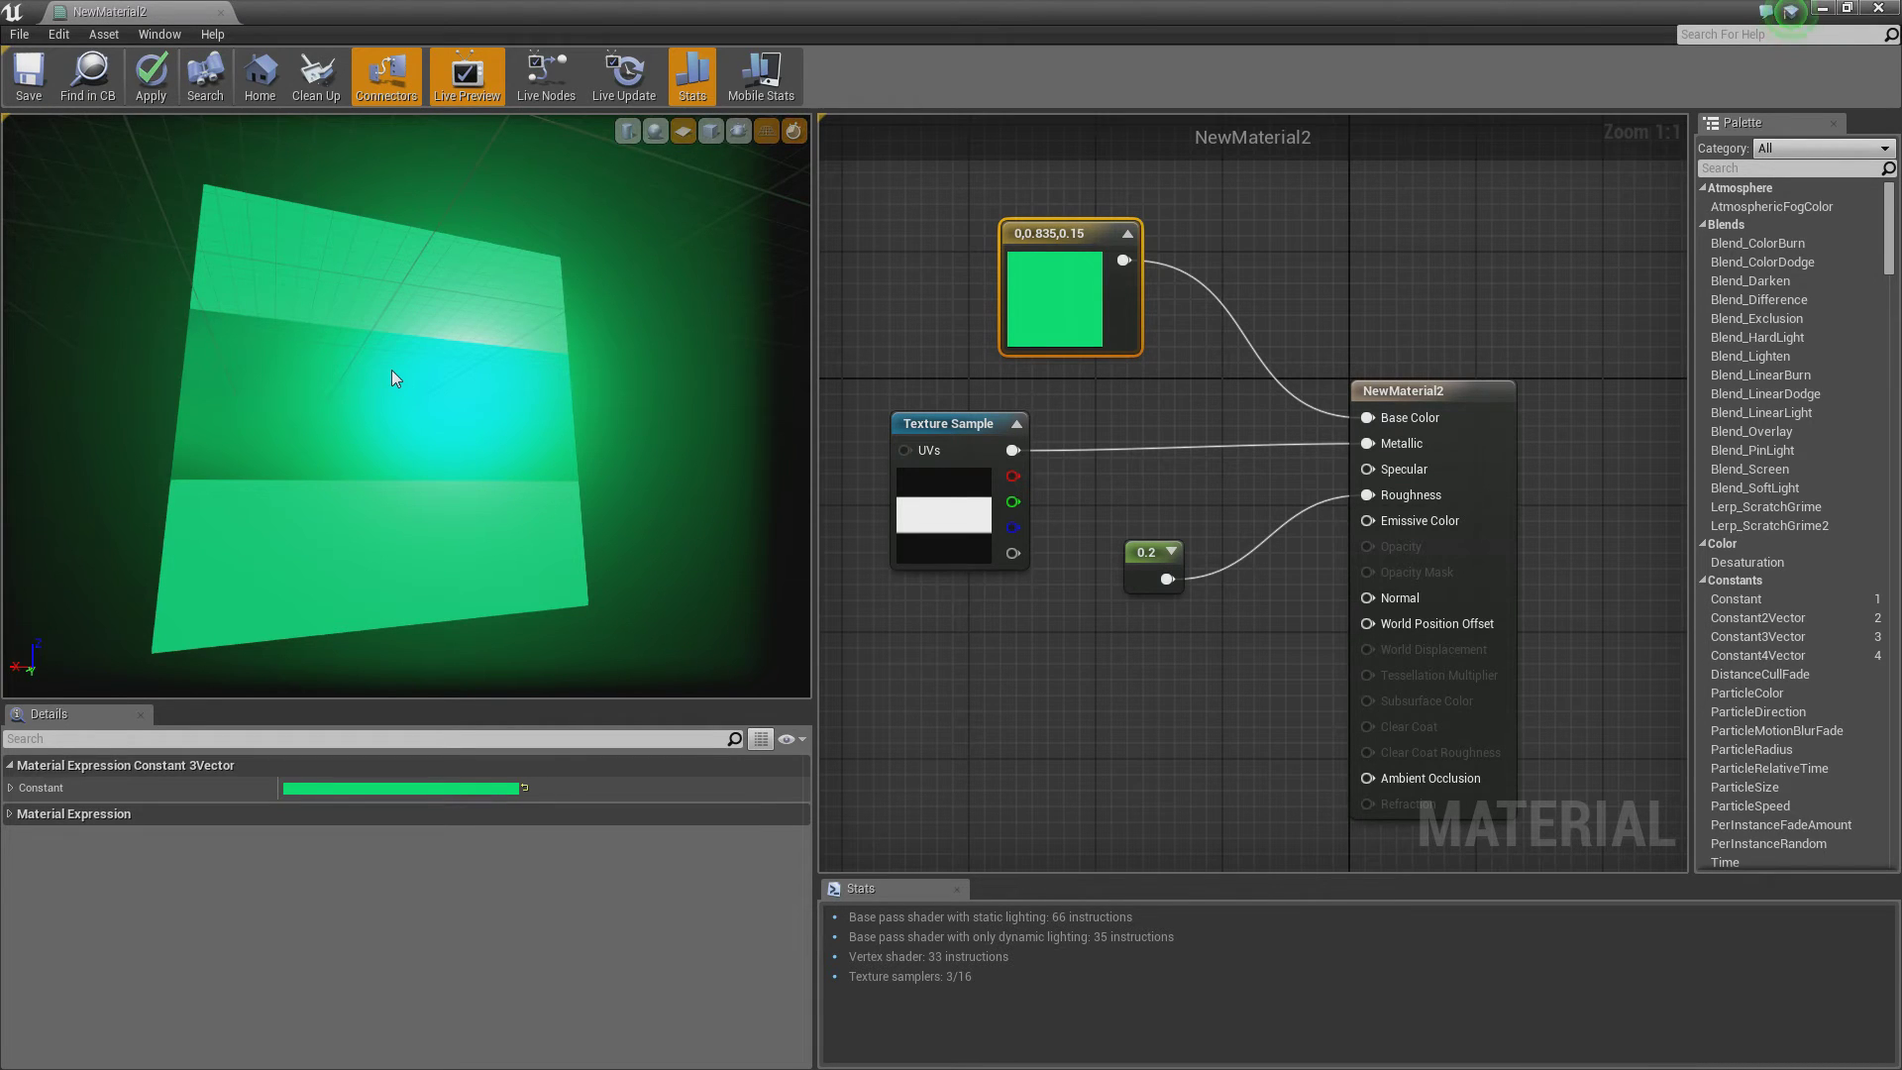
# Step: Close NewMaterial2 without applying its changes, close the Testmetal texture and return to the Advanced_Lighting level
pyautogui.middleClick(137, 11)
pyautogui.click(1078, 574)
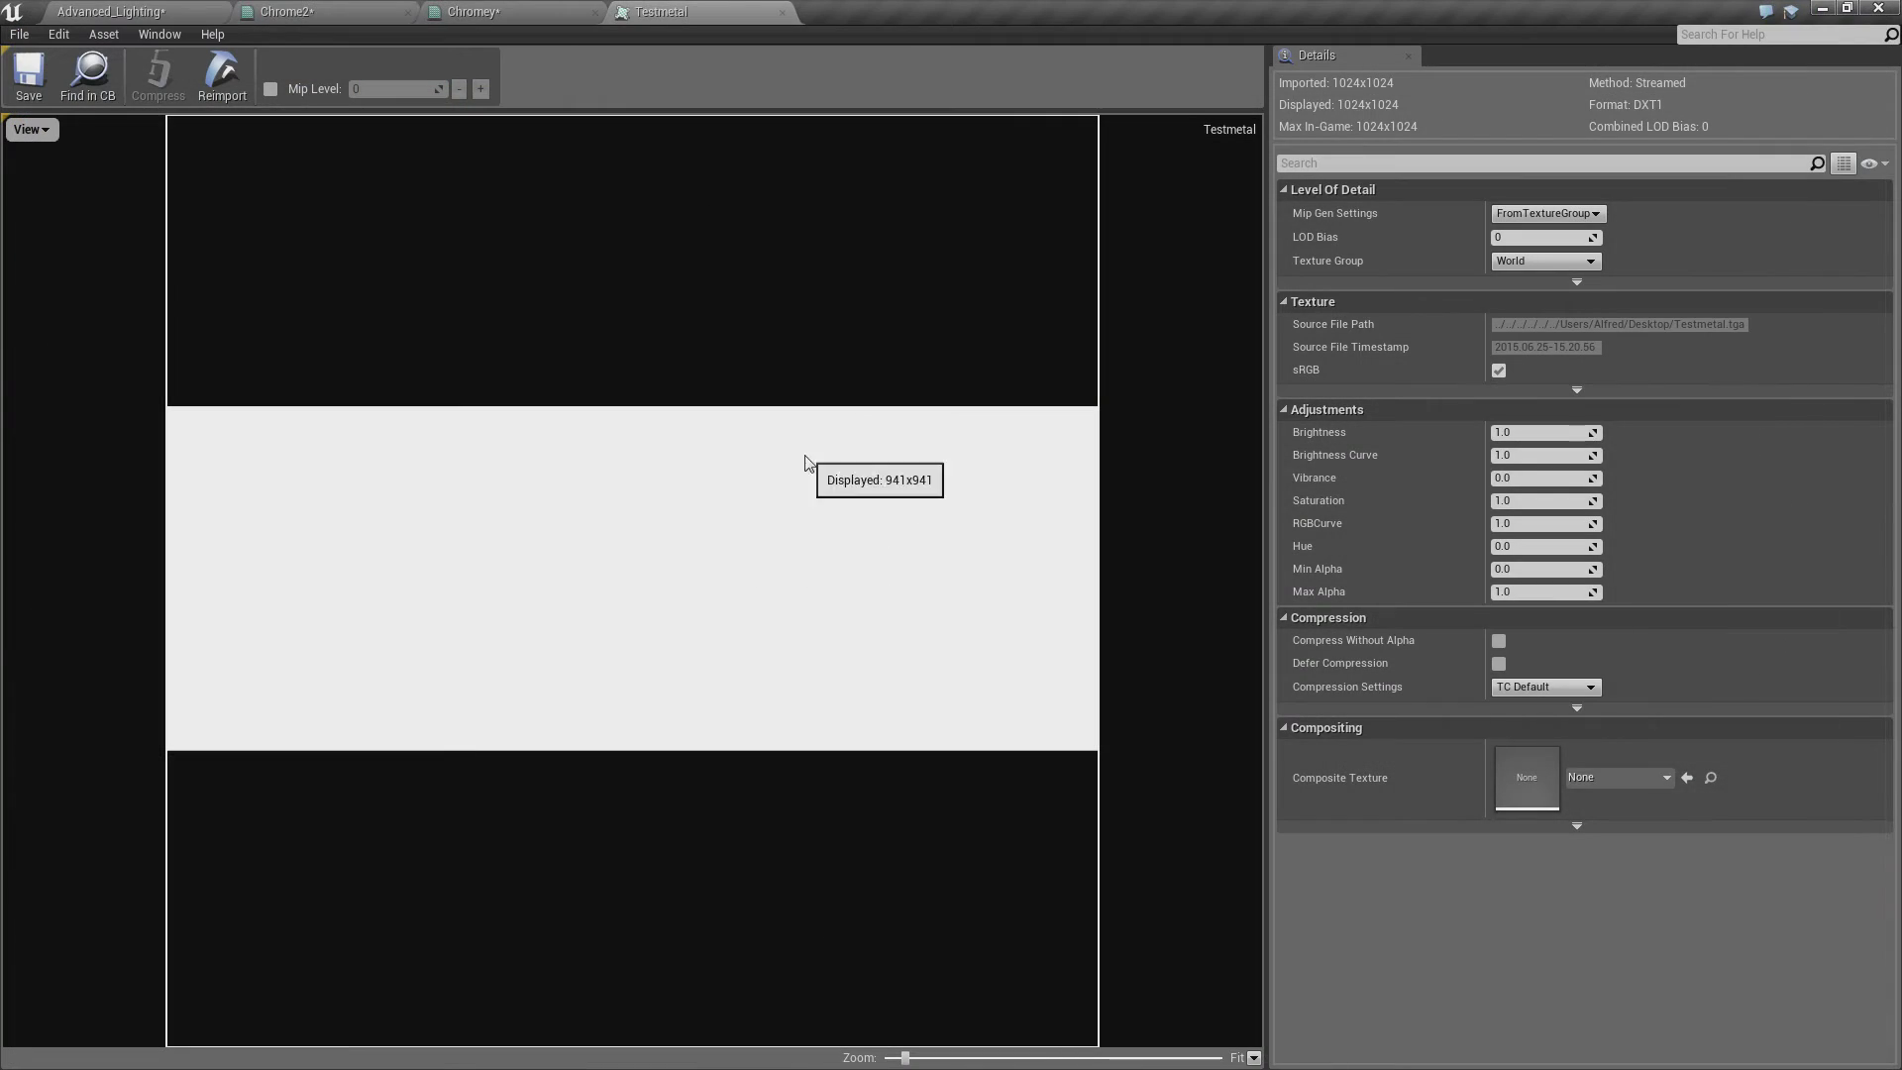
pyautogui.click(163, 11)
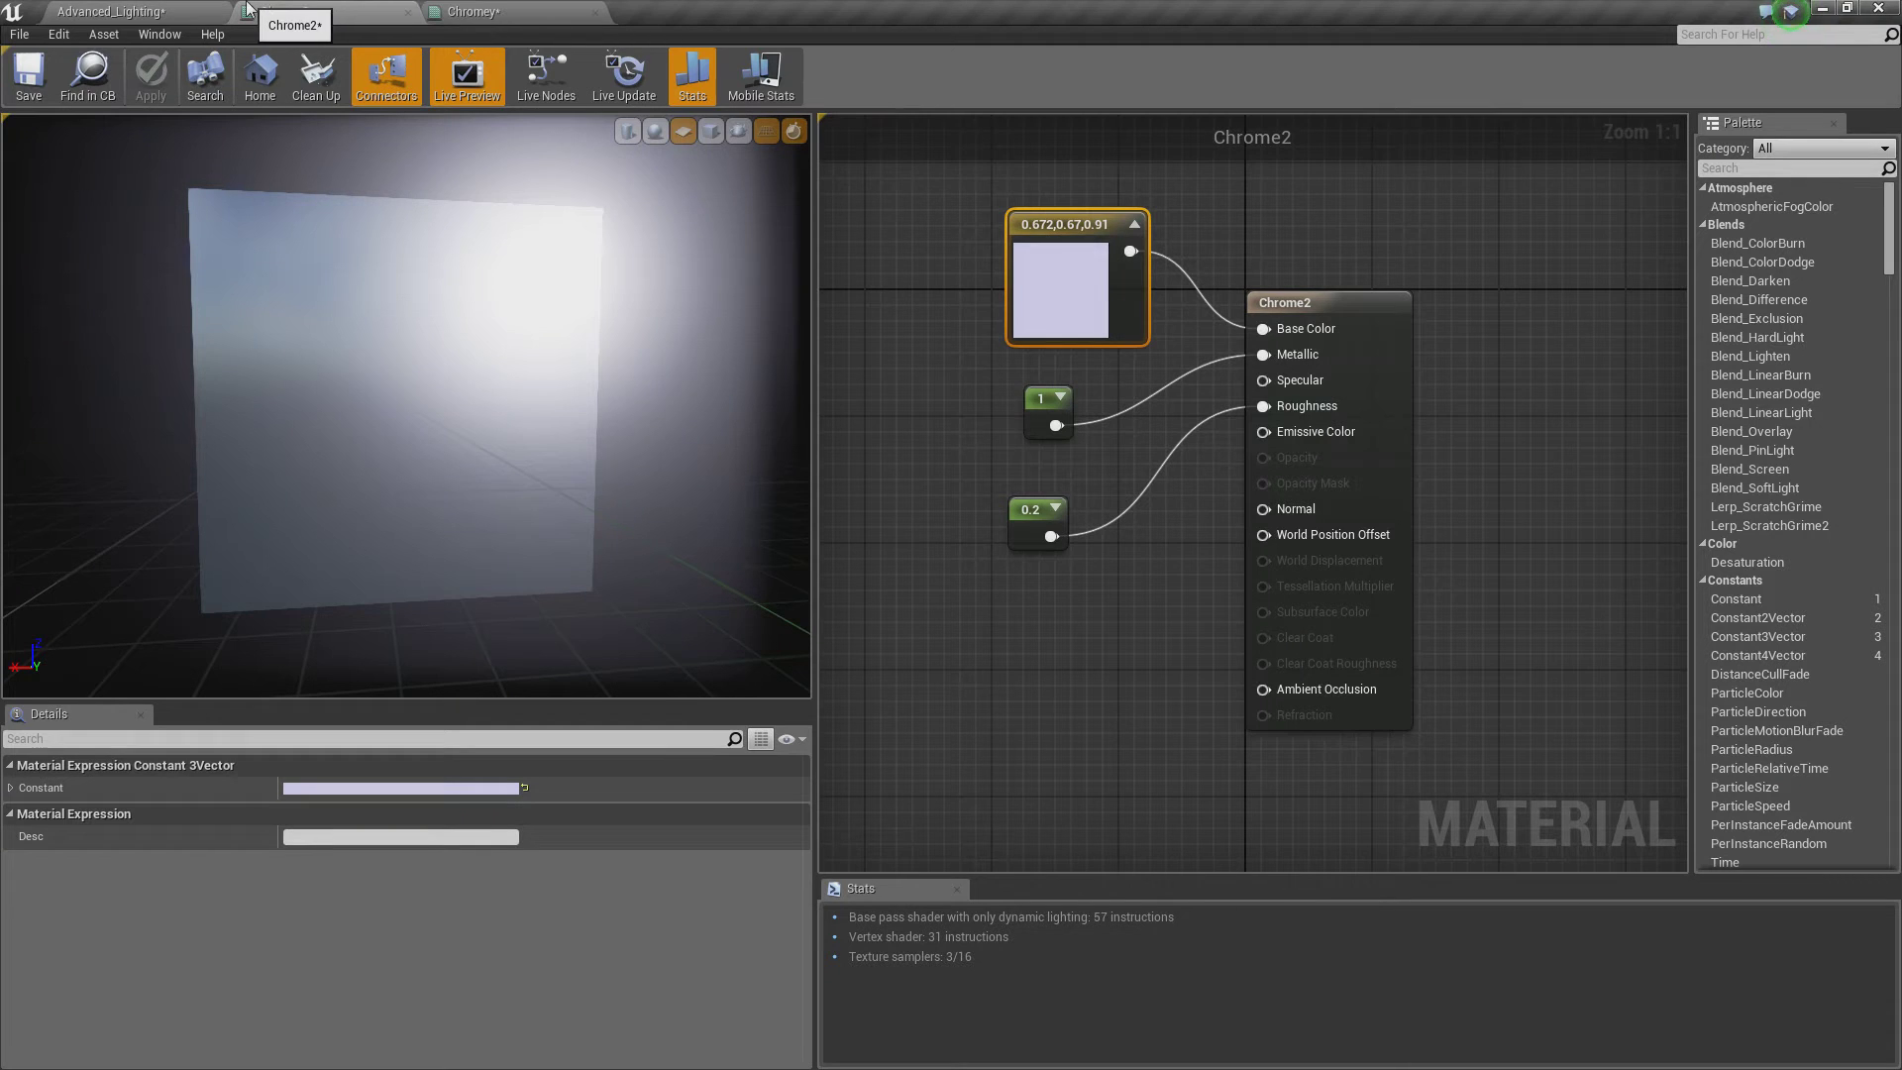
pyautogui.click(119, 12)
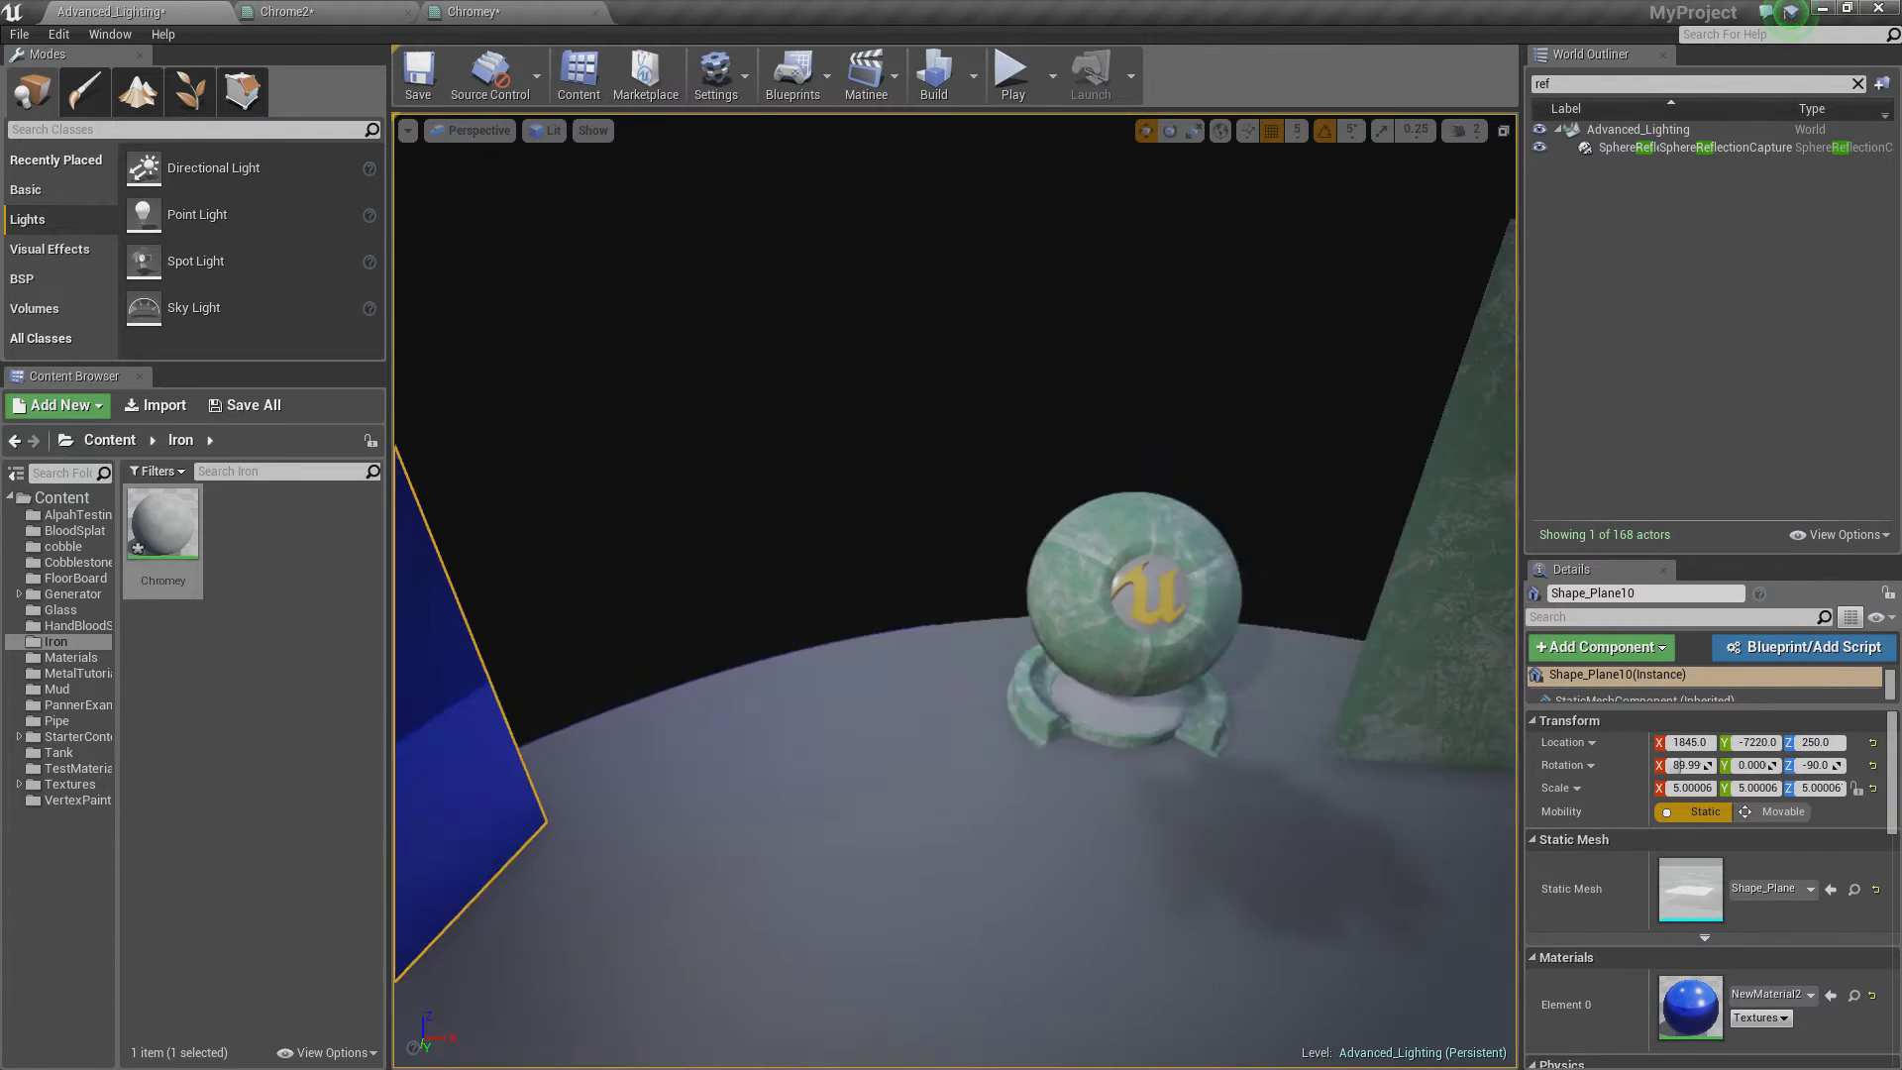
# Step: Duplicate the dark iron preview mesh and place the copy beside the chrome preview meshes at X 2620
pyautogui.press('w')
pyautogui.moveTo(955, 590); pyautogui.dragTo(1244, 555, button='right')
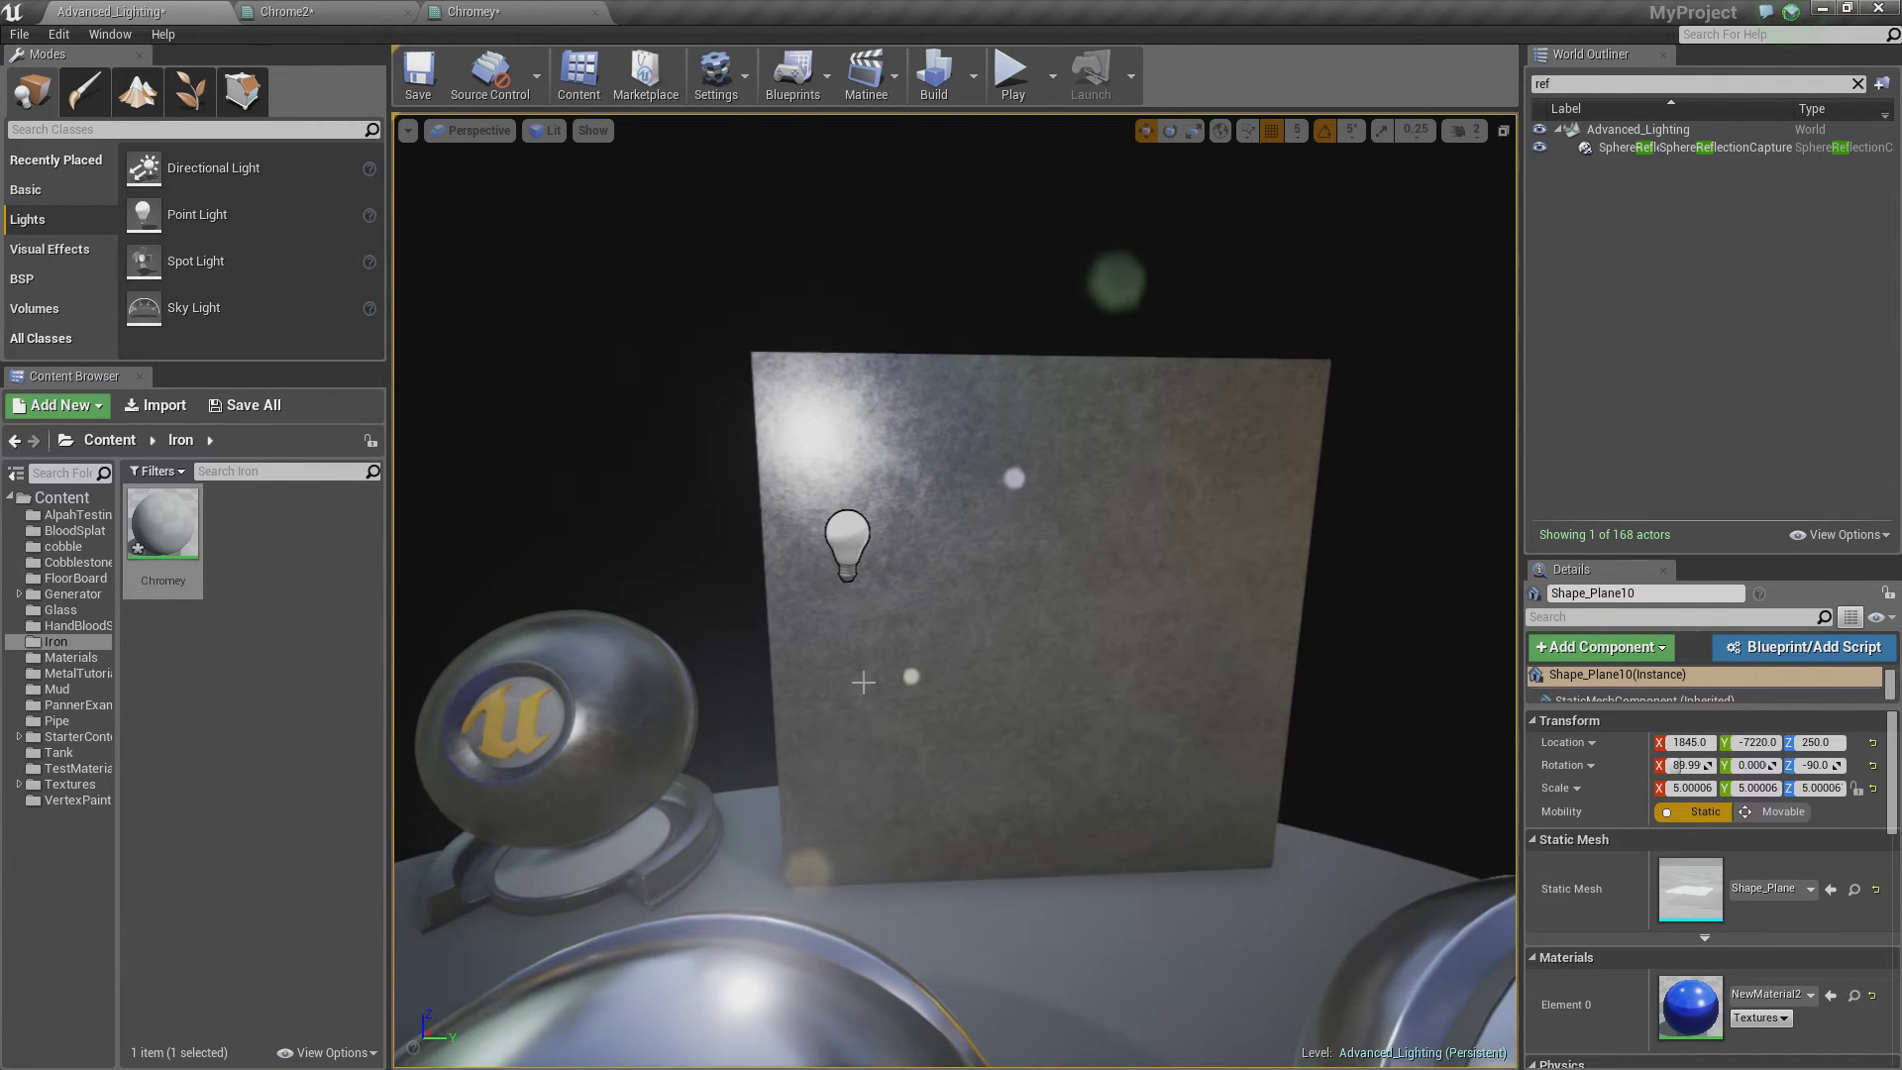
pyautogui.scroll(-5, 862, 798)
pyautogui.click(766, 647)
pyautogui.scroll(-1, 767, 649)
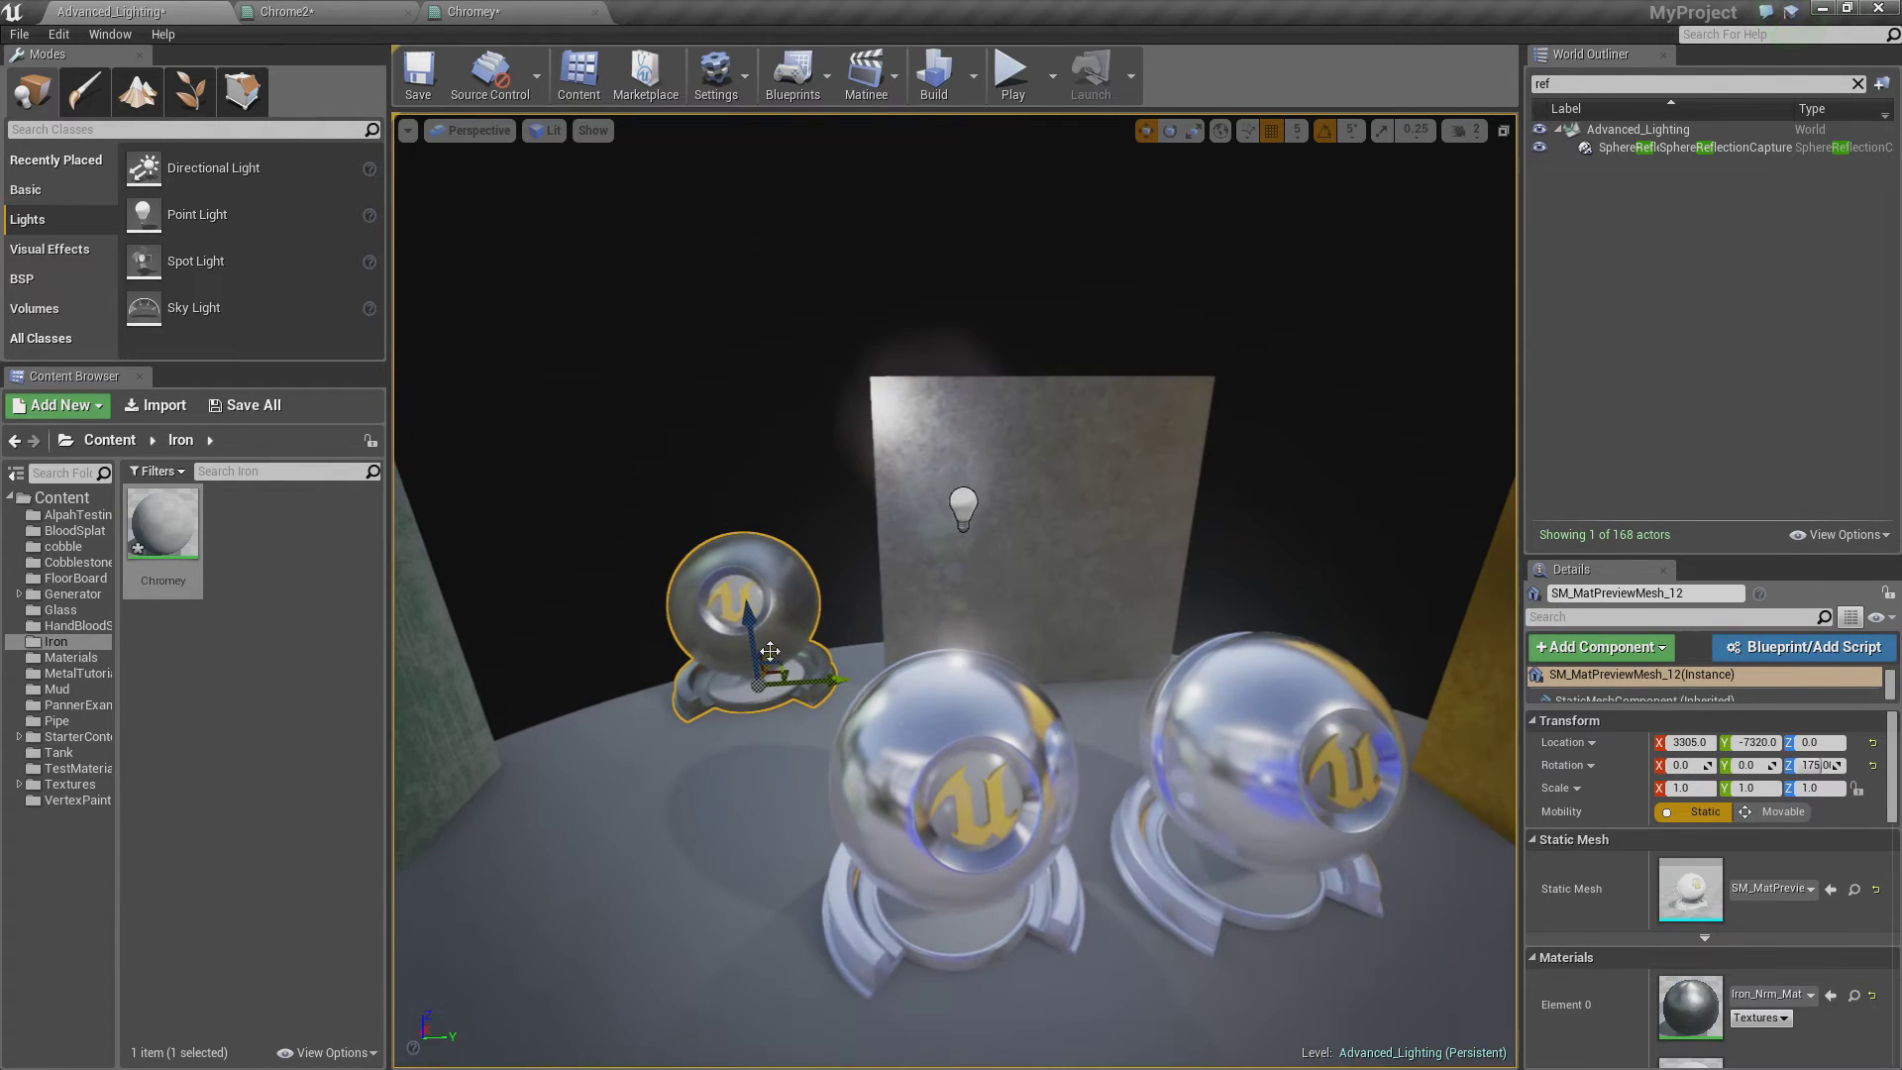
pyautogui.keyDown('alt'); pyautogui.moveTo(767, 649); pyautogui.dragTo(756, 896); pyautogui.keyUp('alt')
pyautogui.scroll(-2, 723, 996)
pyautogui.moveTo(756, 896); pyautogui.dragTo(976, 897, button='right')
# Step: Create a new material named Iron in the Iron folder
pyautogui.rightClick(268, 567)
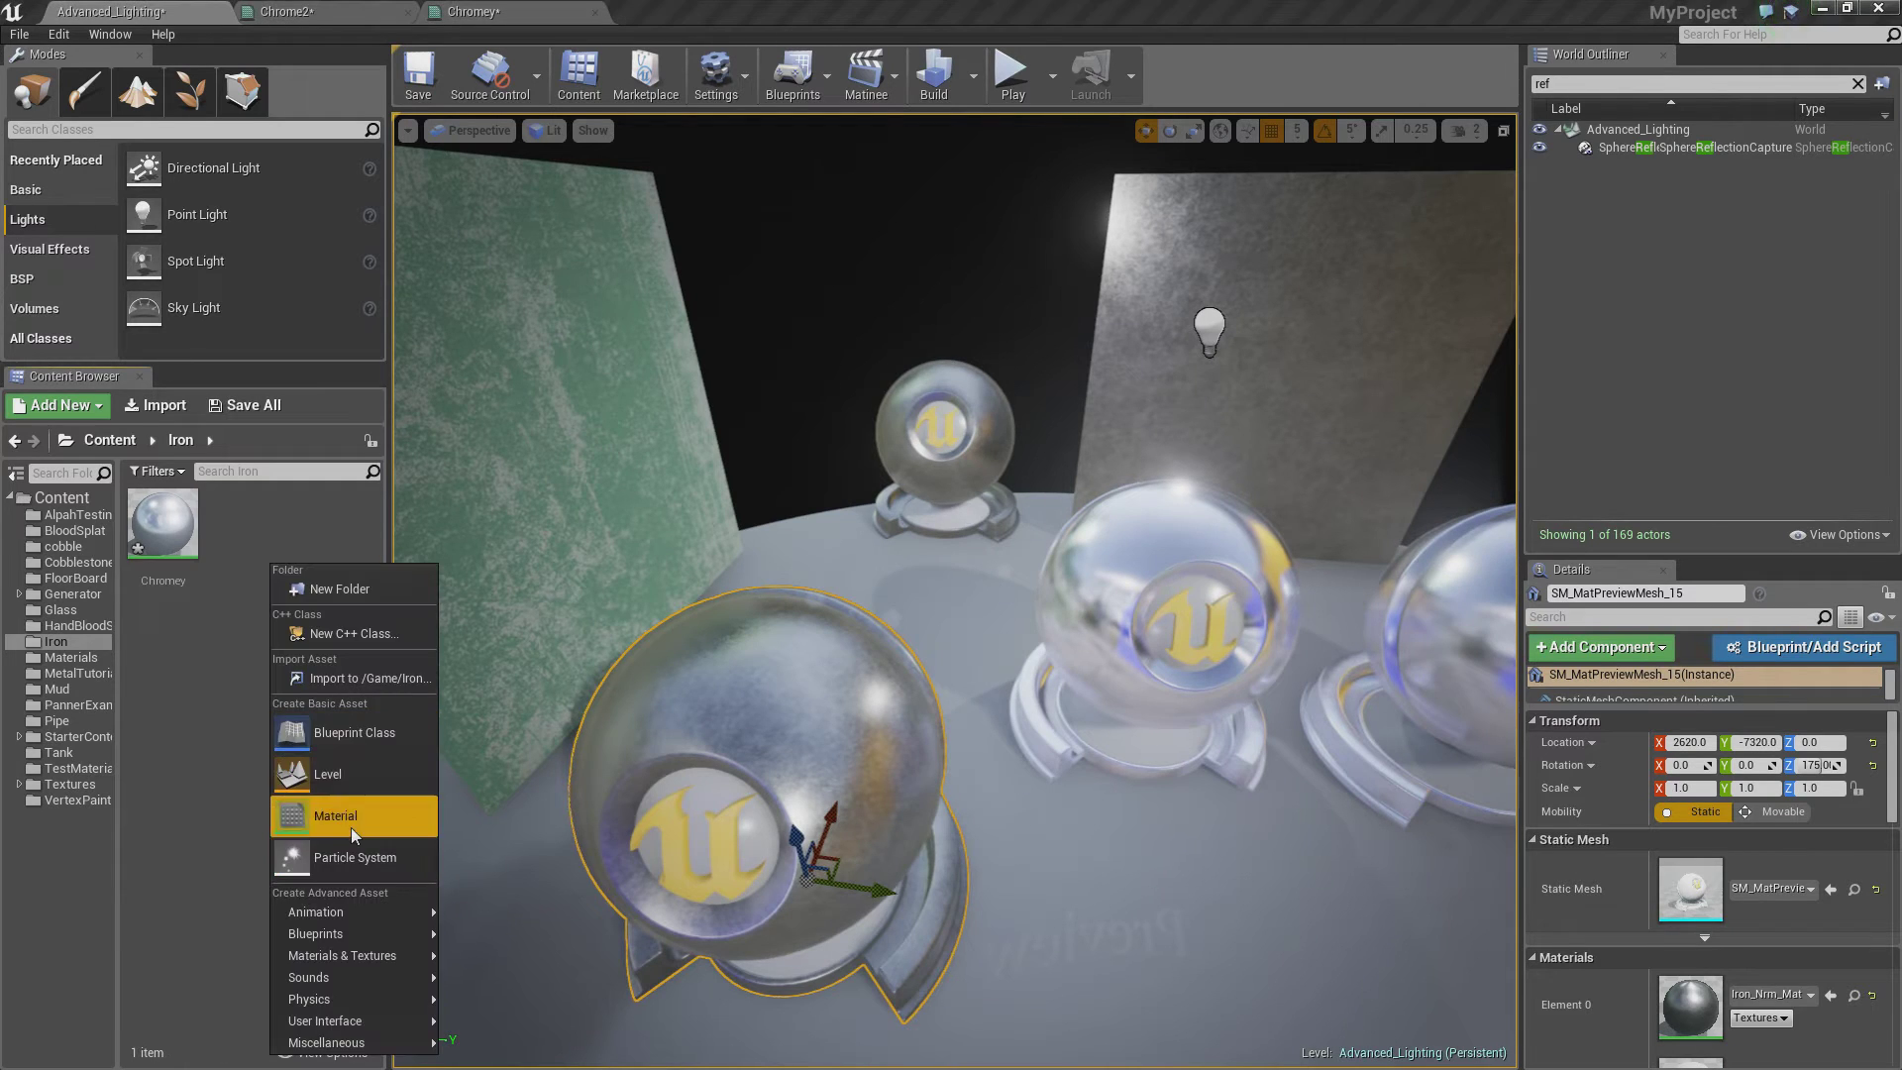
pyautogui.click(351, 828)
pyautogui.write('Iron')
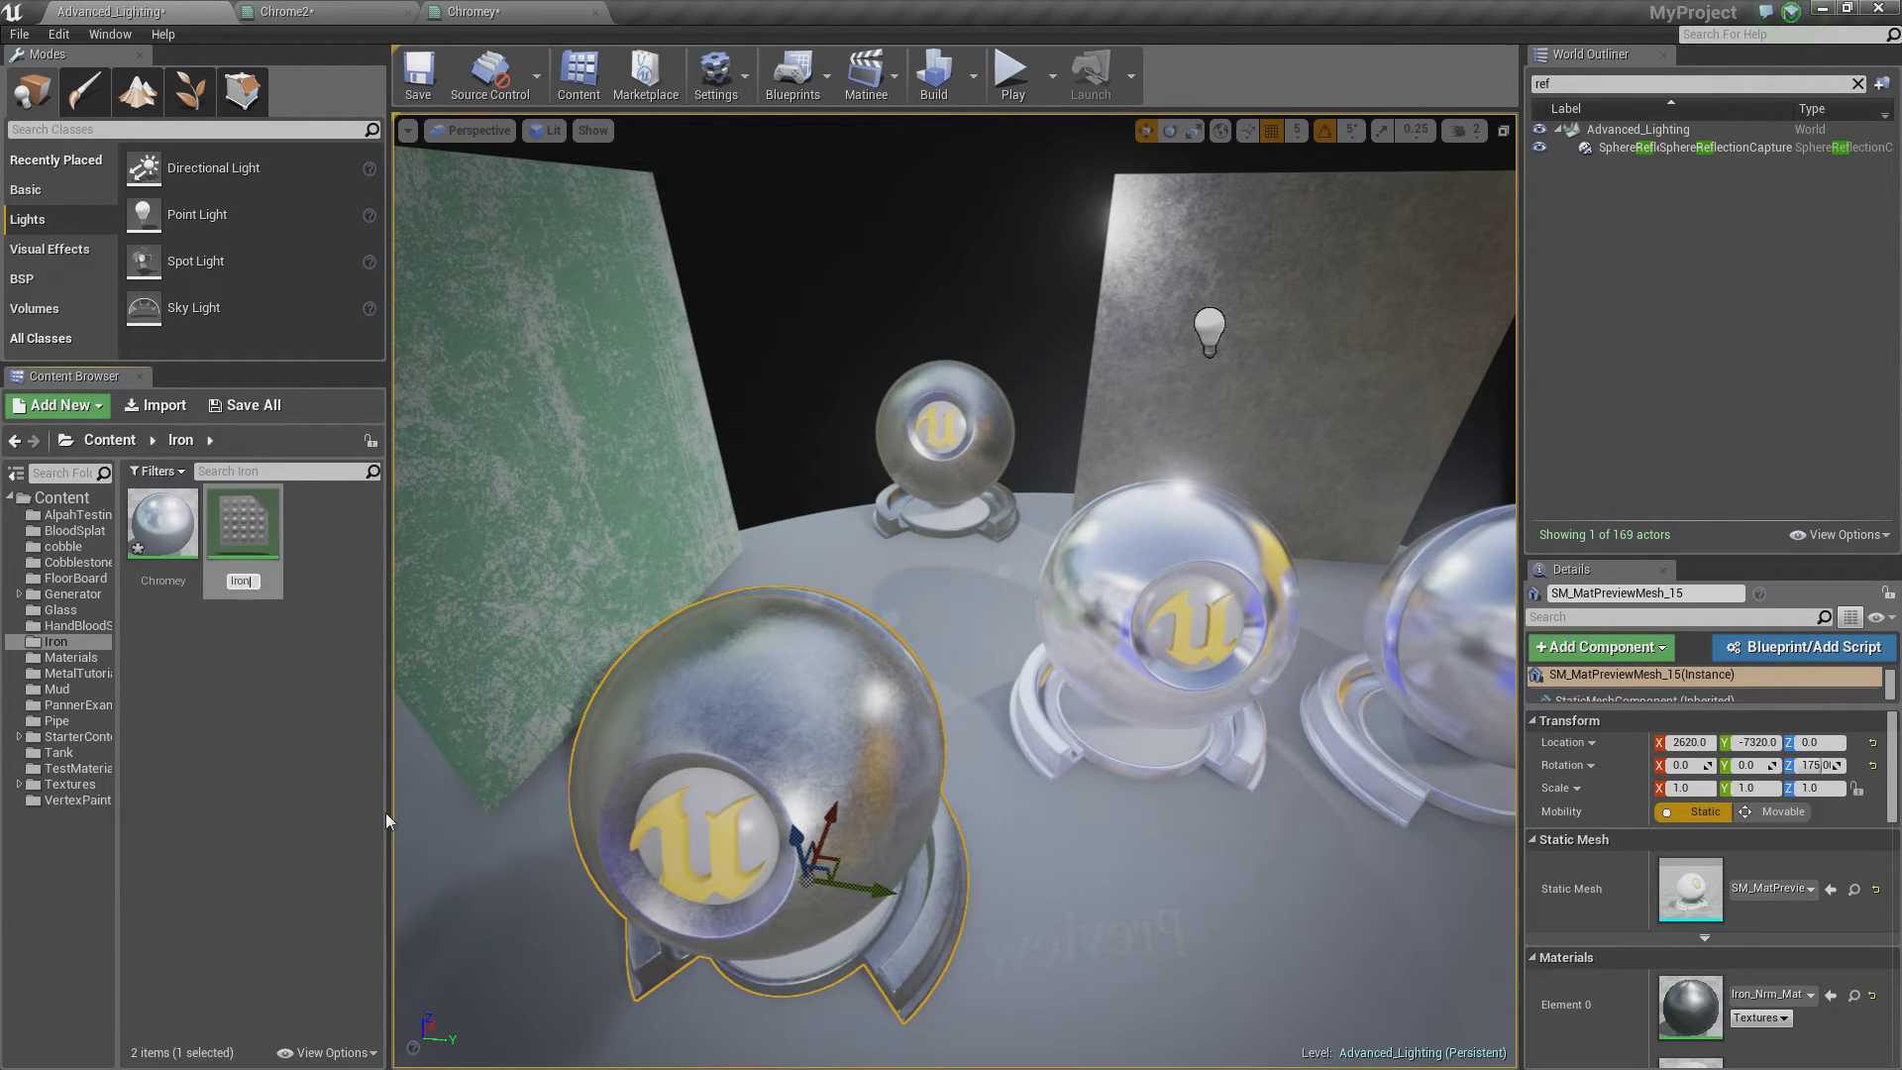
pyautogui.press('Return')
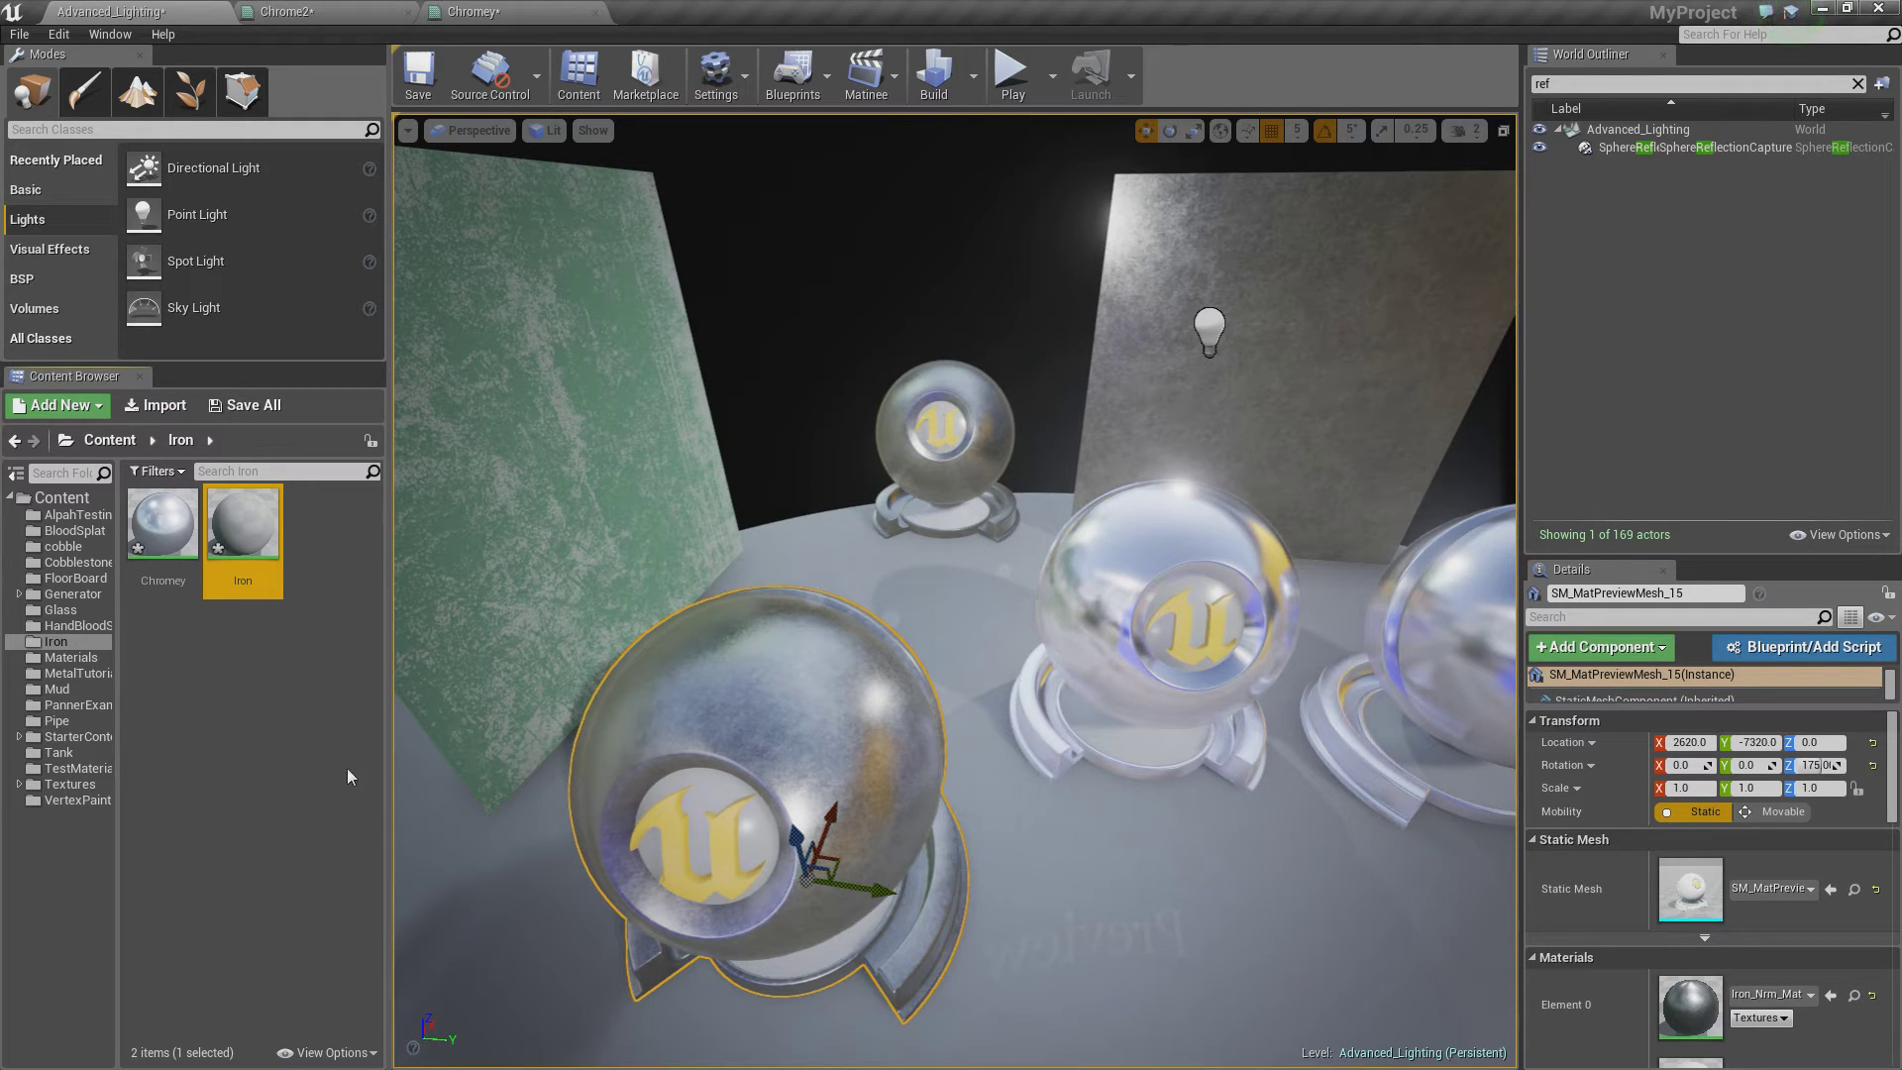
# Step: Switch to the browser and examine the "iron texture seamless" image results and the enlarged eroded scratch metal texture
pyautogui.hotkey('alt', 'Tab')
pyautogui.scroll(3, 1016, 564)
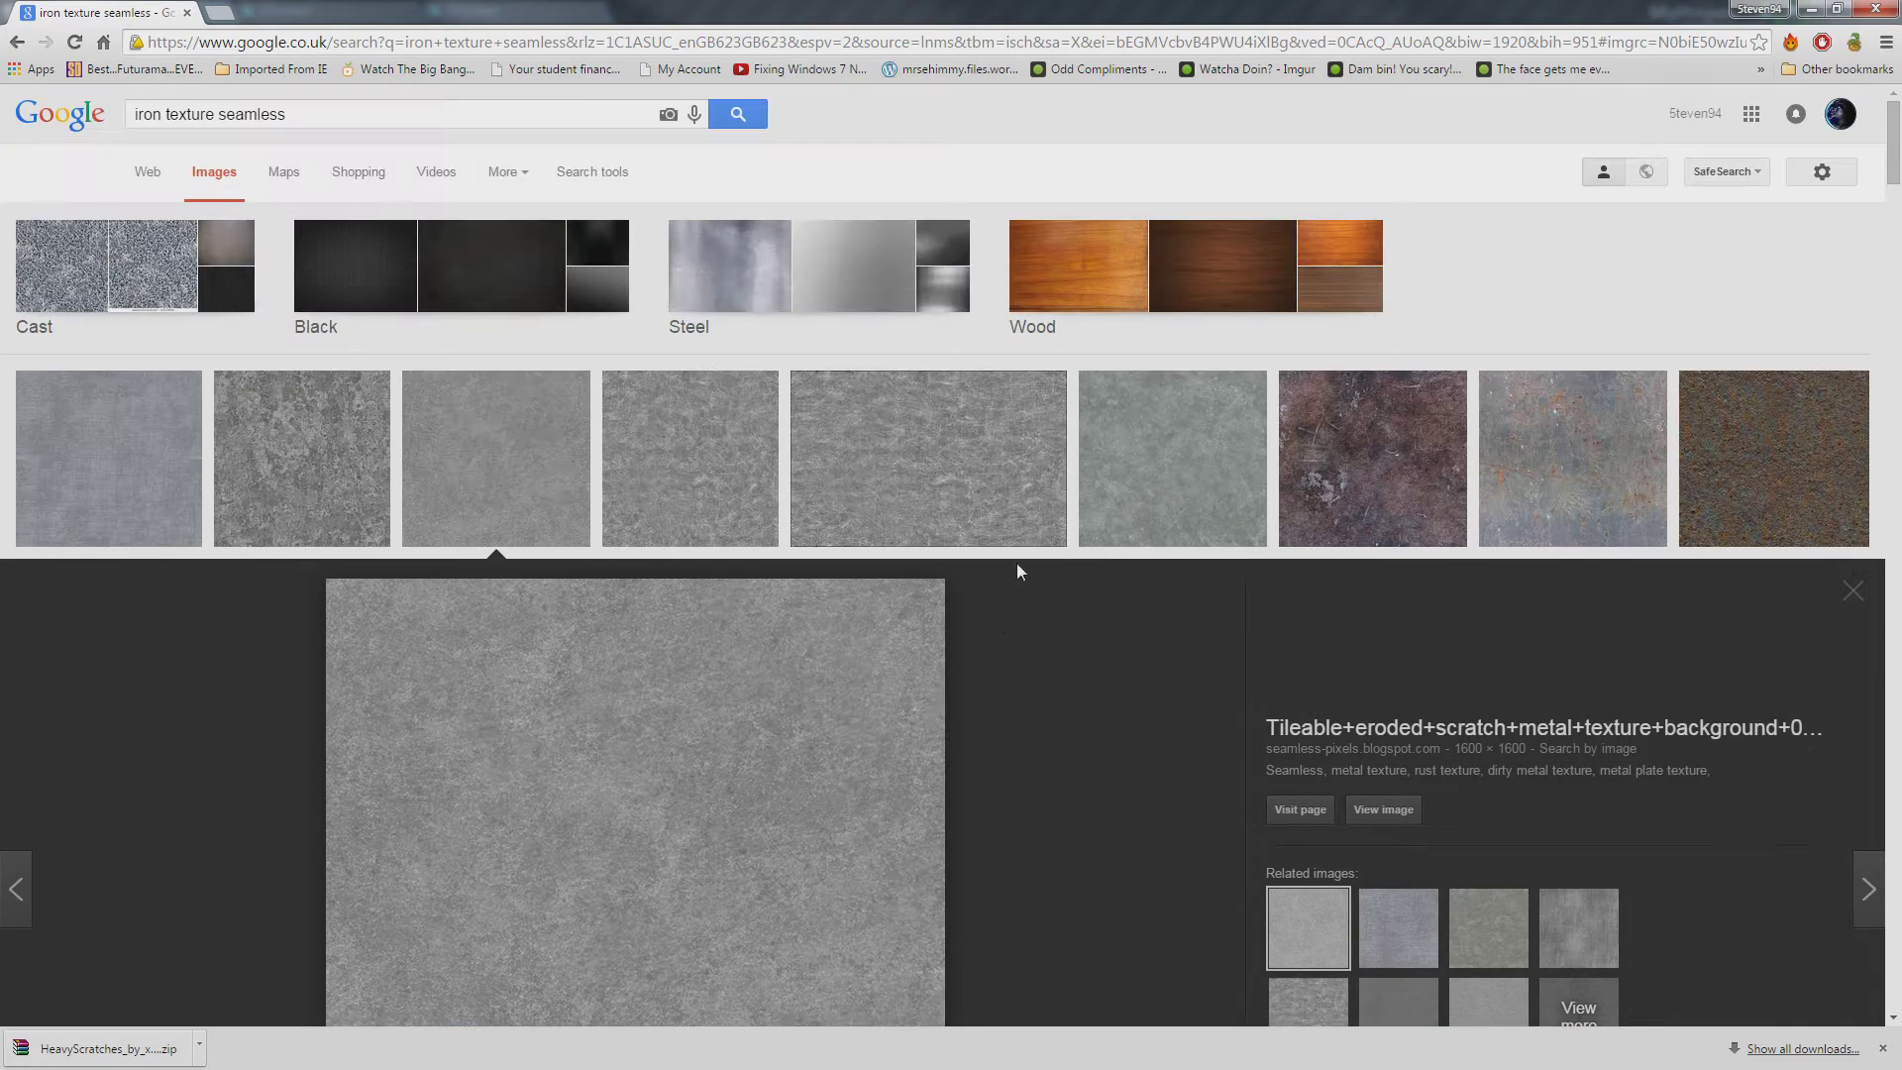
pyautogui.moveTo(292, 114); pyautogui.dragTo(117, 124)
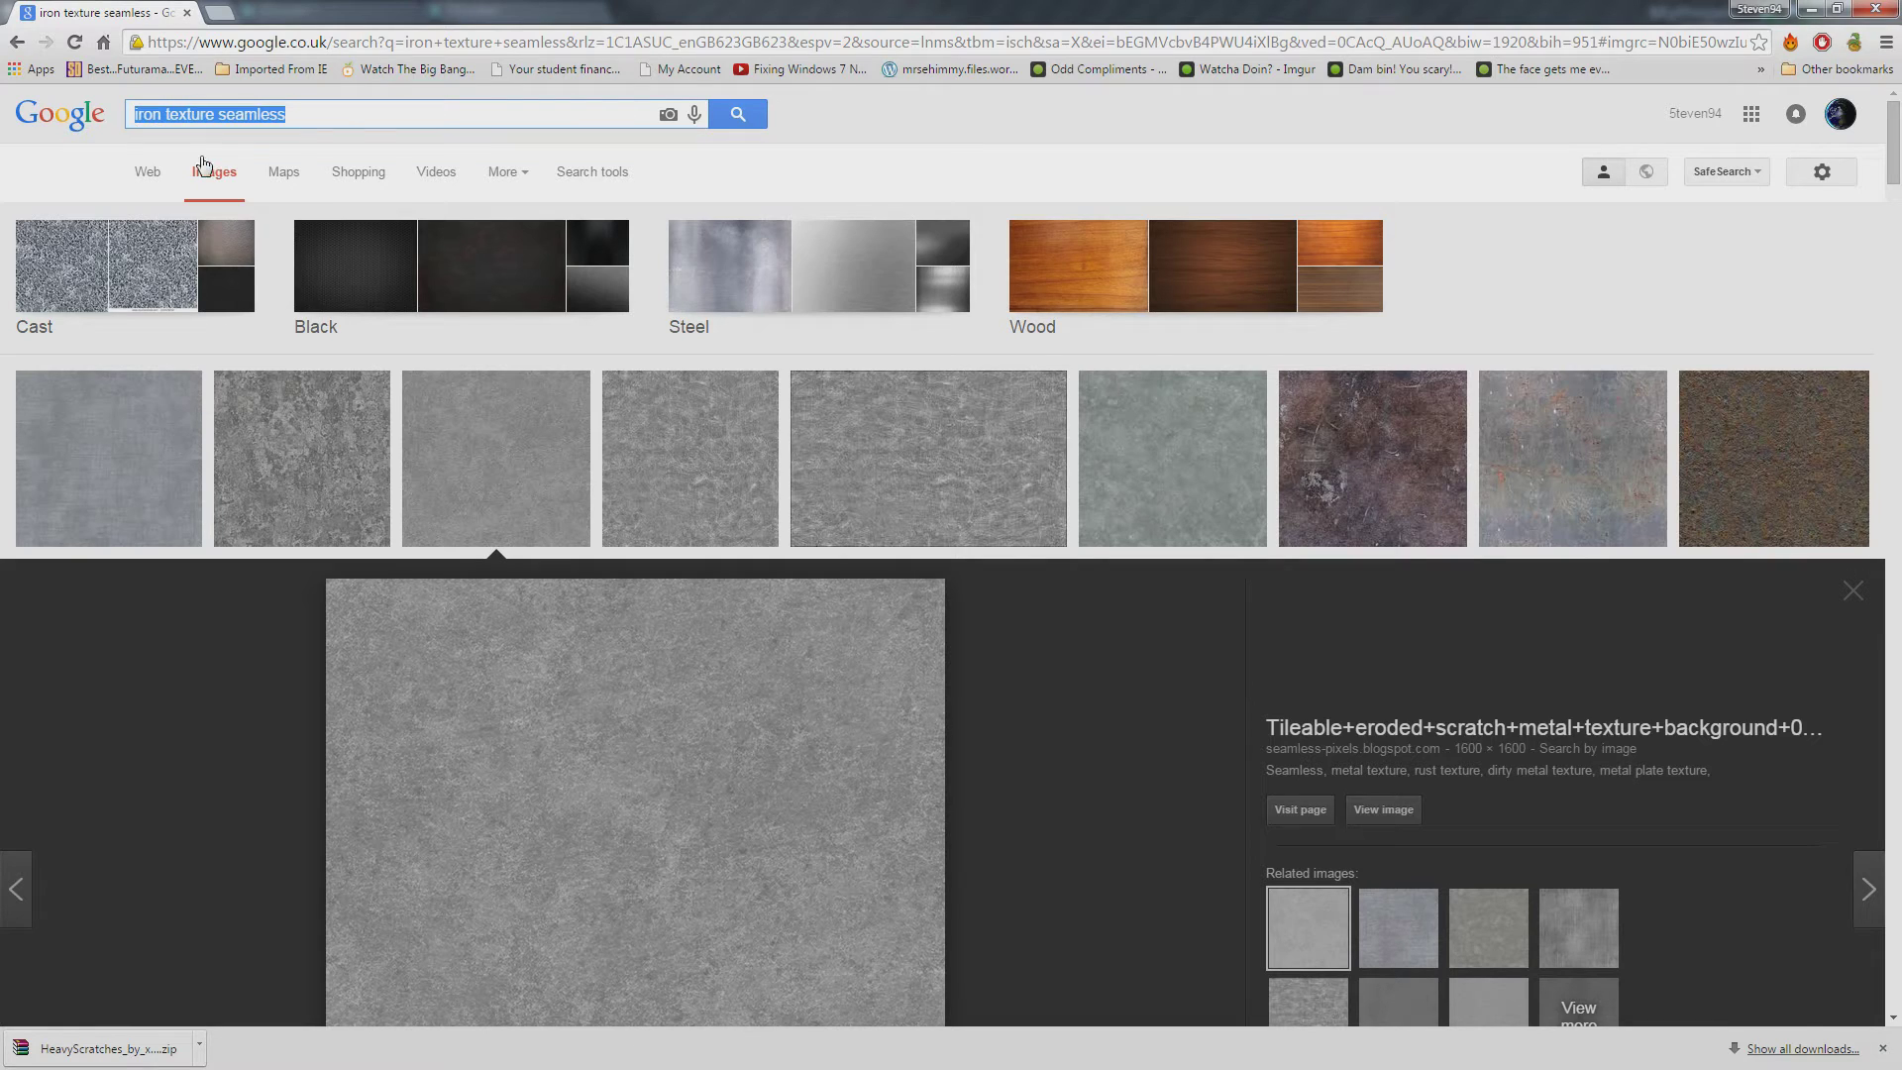
pyautogui.scroll(-1, 1096, 535)
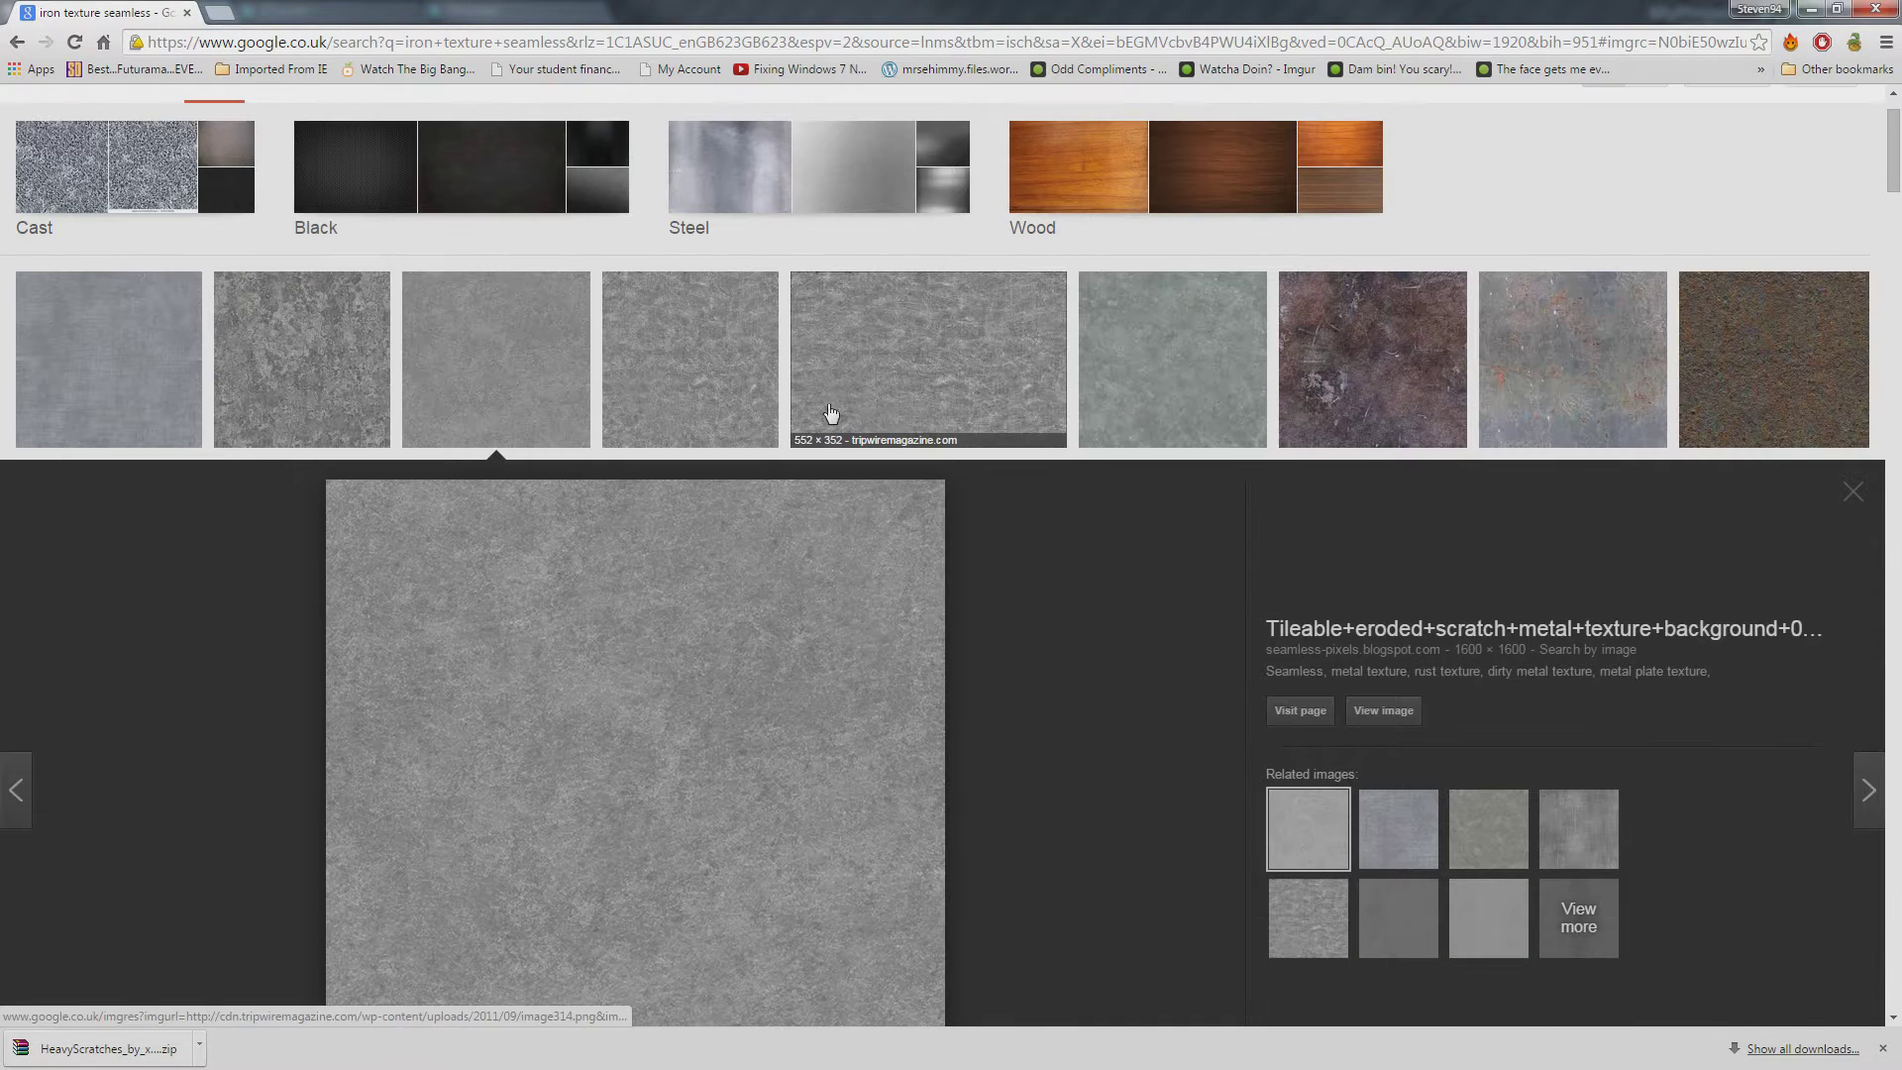
pyautogui.scroll(-2, 769, 615)
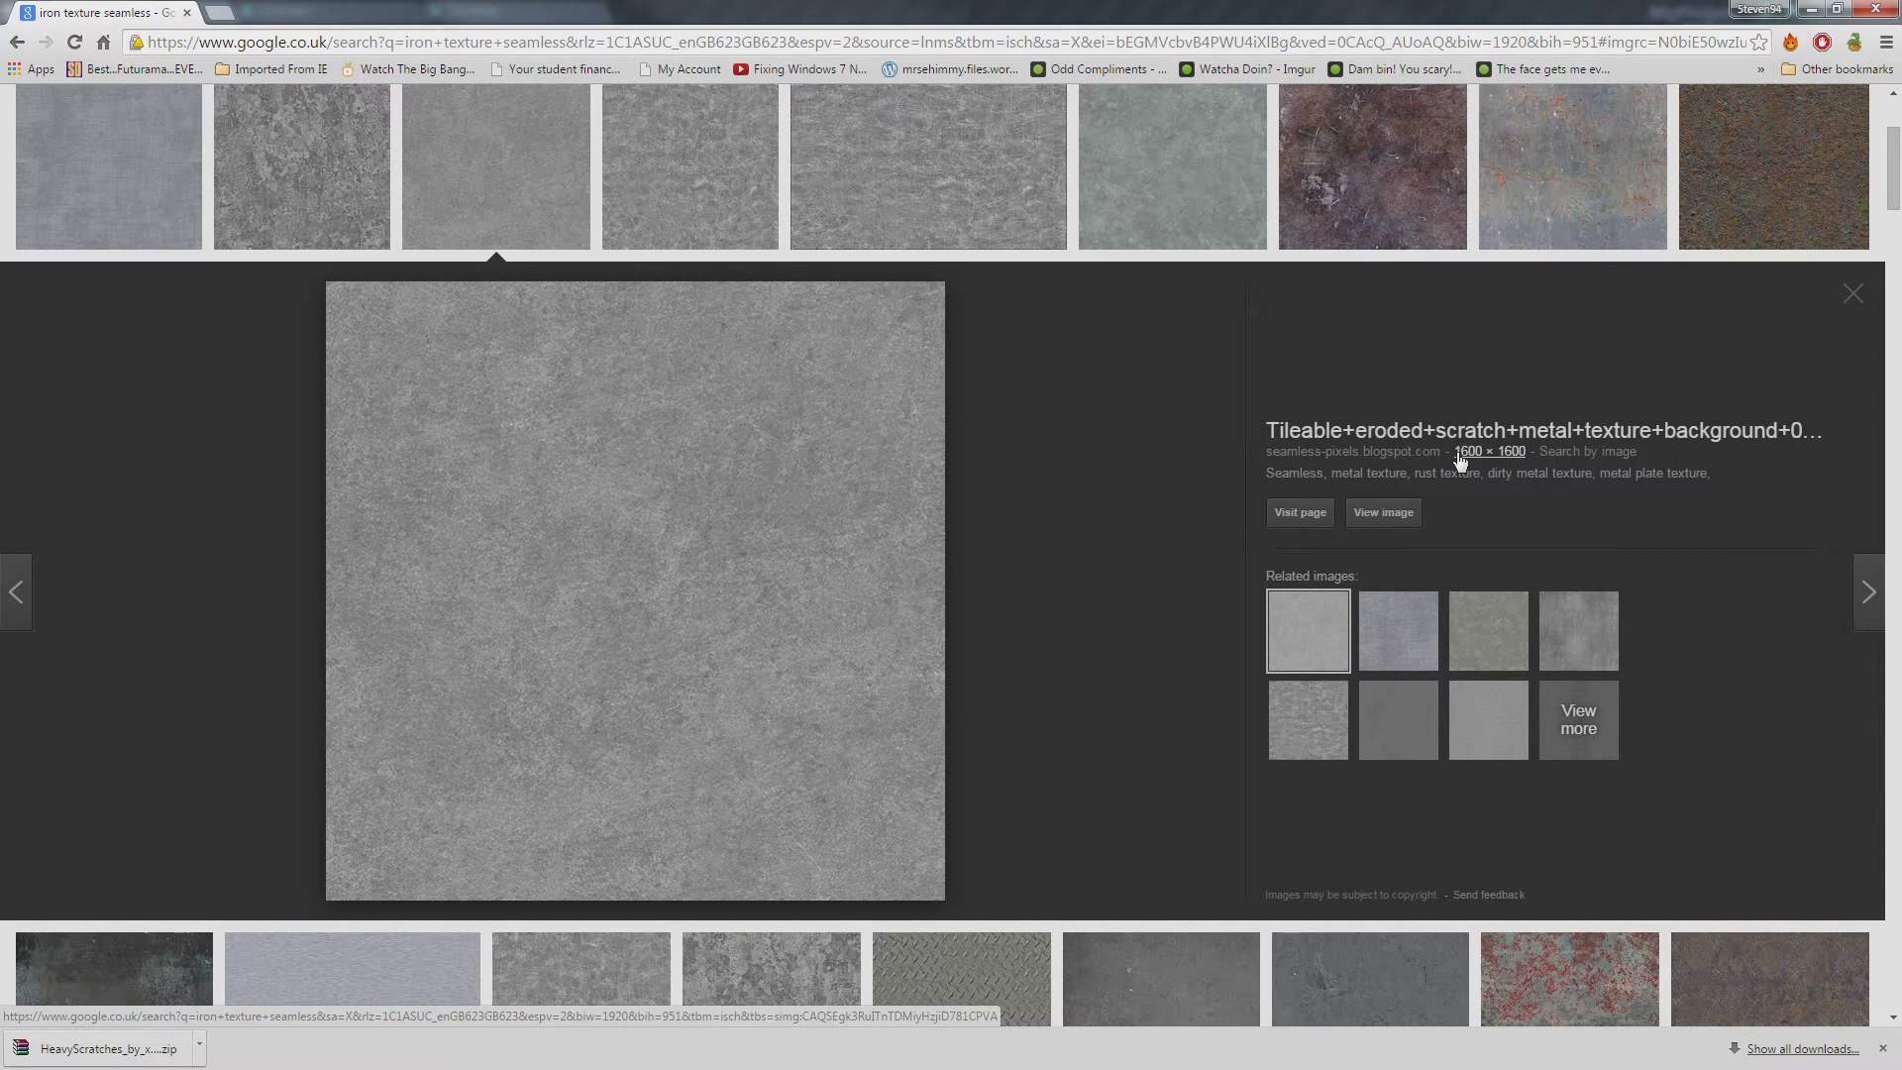
pyautogui.rightClick(666, 463)
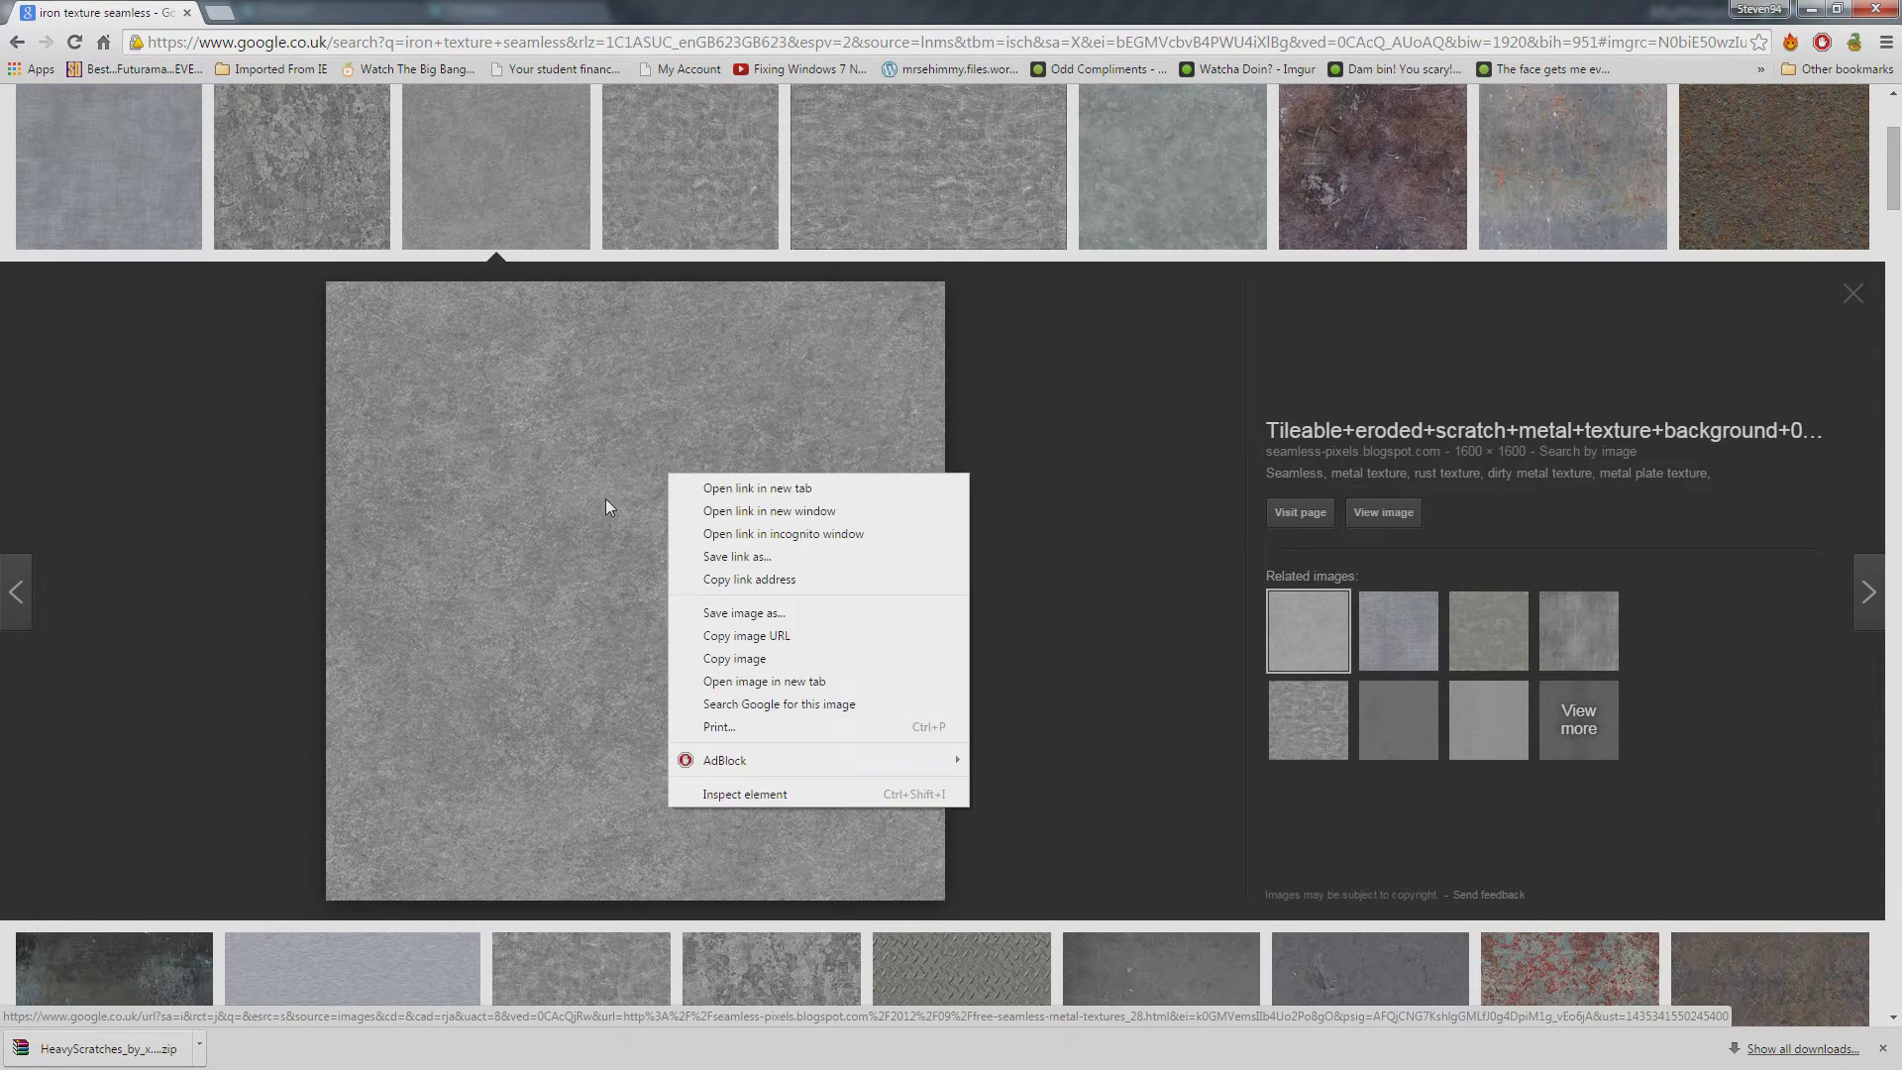
pyautogui.click(740, 639)
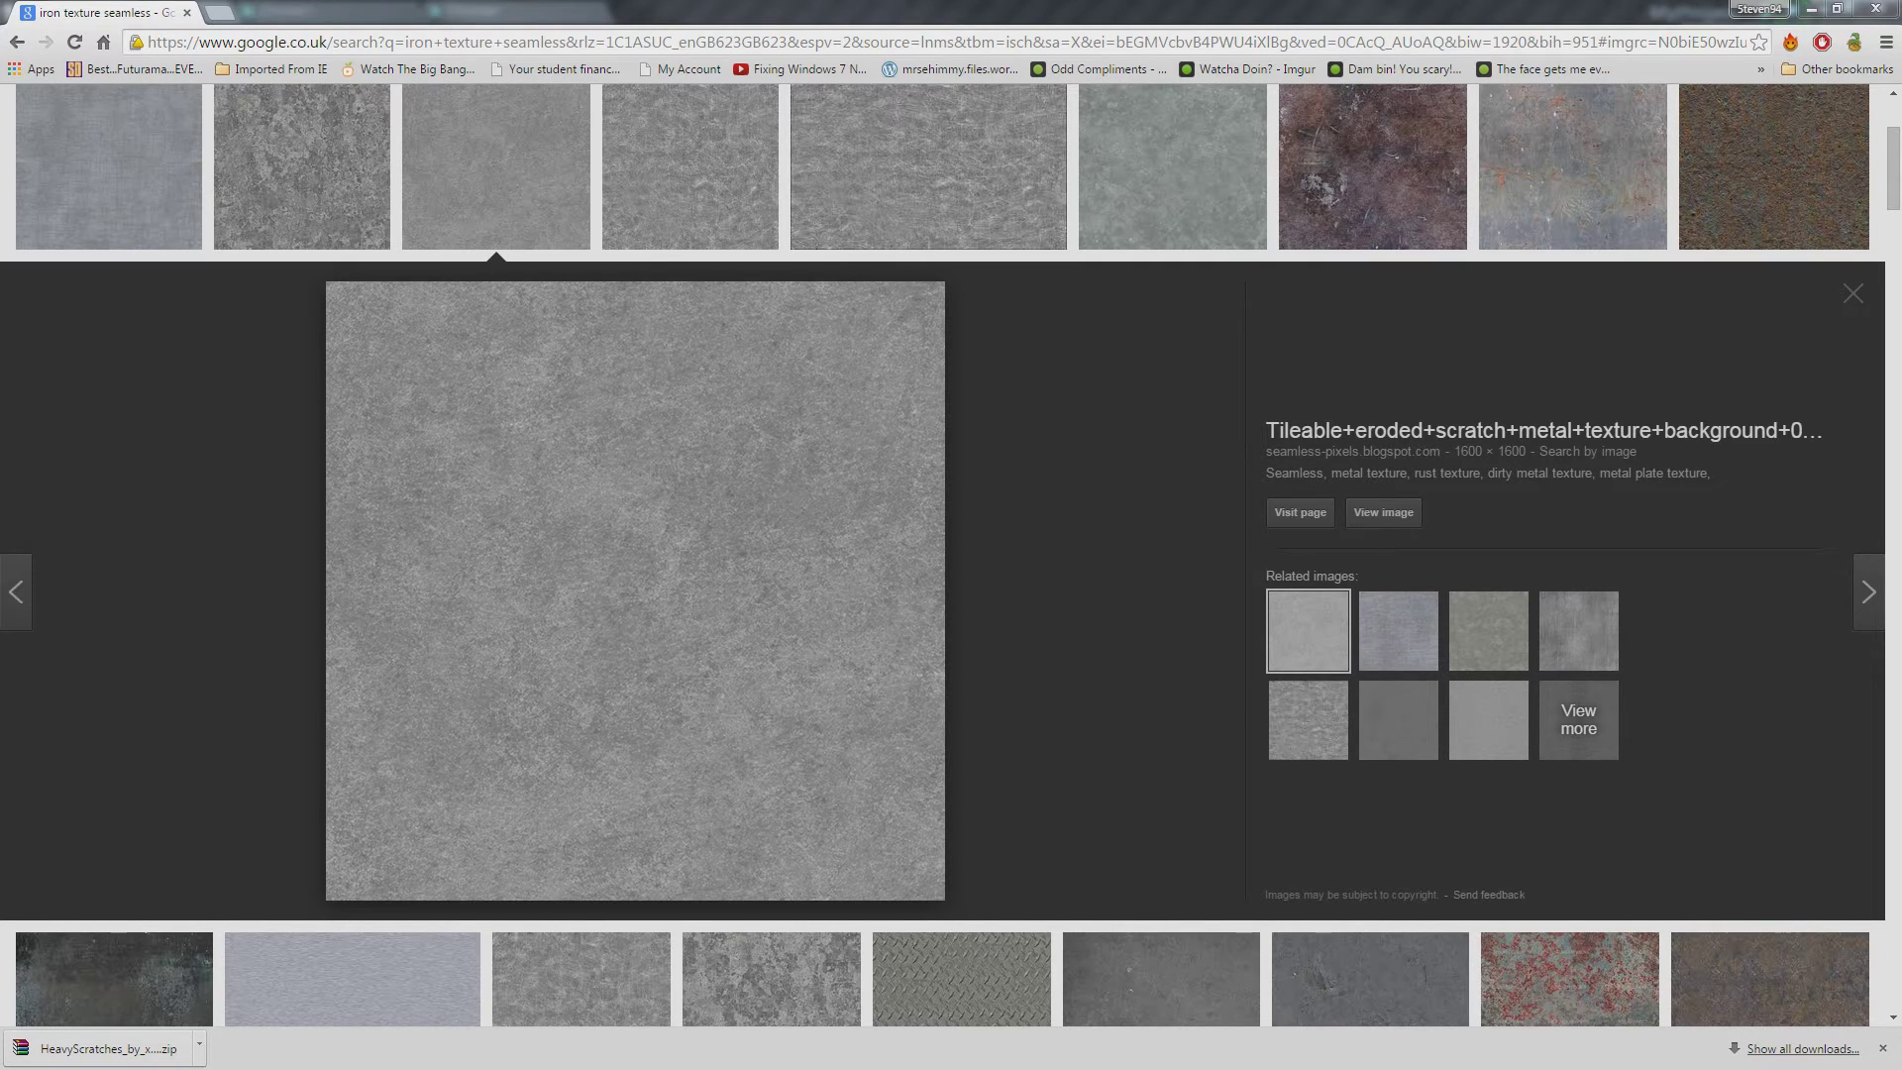
pyautogui.hotkey('ctrl', 'n')
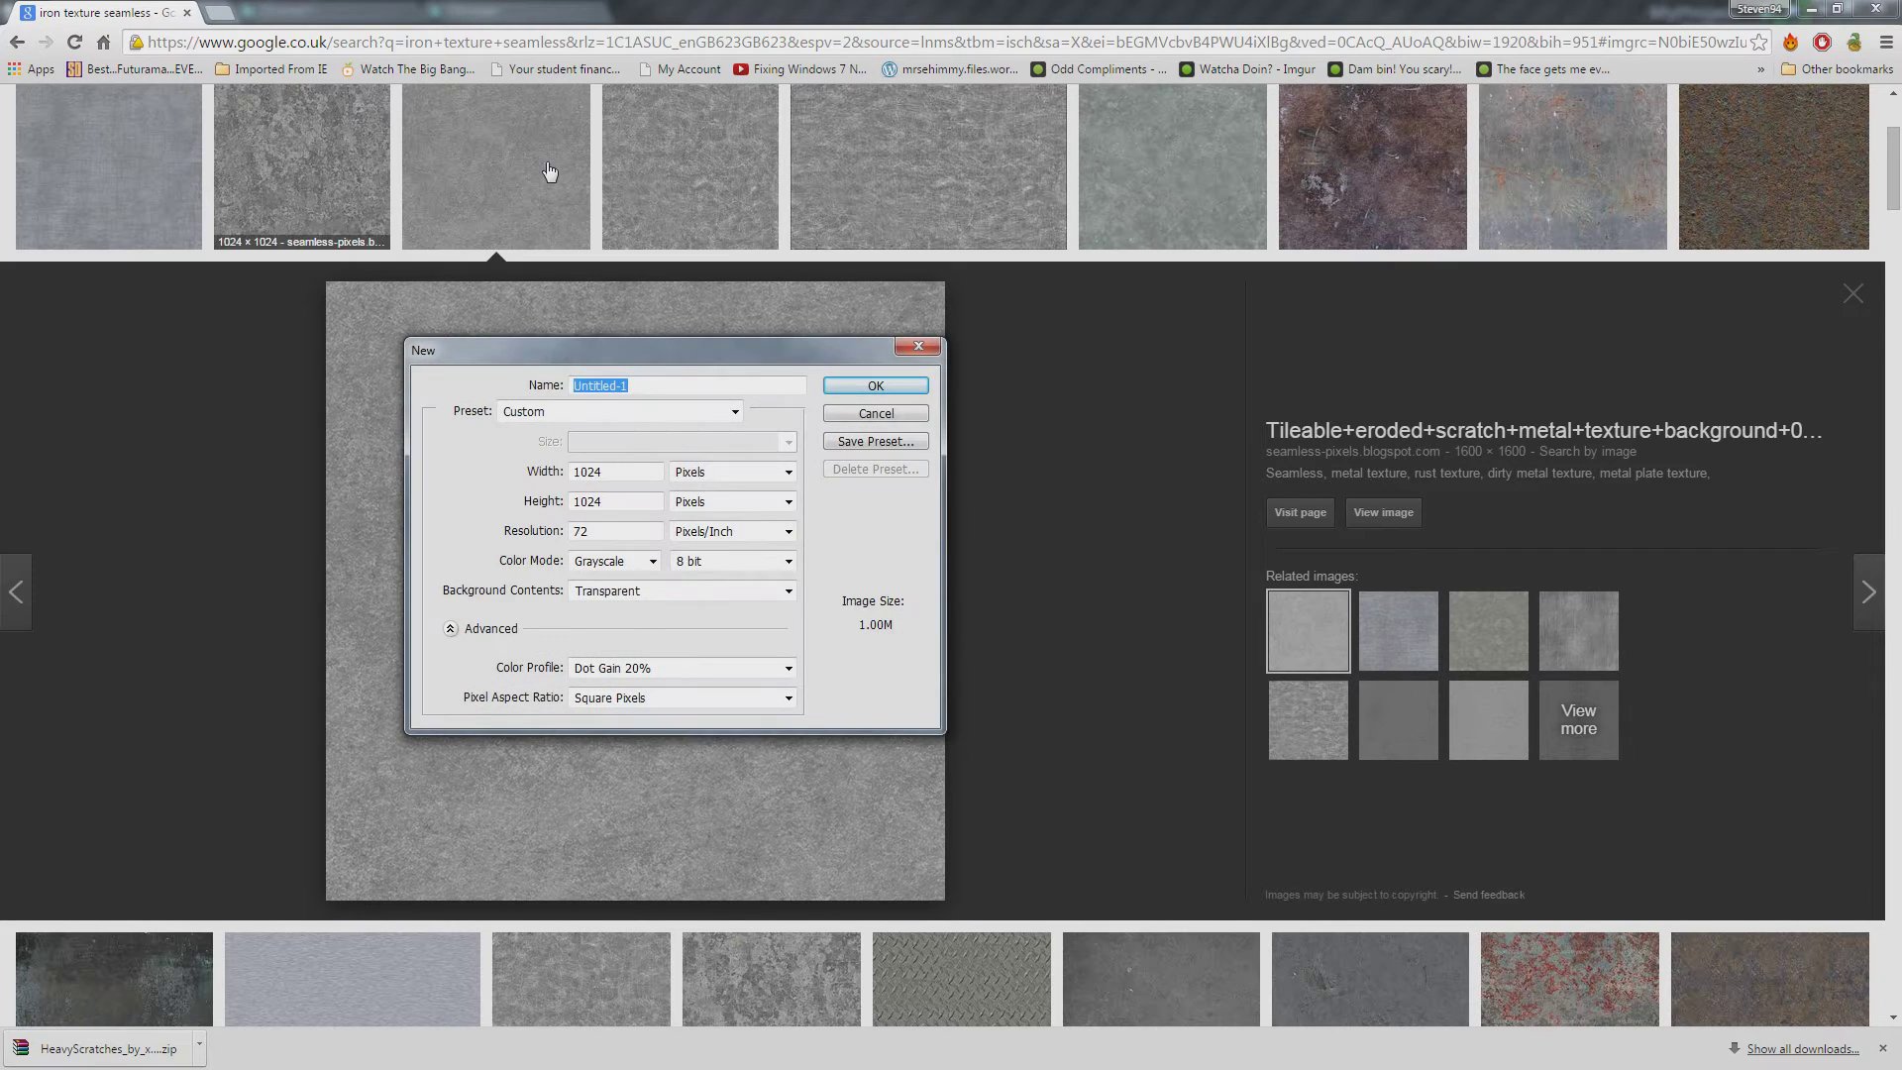
pyautogui.click(908, 357)
pyautogui.click(1811, 10)
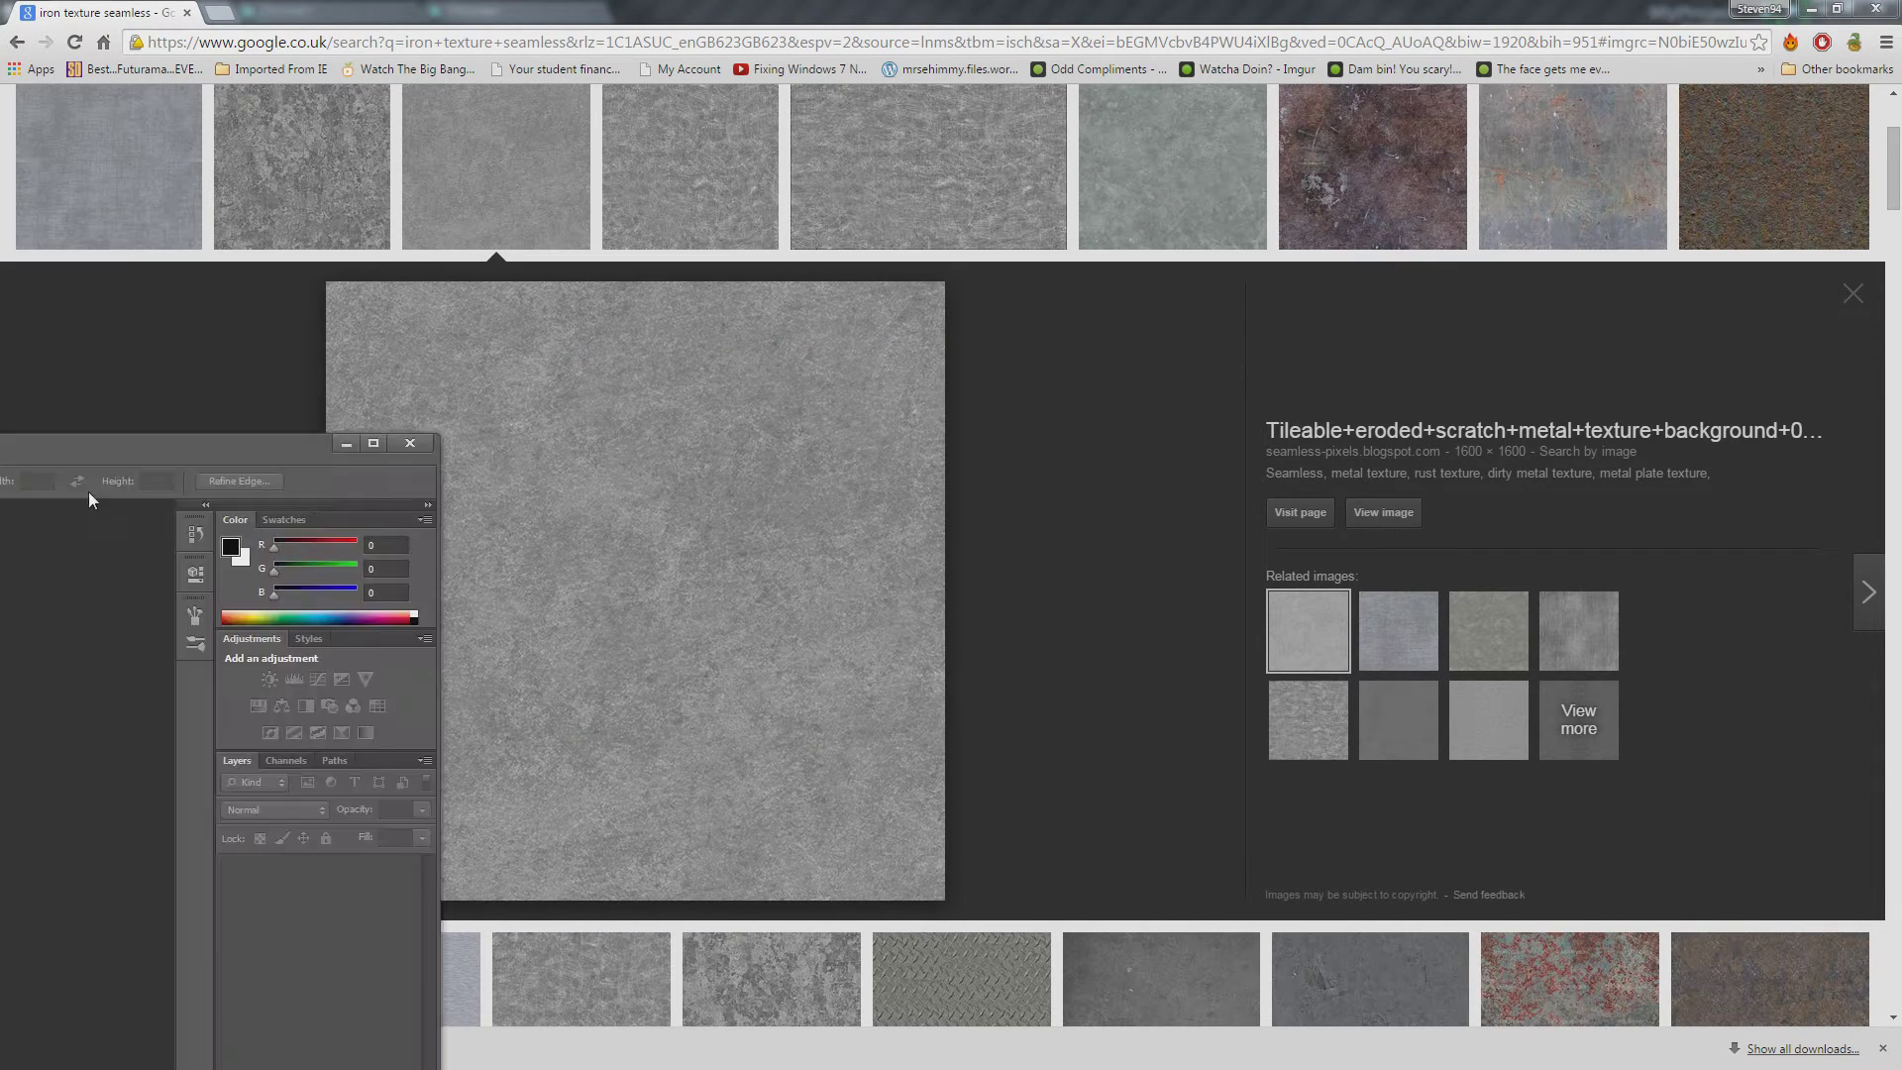
# Step: Create a new 1024 × 1024 pixel grayscale Photoshop document at 72 pixels/inch with transparent background contents
pyautogui.click(55, 13)
pyautogui.click(71, 35)
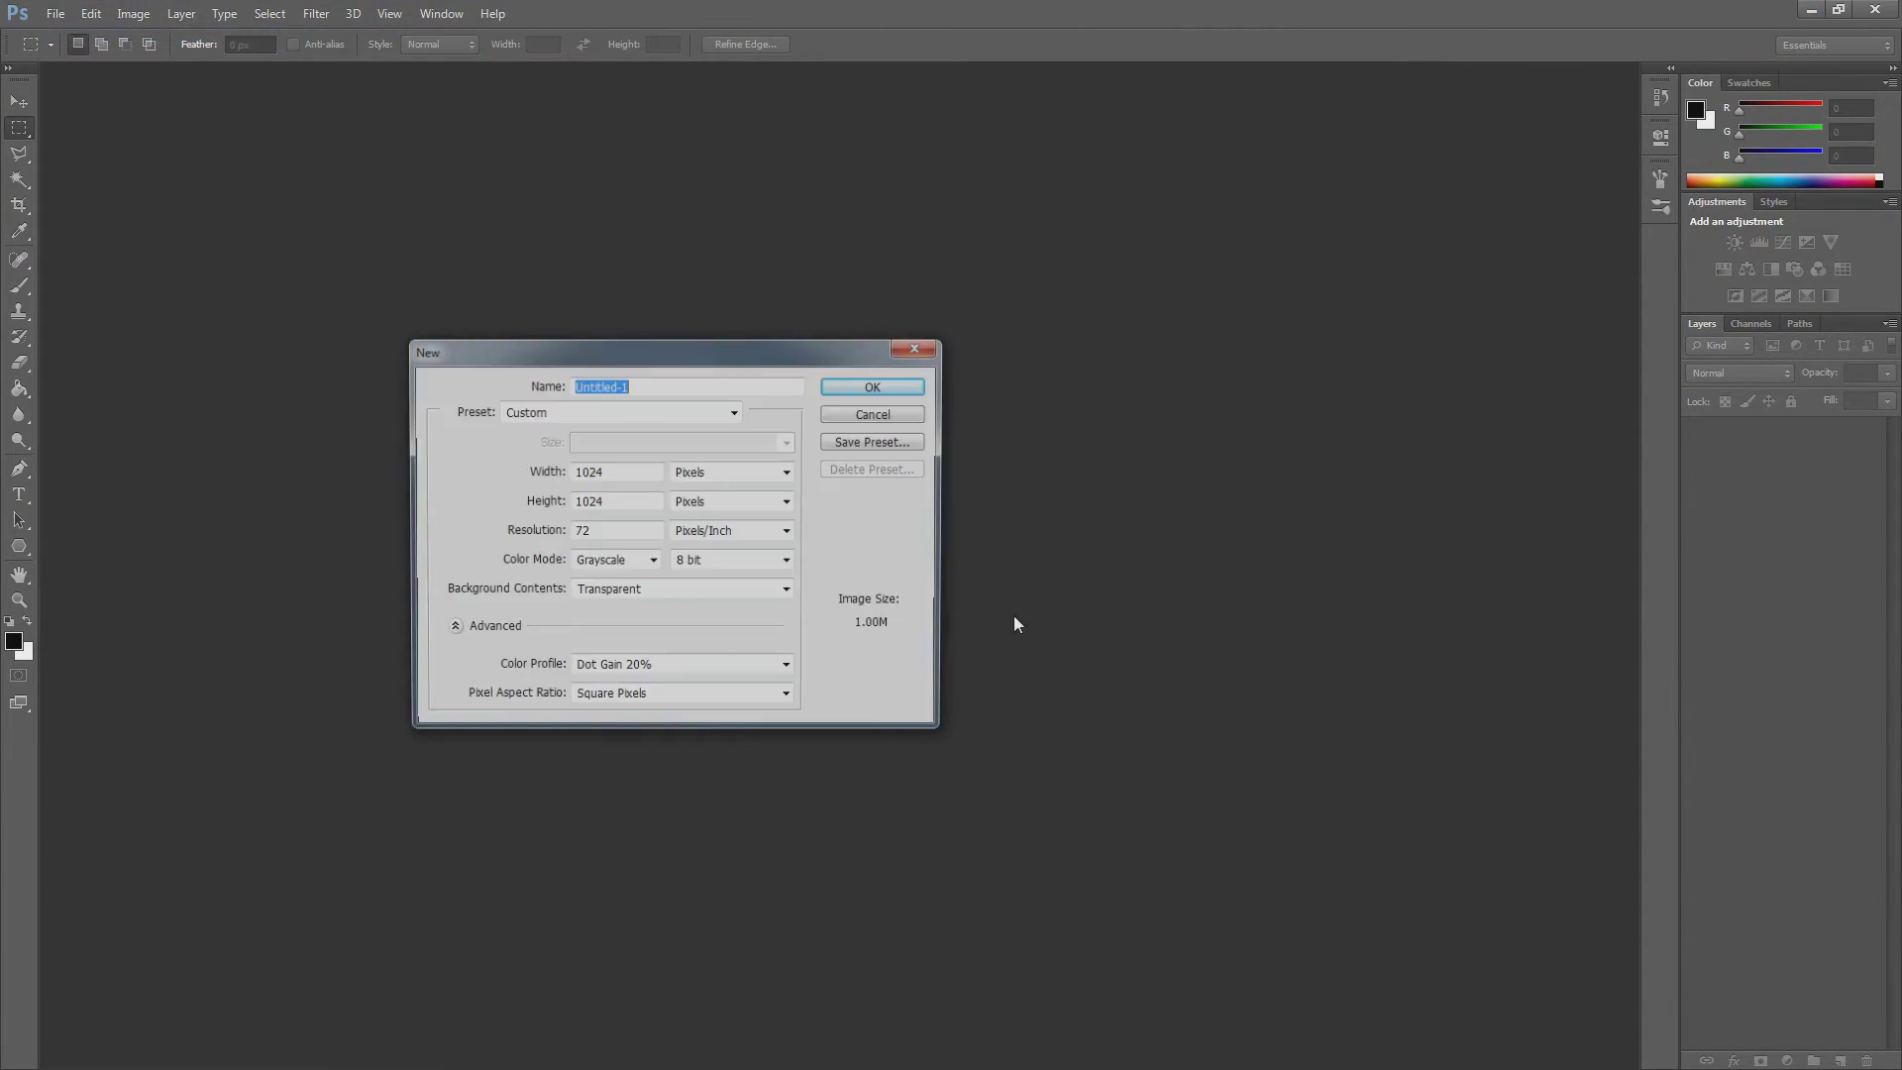
pyautogui.click(892, 387)
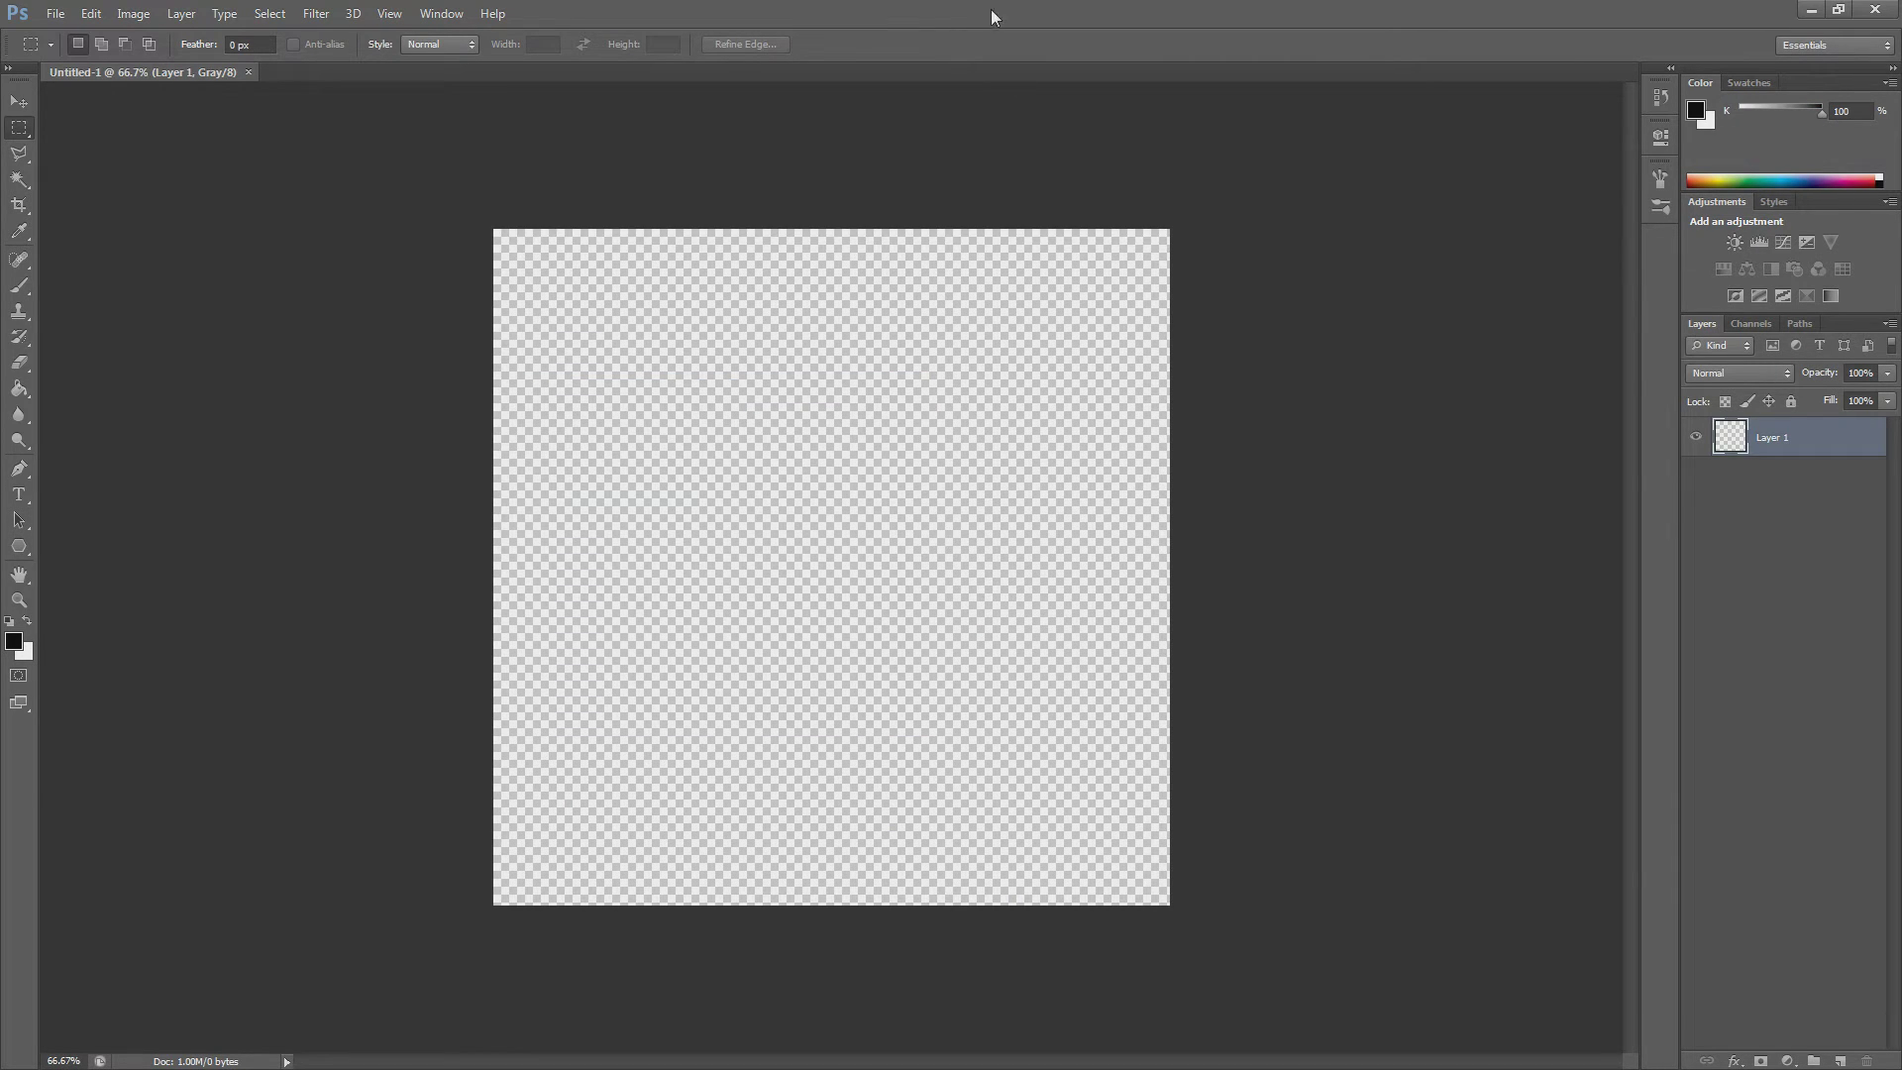
# Step: Return to the browser and copy the enlarged 1600 × 1600 eroded scratch metal texture image
pyautogui.moveTo(991, 9); pyautogui.dragTo(1276, 149)
pyautogui.rightClick(661, 424)
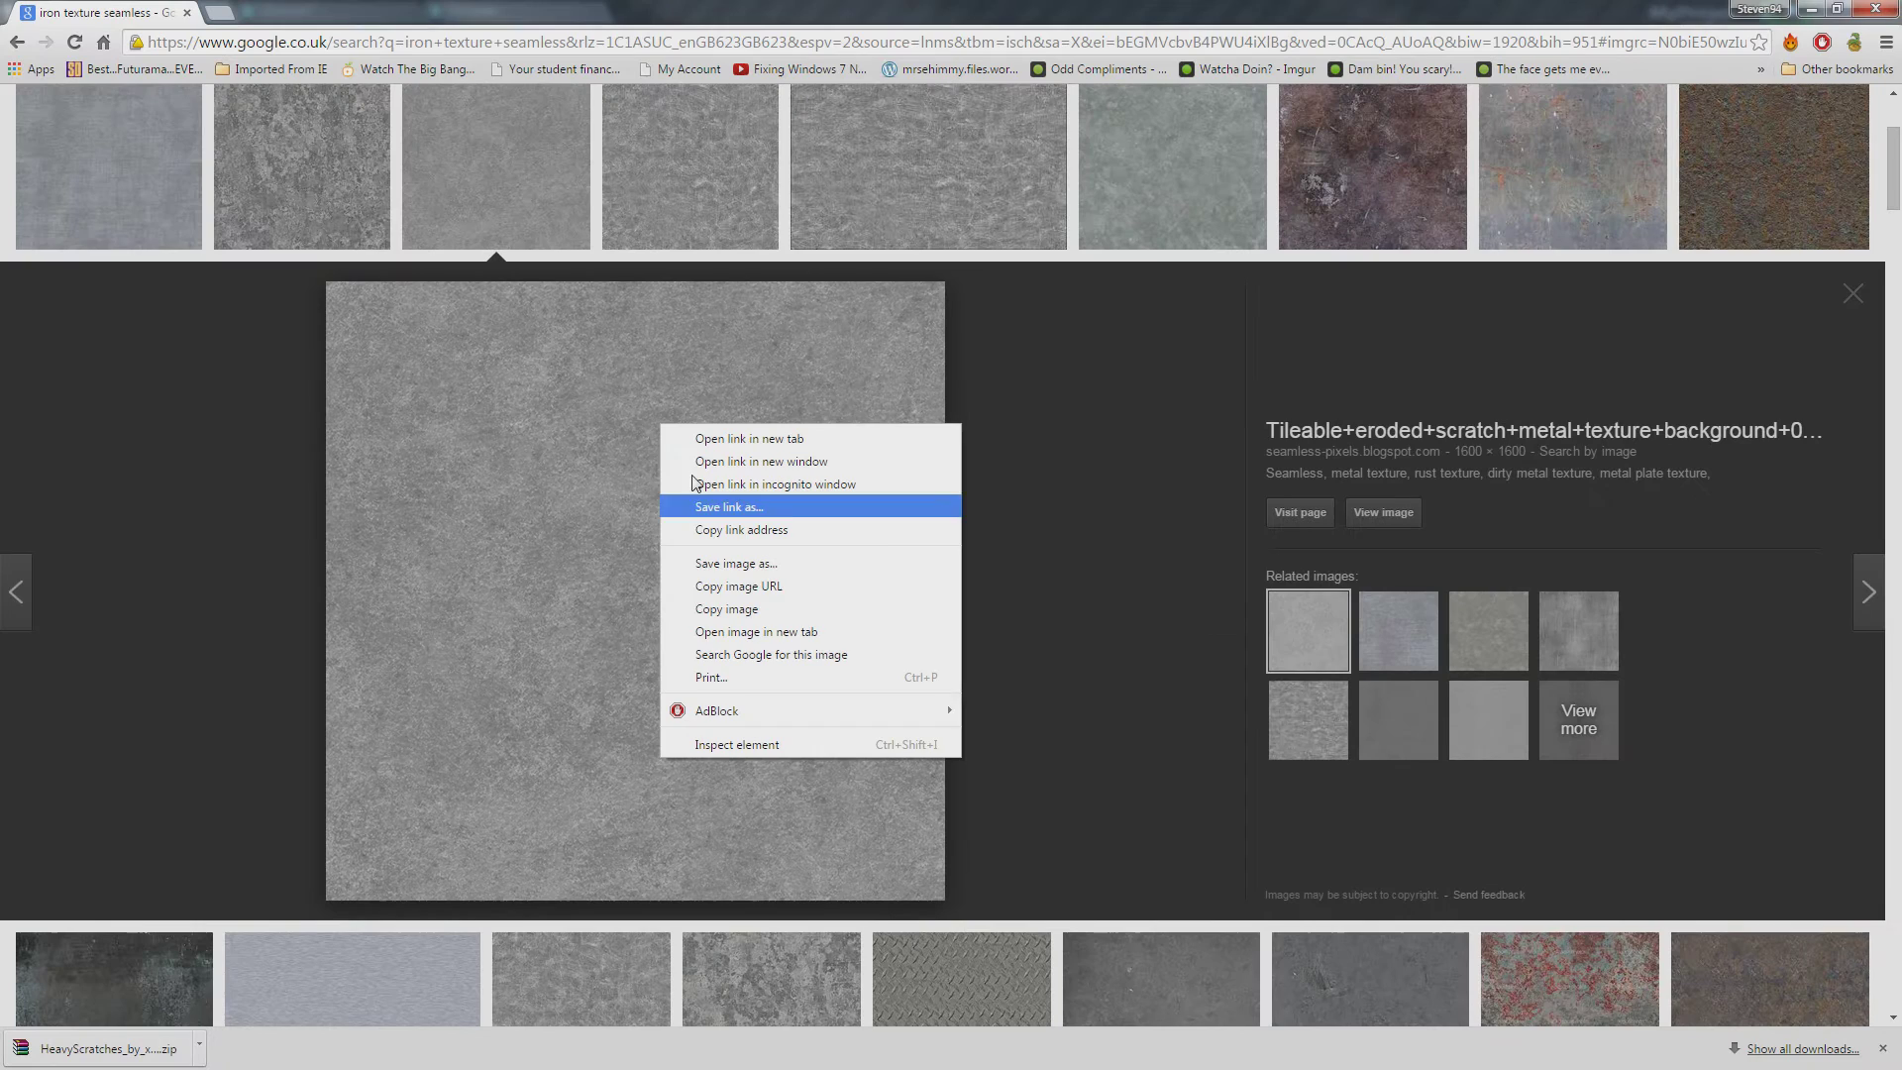
pyautogui.click(751, 608)
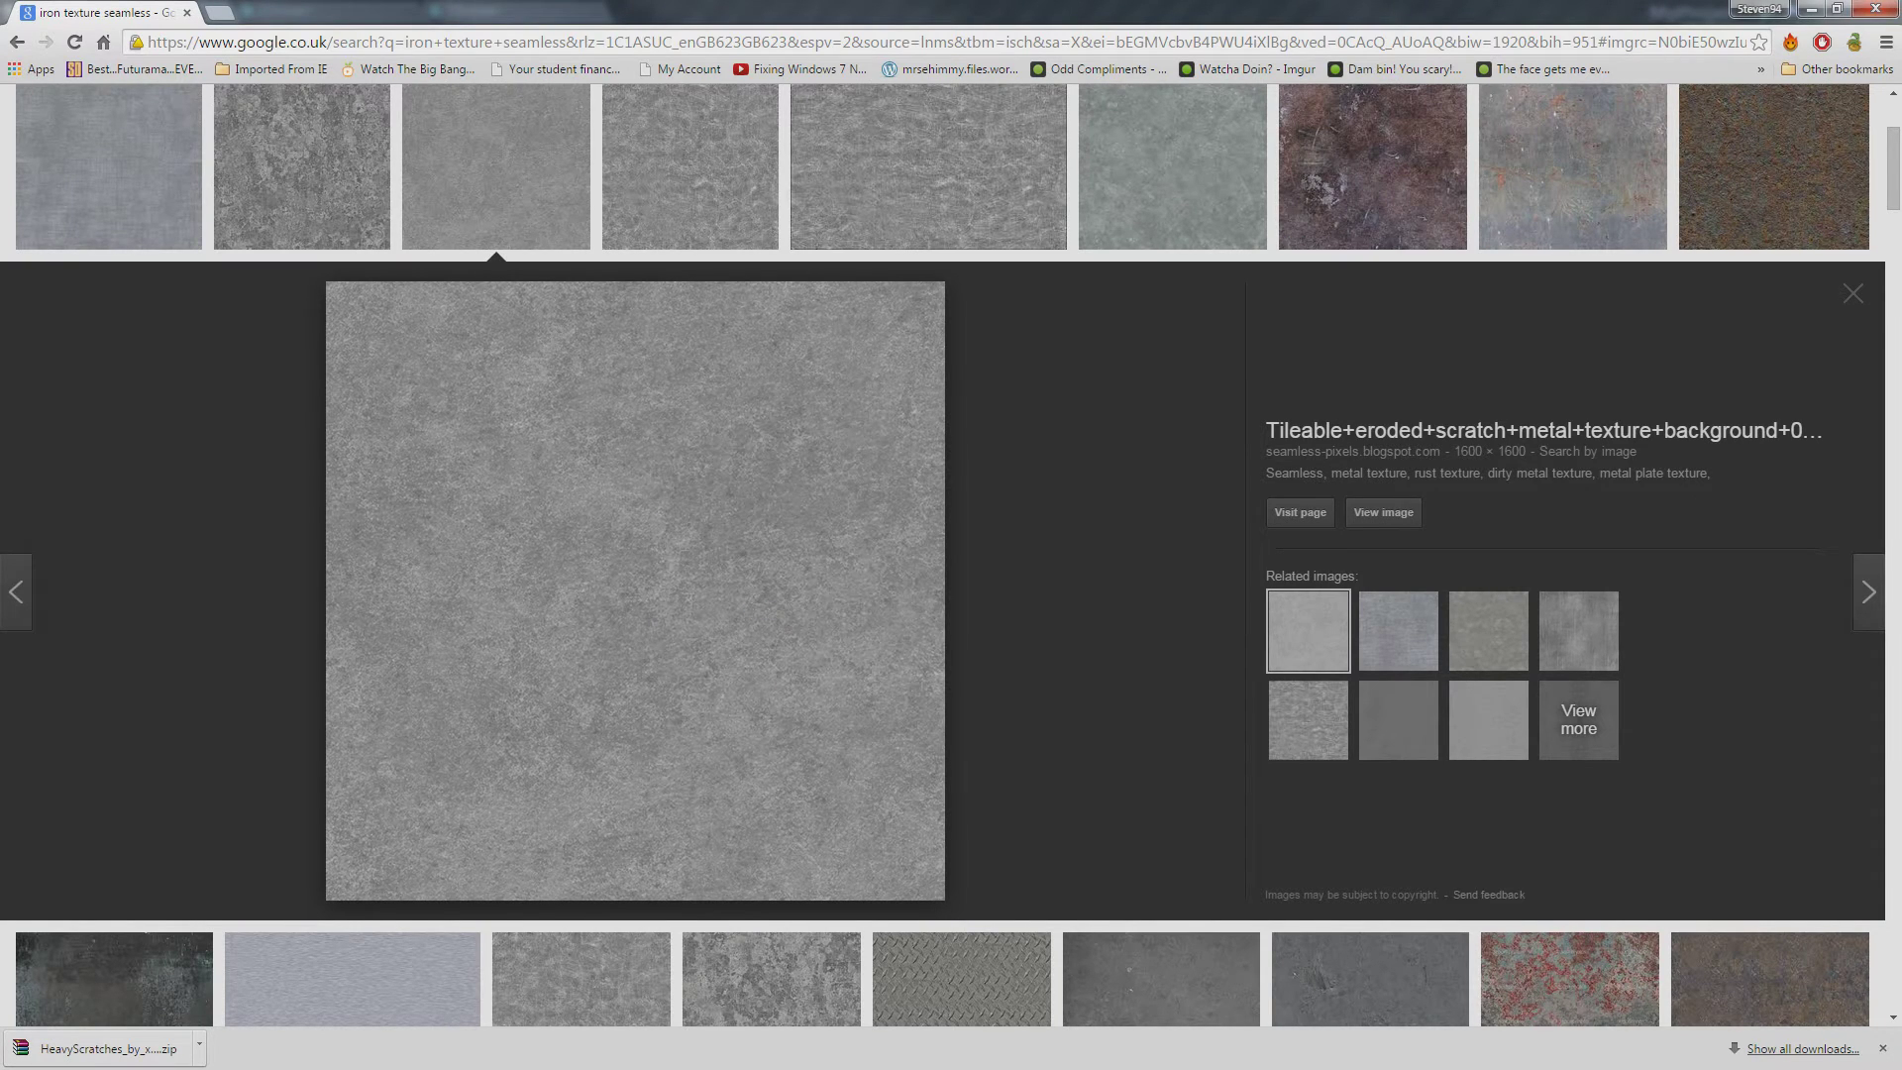
# Step: Switch to Photoshop, paste the copied metal texture into the new document, and scale it down to fit the 1024 × 1024 canvas
pyautogui.hotkey('alt', 'Tab')
pyautogui.doubleClick(1387, 152)
pyautogui.hotkey('ctrl', 'v')
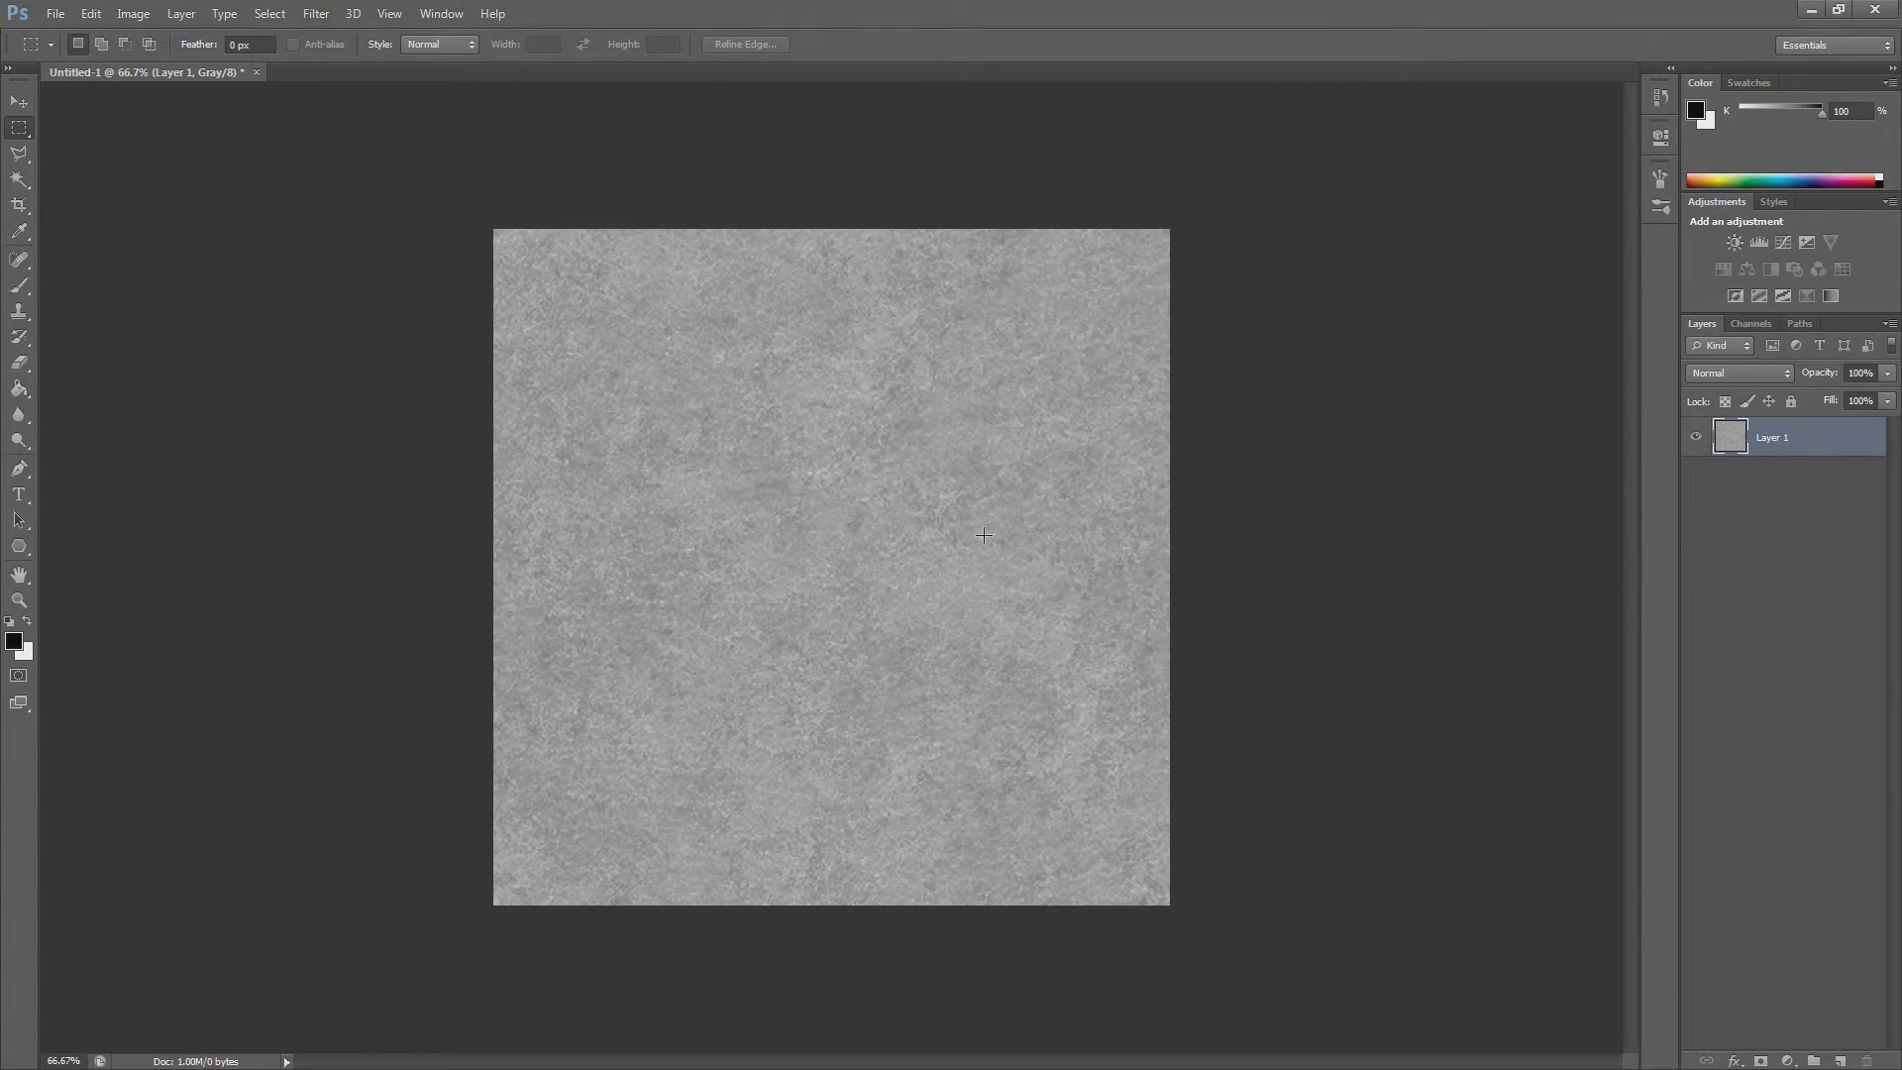
pyautogui.hotkey('ctrl', 't')
pyautogui.hotkey('ctrl', '0')
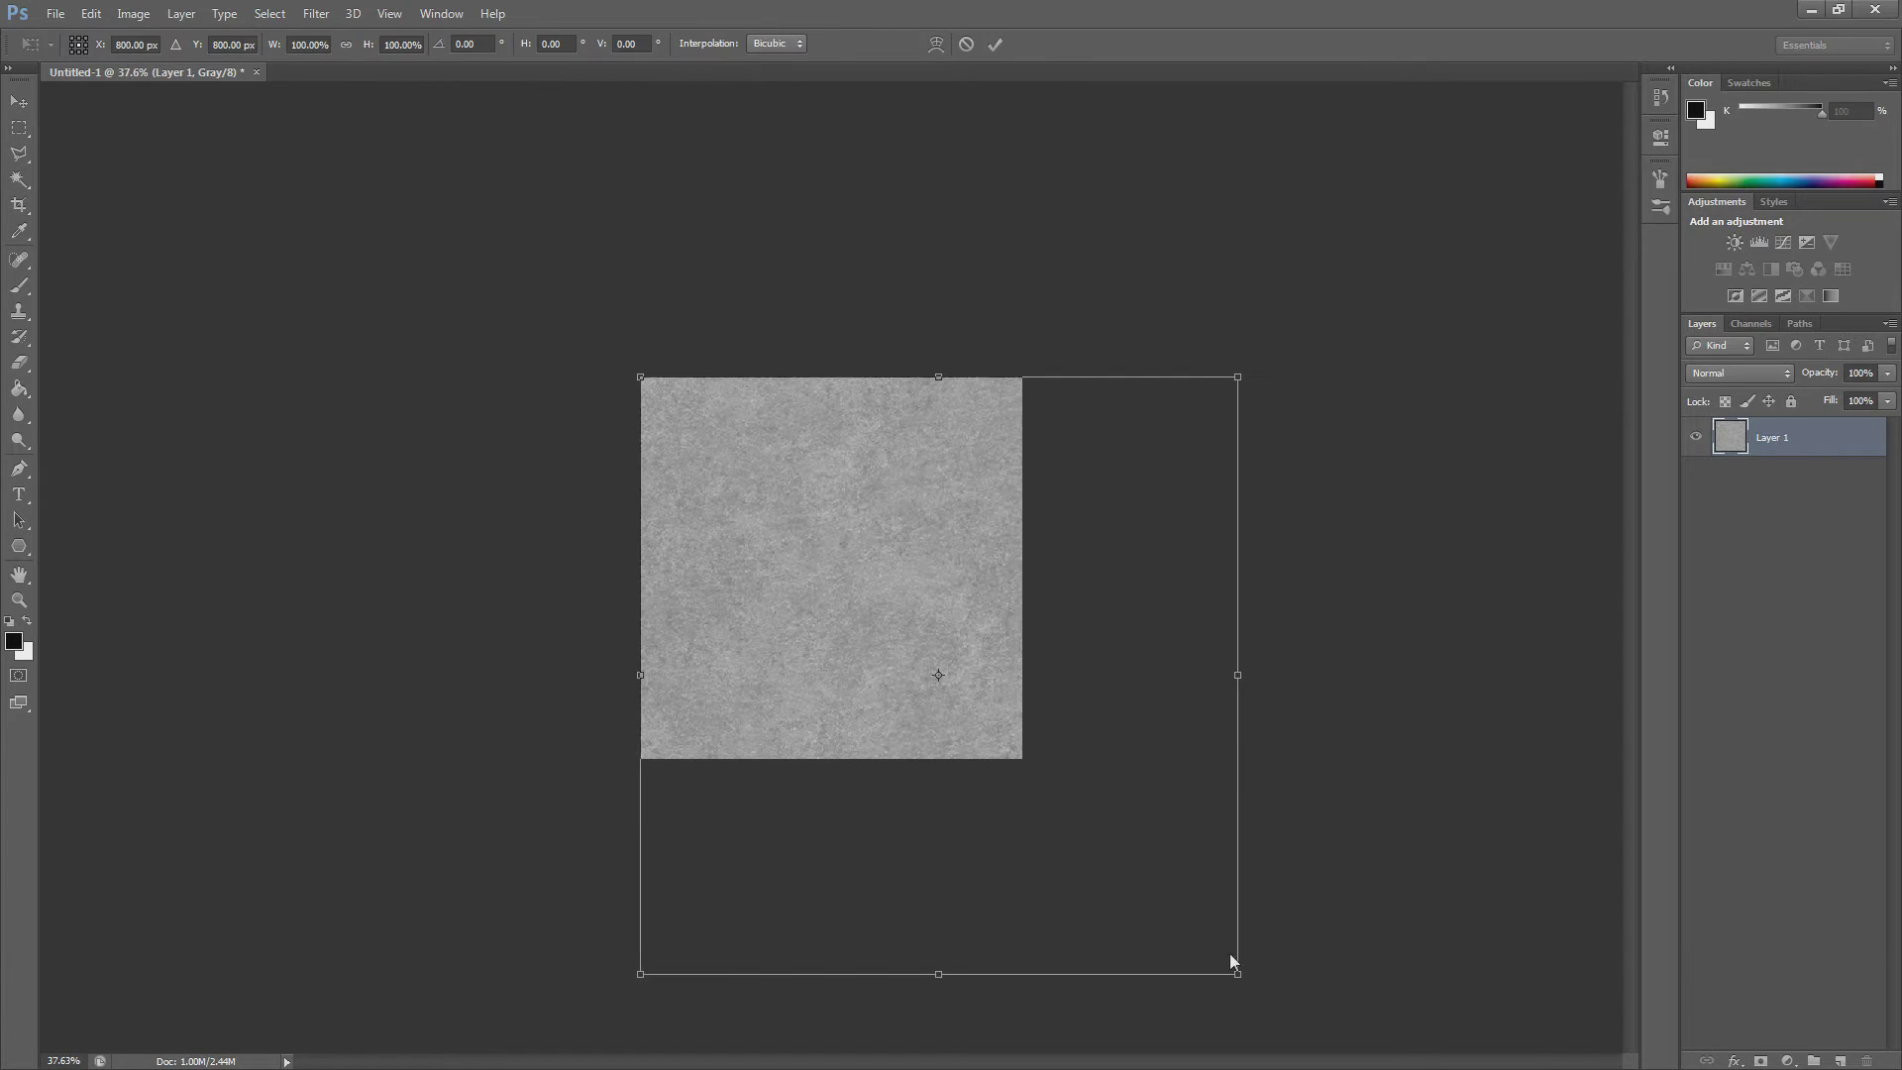
pyautogui.moveTo(1238, 975); pyautogui.dragTo(1025, 762)
pyautogui.press('Return')
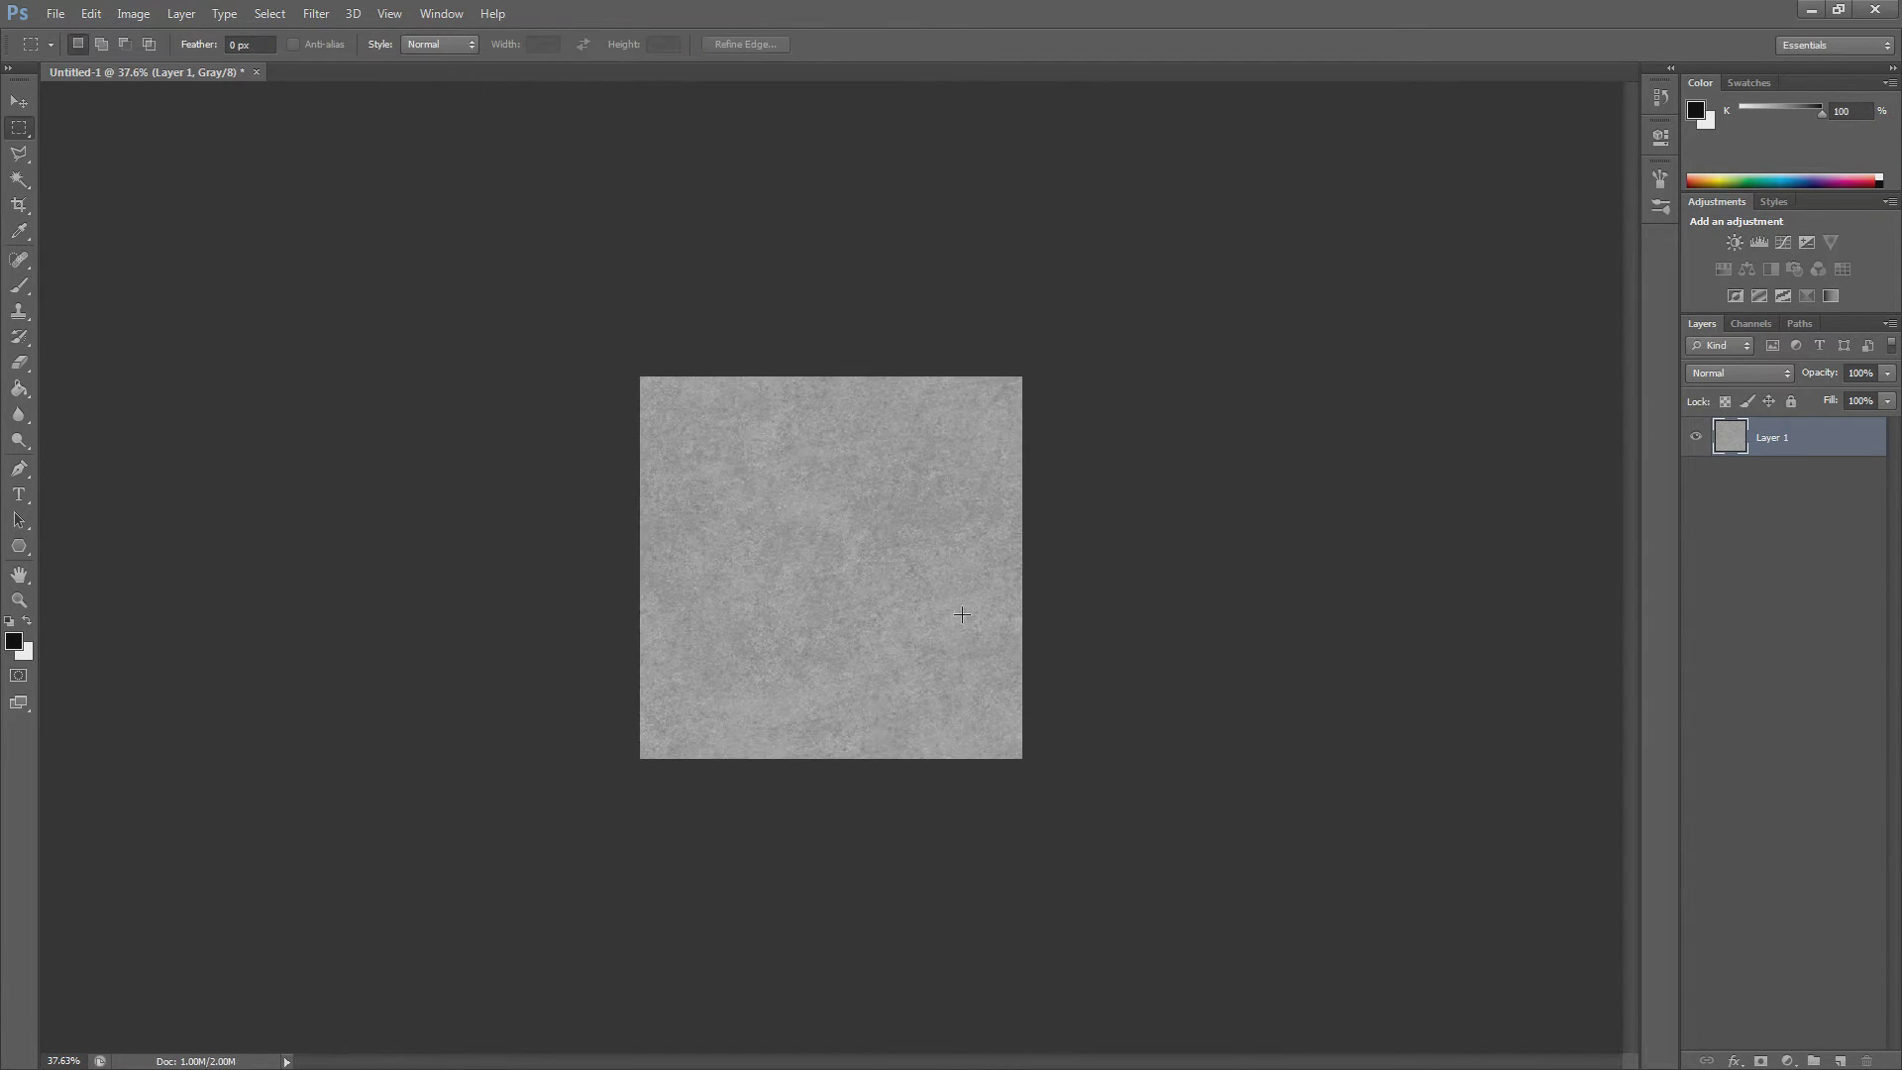
# Step: Adjust the texture layer's brightness to -53 and contrast to 42
pyautogui.keyDown('alt'); pyautogui.scroll(2, 961, 615); pyautogui.keyUp('alt')
pyautogui.click(132, 13)
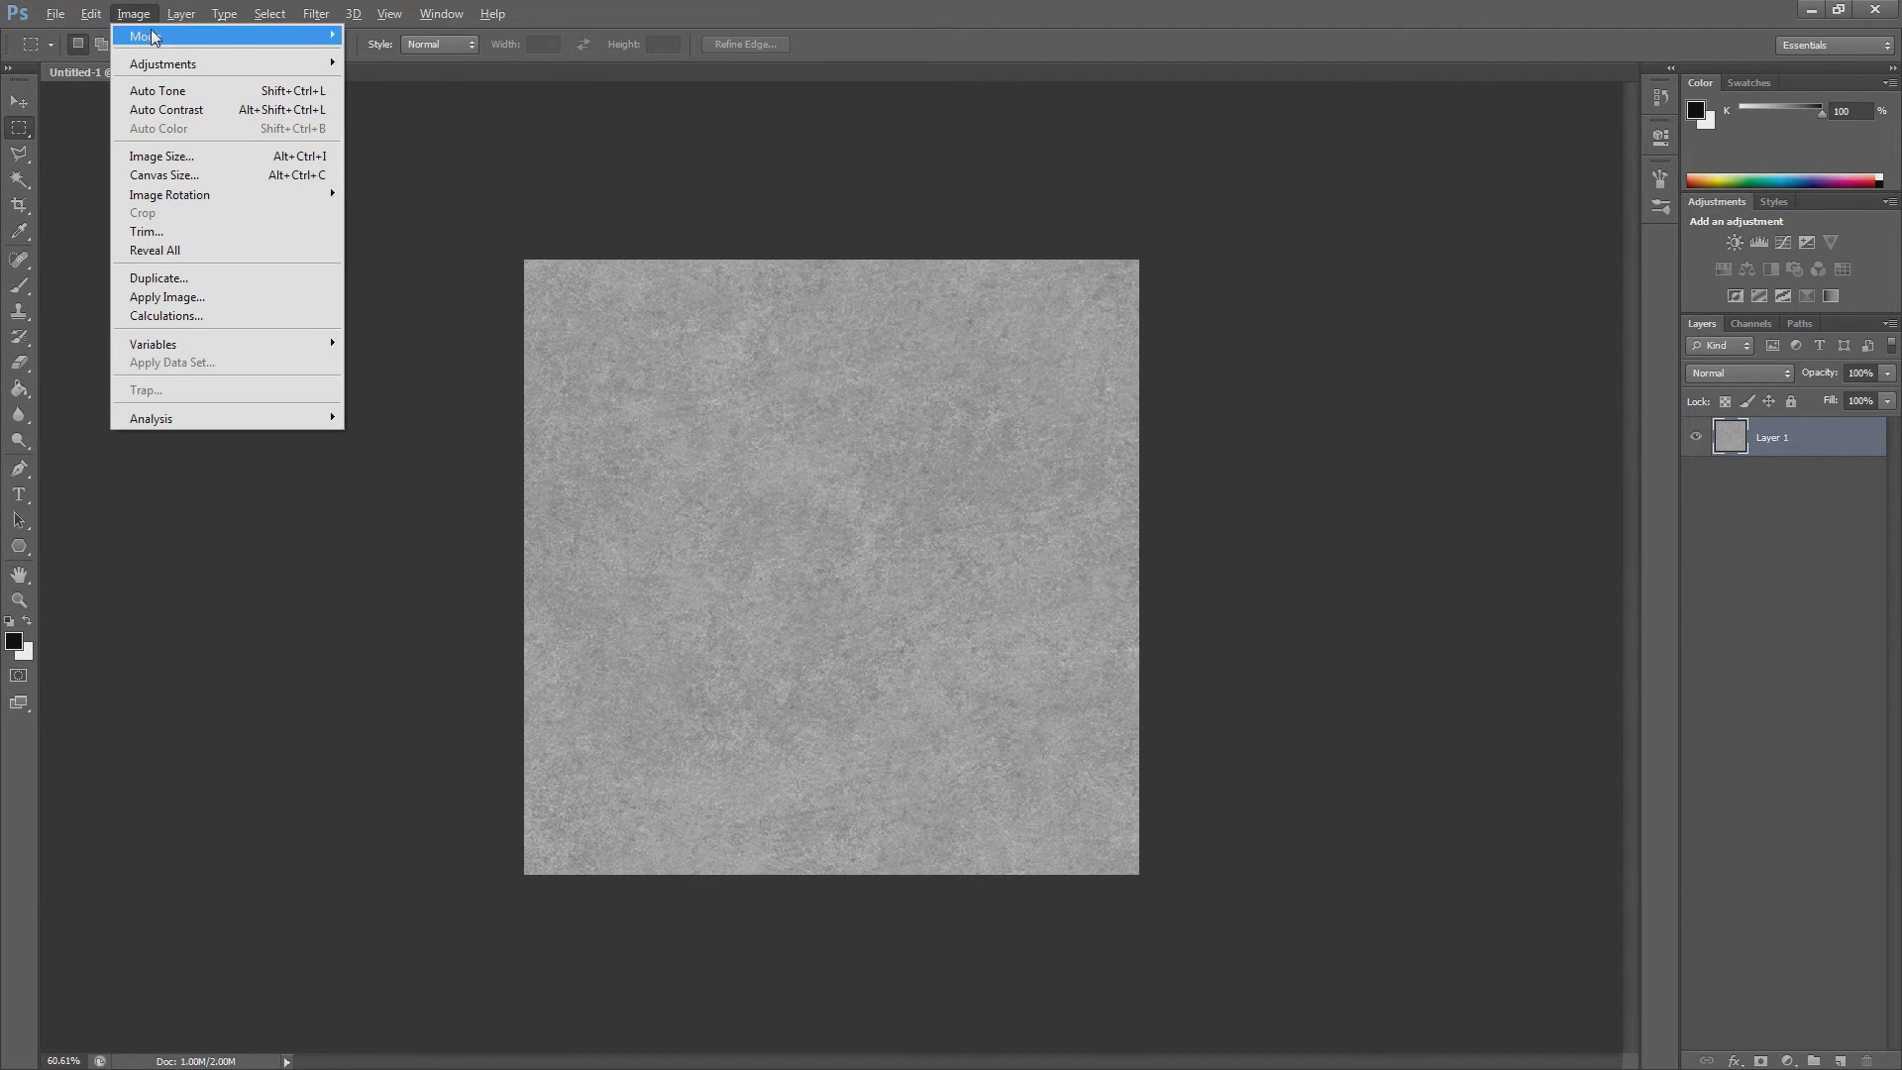
pyautogui.moveTo(164, 63)
pyautogui.click(406, 64)
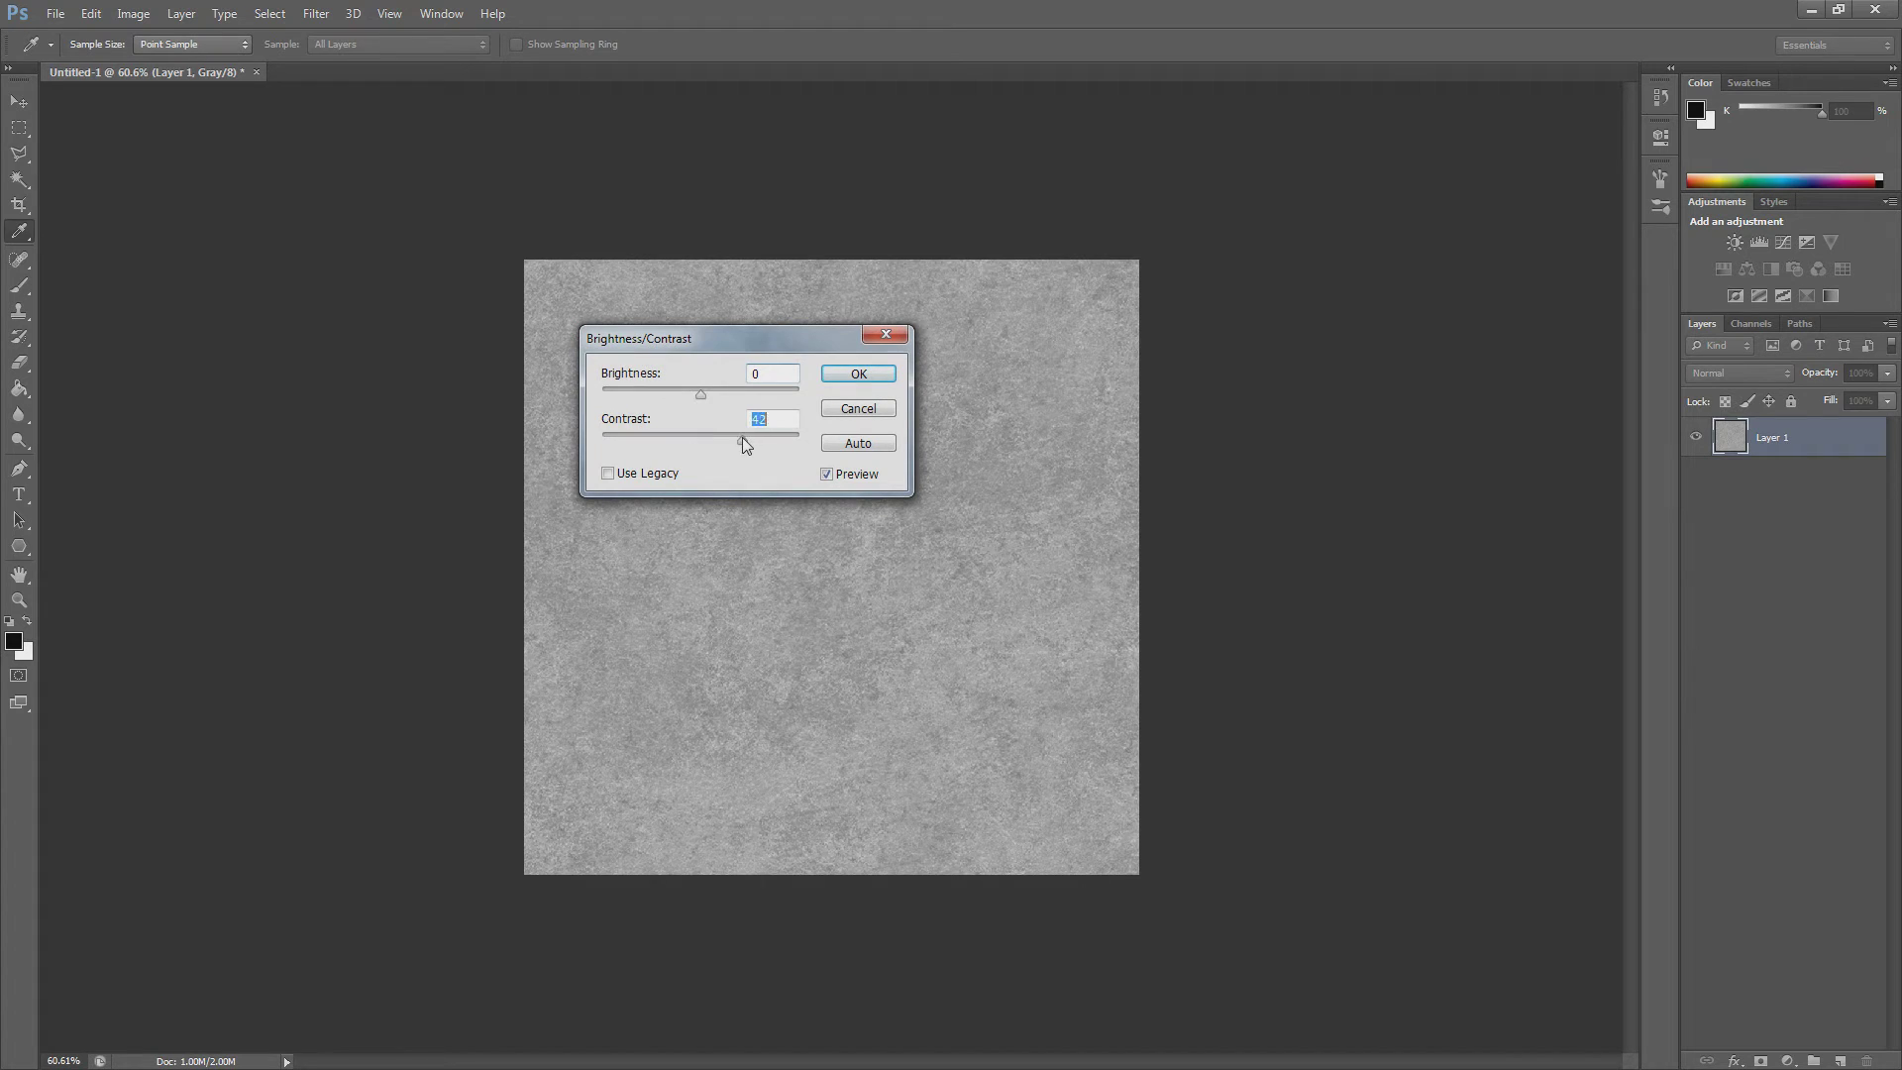
pyautogui.moveTo(701, 395); pyautogui.dragTo(665, 390)
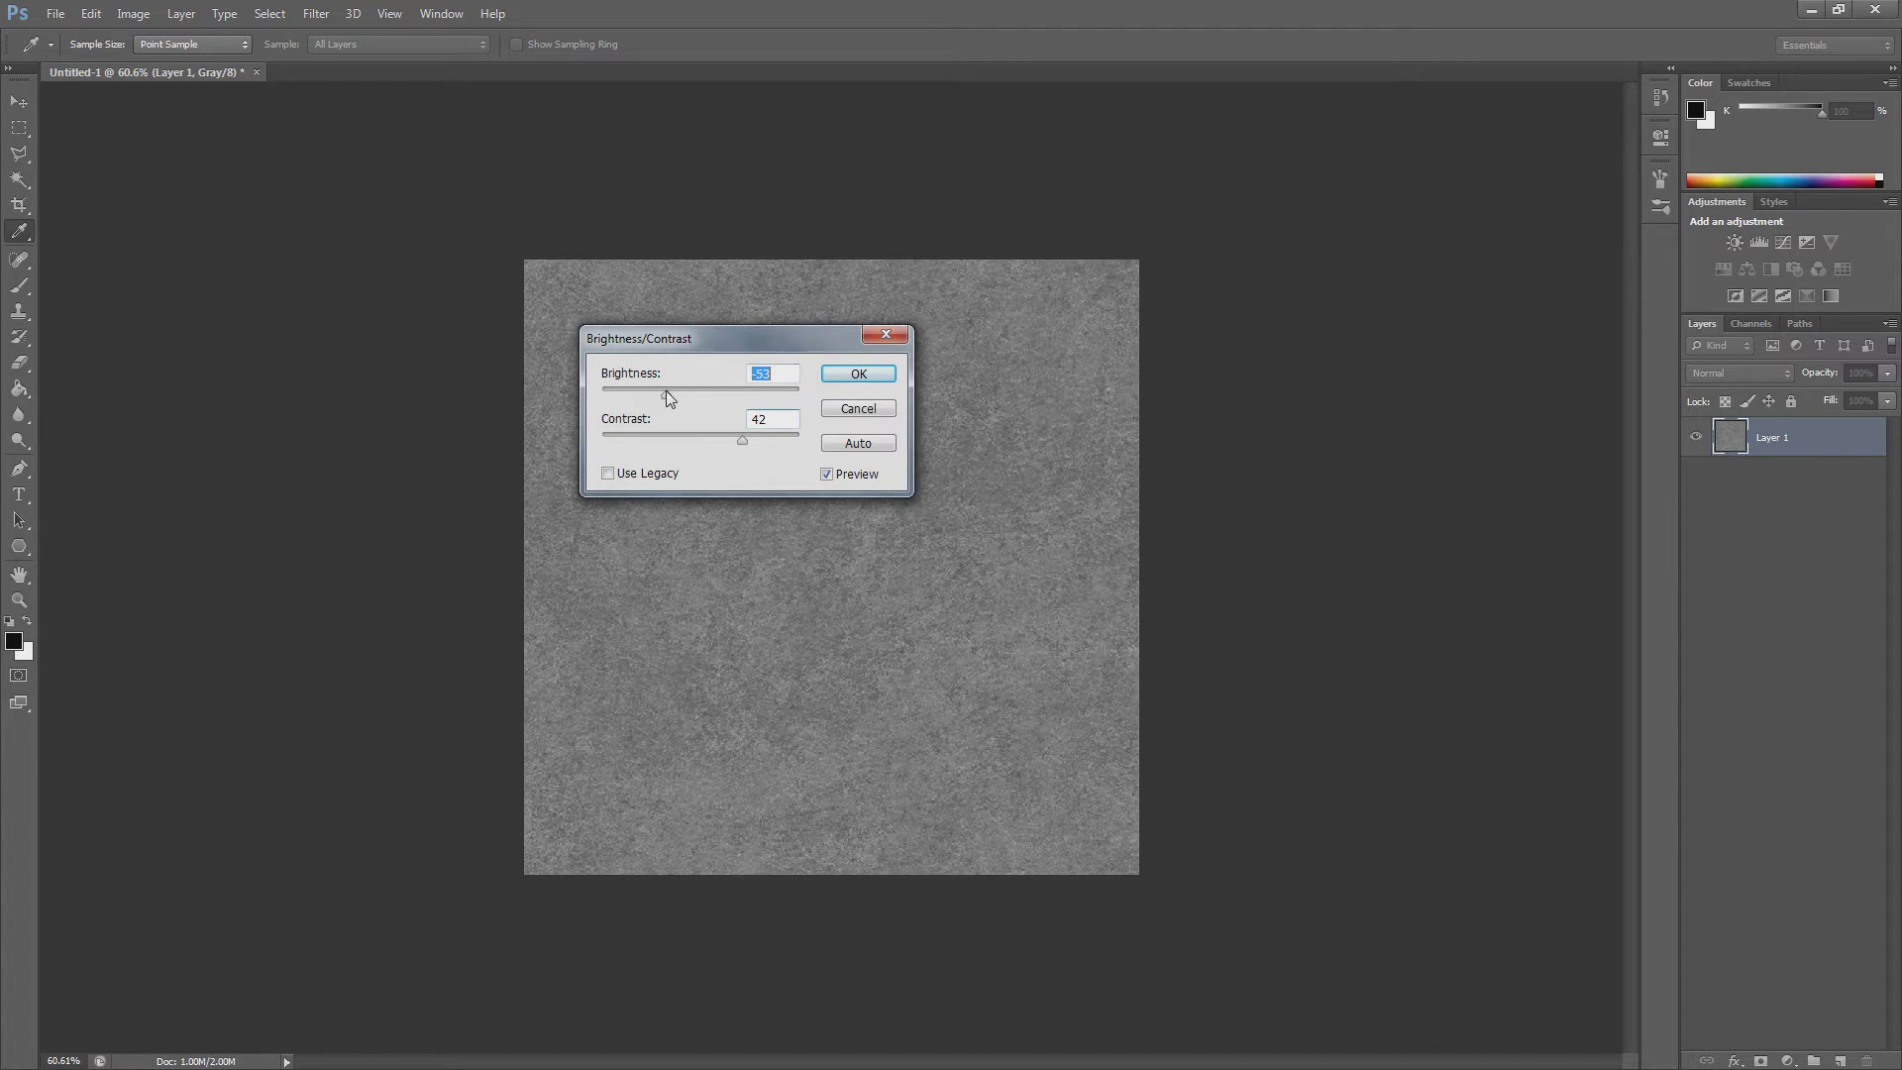
pyautogui.click(858, 373)
pyautogui.press('m')
# Step: Generate a tileable normal map from the texture layer with the normal map plugin and set its size to 0
pyautogui.hotkey('ctrl', 'shift', 's')
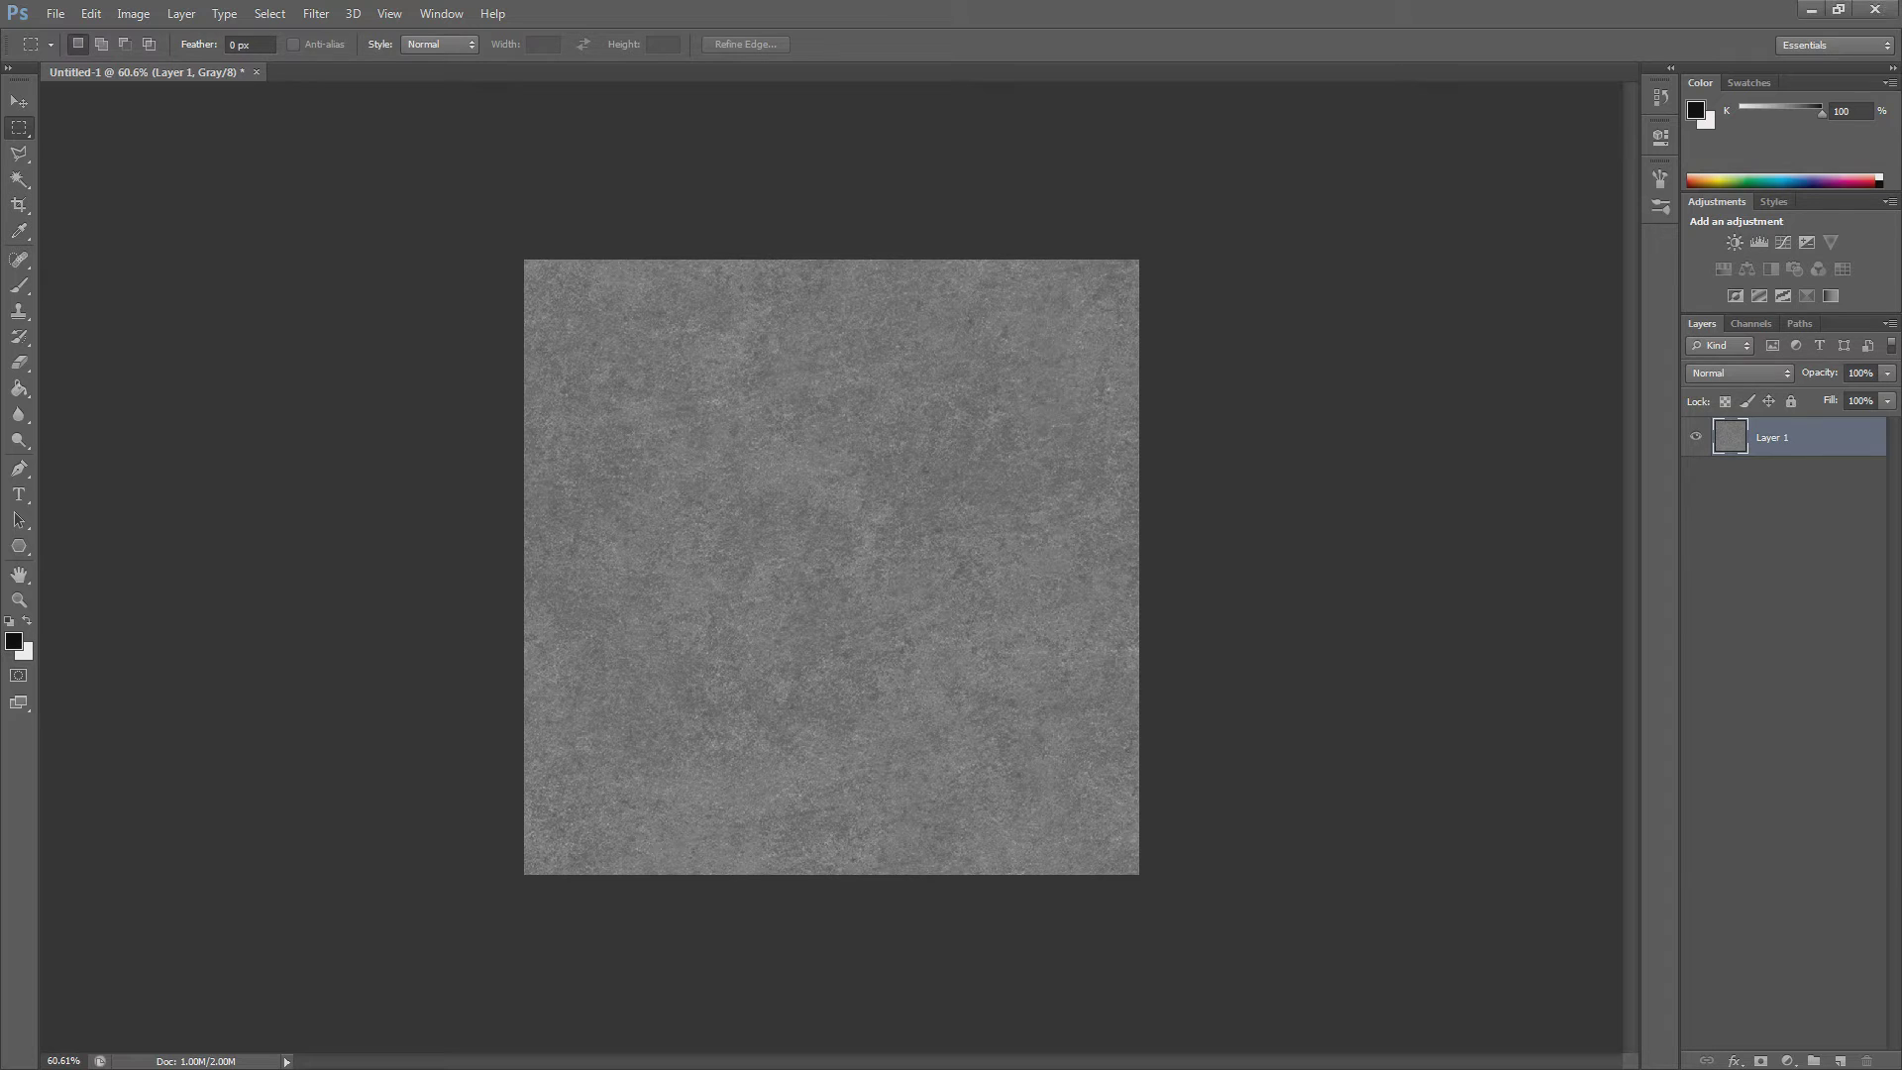
pyautogui.moveTo(496, 215); pyautogui.dragTo(310, 155)
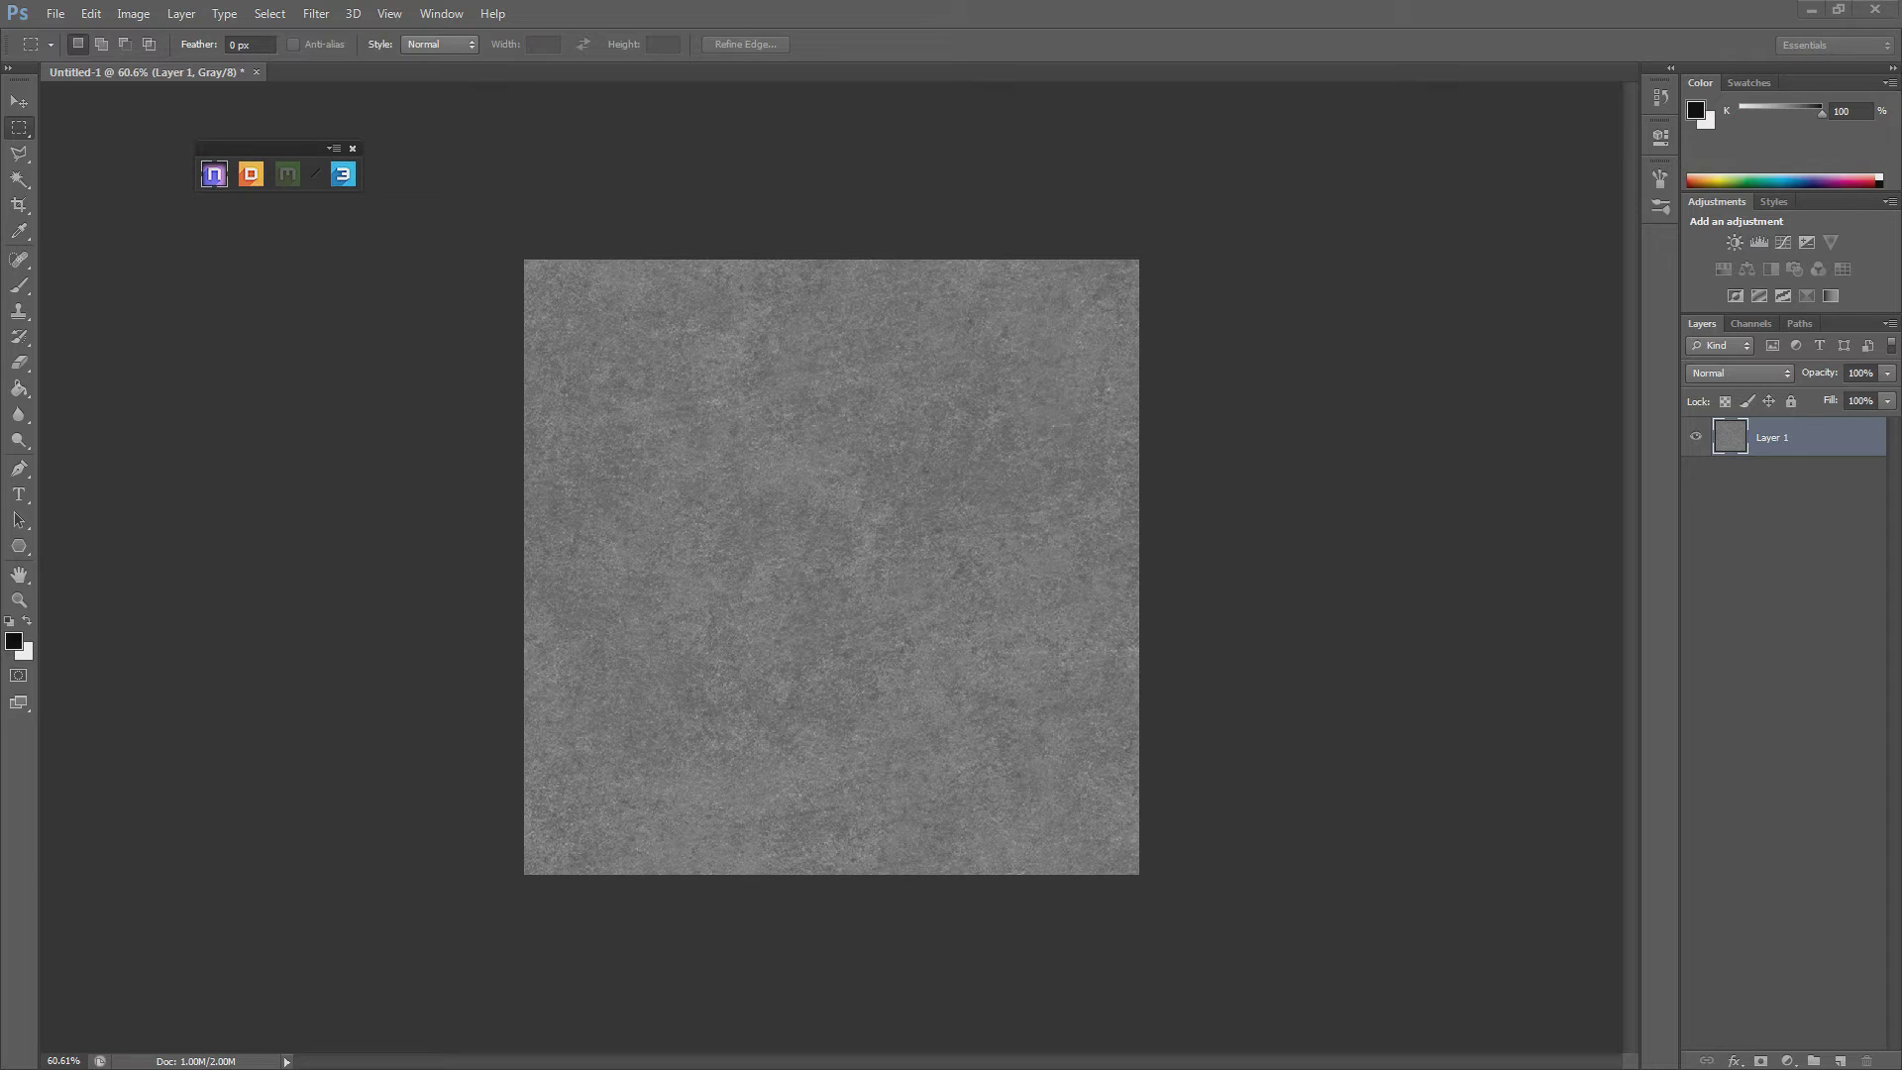
pyautogui.moveTo(382, 377); pyautogui.dragTo(352, 290)
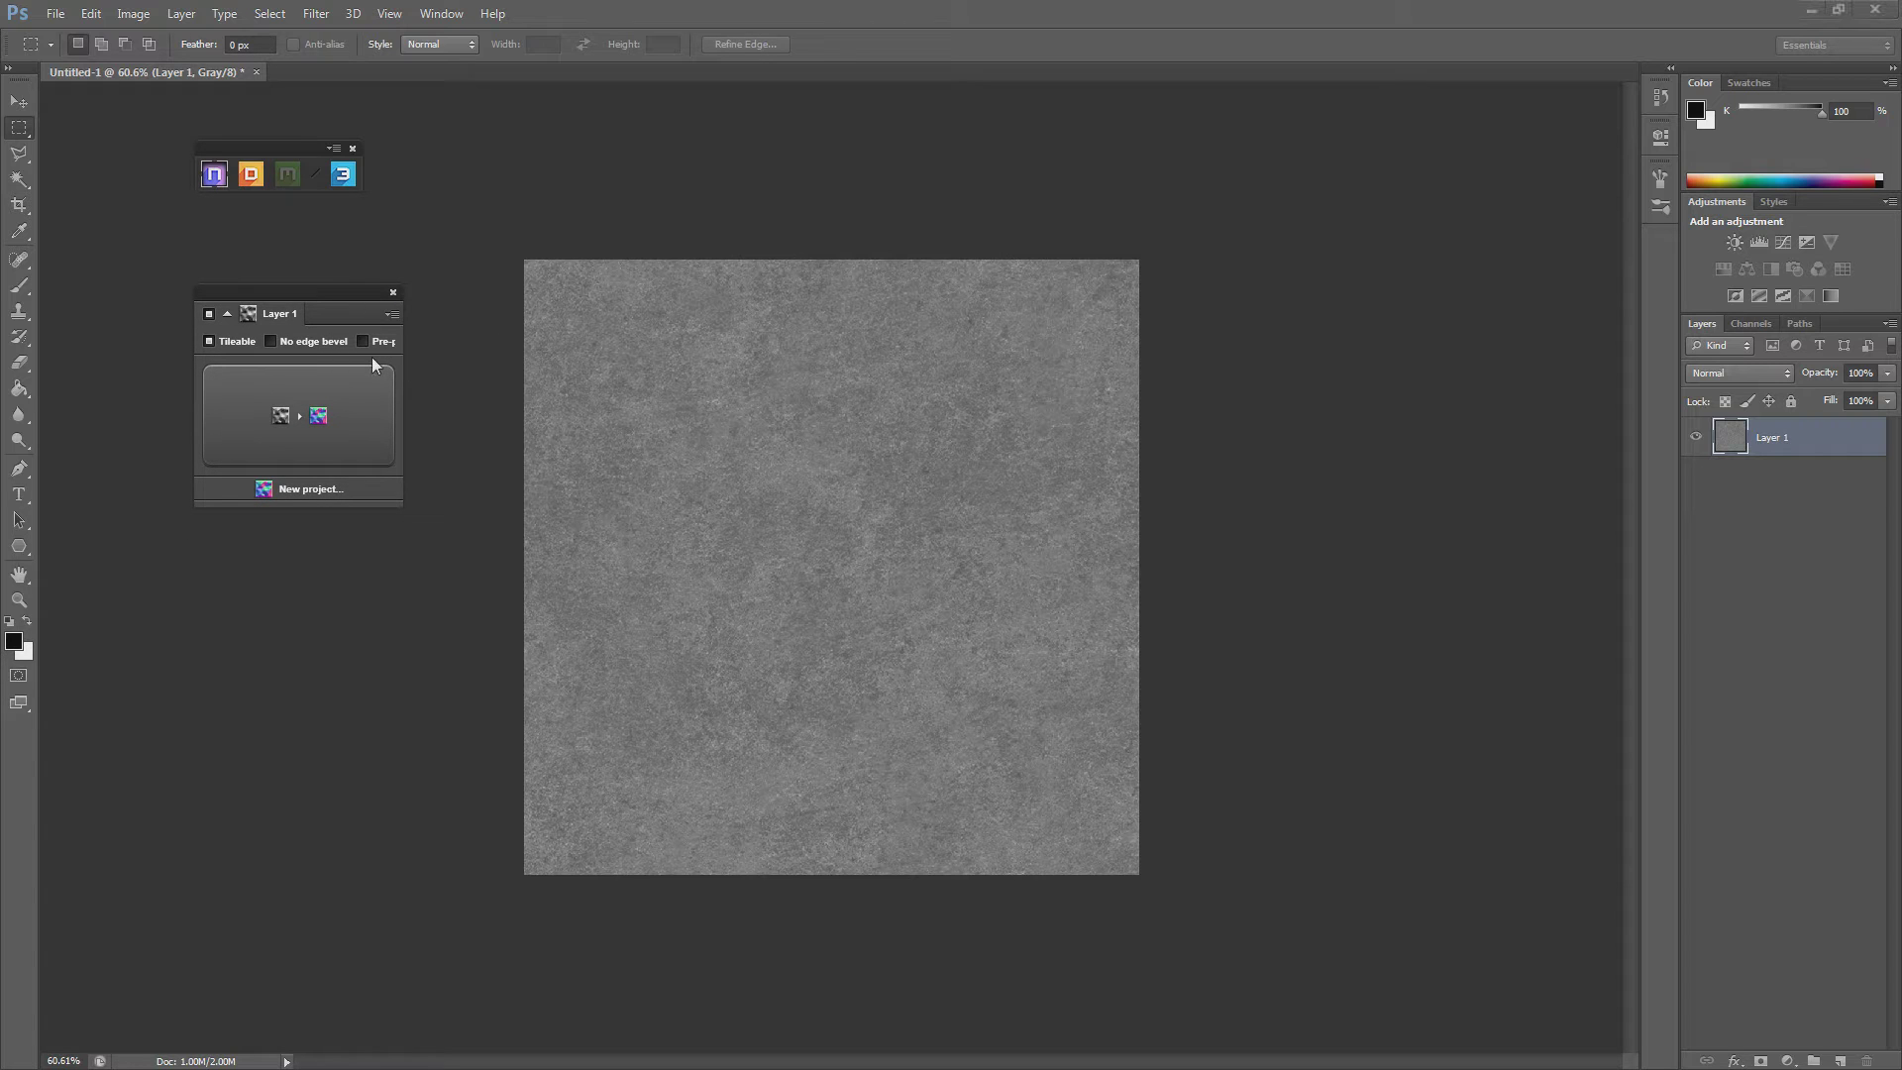
pyautogui.click(342, 401)
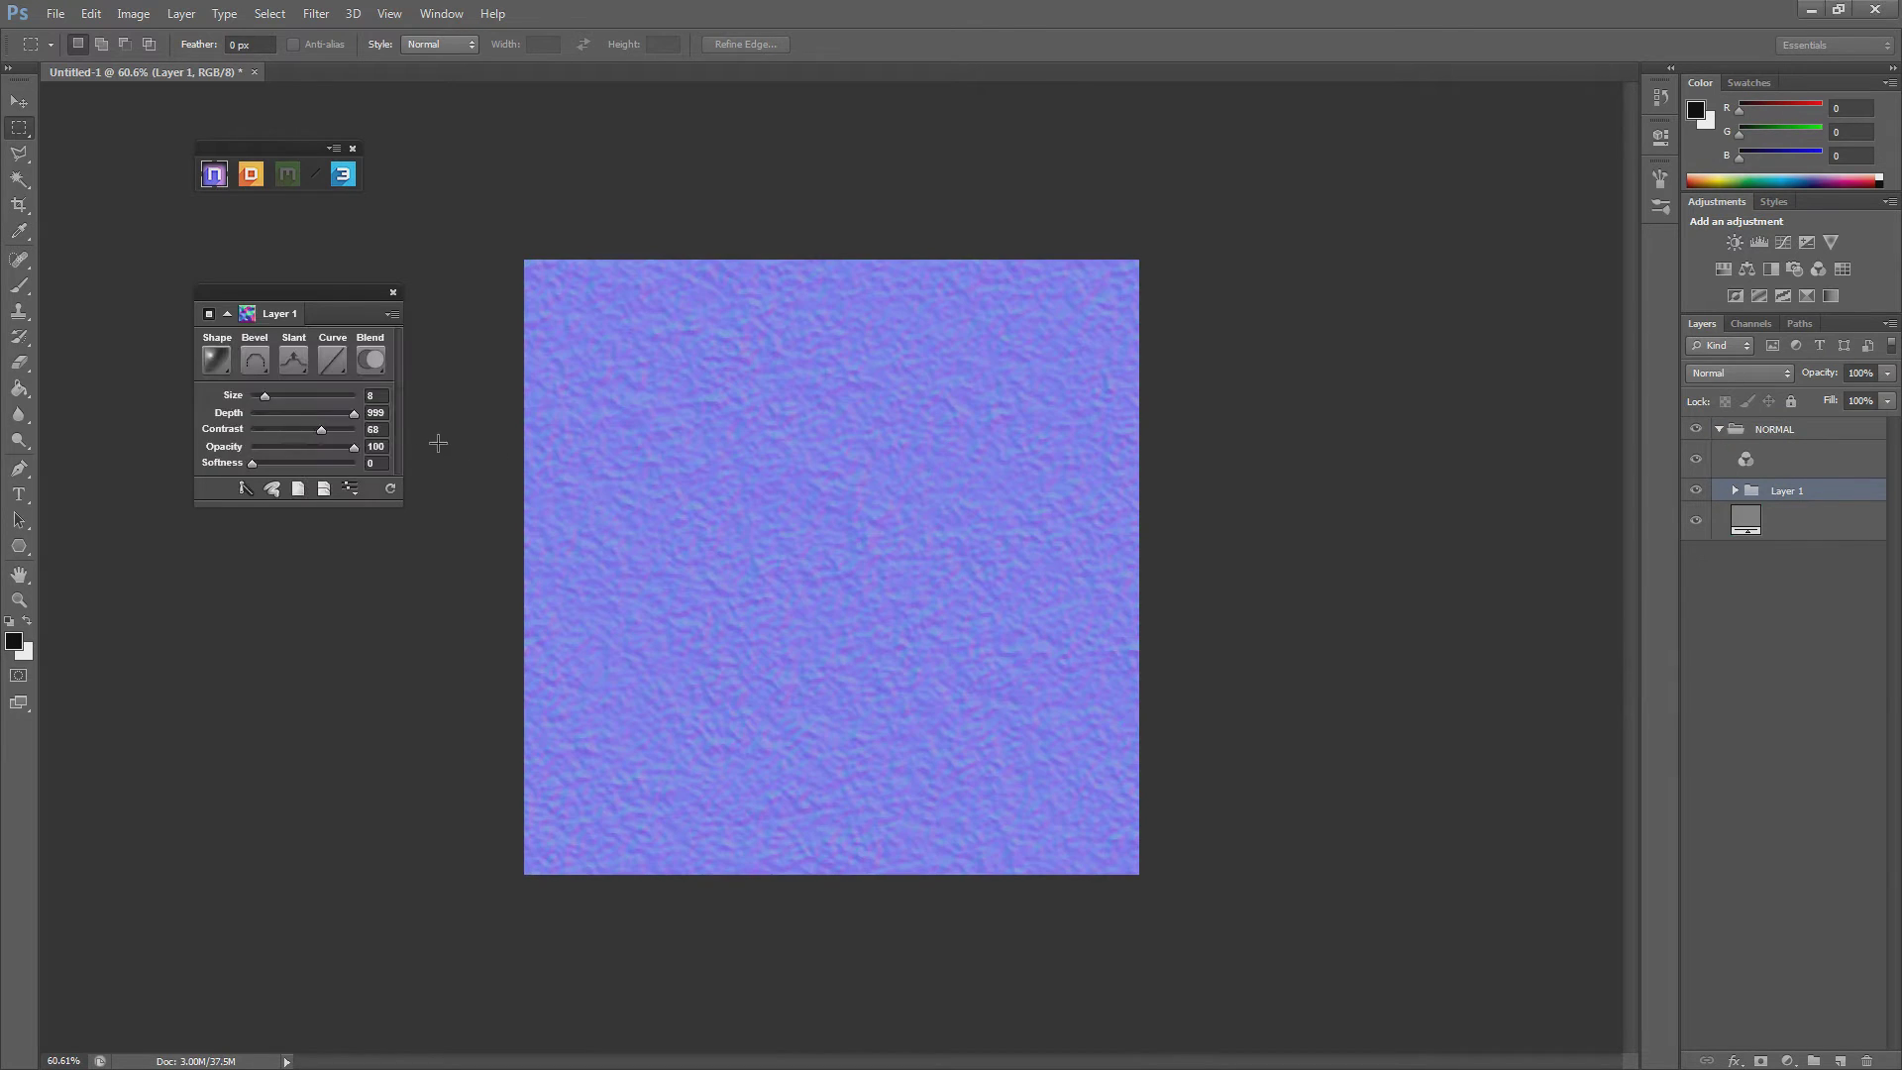
pyautogui.moveTo(68, 448); pyautogui.dragTo(212, 380)
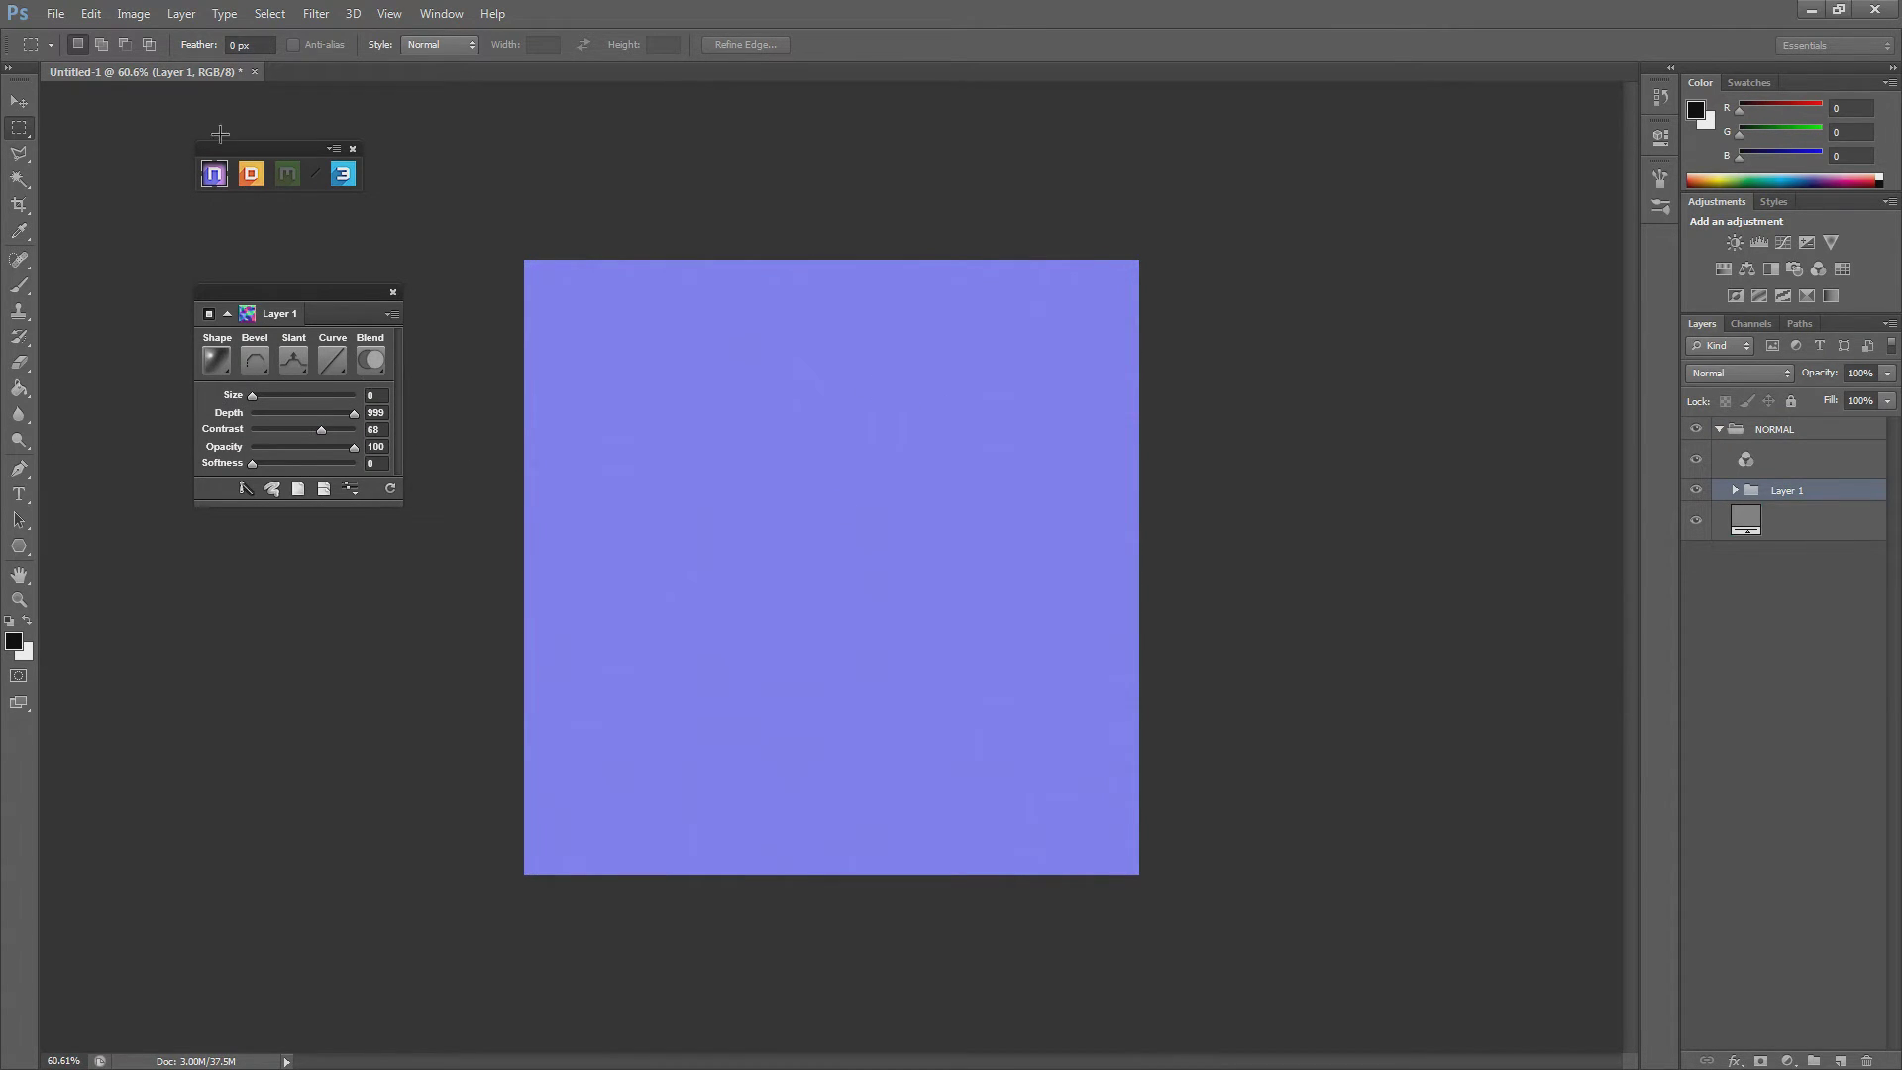
# Step: Save the normal map as the 24 bits/pixel Targa file iron_nrm.tga in the IronMaterial folder
pyautogui.click(55, 13)
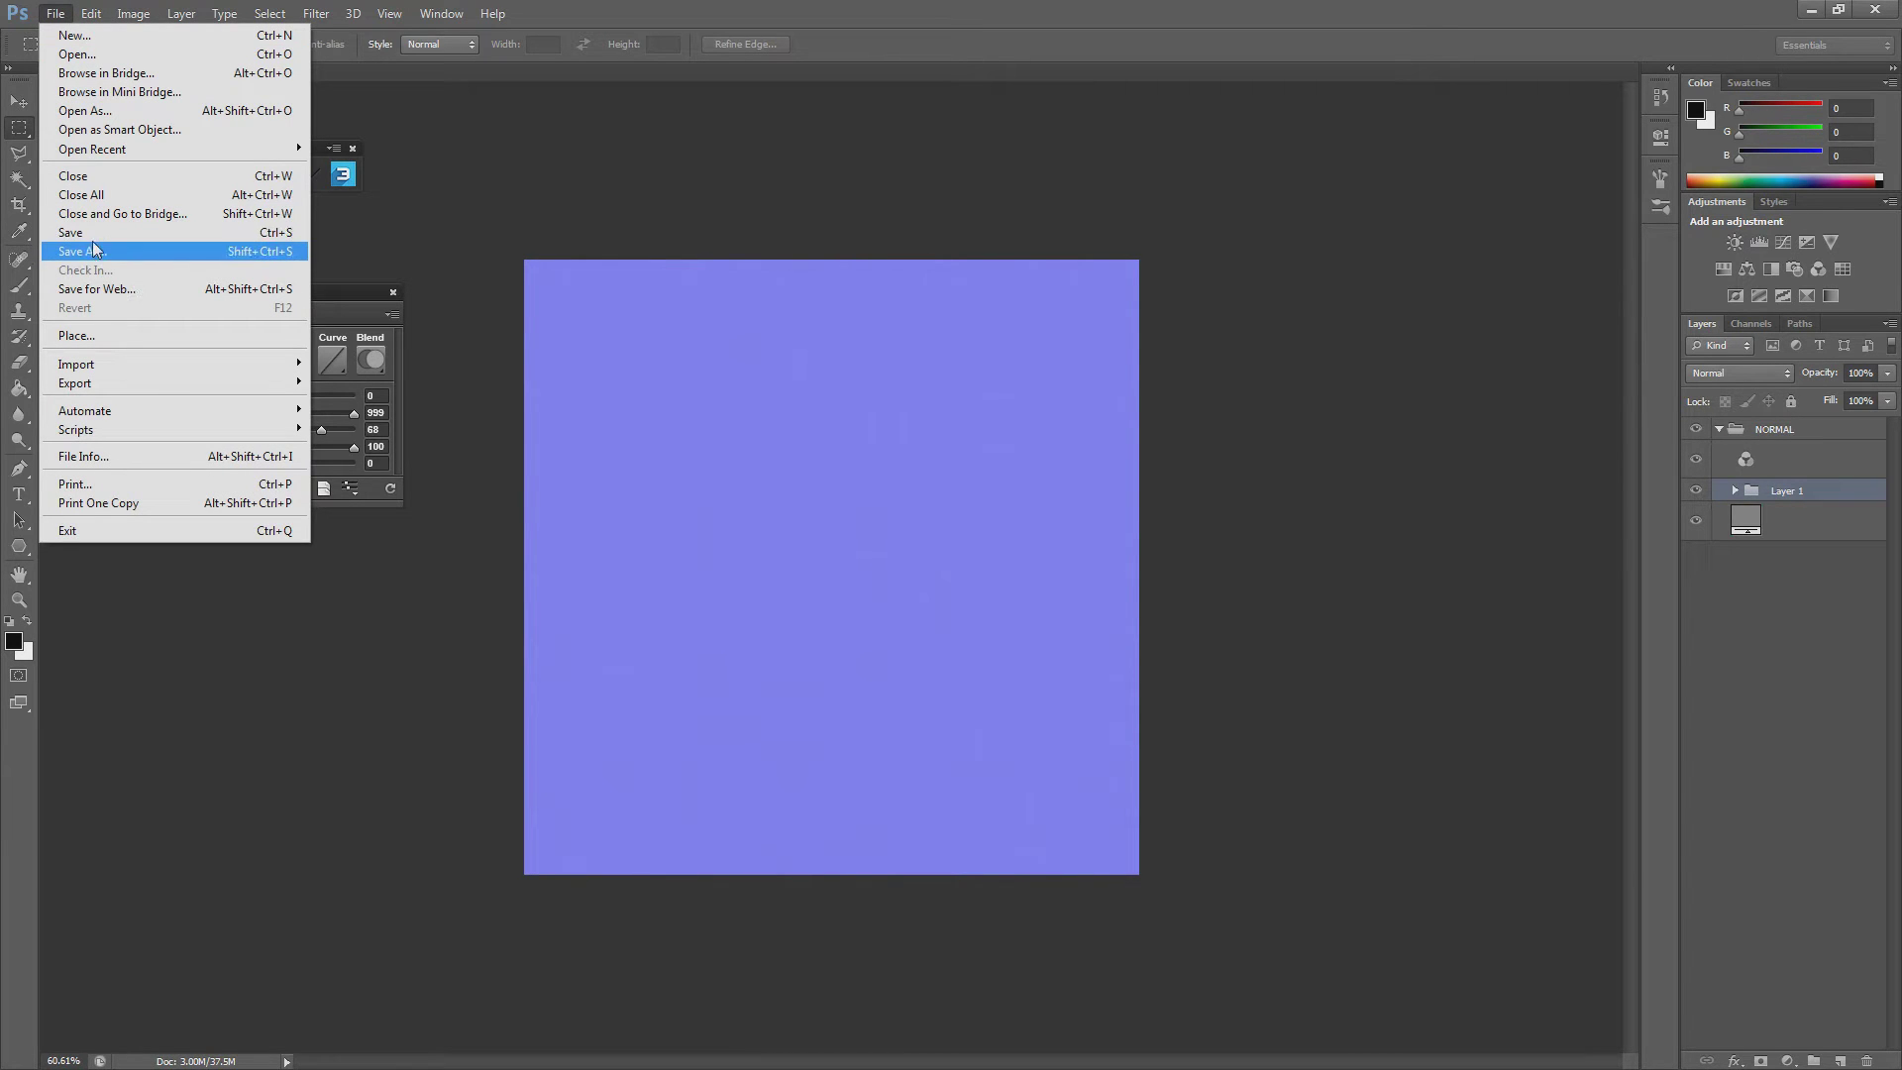
pyautogui.click(93, 245)
pyautogui.click(1149, 753)
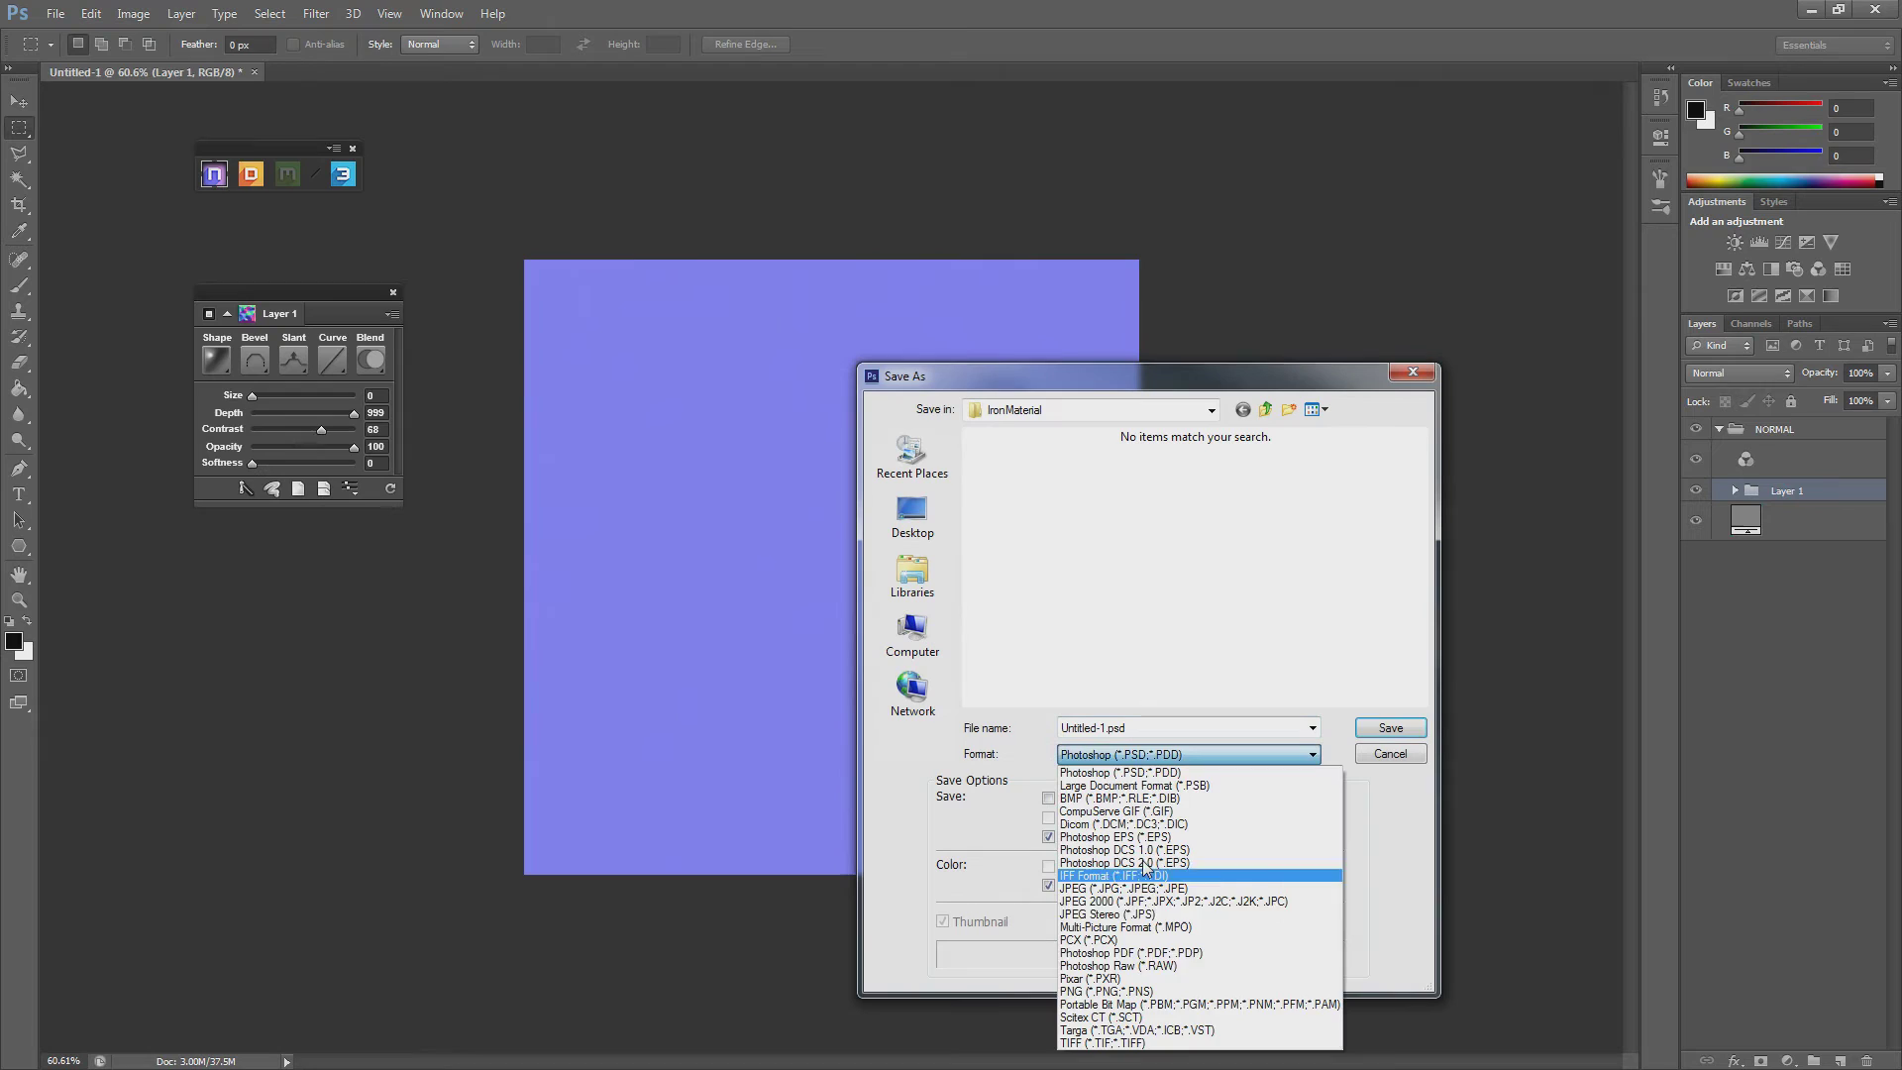
pyautogui.click(1132, 1029)
pyautogui.click(1107, 728)
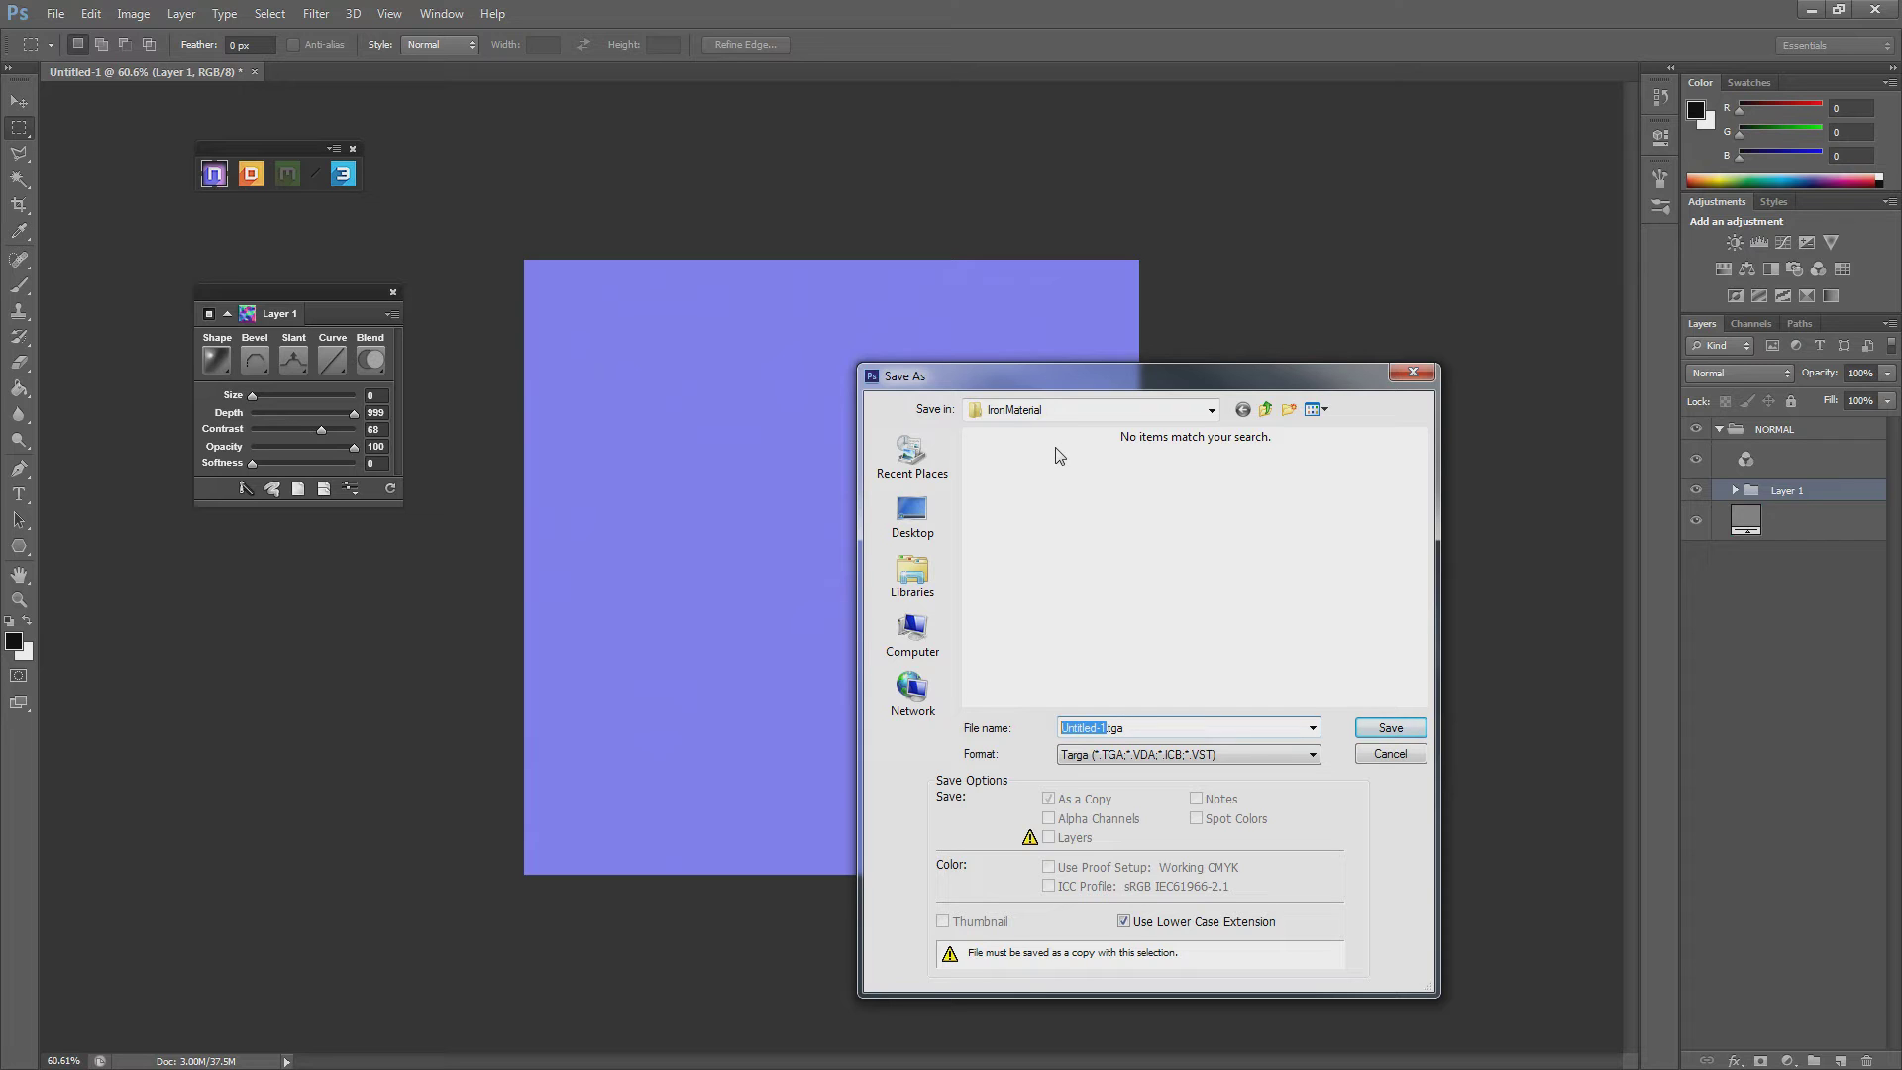
pyautogui.write('ir')
pyautogui.write('on_nrm')
pyautogui.press('Return')
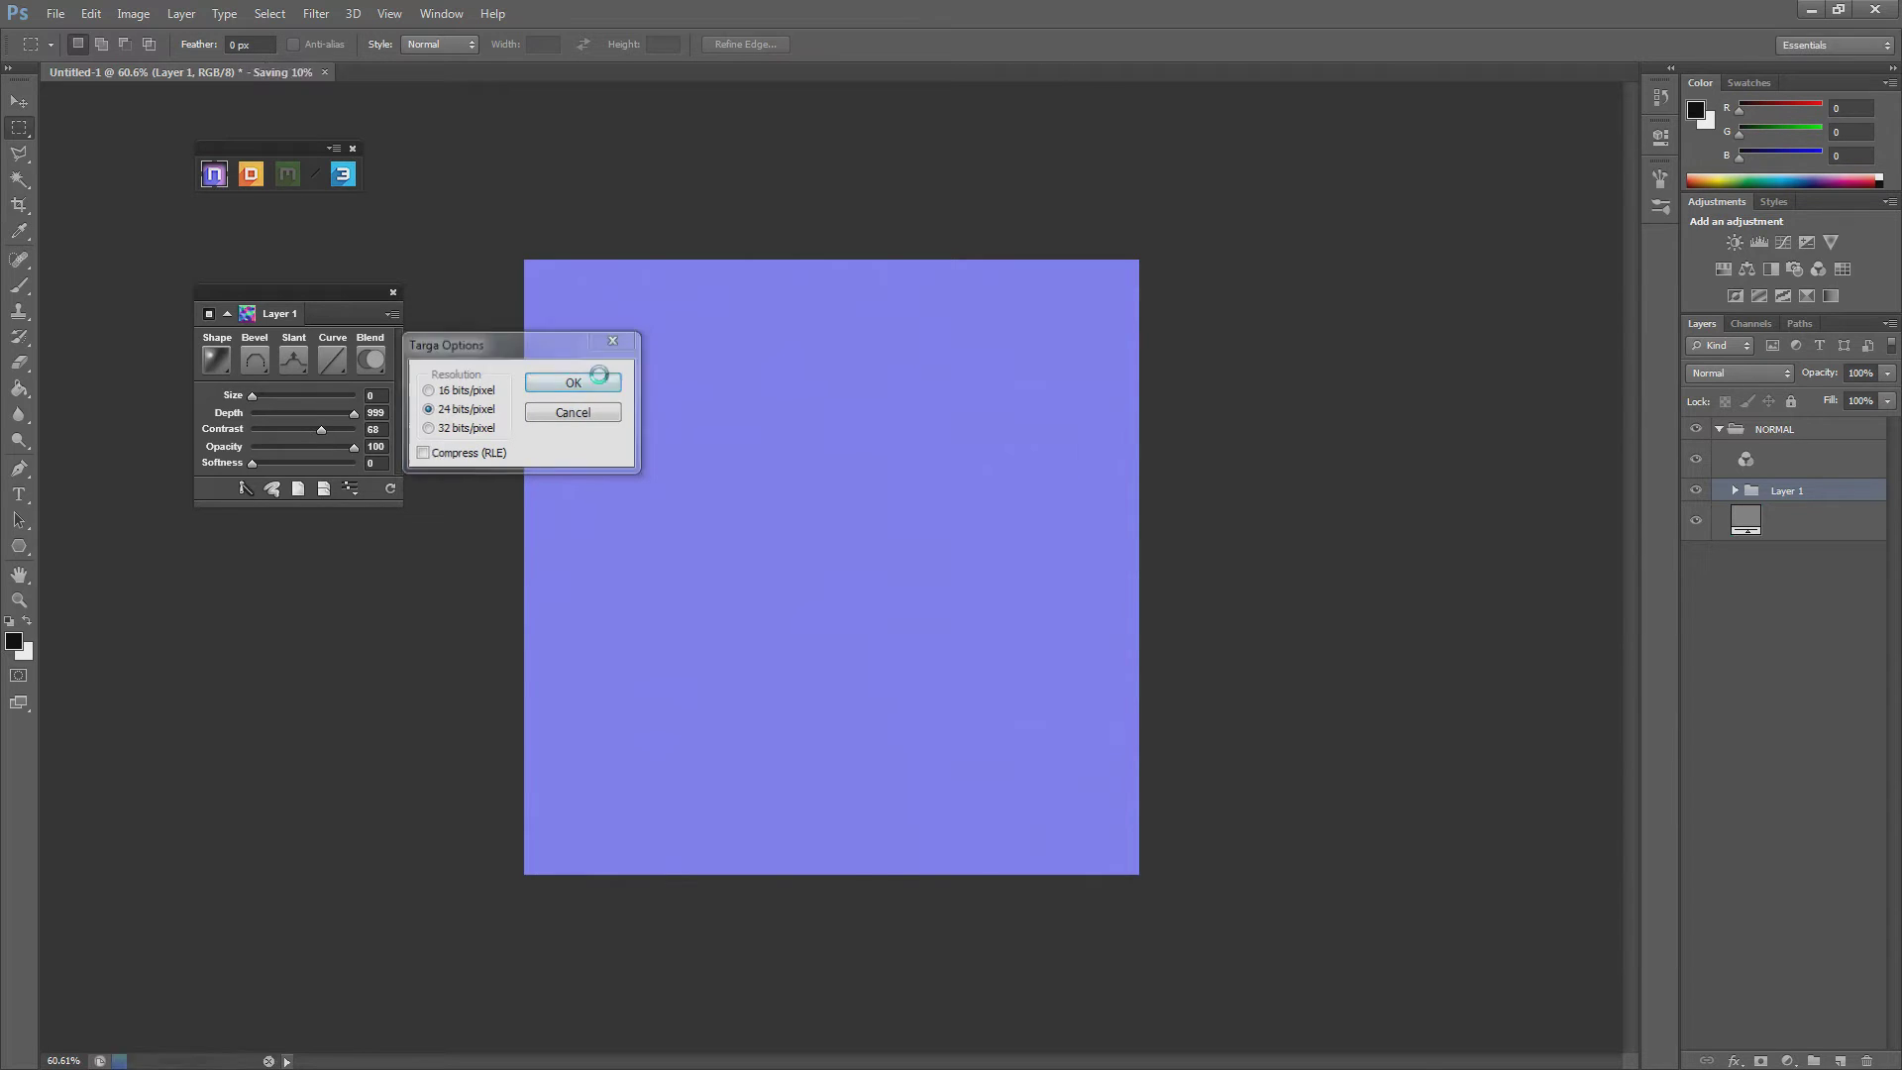
pyautogui.click(615, 382)
# Step: Undo the normal map conversion back to the darkened gray metal texture
pyautogui.hotkey('ctrl', 'alt', 'z')
pyautogui.hotkey('ctrl', 'alt', 'z')
pyautogui.hotkey('ctrl', 'alt', 'z')
pyautogui.hotkey('ctrl', 'alt', 'z')
pyautogui.hotkey('ctrl', 'alt', 'z')
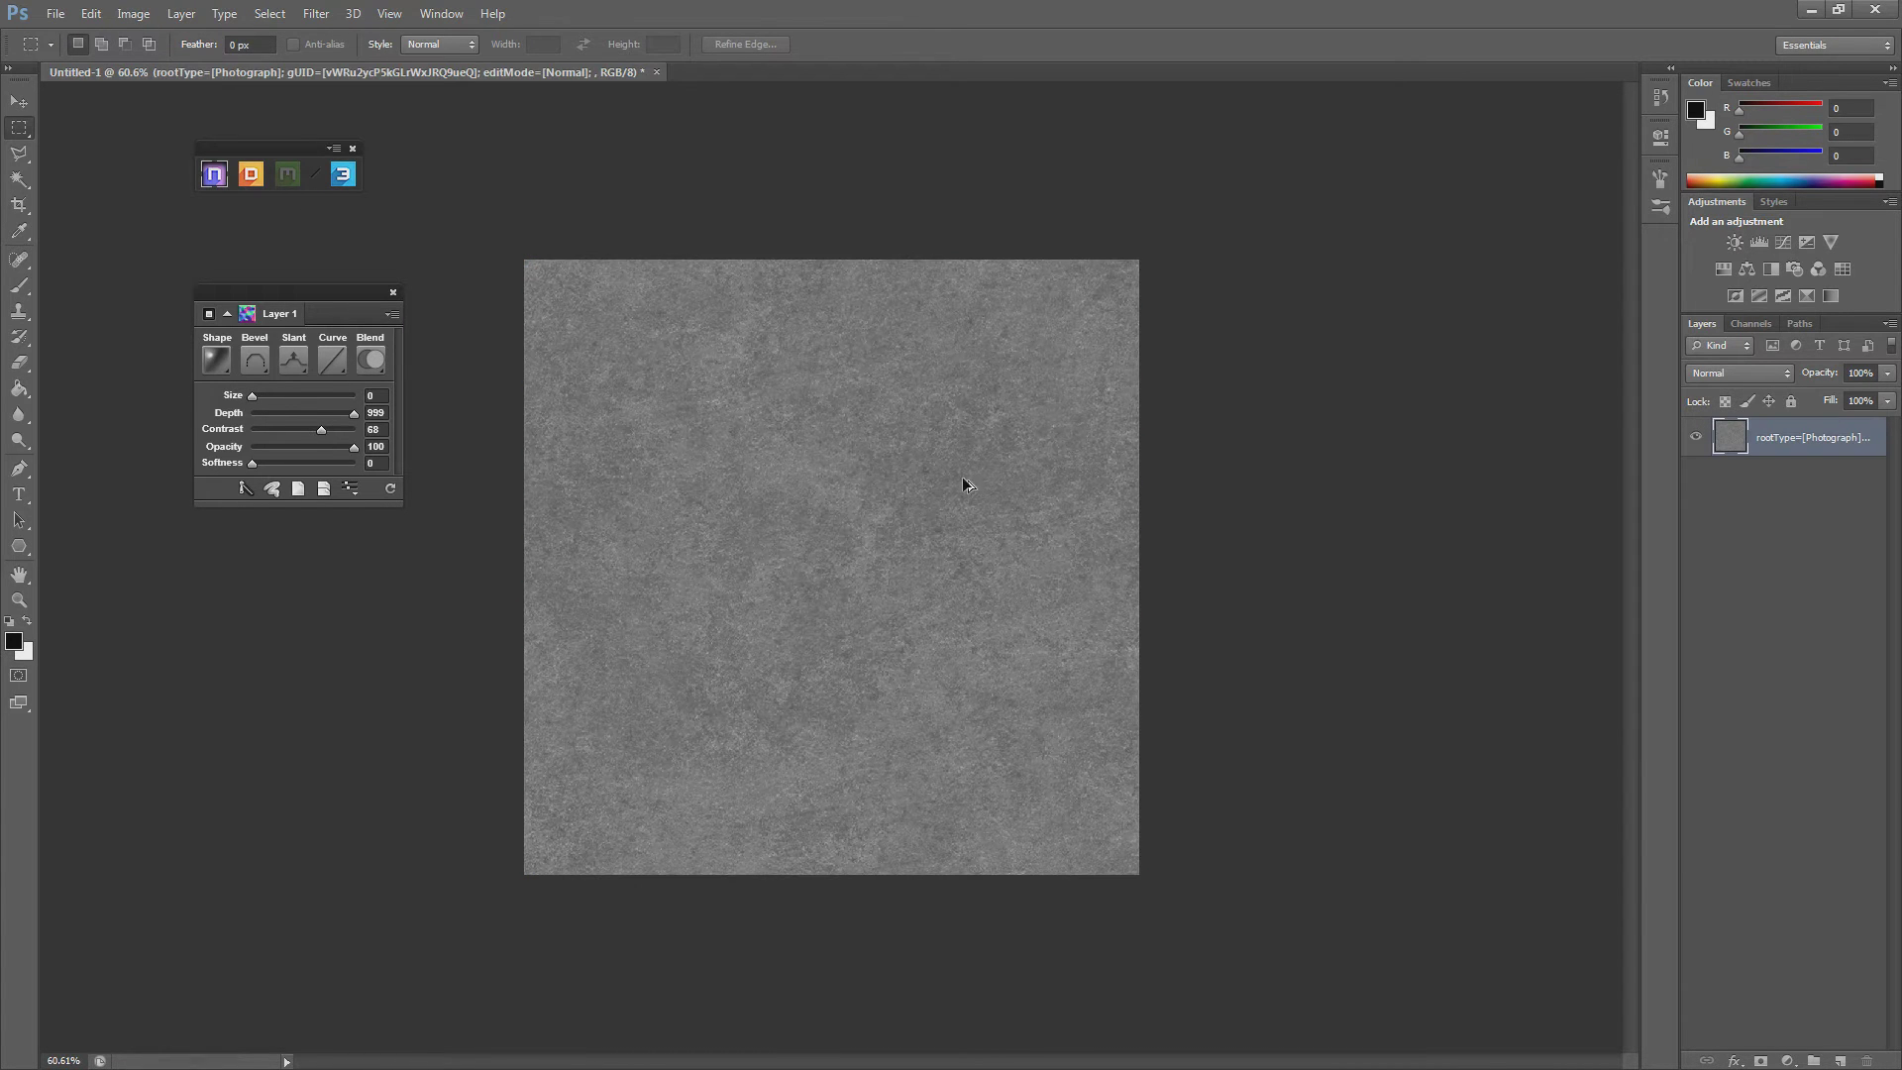
# Step: Save the gray texture as the 24 bits/pixel Targa file iron_albedo.tga in the IronMaterial folder
pyautogui.click(55, 13)
pyautogui.click(115, 248)
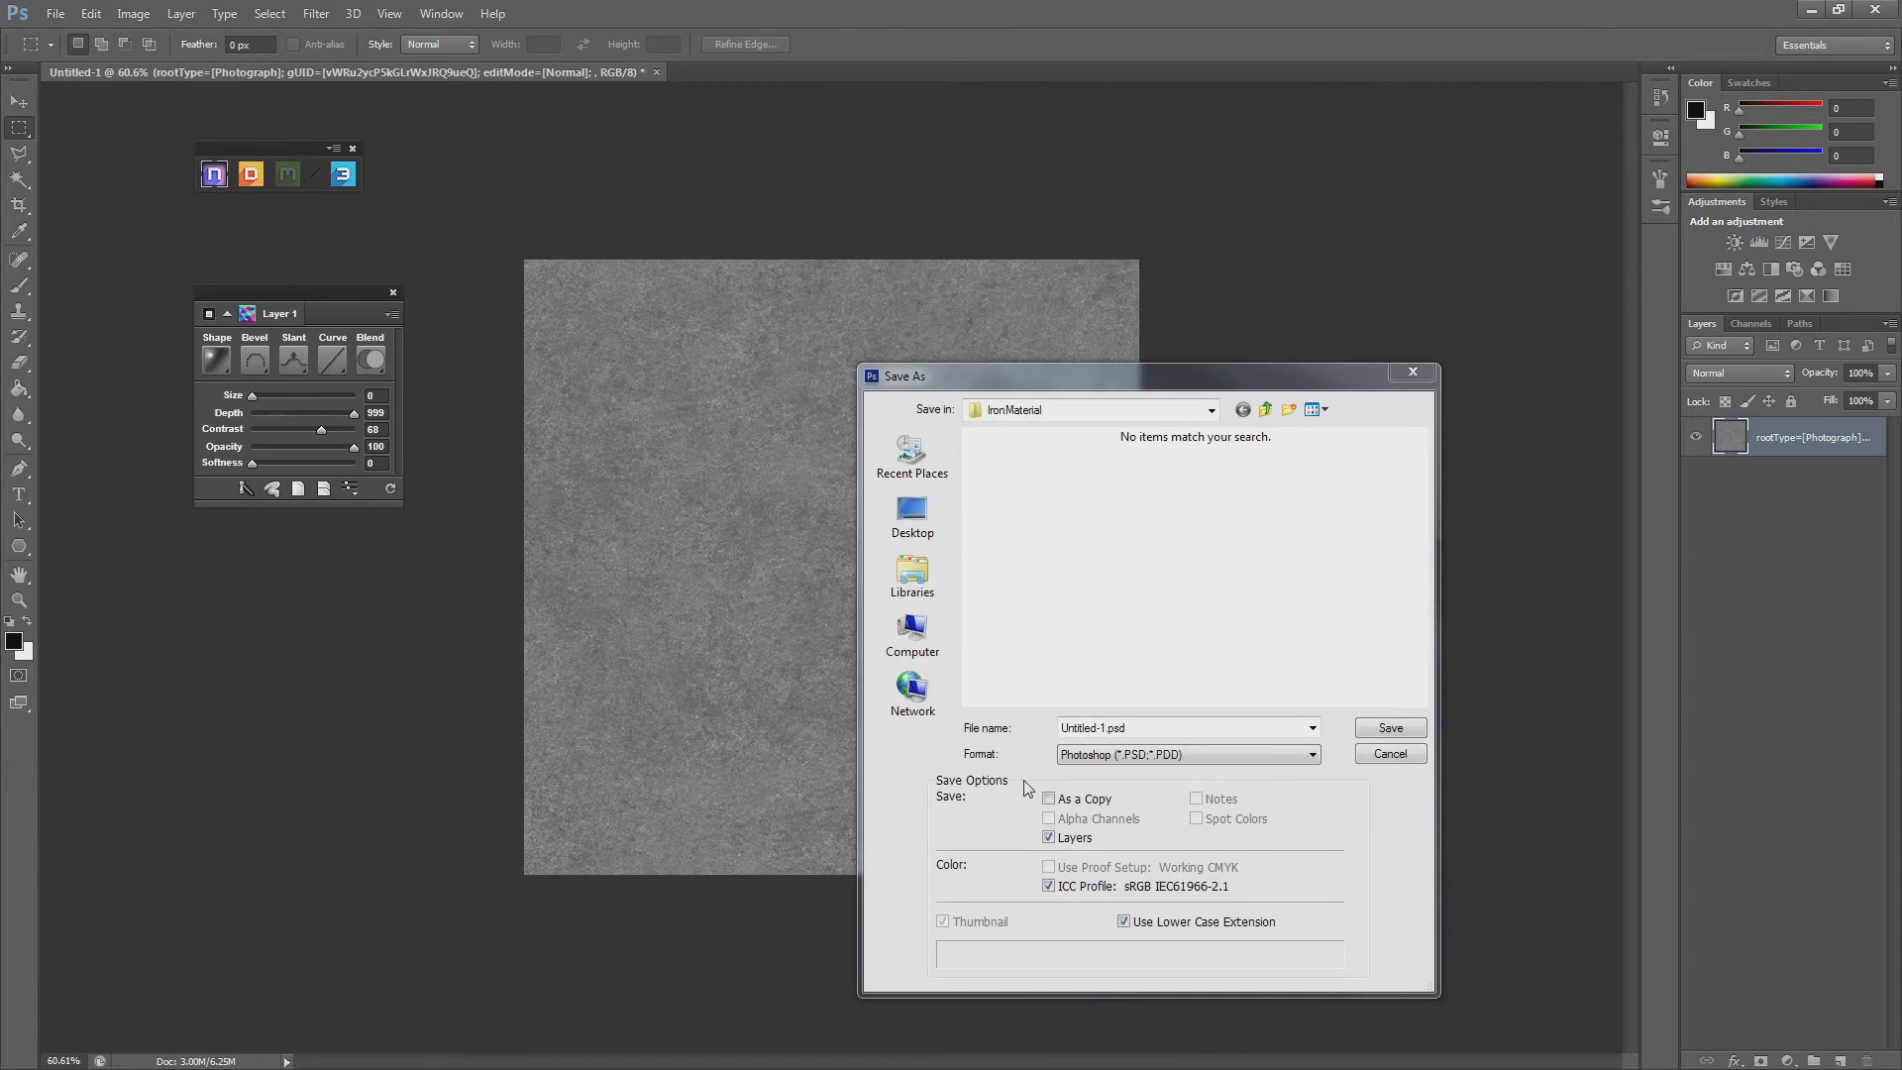
pyautogui.click(1148, 757)
pyautogui.click(1107, 1026)
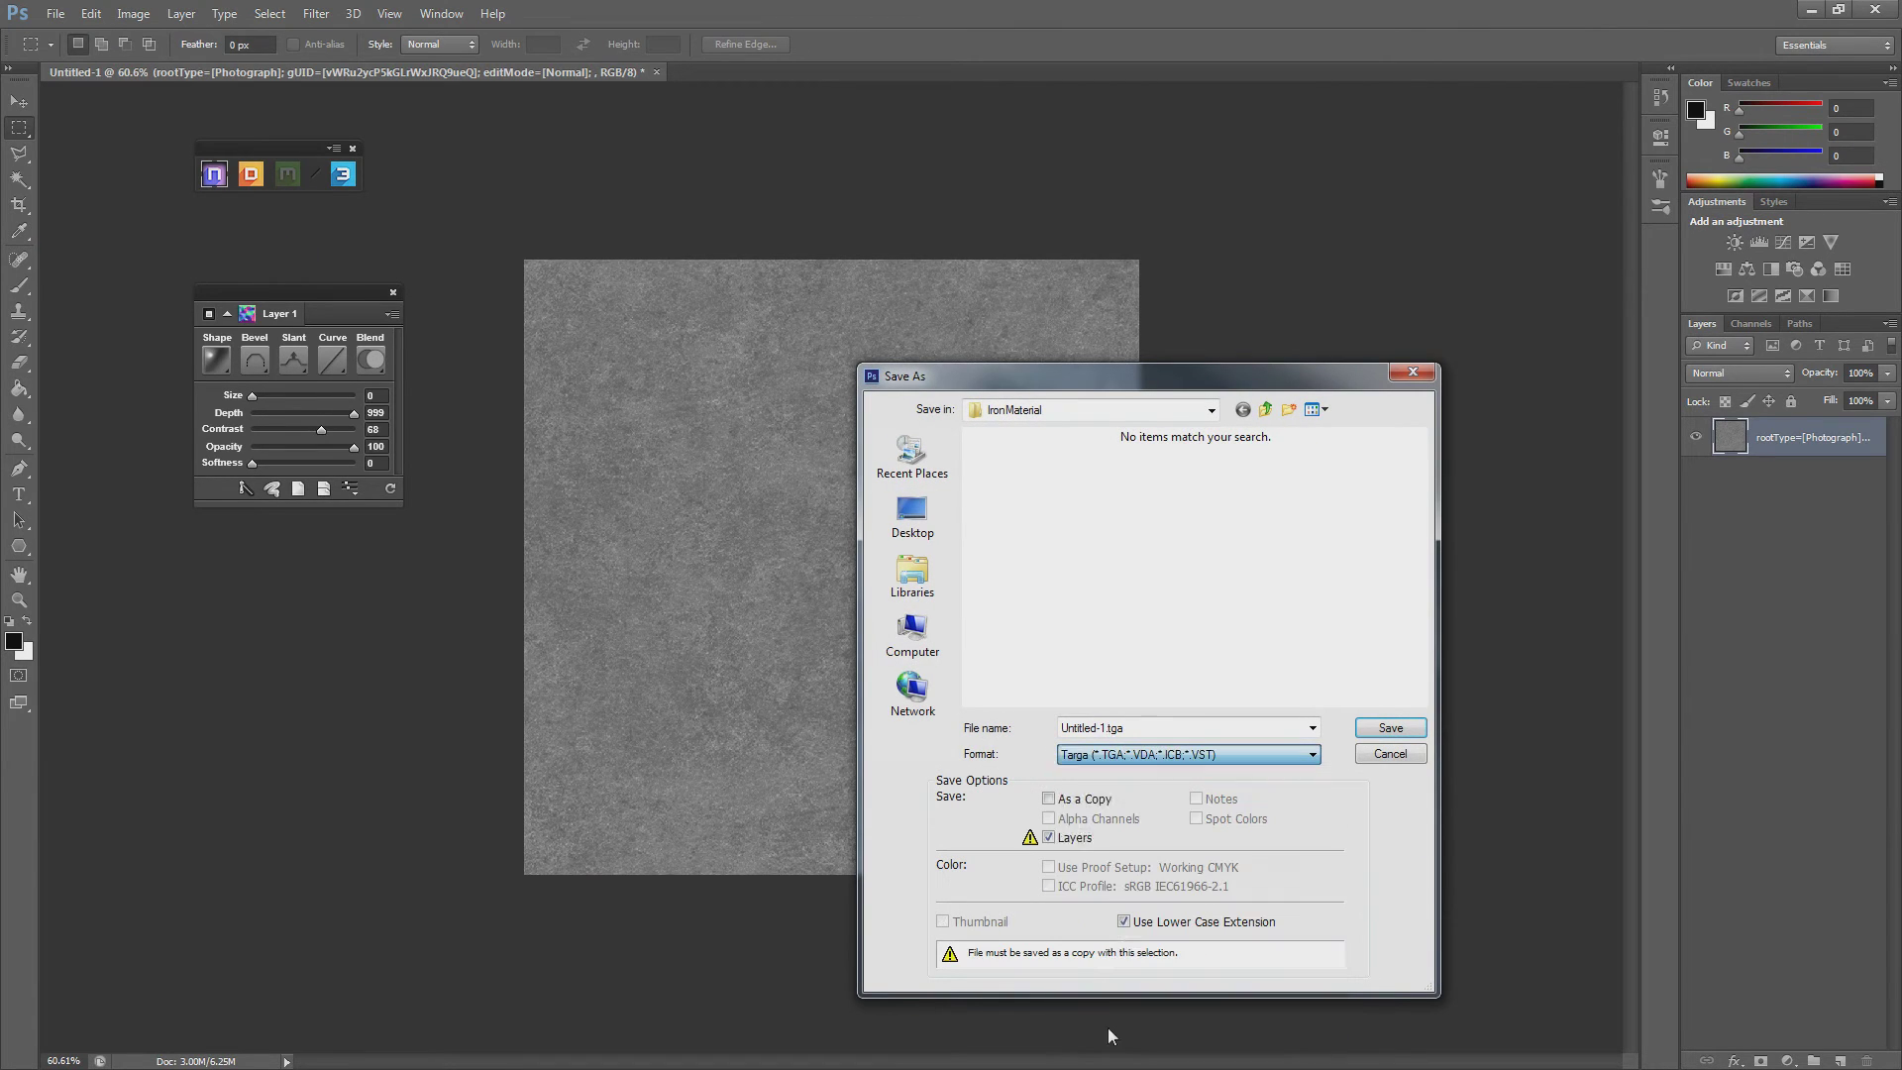
pyautogui.doubleClick(1105, 728)
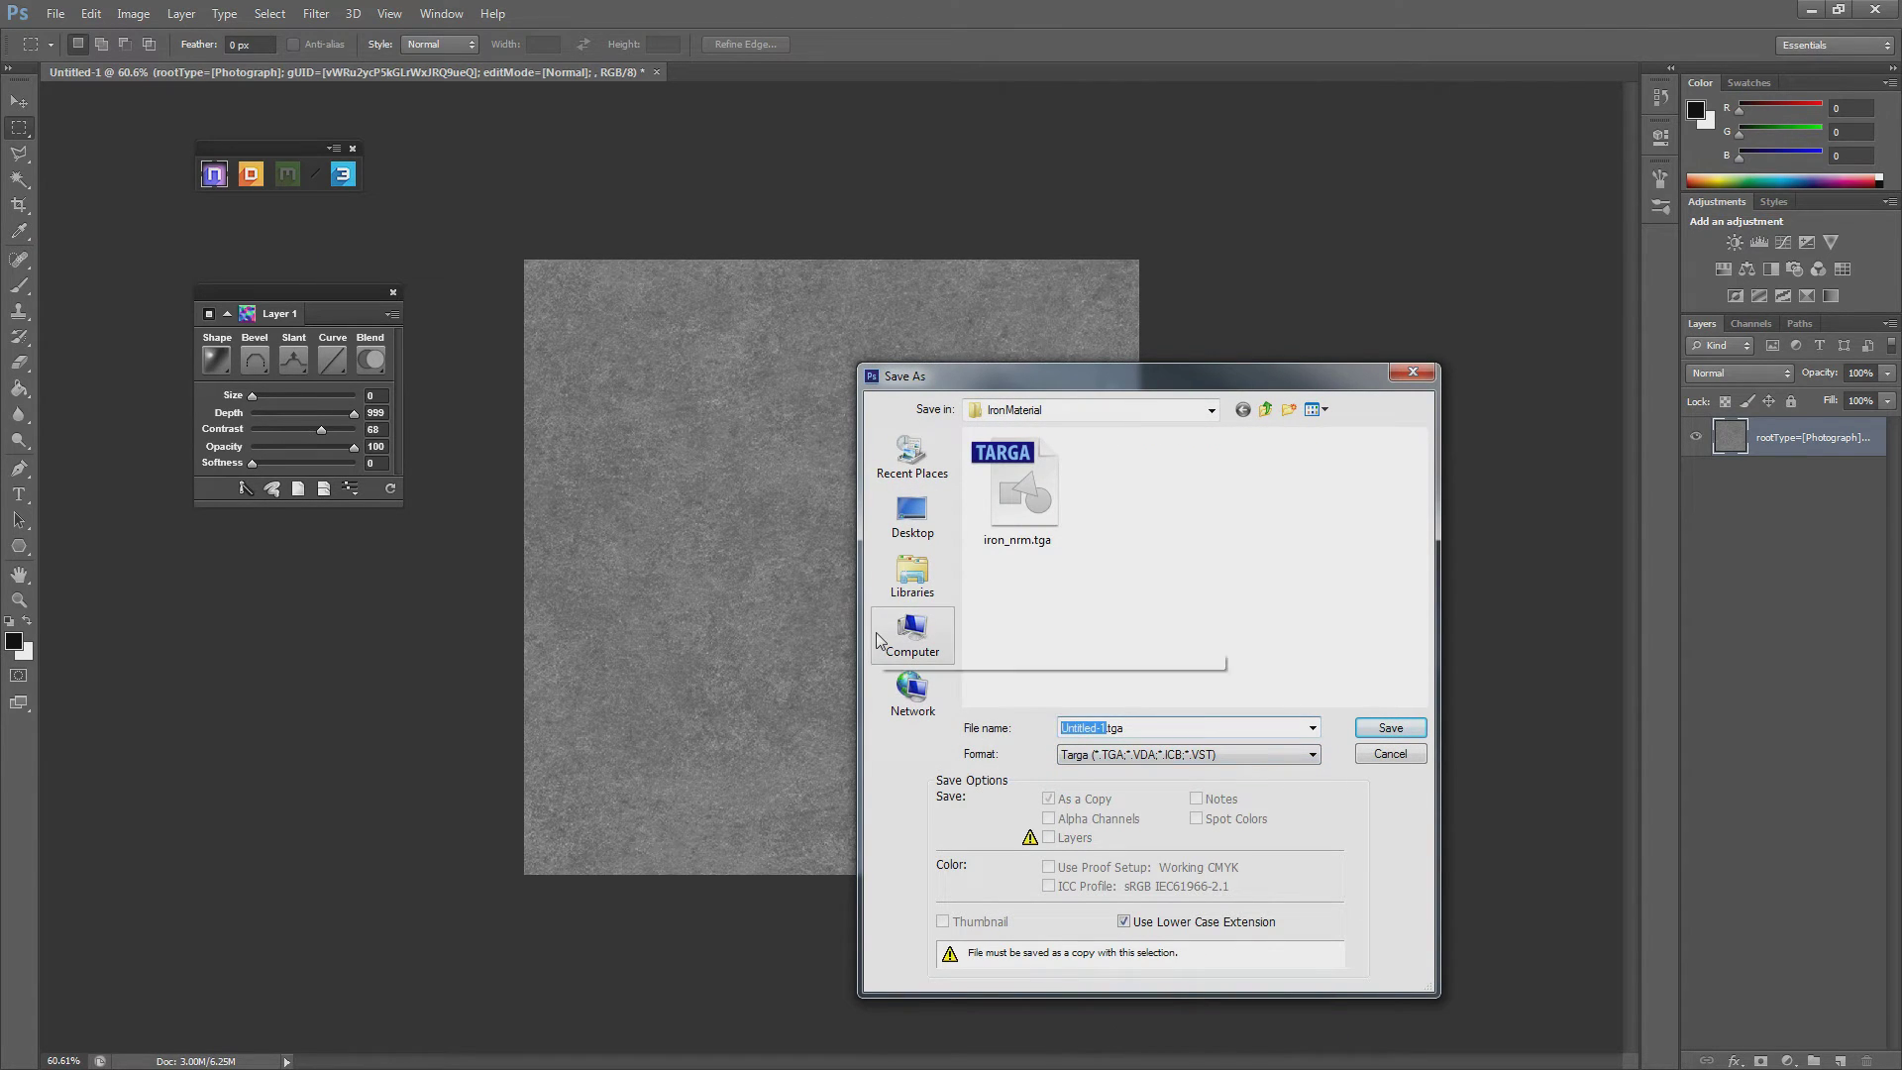
pyautogui.press('BackSpace')
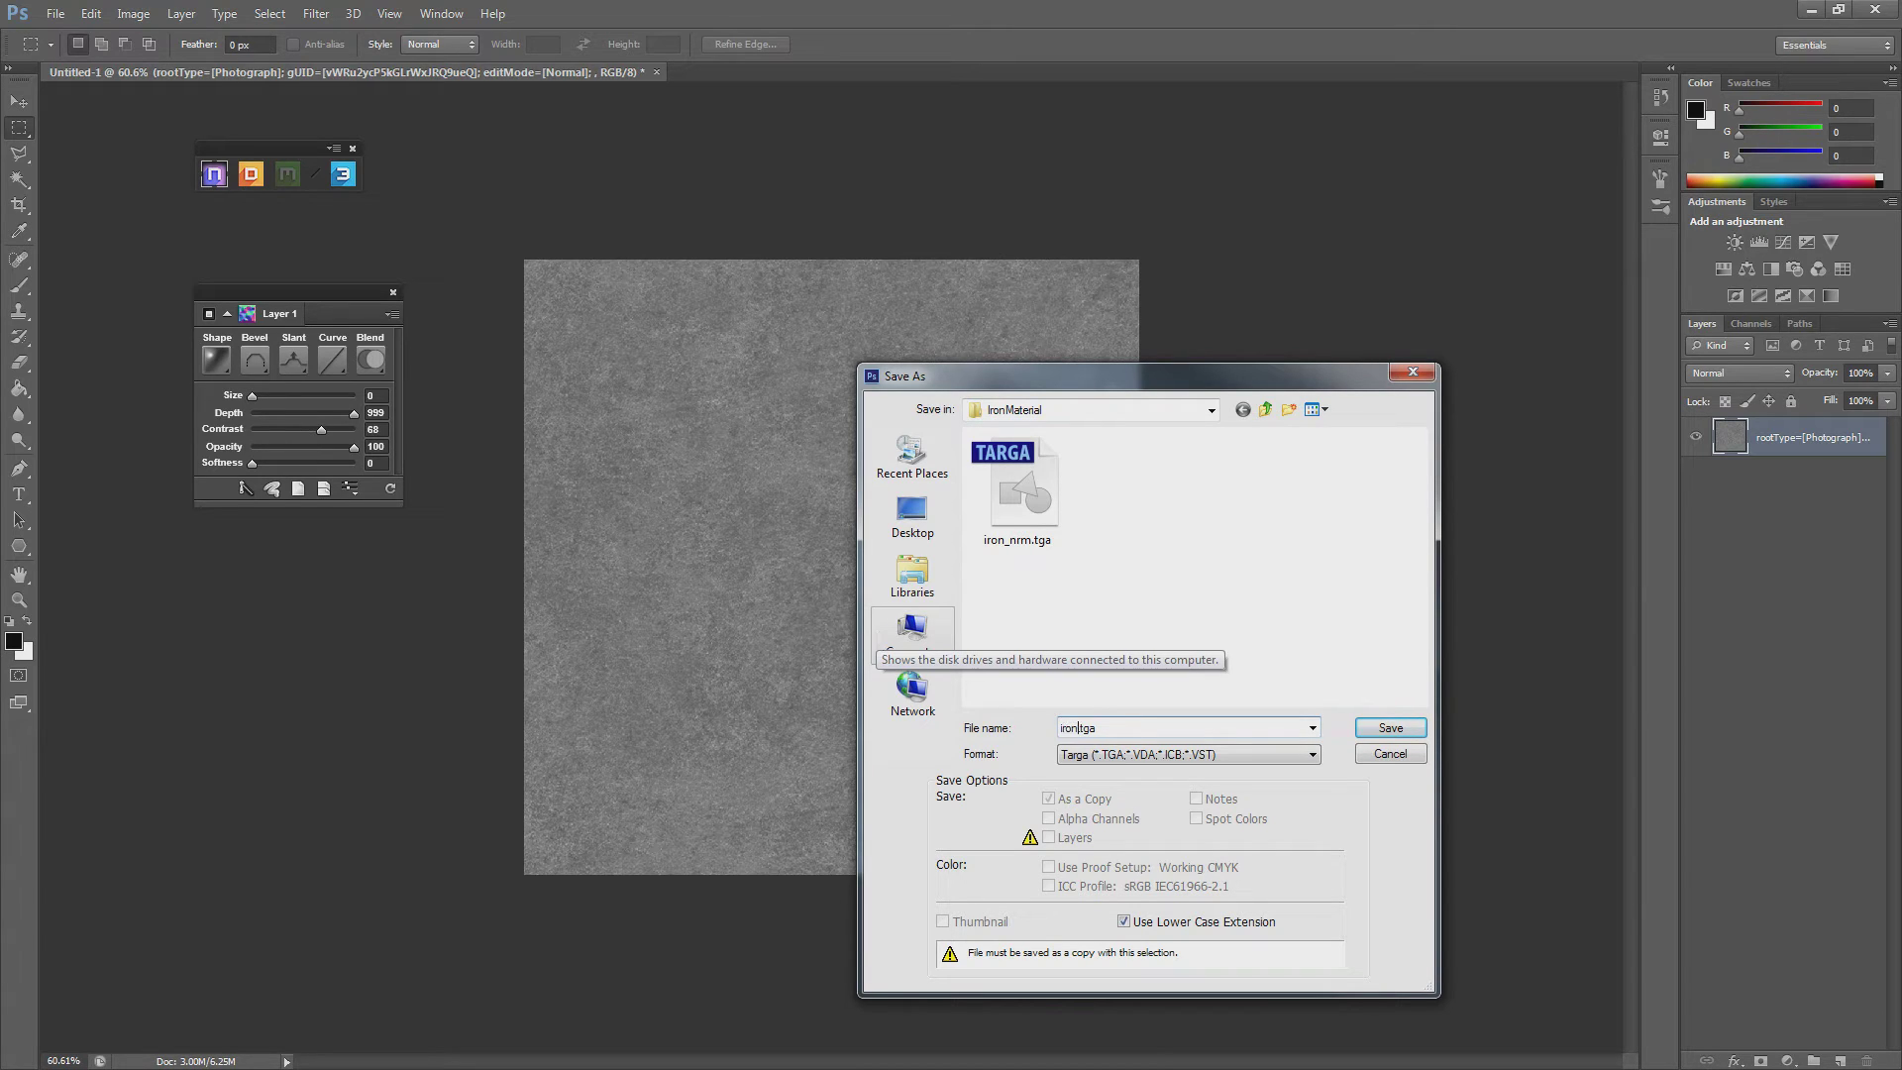
pyautogui.write('iron_albedo')
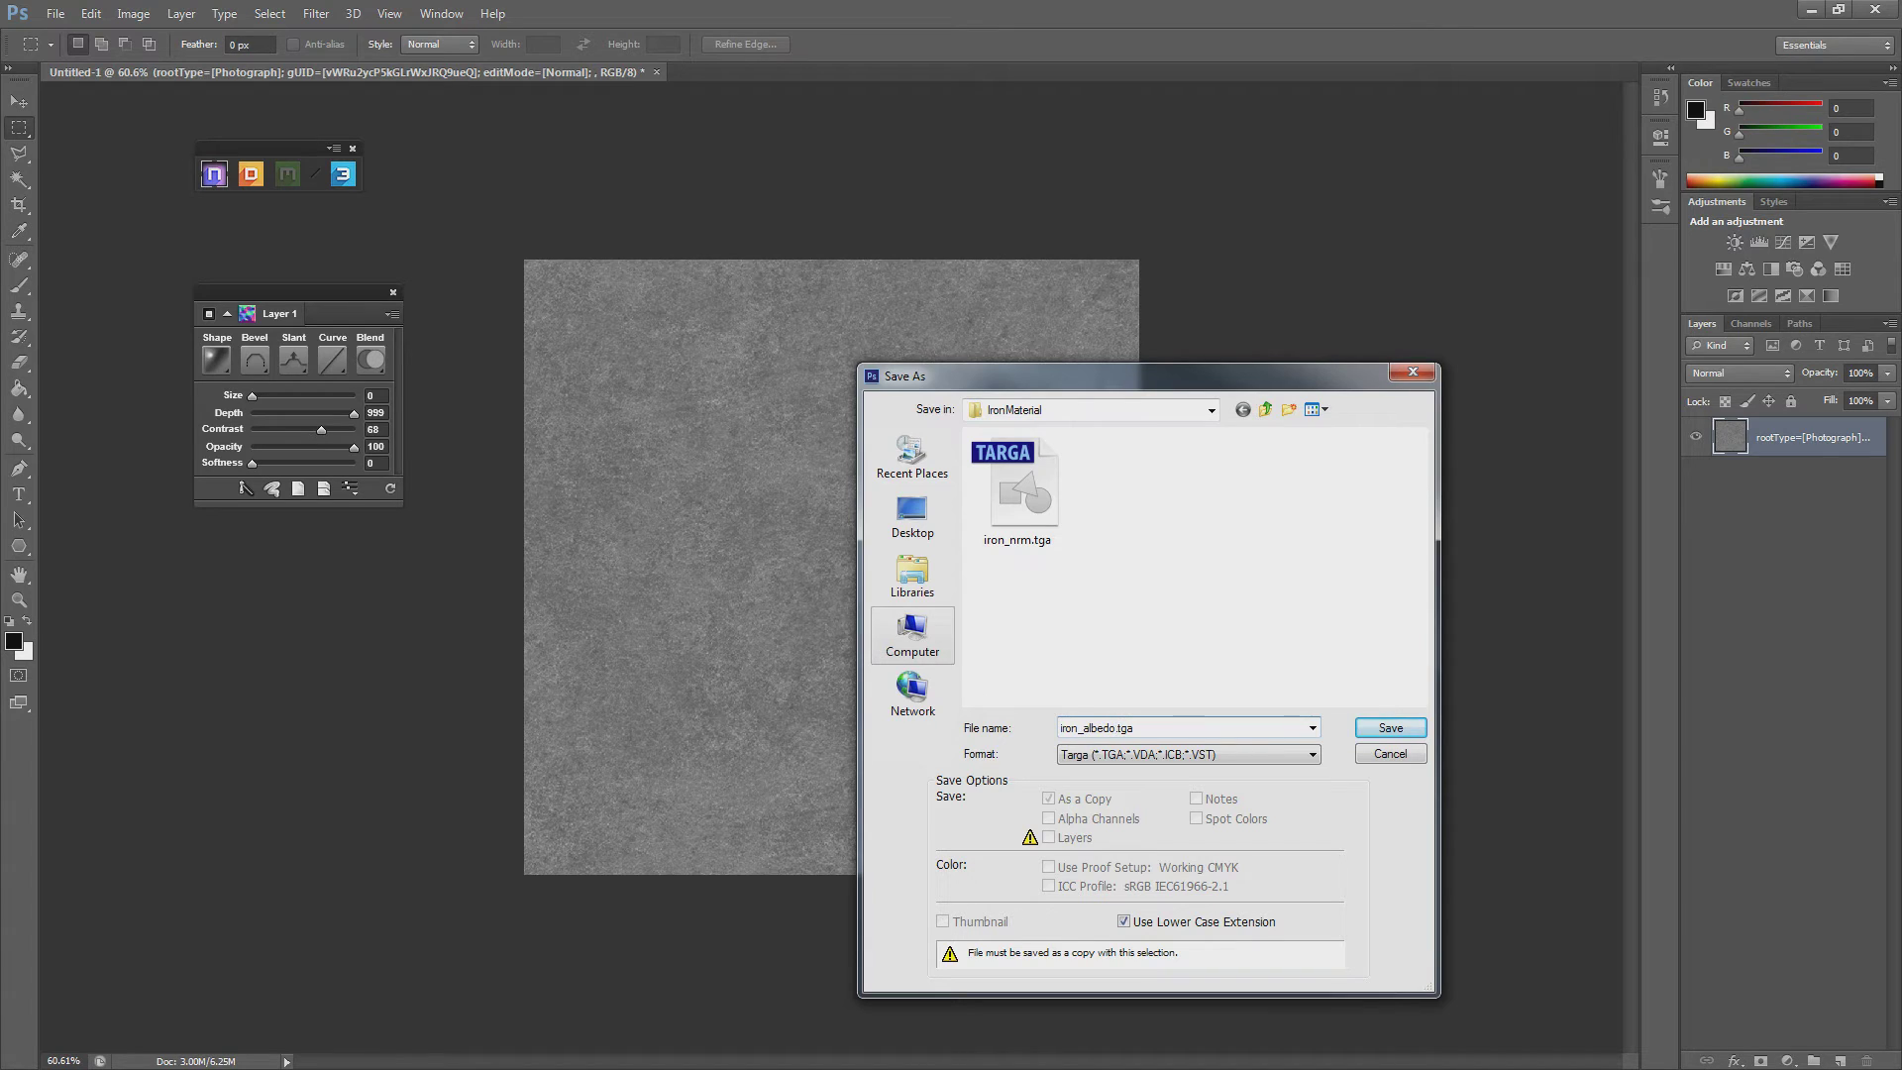
pyautogui.press('Return')
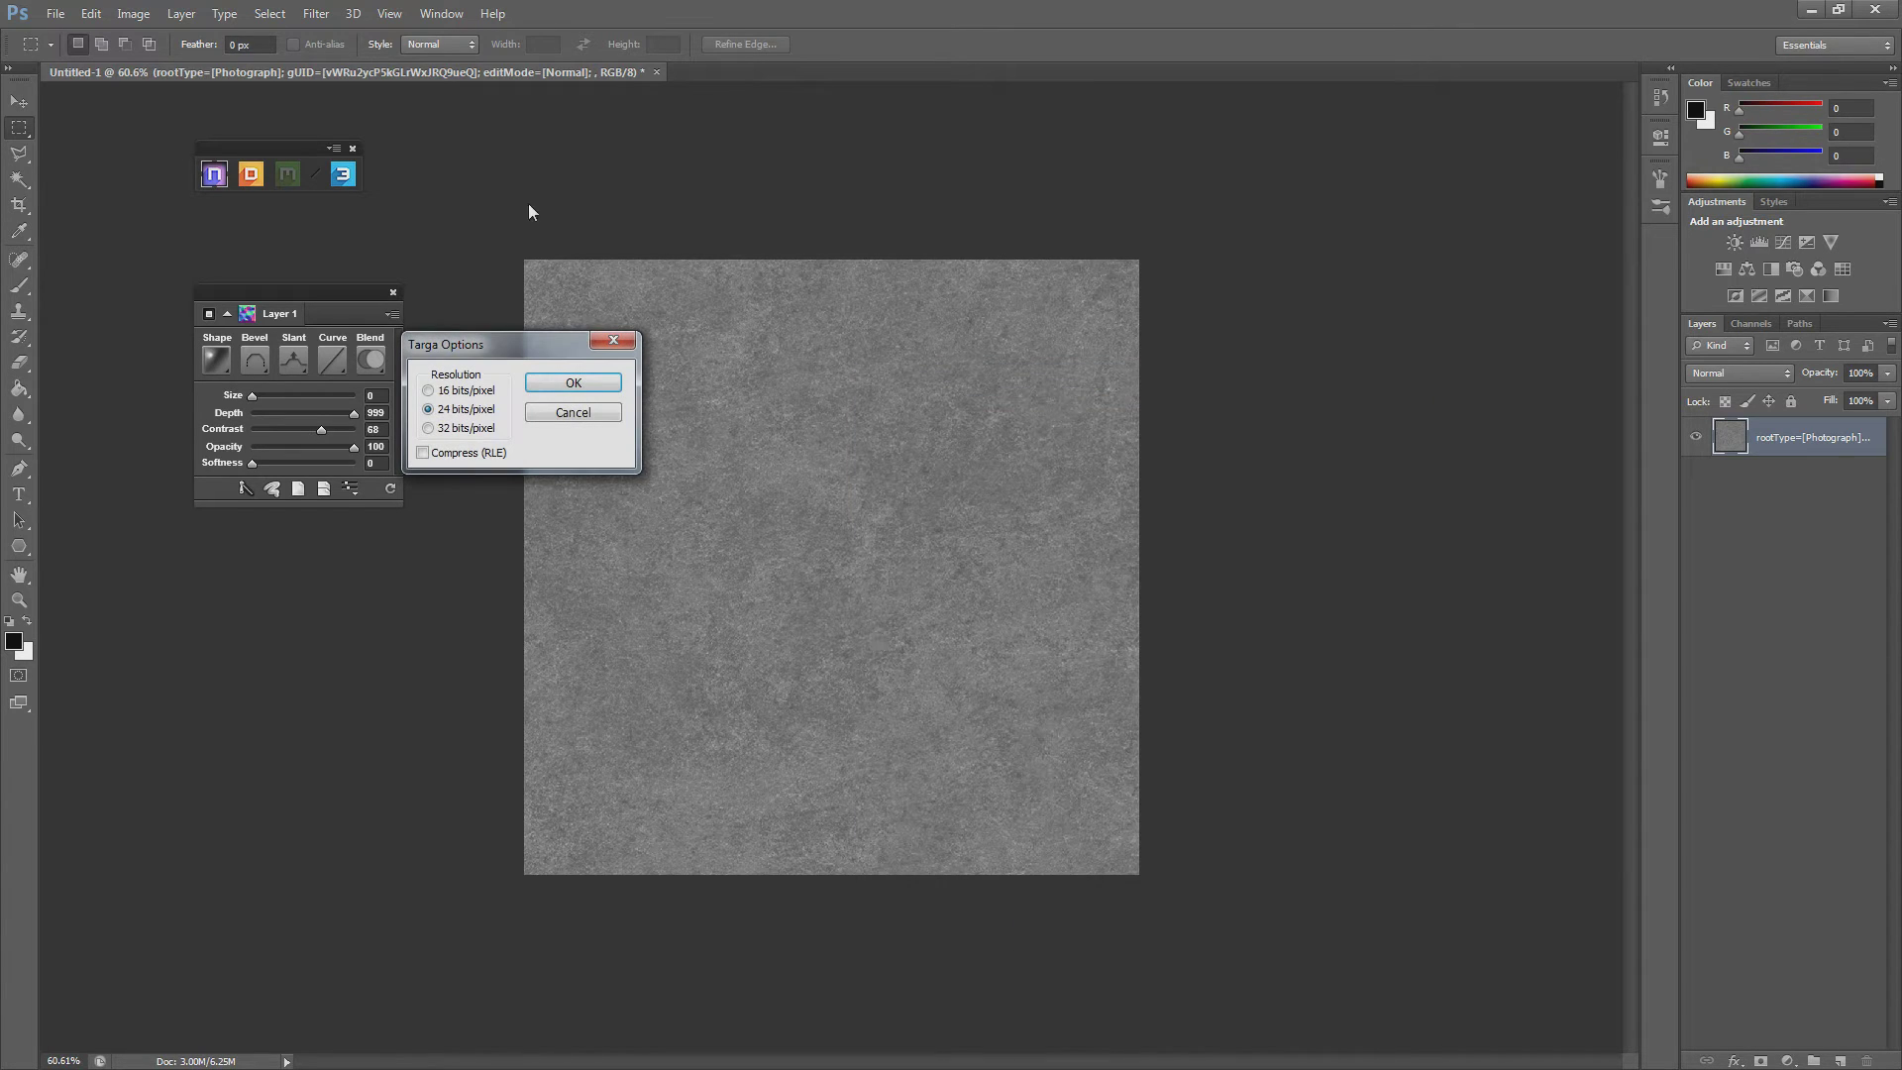
pyautogui.click(580, 383)
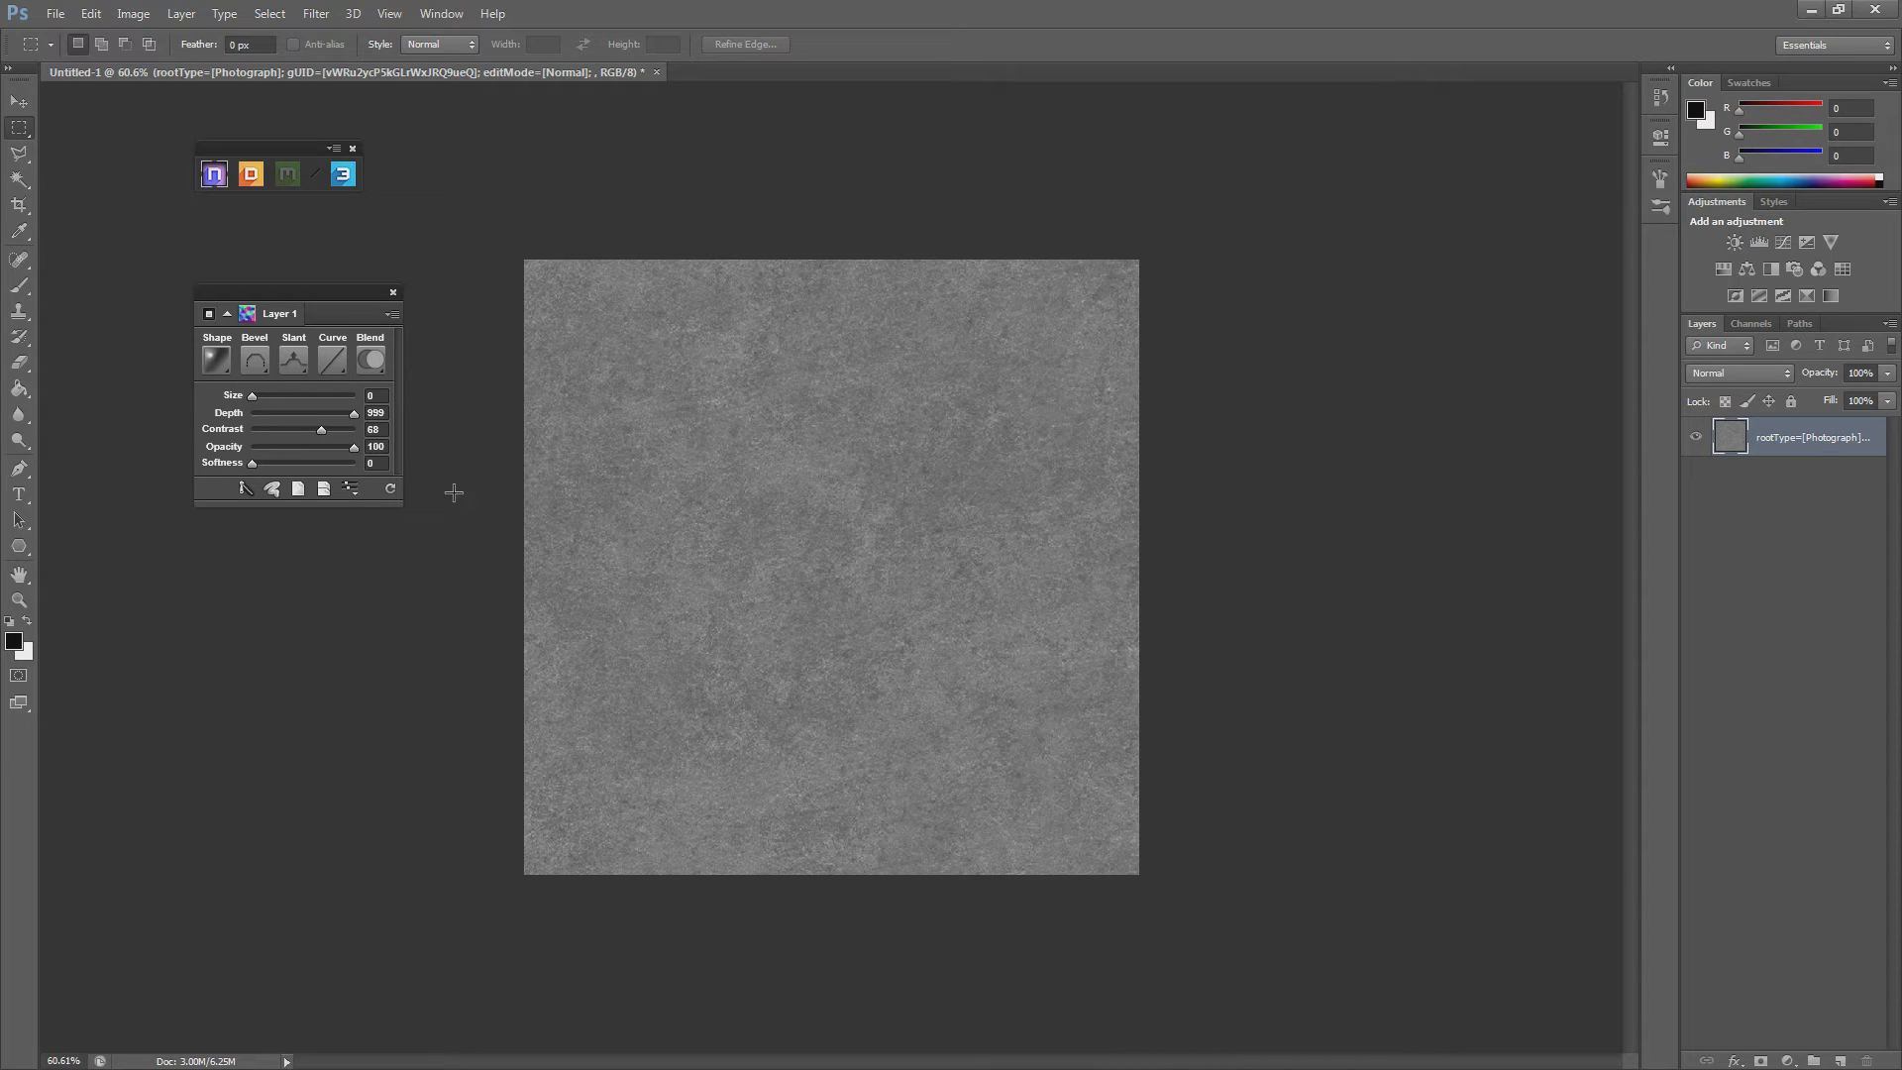
pyautogui.click(392, 315)
pyautogui.click(440, 361)
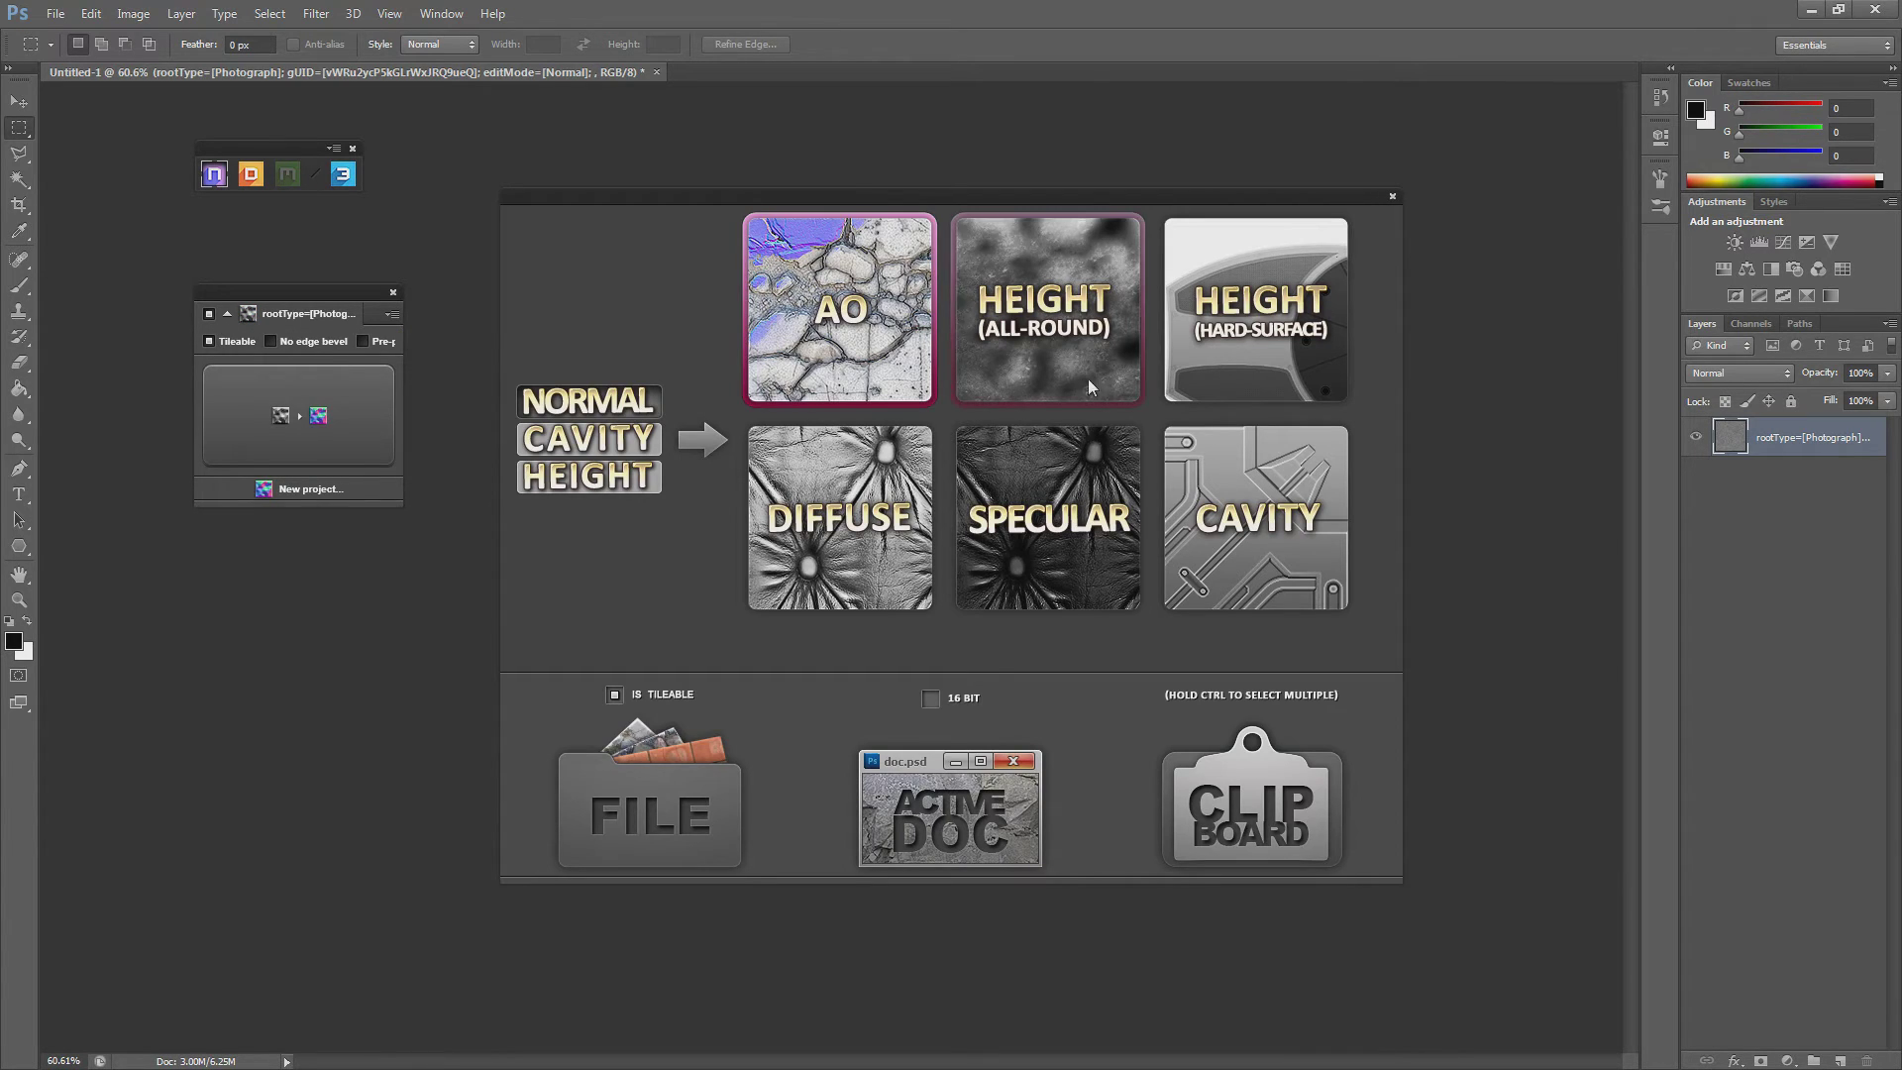
pyautogui.click(1098, 474)
pyautogui.click(1393, 197)
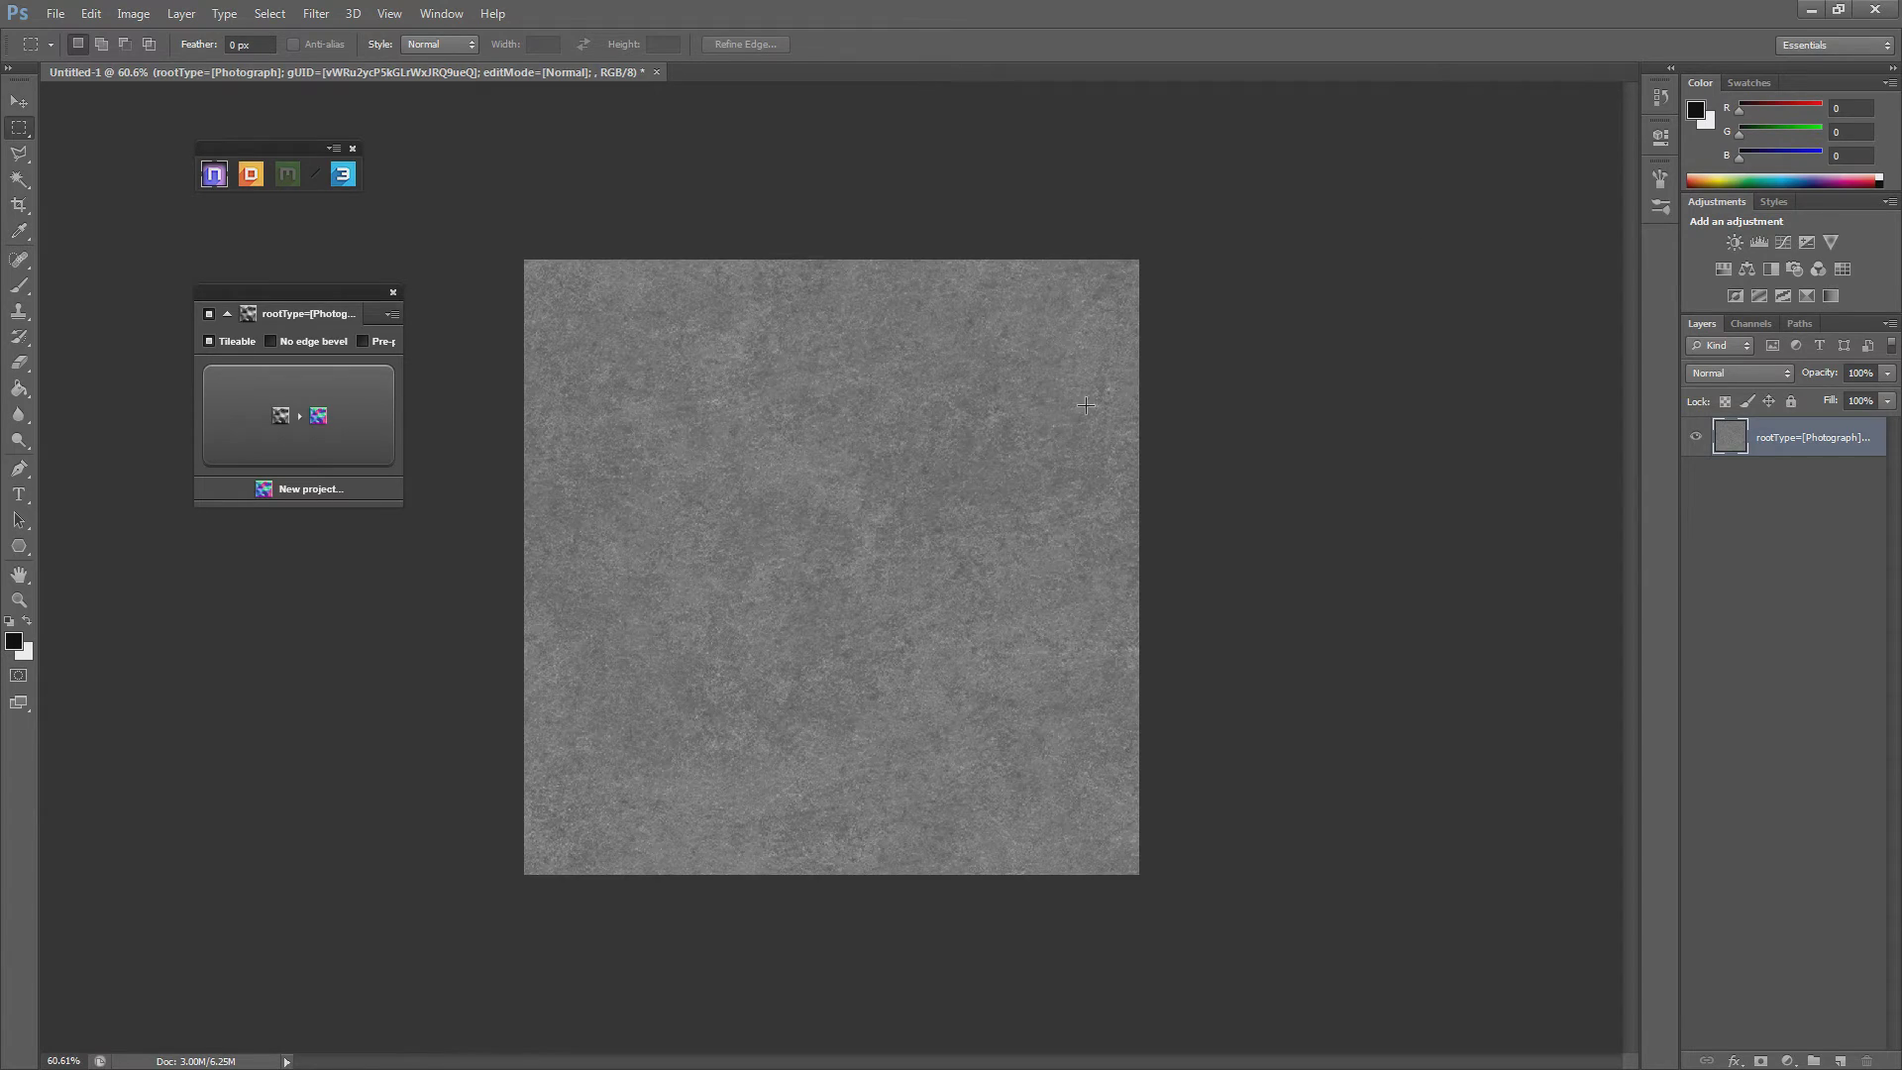
# Step: Return to the Unreal Editor and apply the Iron material to the foreground preview mesh SM_MatPreviewMesh_15
pyautogui.click(1811, 9)
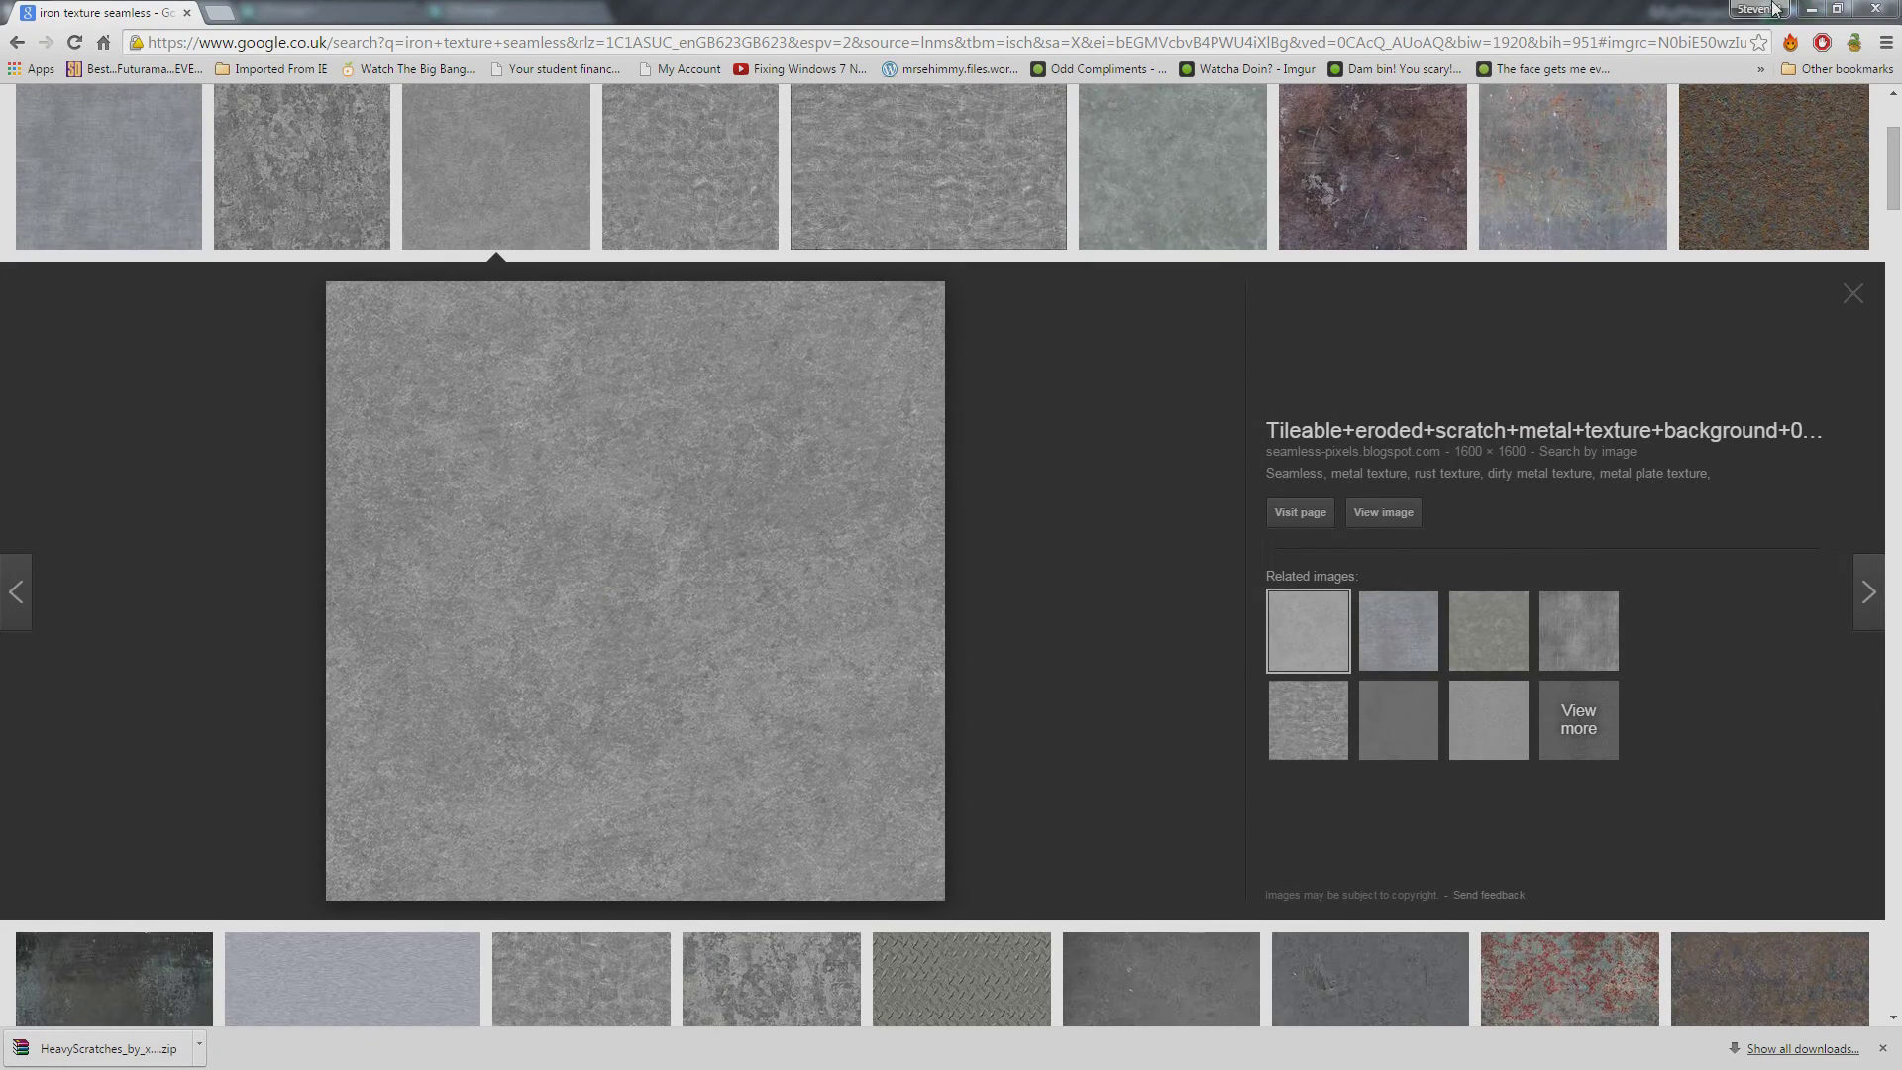
pyautogui.click(1811, 9)
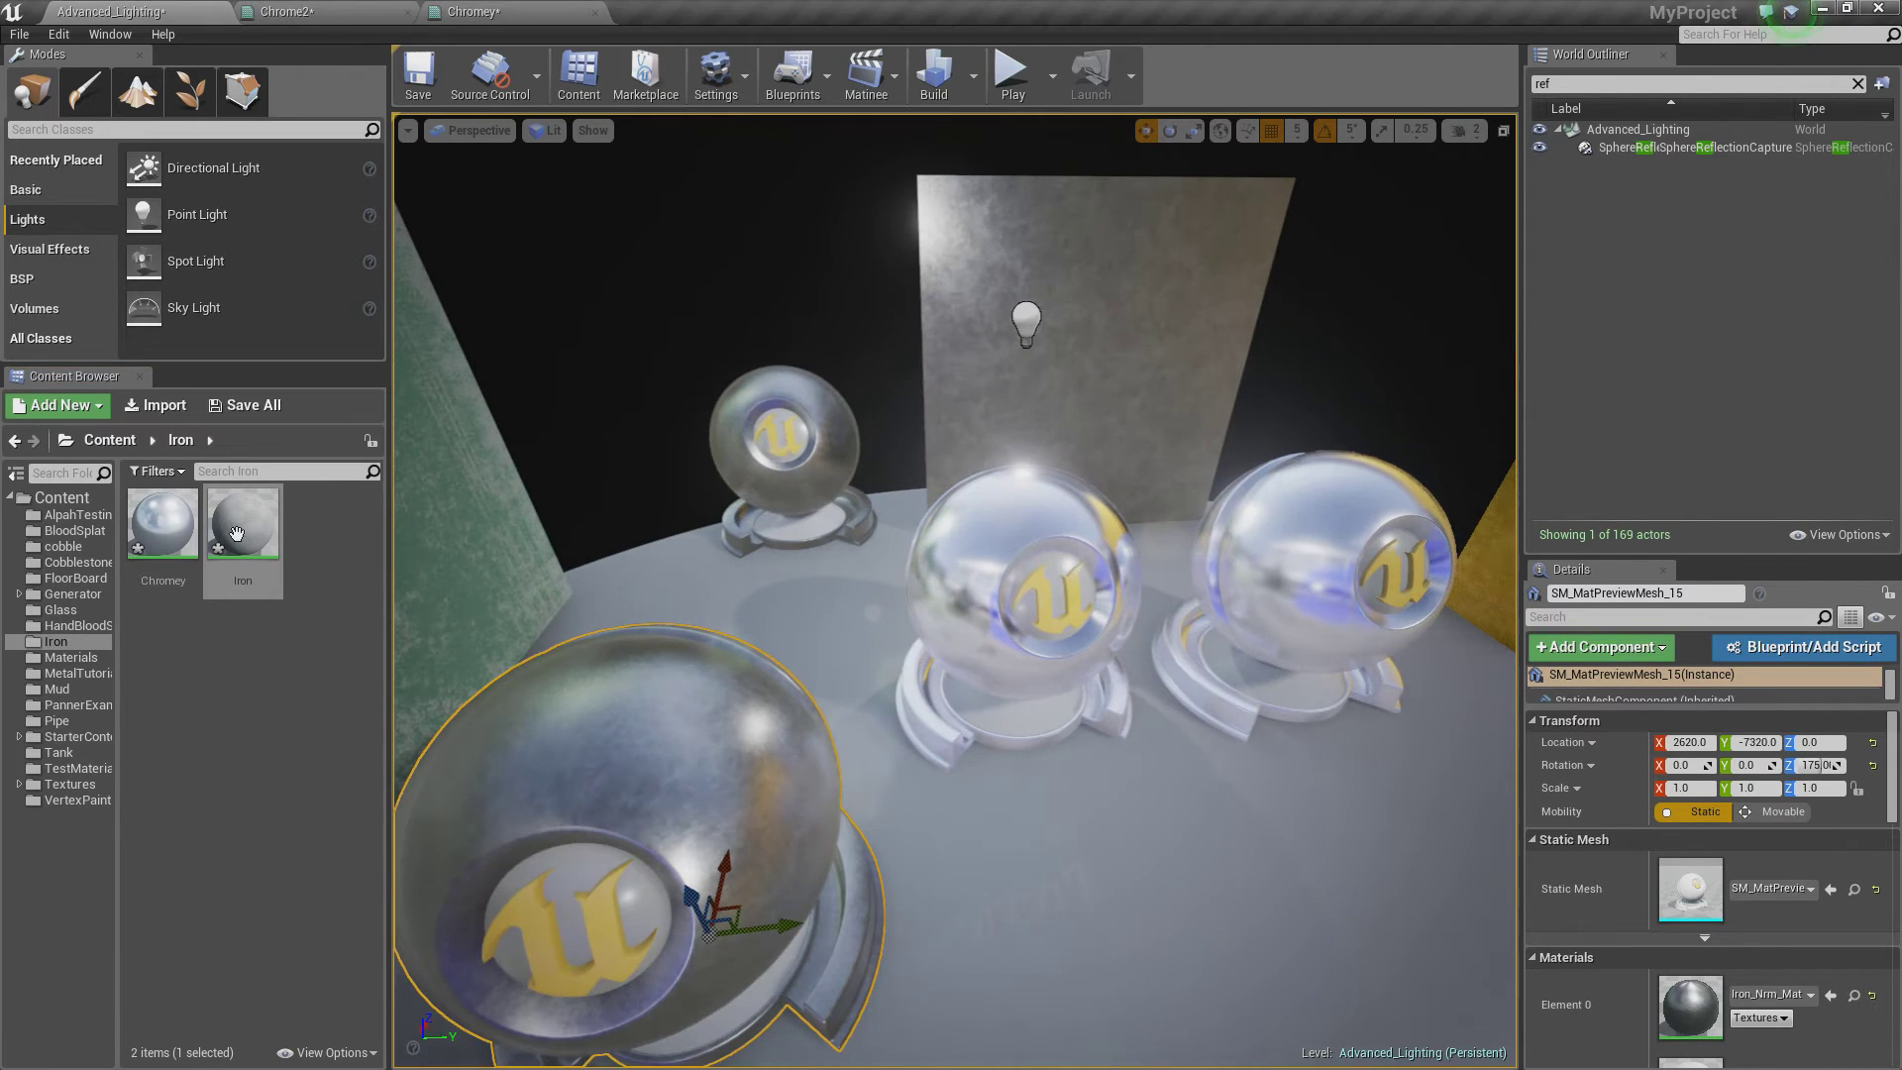
pyautogui.moveTo(238, 533); pyautogui.dragTo(641, 779)
pyautogui.moveTo(771, 731); pyautogui.dragTo(692, 771, button='right')
pyautogui.moveTo(922, 521); pyautogui.dragTo(842, 495, button='right')
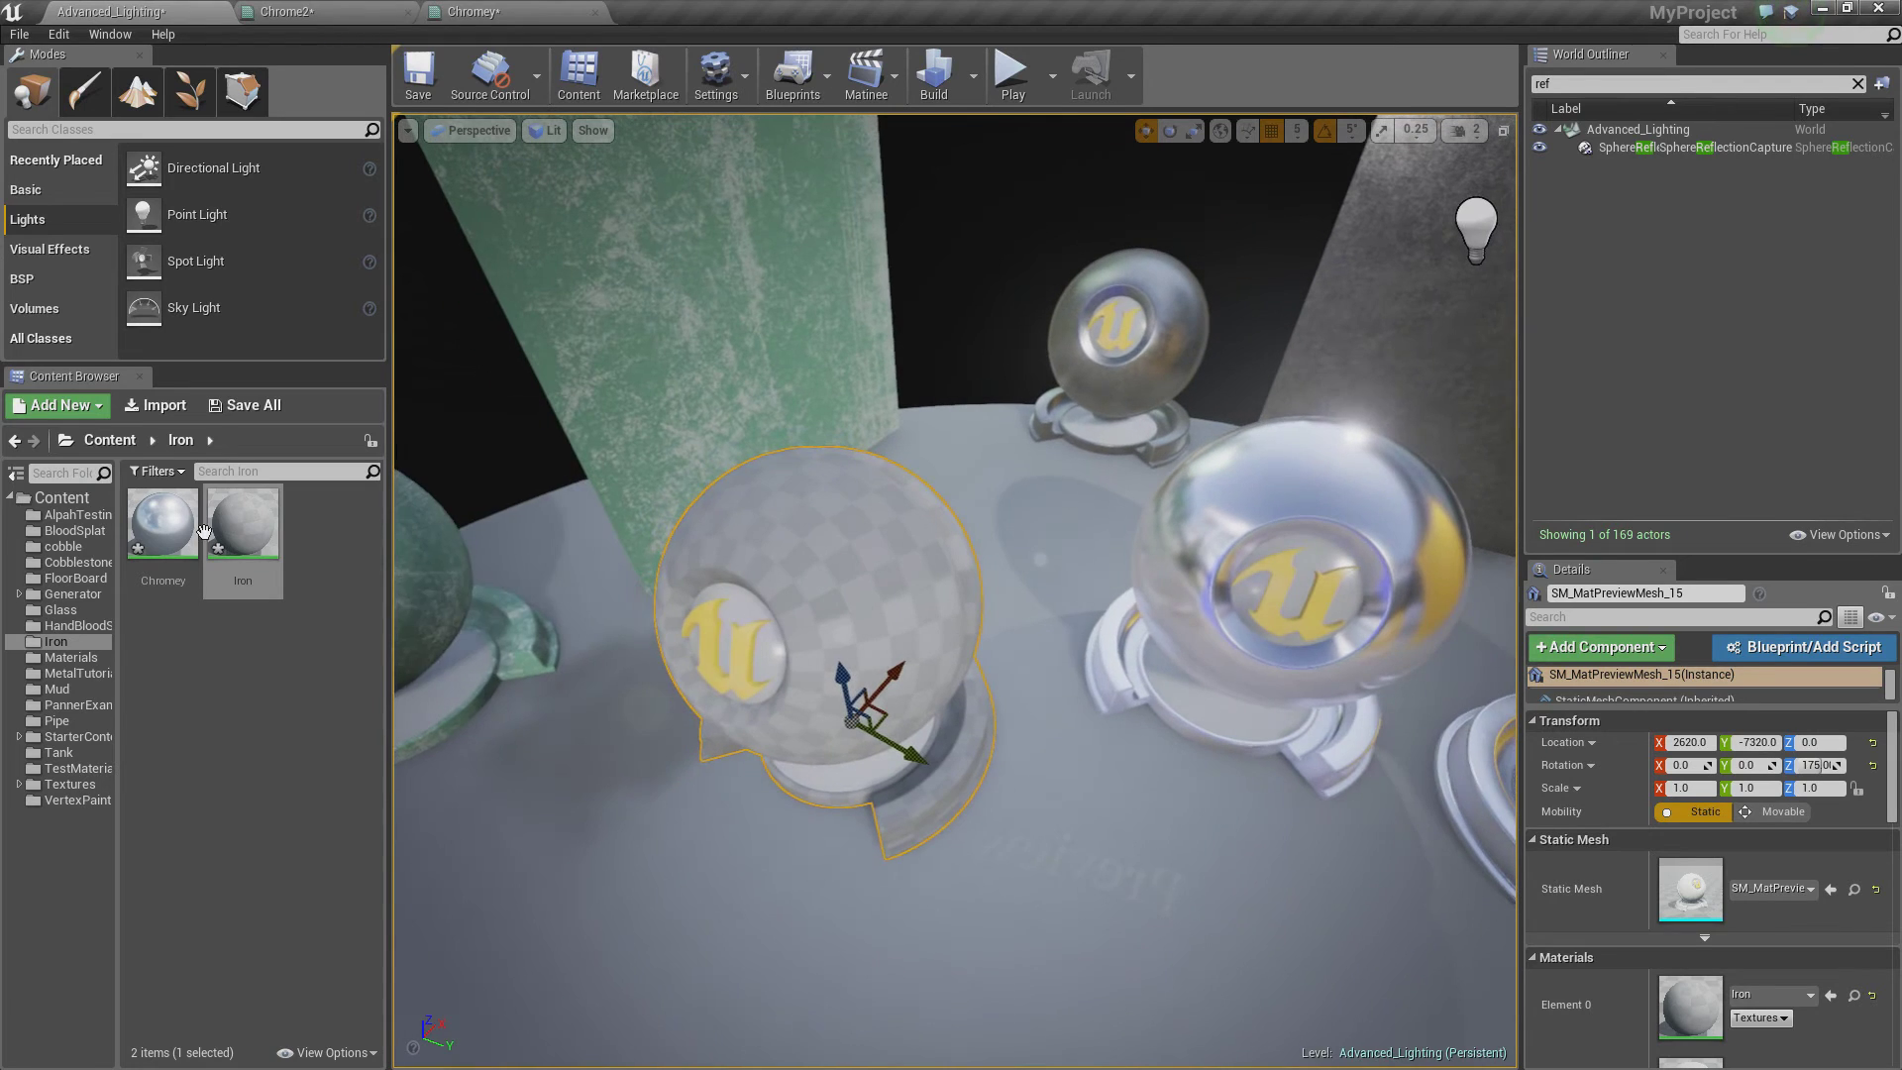
# Step: Open the Iron material for editing and detach its editor into a floating window over the level
pyautogui.doubleClick(242, 522)
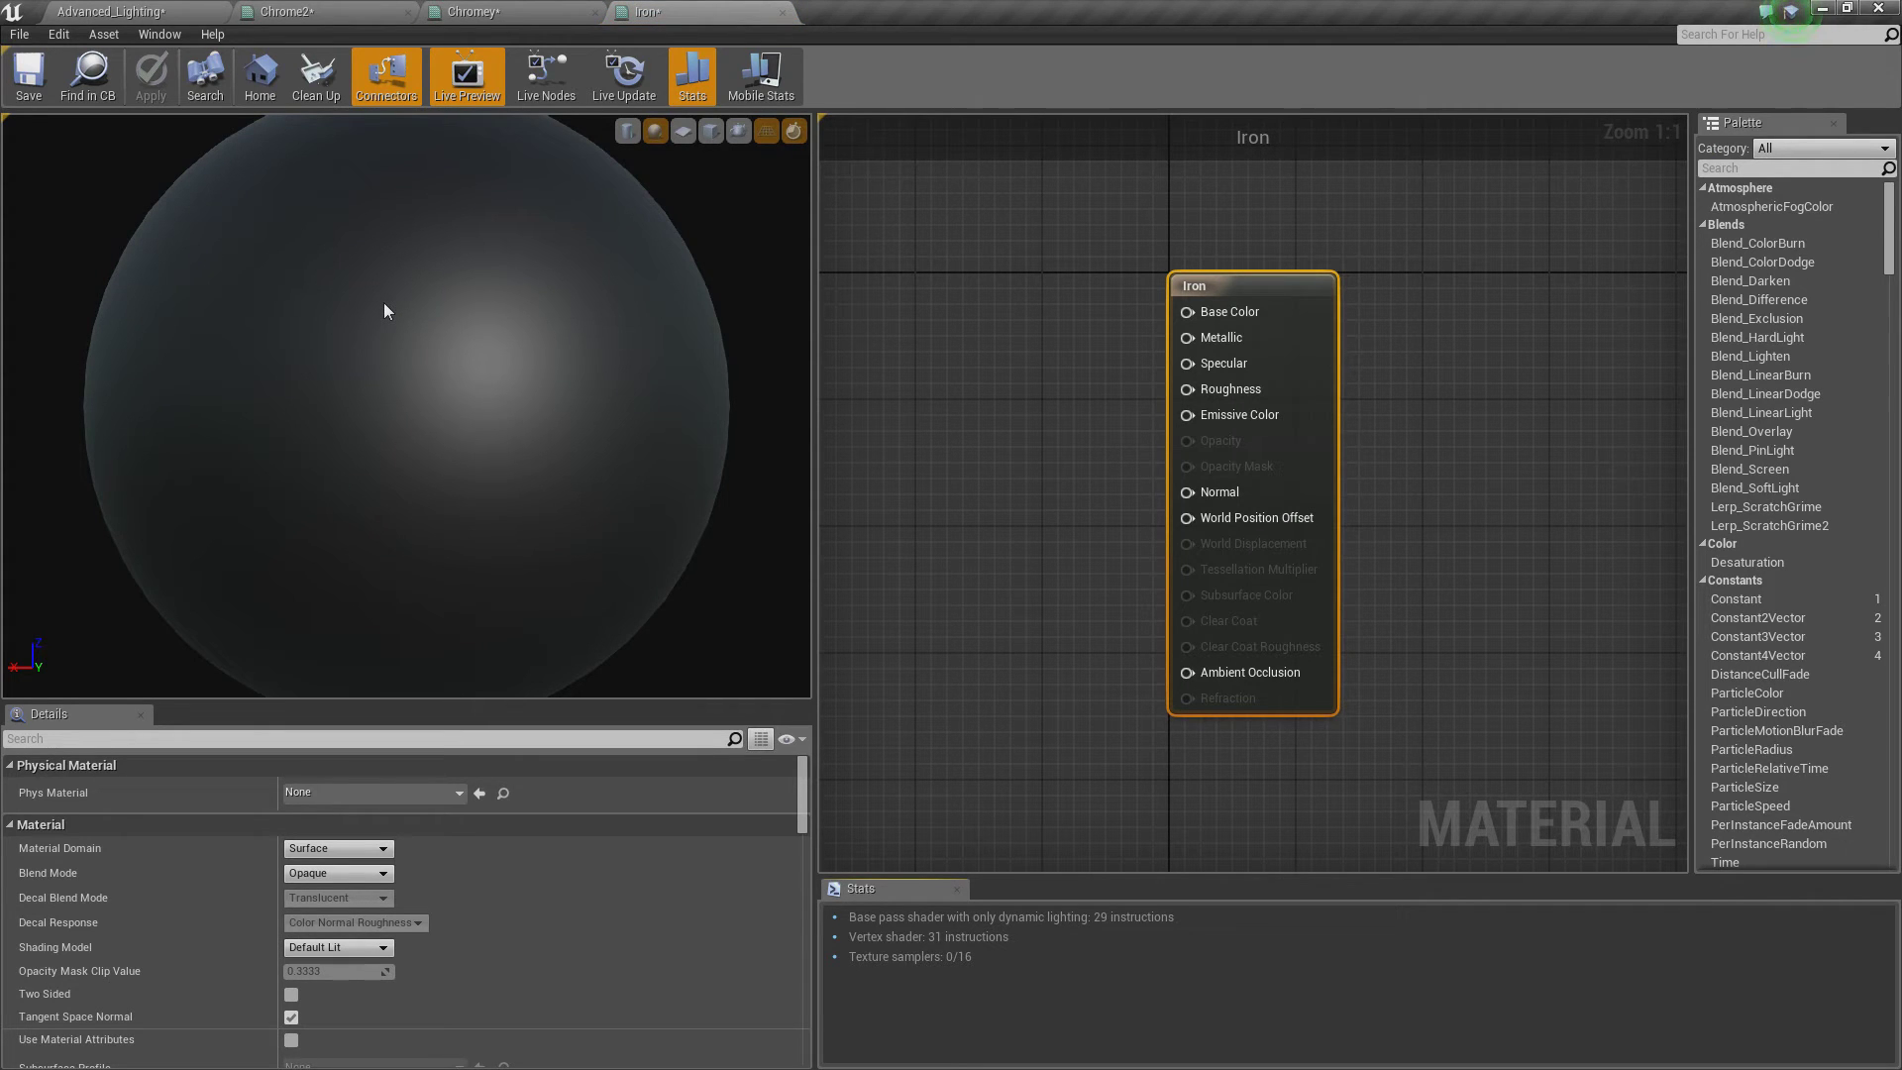
pyautogui.click(982, 332)
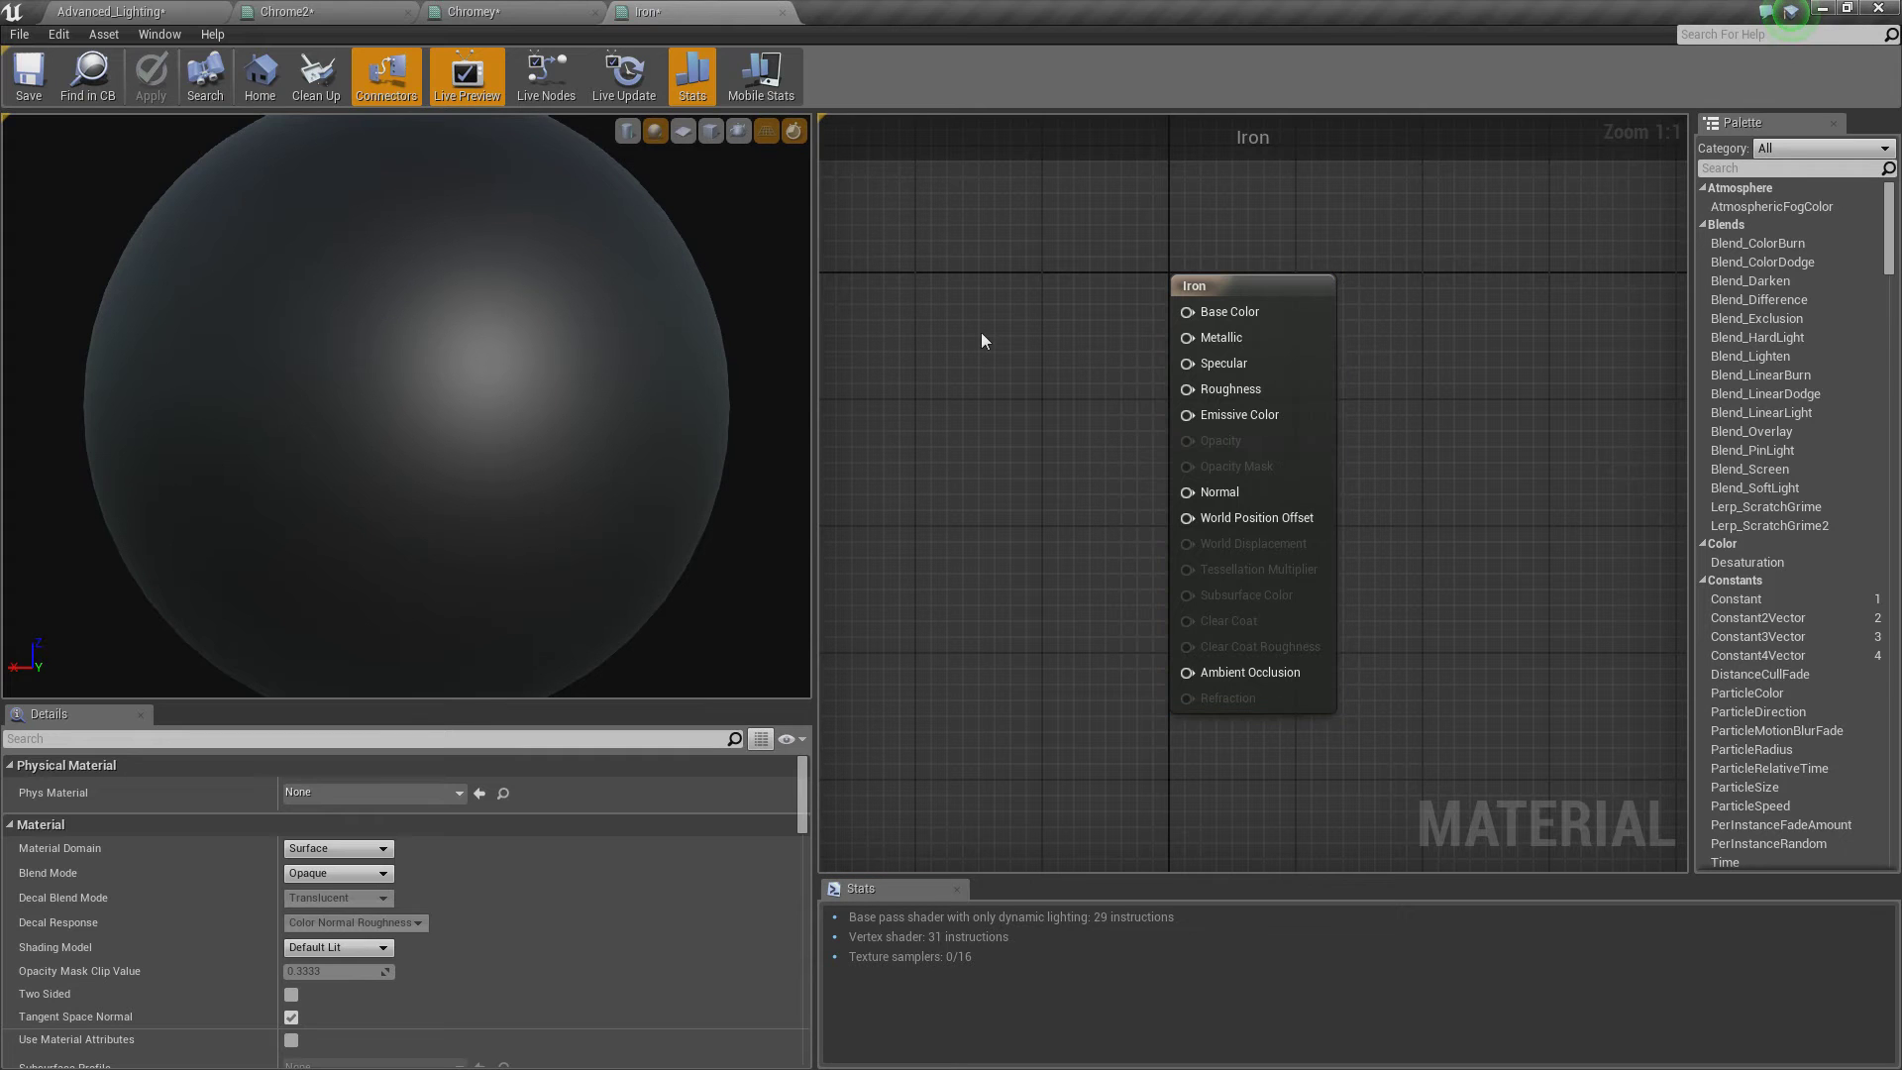
pyautogui.moveTo(682, 9); pyautogui.dragTo(1080, 135)
# Step: Import iron_albedo.tga and iron_nrm.tga from the IronMaterial folder on disk into the project's Iron folder
pyautogui.click(276, 749)
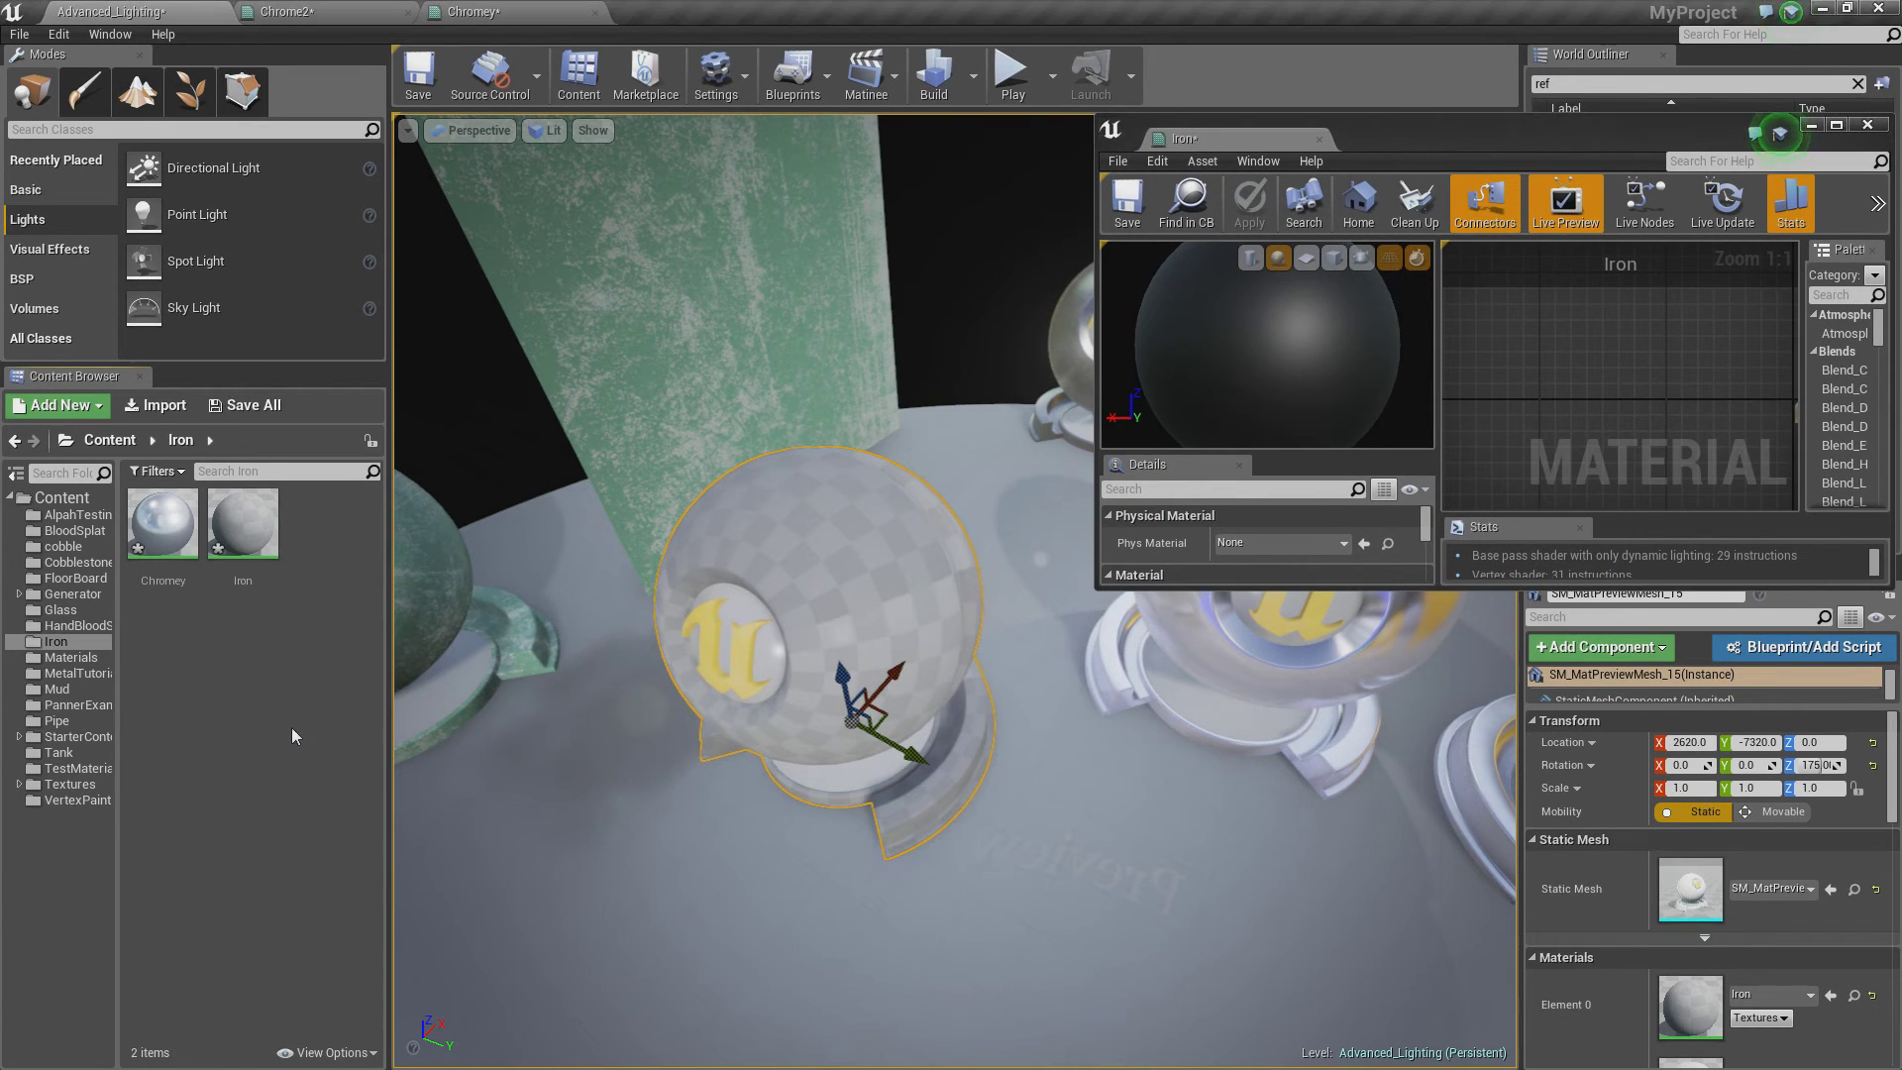
pyautogui.moveTo(0, 252); pyautogui.dragTo(1359, 214)
pyautogui.moveTo(1161, 335); pyautogui.dragTo(778, 343)
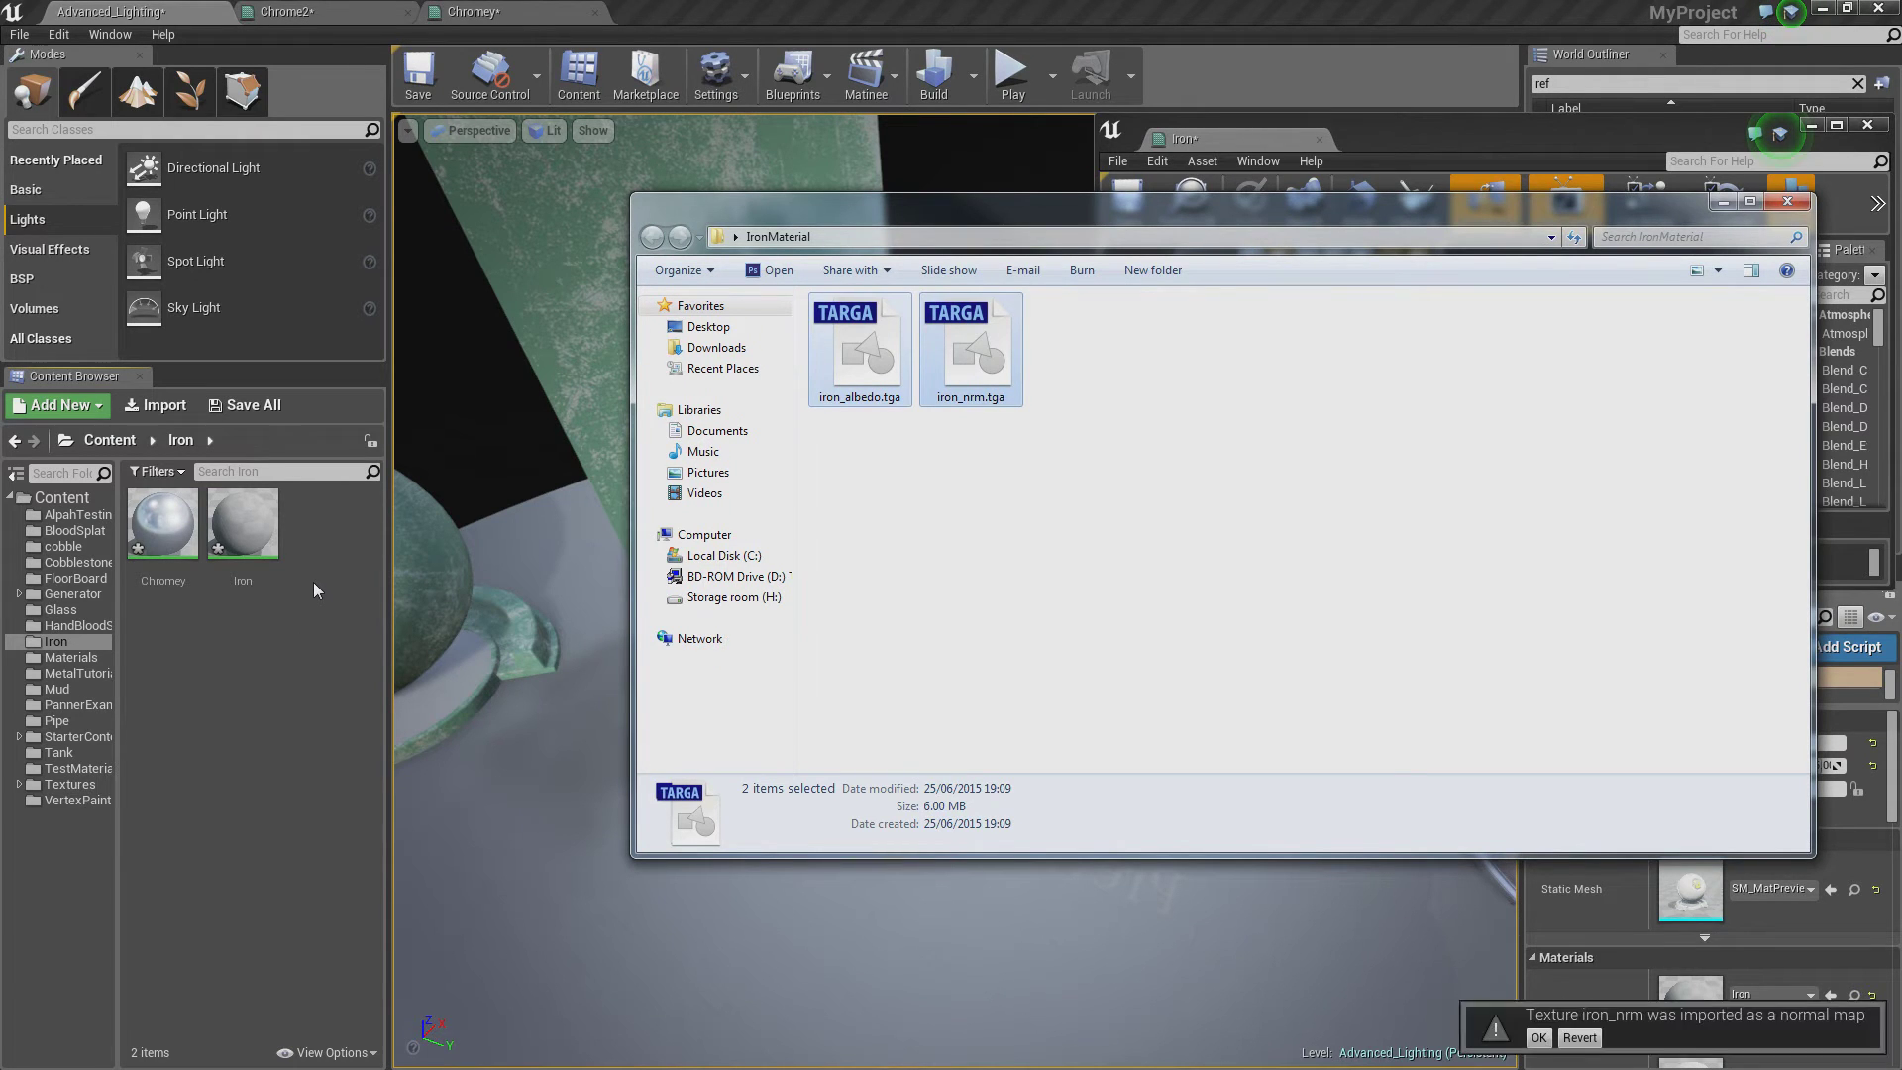
pyautogui.click(1724, 202)
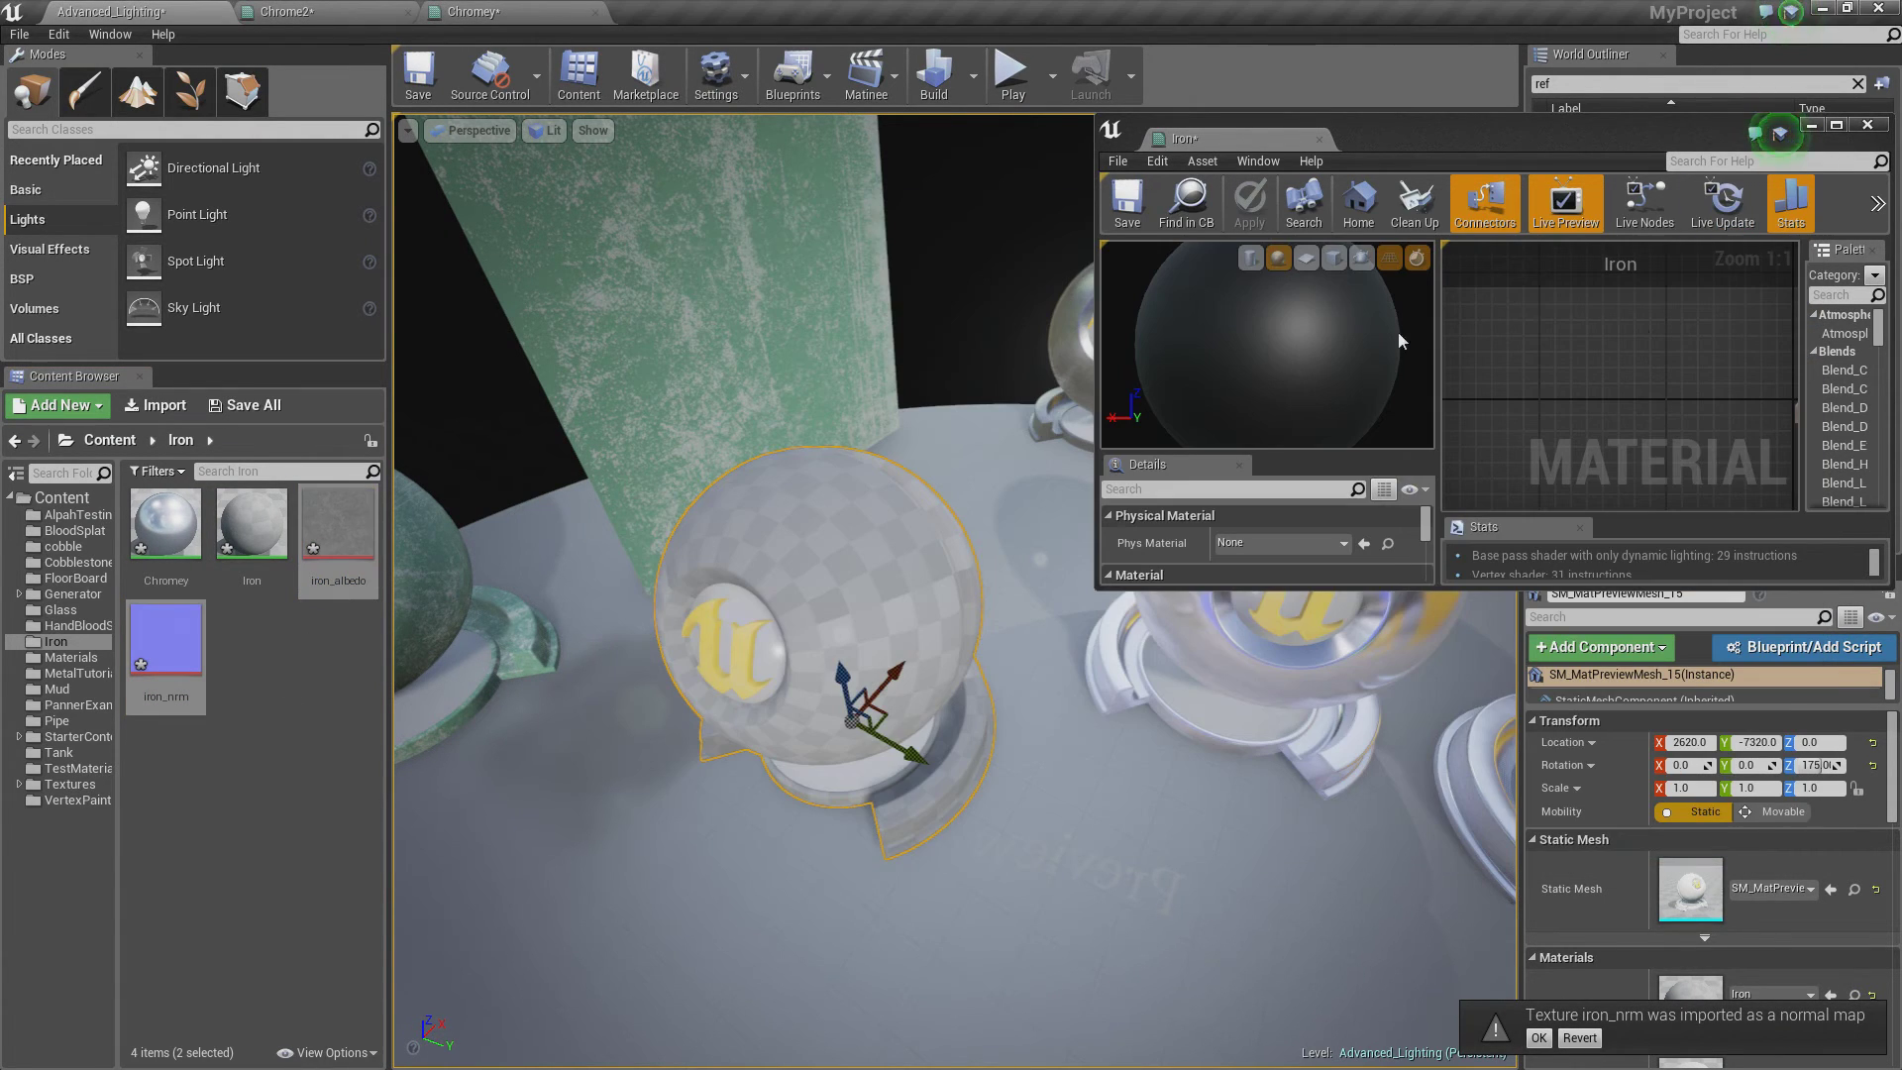
pyautogui.click(335, 721)
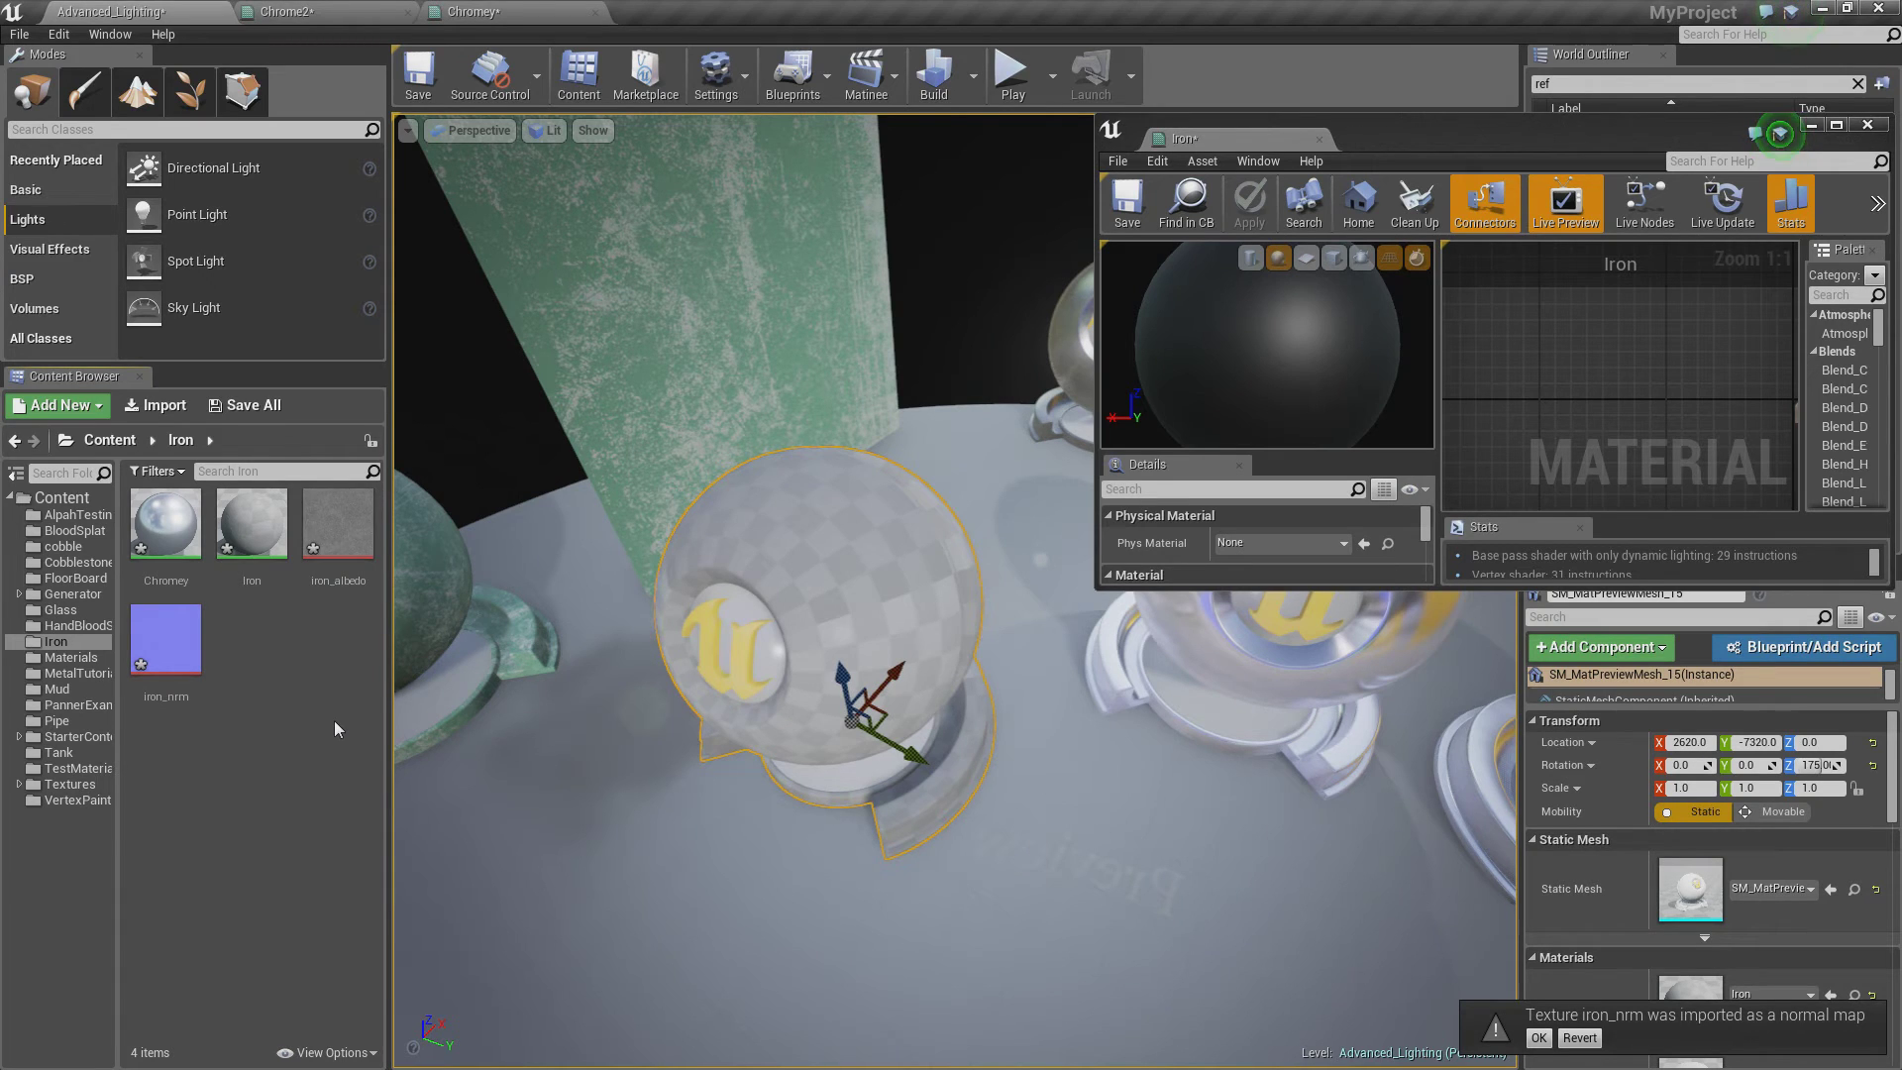
pyautogui.moveTo(339, 536)
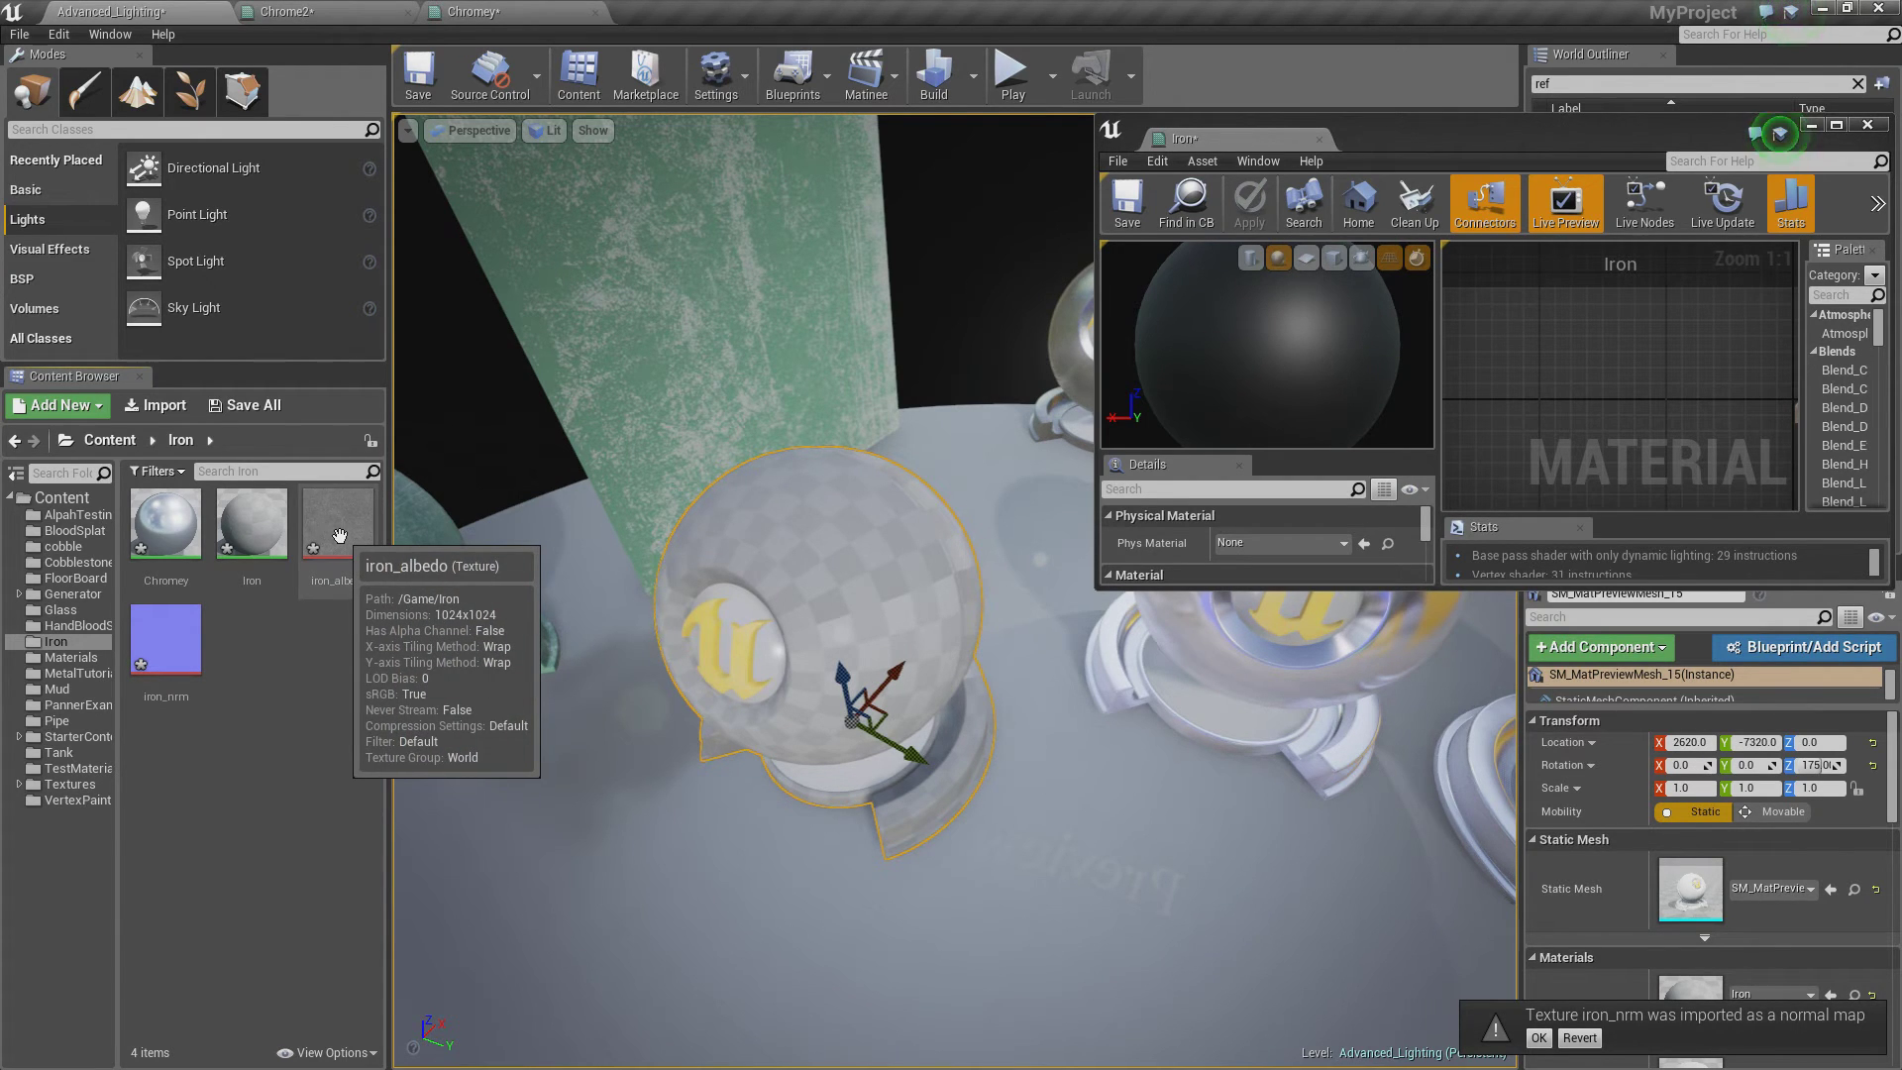
# Step: Add the iron_albedo and iron_nrm textures to the Iron material graph as Texture Samples and maximize the material editor
pyautogui.doubleClick(251, 524)
pyautogui.moveTo(1486, 141); pyautogui.dragTo(1226, 326)
pyautogui.click(339, 536)
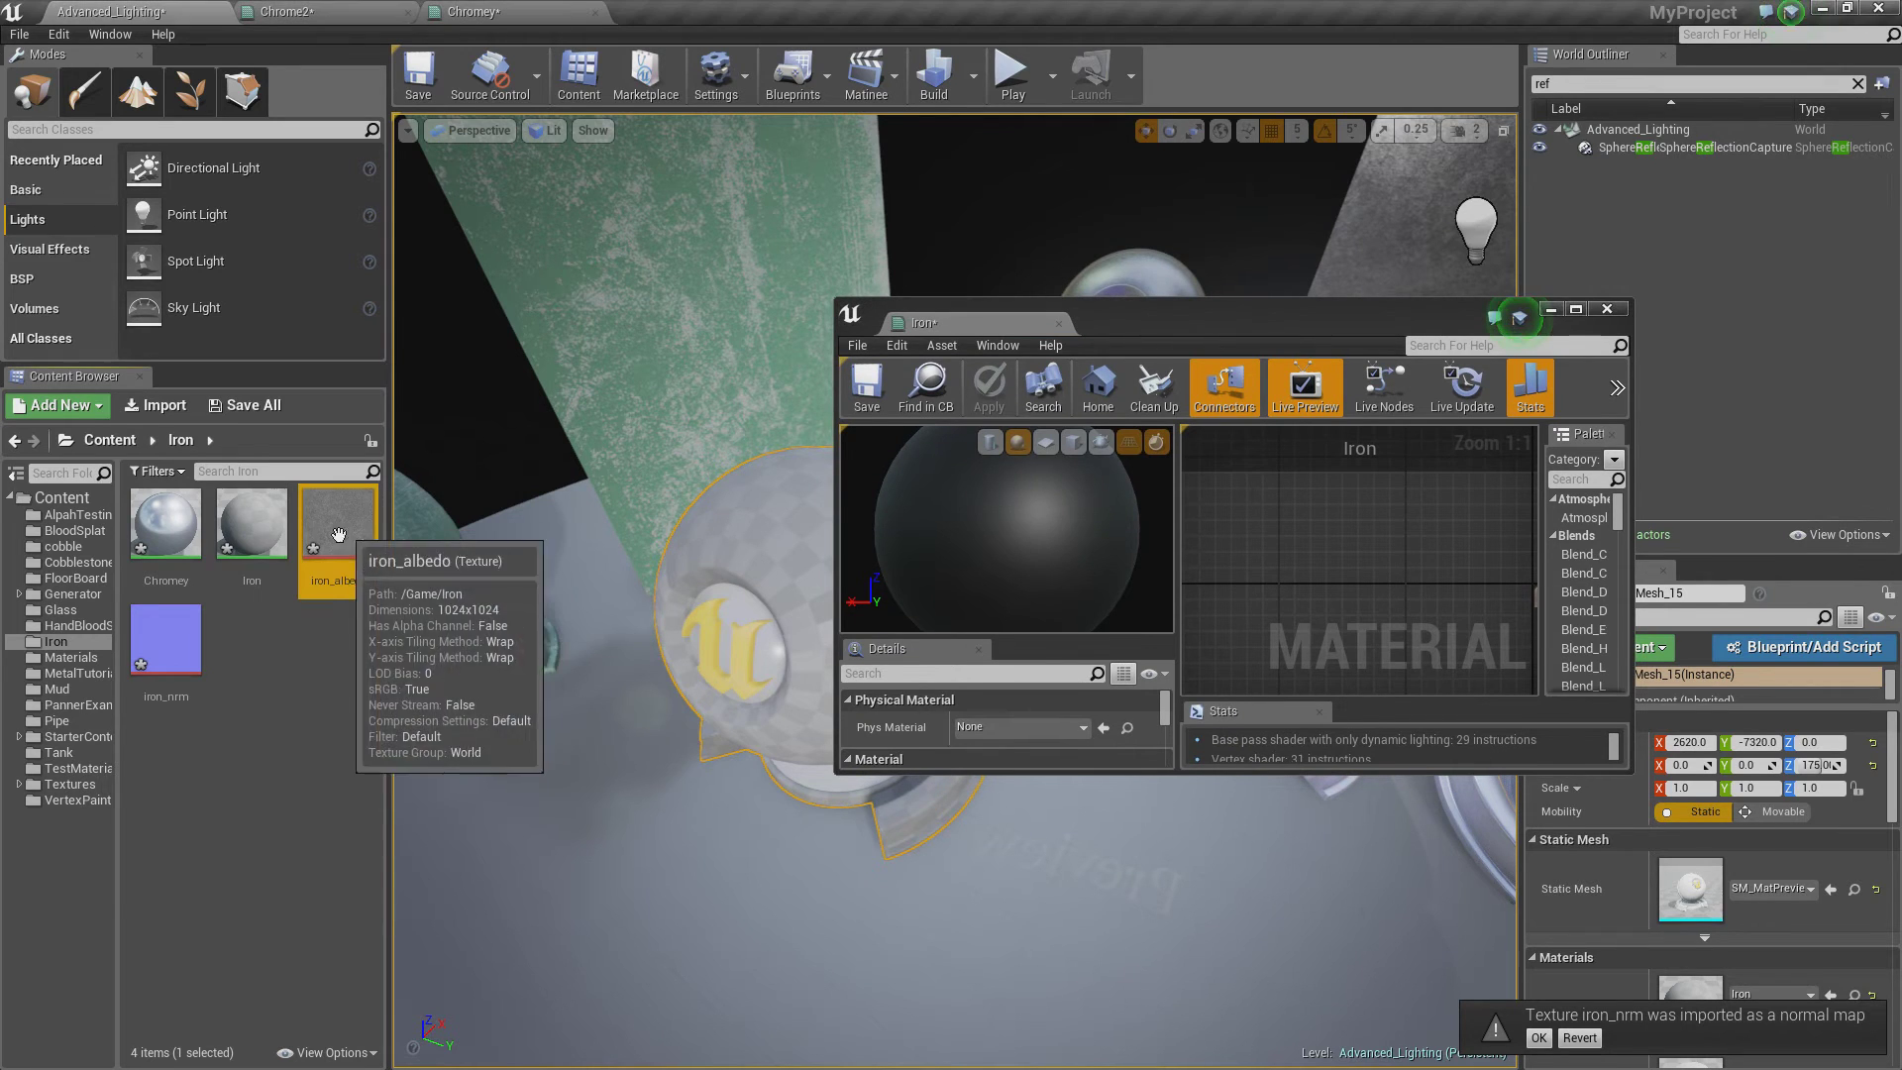
pyautogui.keyDown('ctrl'); pyautogui.click(195, 624); pyautogui.keyUp('ctrl')
pyautogui.moveTo(195, 624); pyautogui.dragTo(1274, 497)
pyautogui.moveTo(1226, 319); pyautogui.dragTo(1208, 0)
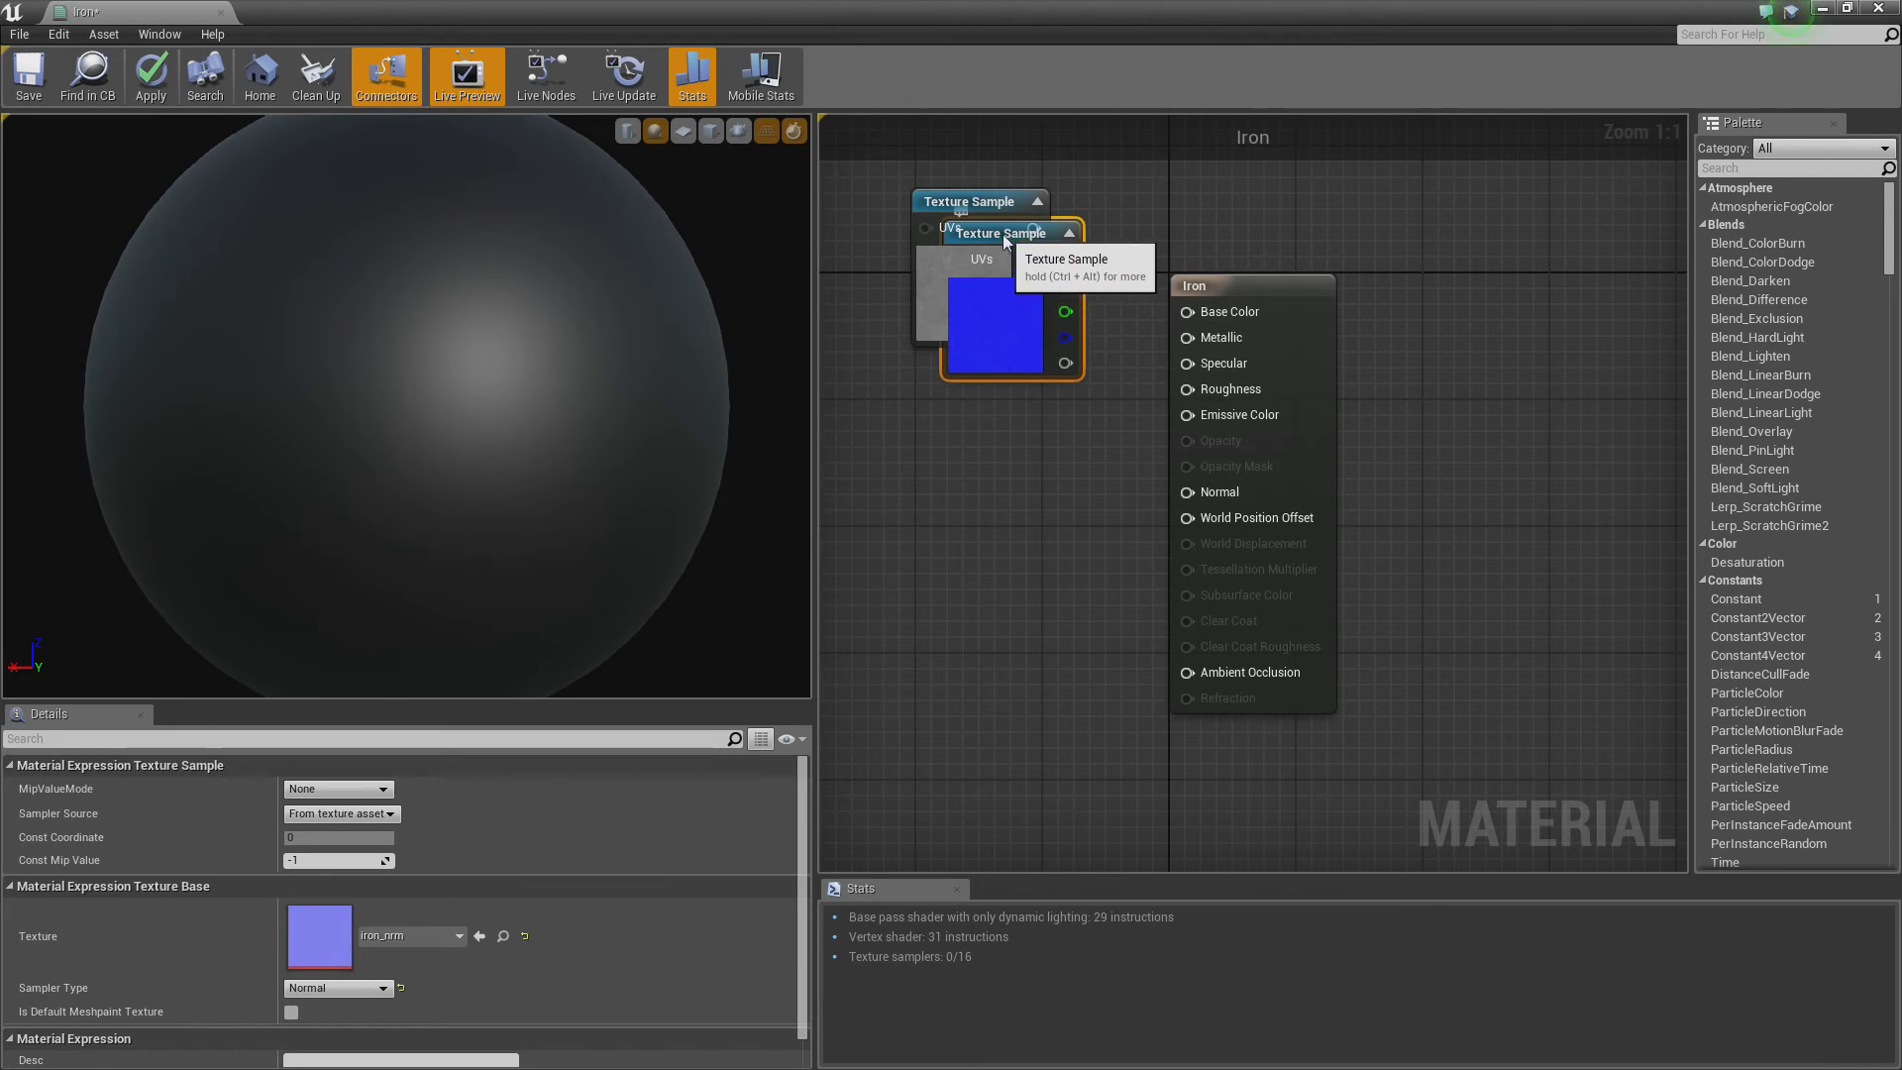
# Step: Connect the iron_nrm Texture Sample to the Normal input and preview the material on a plane
pyautogui.moveTo(1002, 252); pyautogui.dragTo(1221, 492)
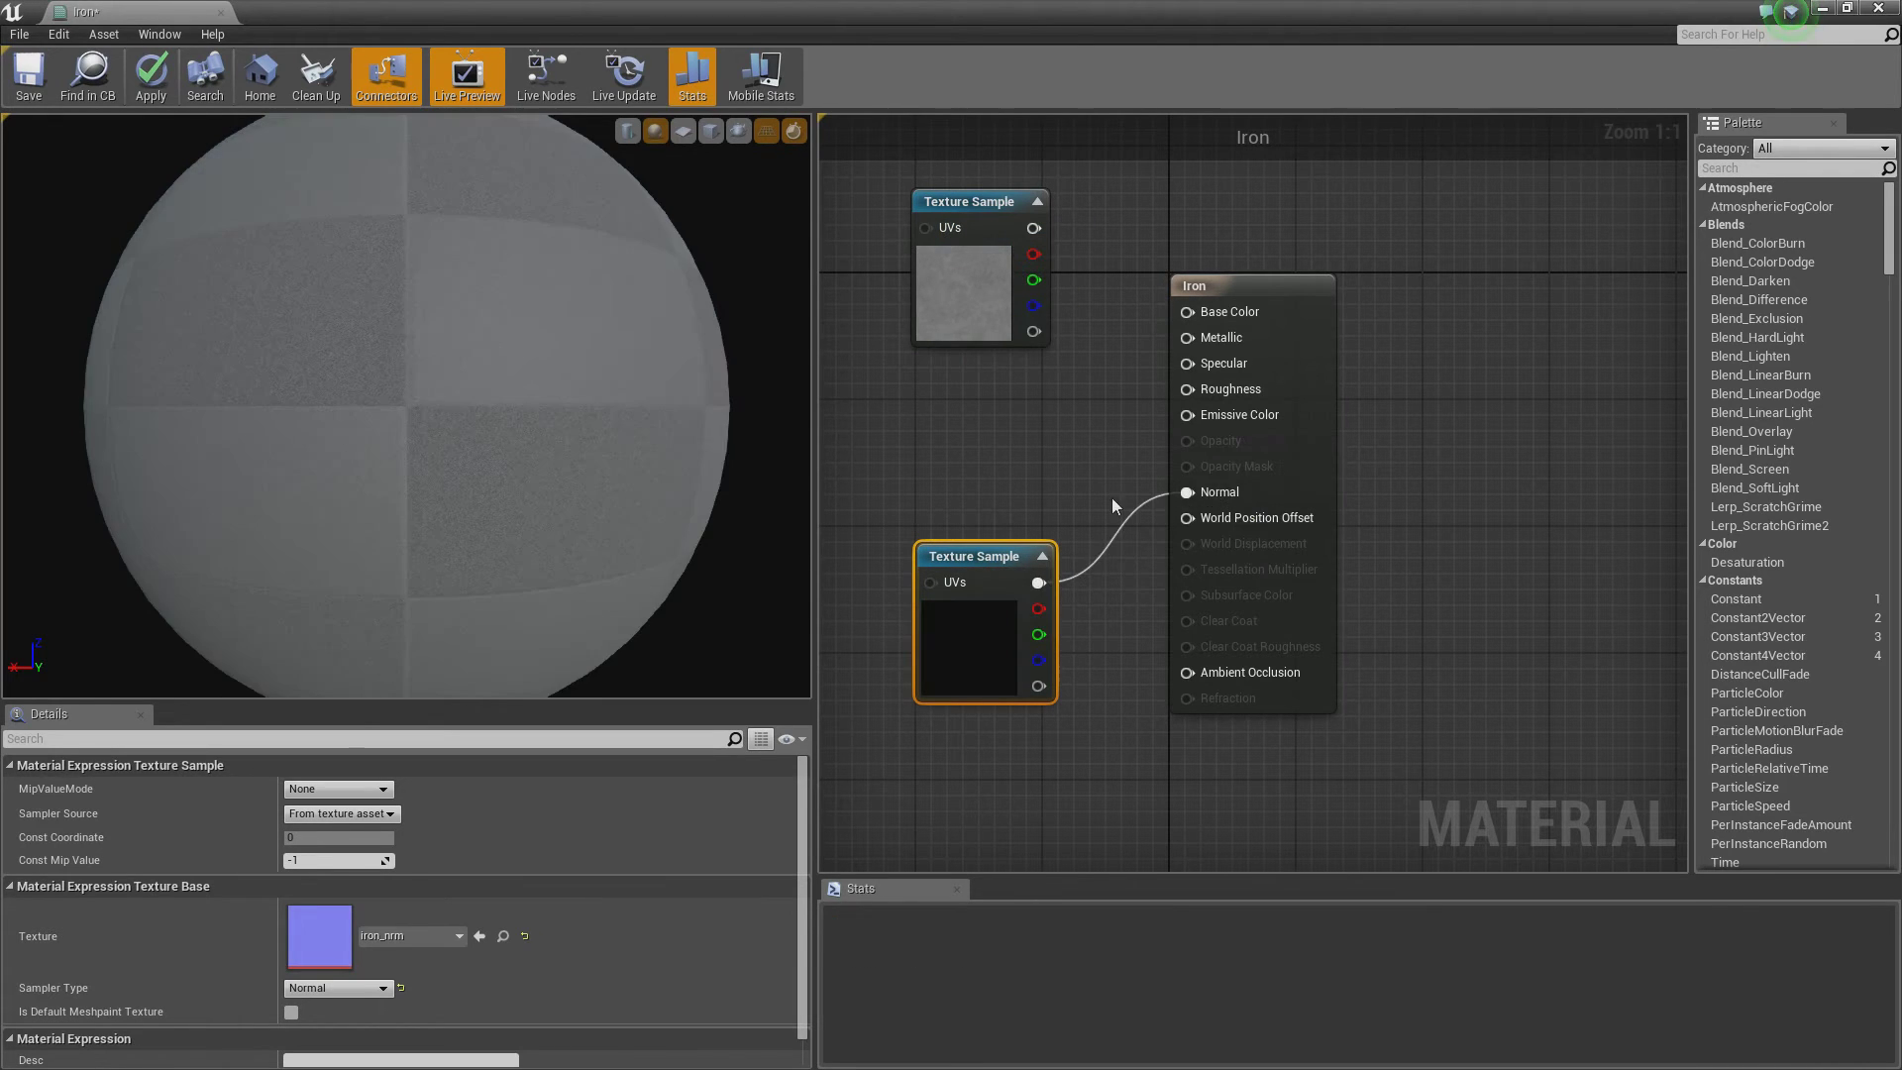
pyautogui.moveTo(513, 354); pyautogui.dragTo(457, 368)
pyautogui.click(686, 131)
pyautogui.moveTo(457, 368); pyautogui.dragTo(458, 287, button='right')
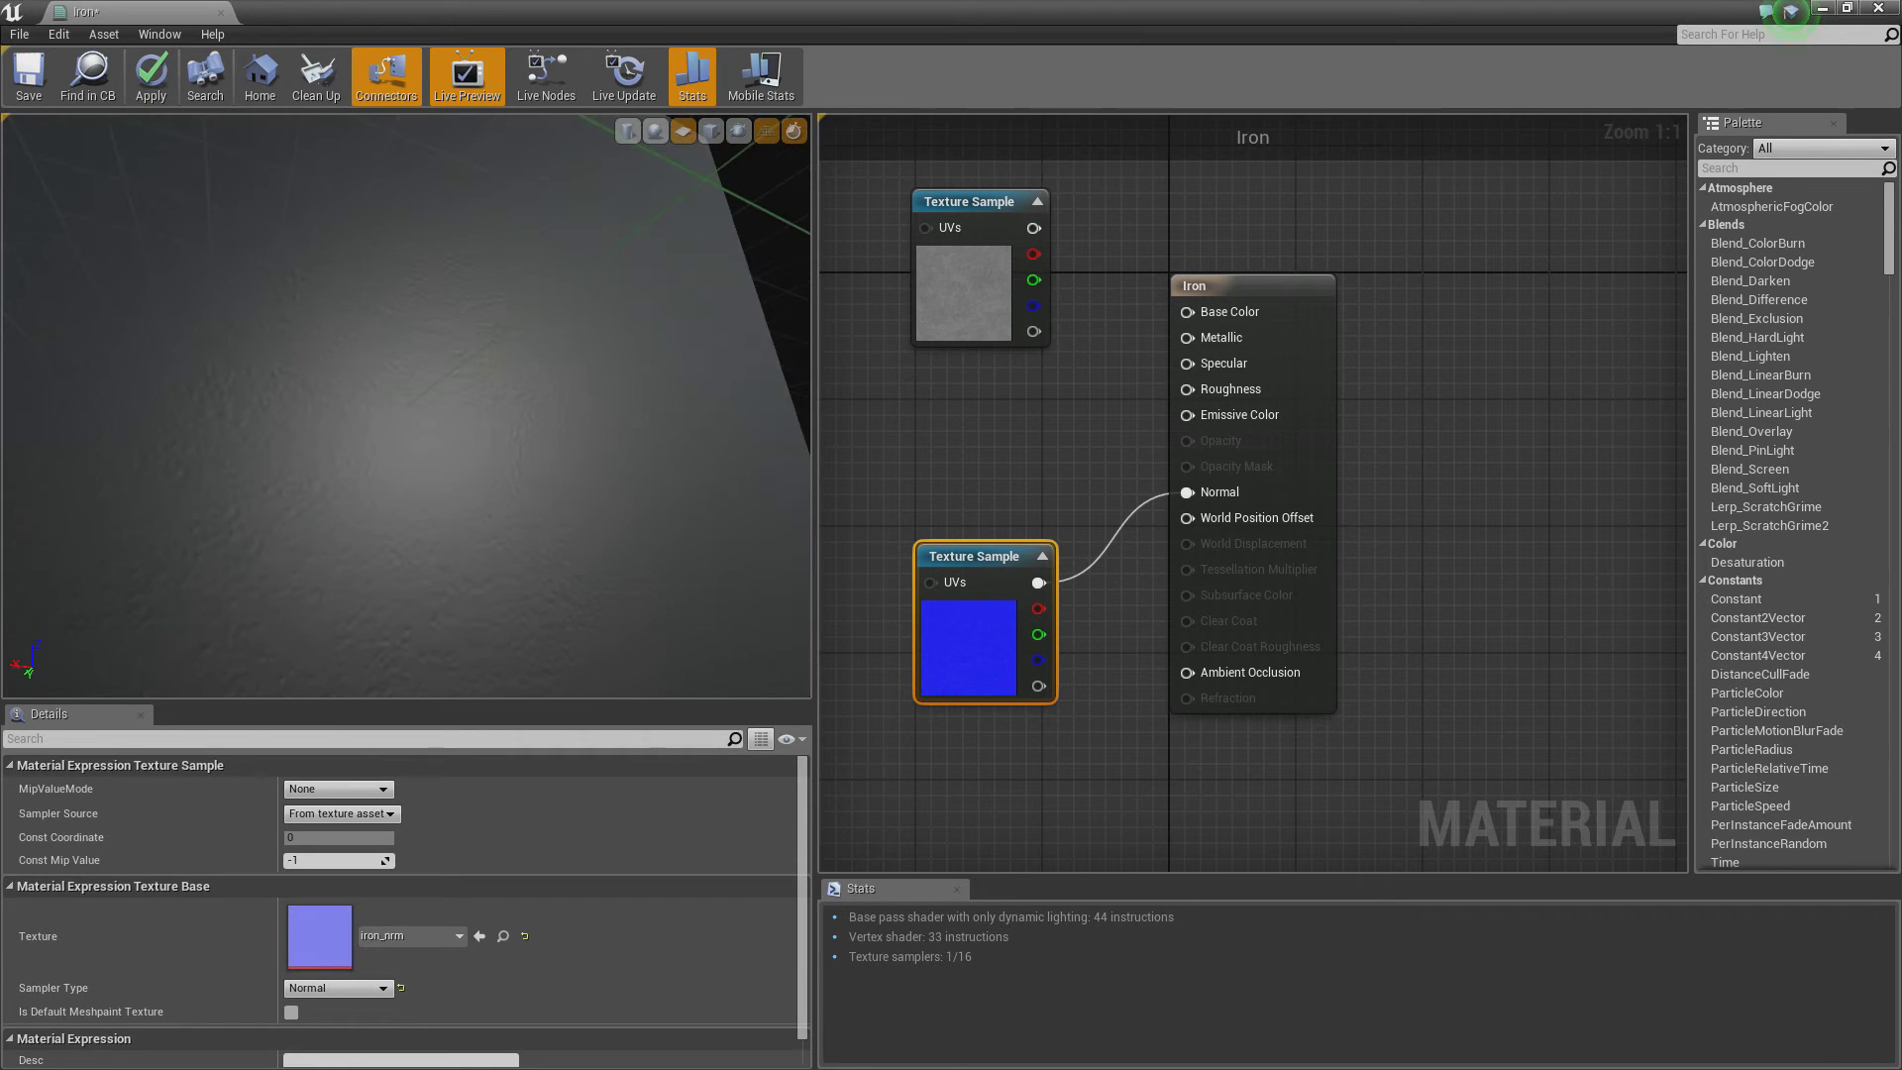
pyautogui.moveTo(457, 287); pyautogui.dragTo(446, 416)
pyautogui.moveTo(446, 416); pyautogui.dragTo(446, 451, button='right')
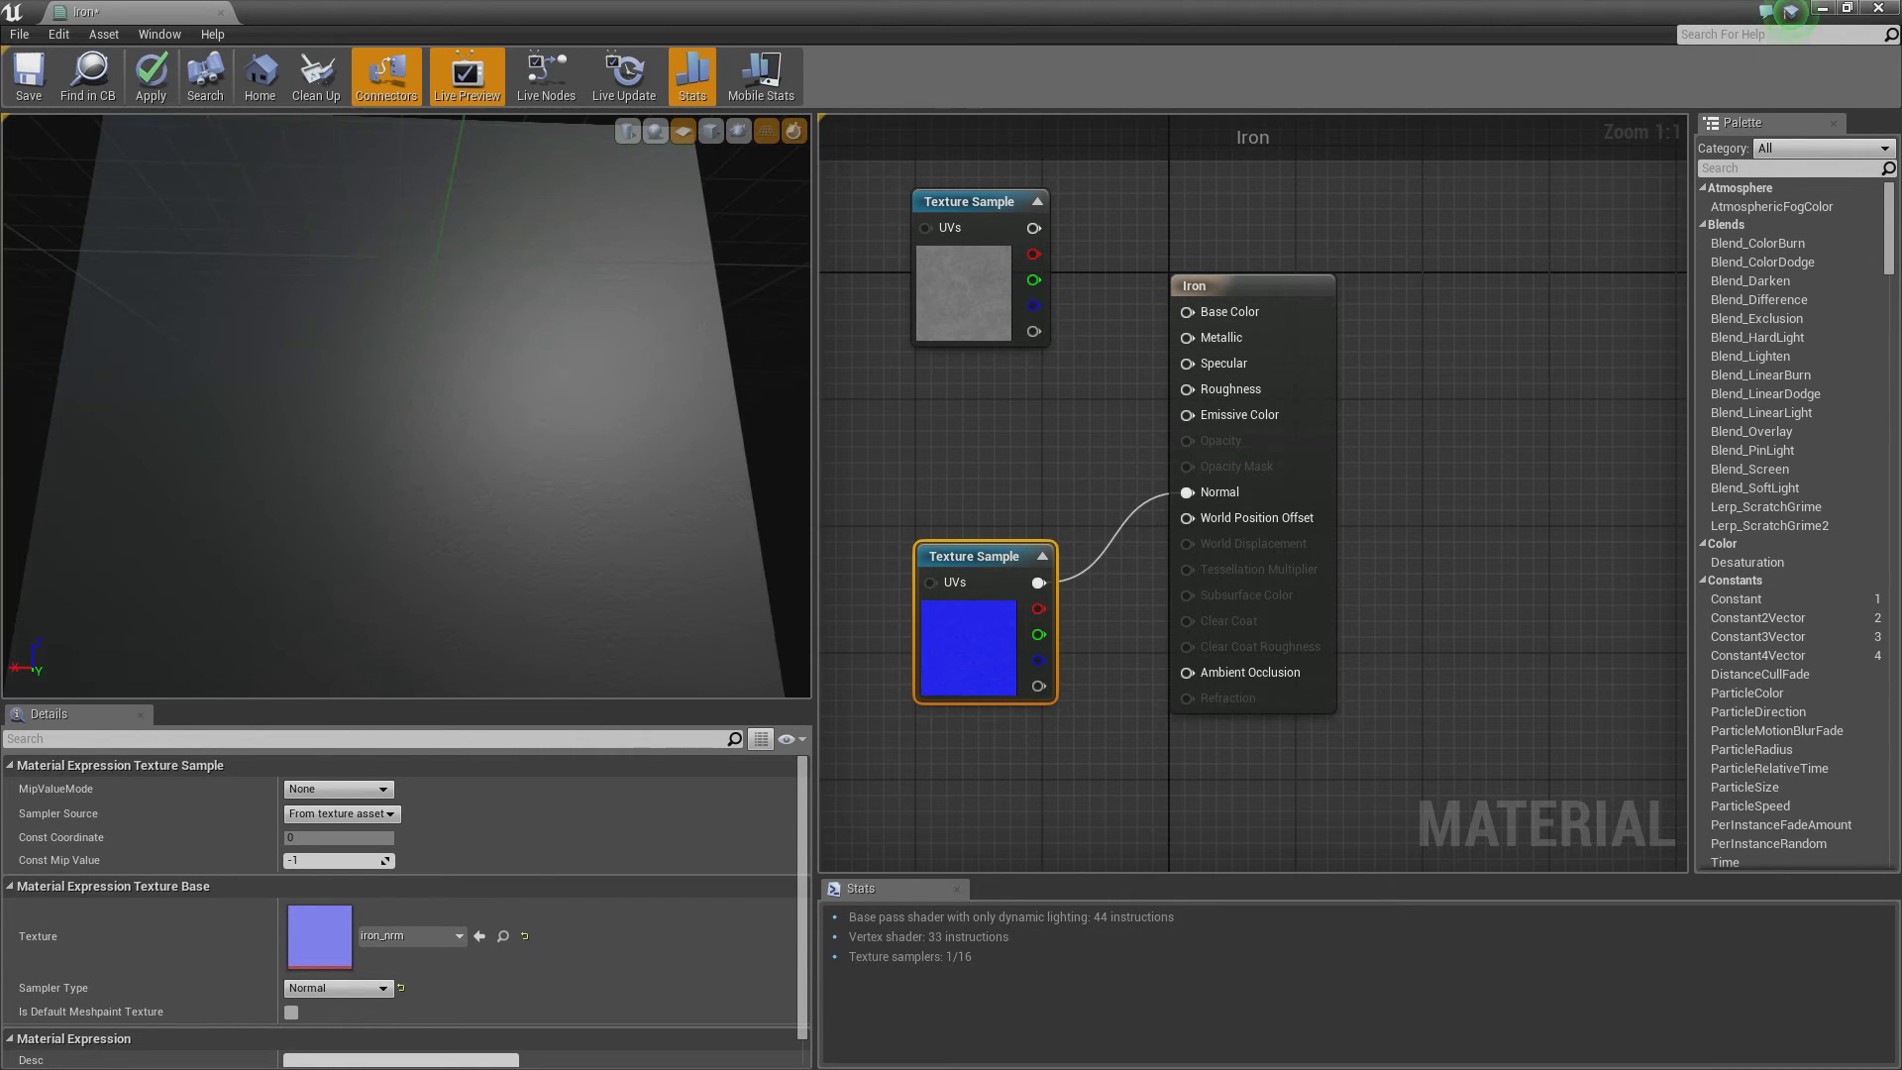
# Step: Add a TexCoord node and connect it to the UVs of both Texture Samples
pyautogui.moveTo(916, 423); pyautogui.dragTo(1044, 420, button='right')
pyautogui.press('u')
pyautogui.click(968, 427)
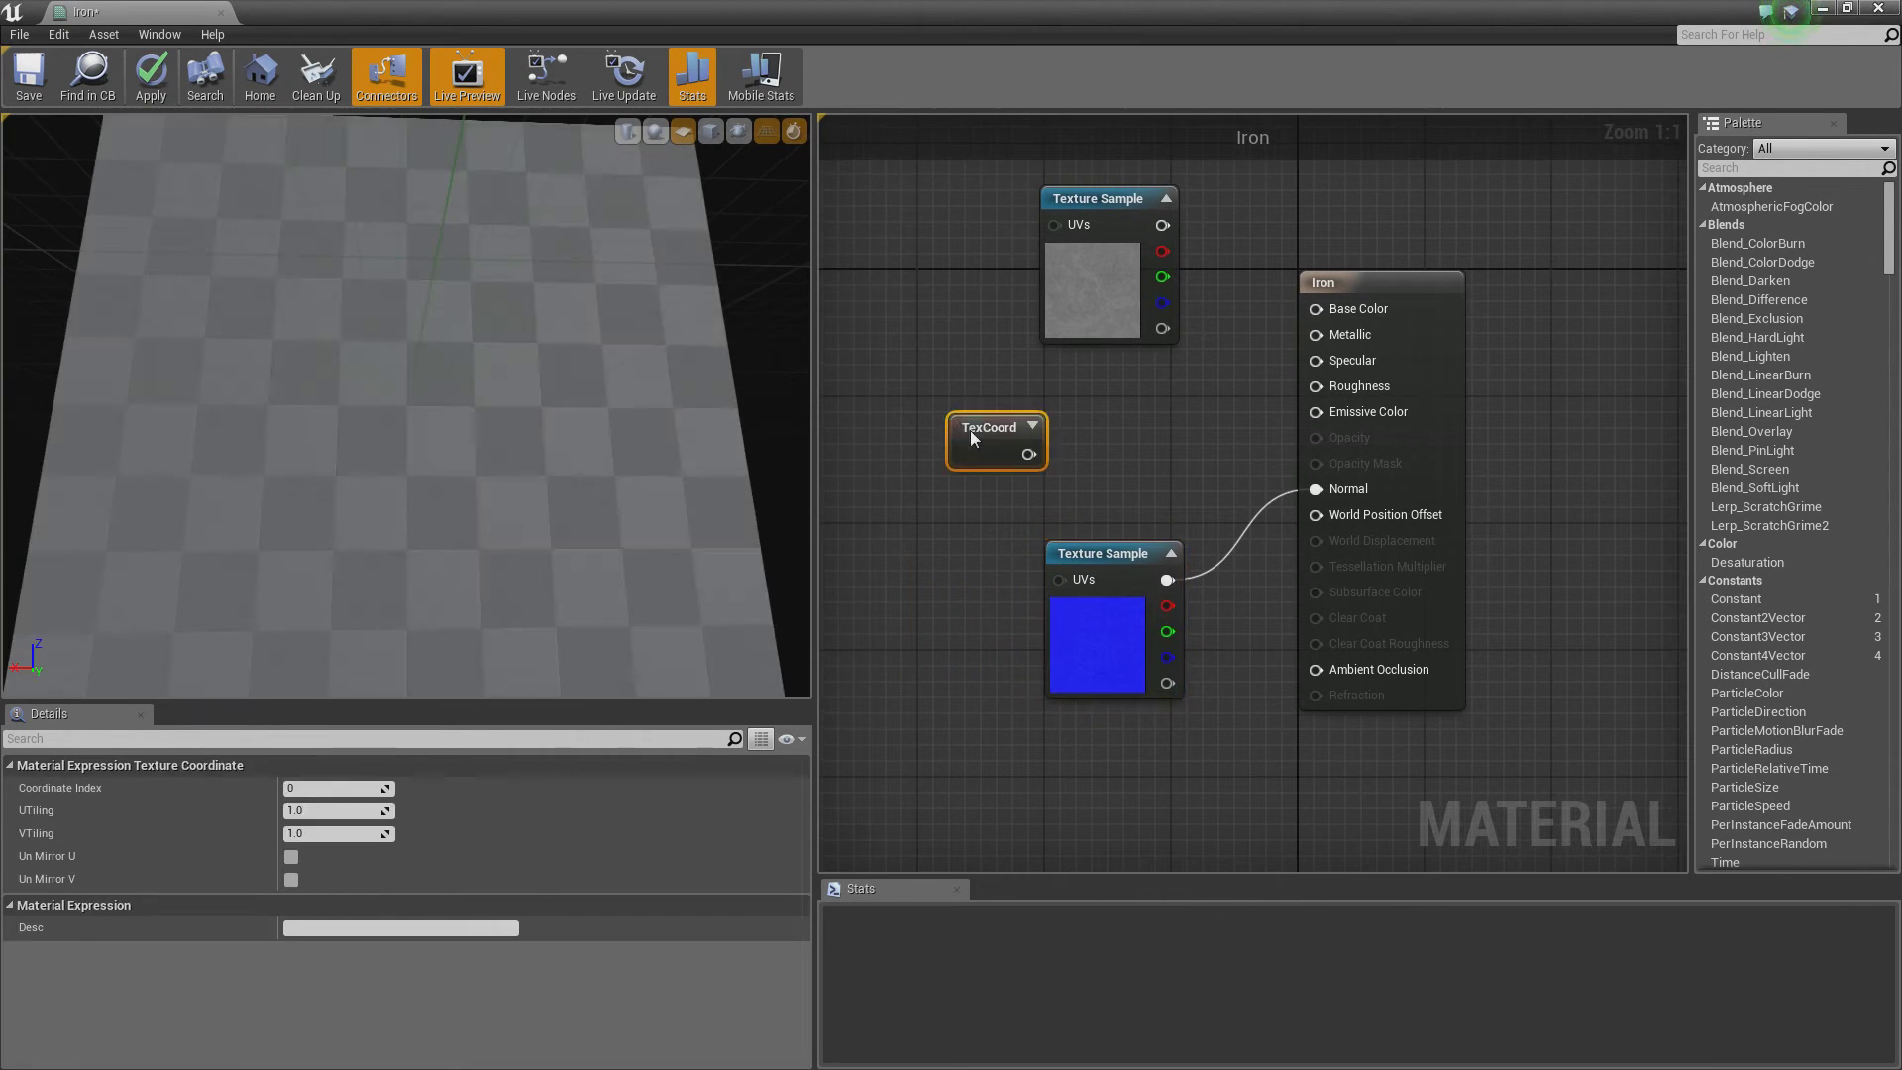
pyautogui.moveTo(922, 430); pyautogui.dragTo(1056, 225)
pyautogui.moveTo(952, 467); pyautogui.dragTo(1068, 582)
pyautogui.moveTo(907, 445); pyautogui.dragTo(876, 413)
# Step: Set the TexCoord node's UTiling and VTiling to 2.0 and check the tiling on the preview plane
pyautogui.click(335, 811)
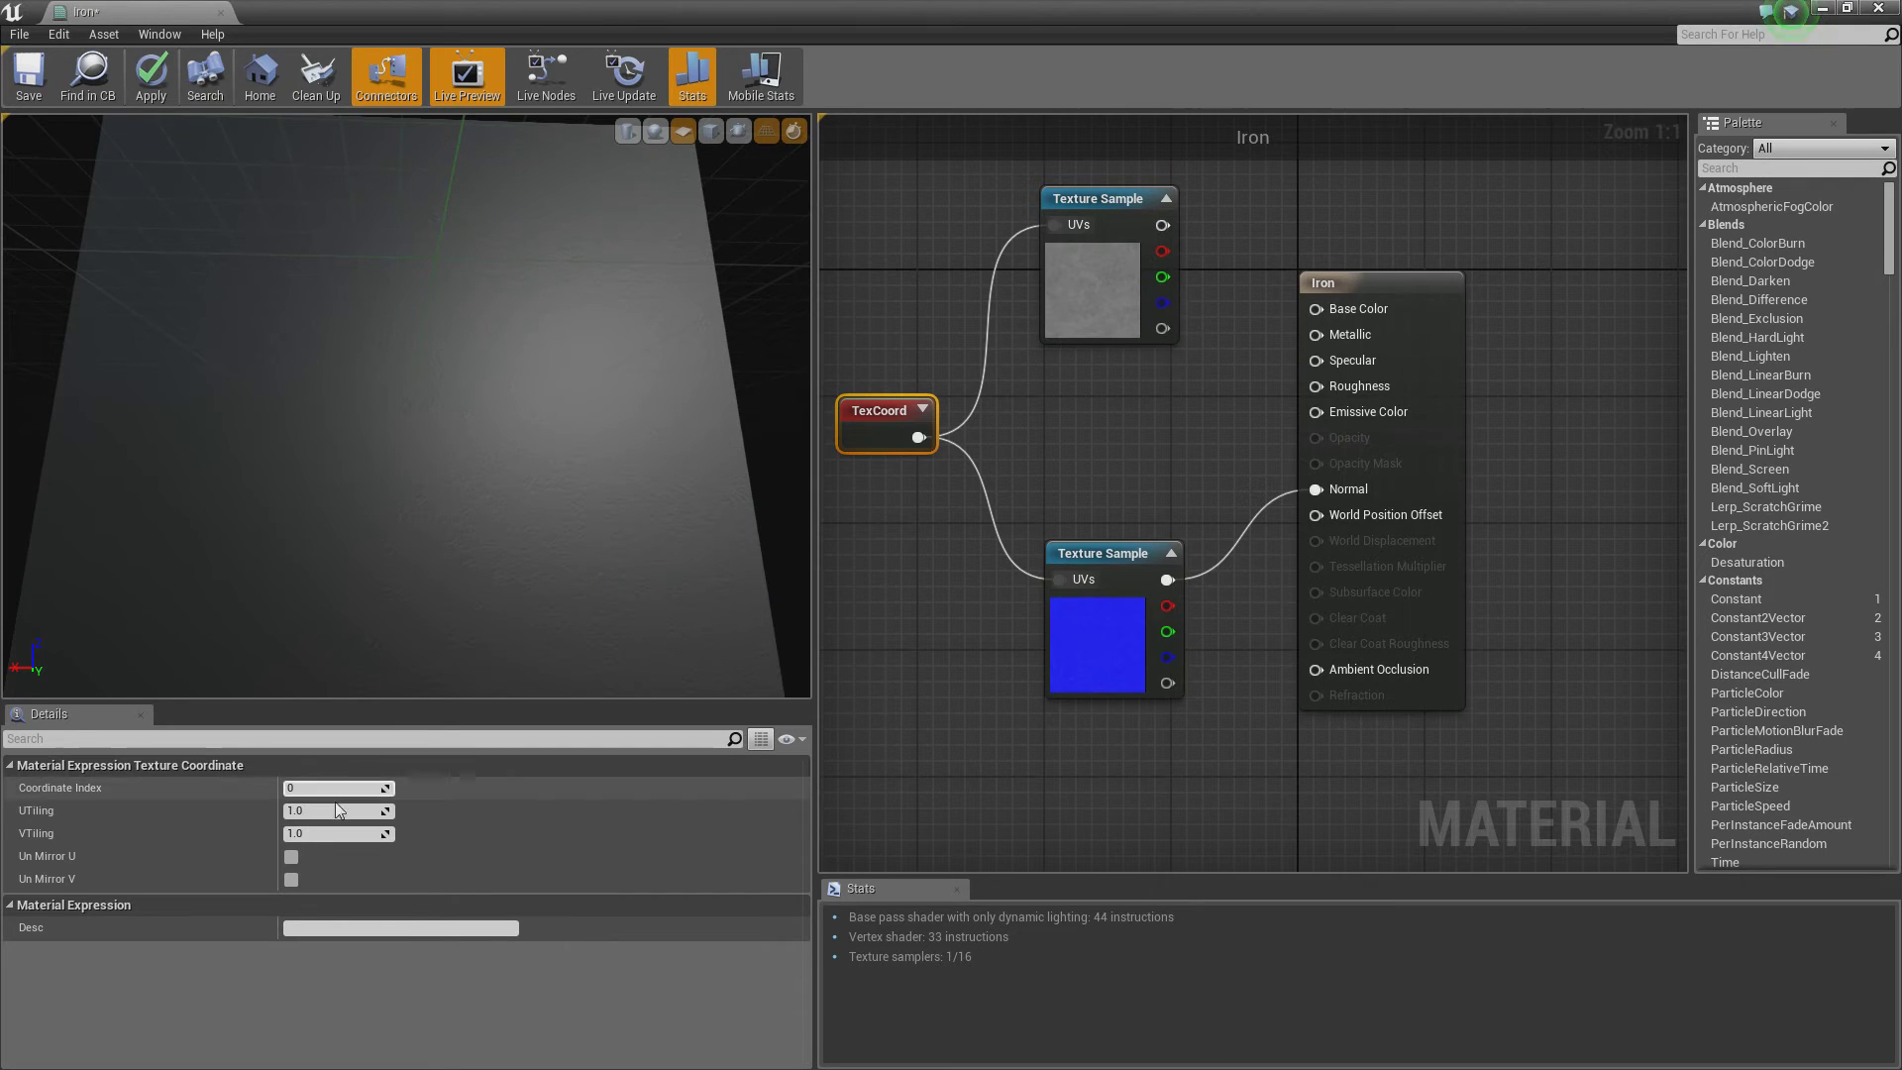
pyautogui.write('2')
pyautogui.press('Tab')
pyautogui.press('Return')
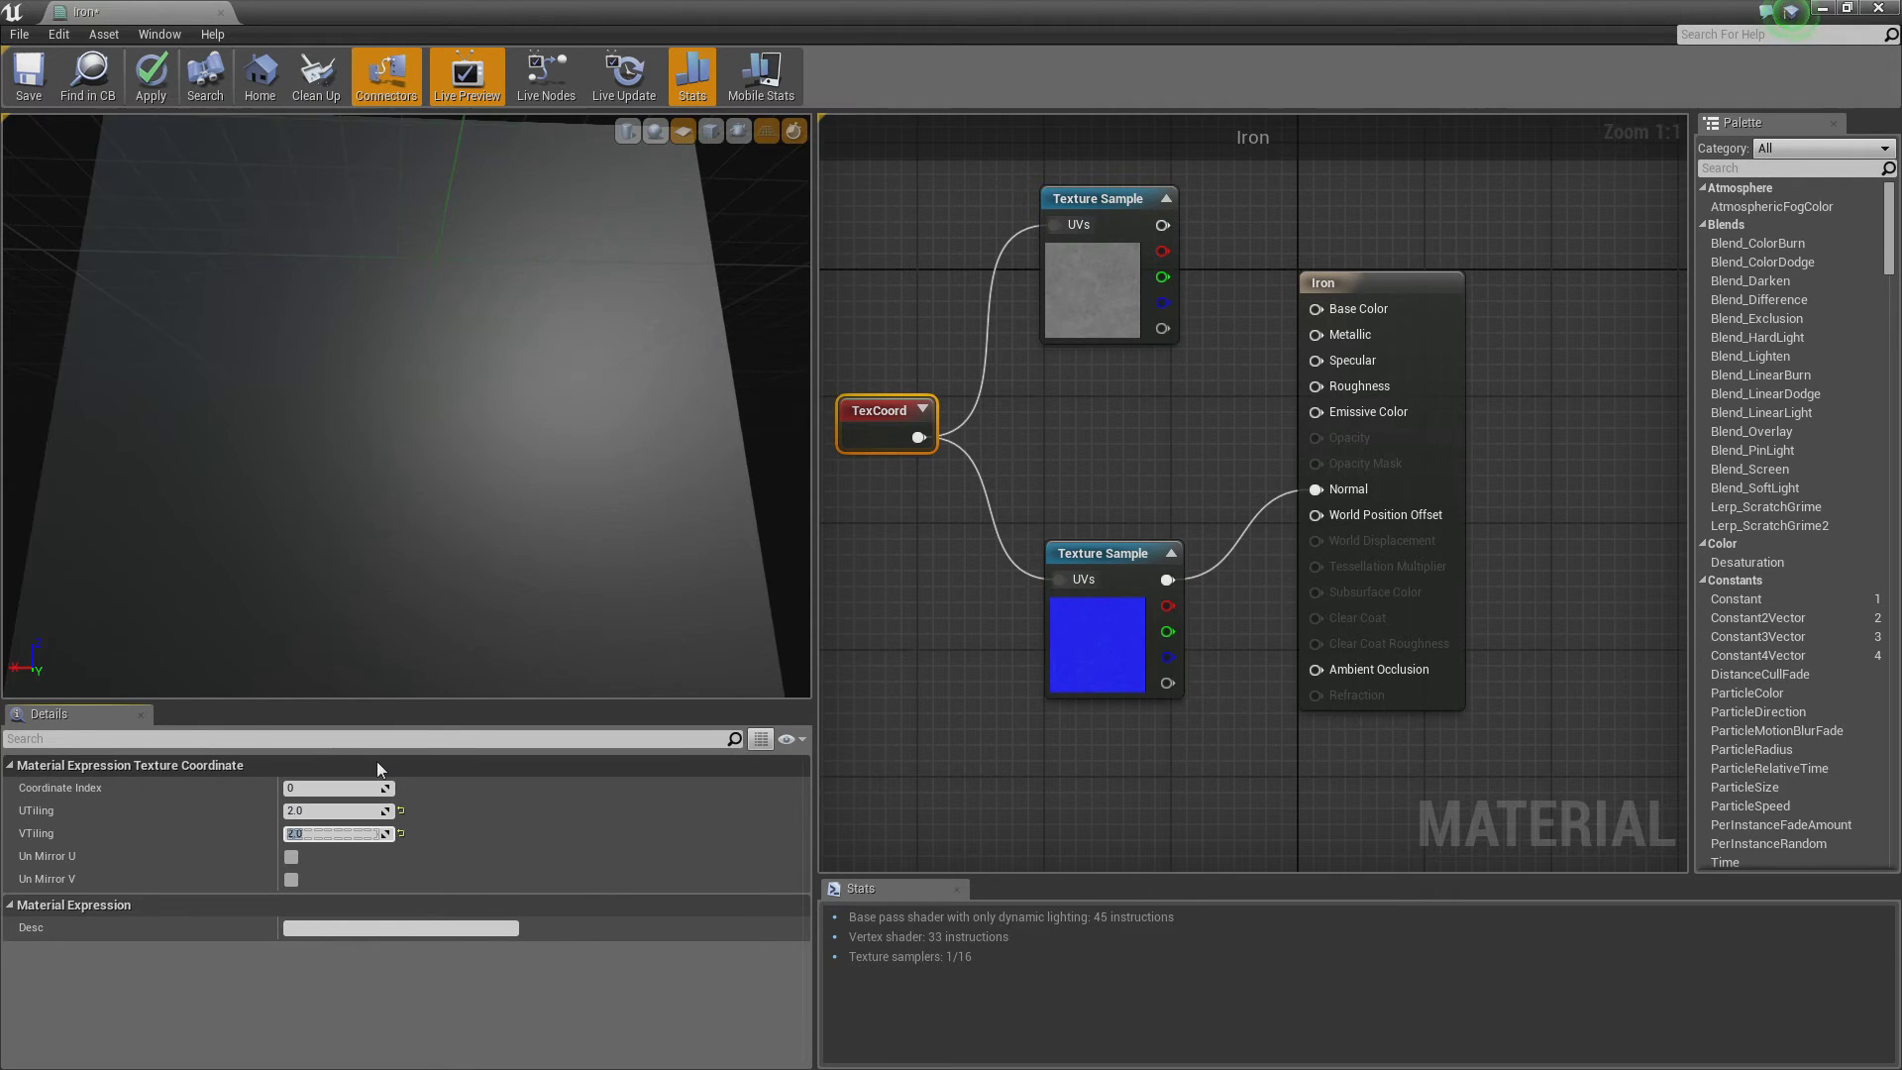
pyautogui.moveTo(567, 404); pyautogui.dragTo(567, 535)
pyautogui.moveTo(566, 405); pyautogui.dragTo(566, 366, button='right')
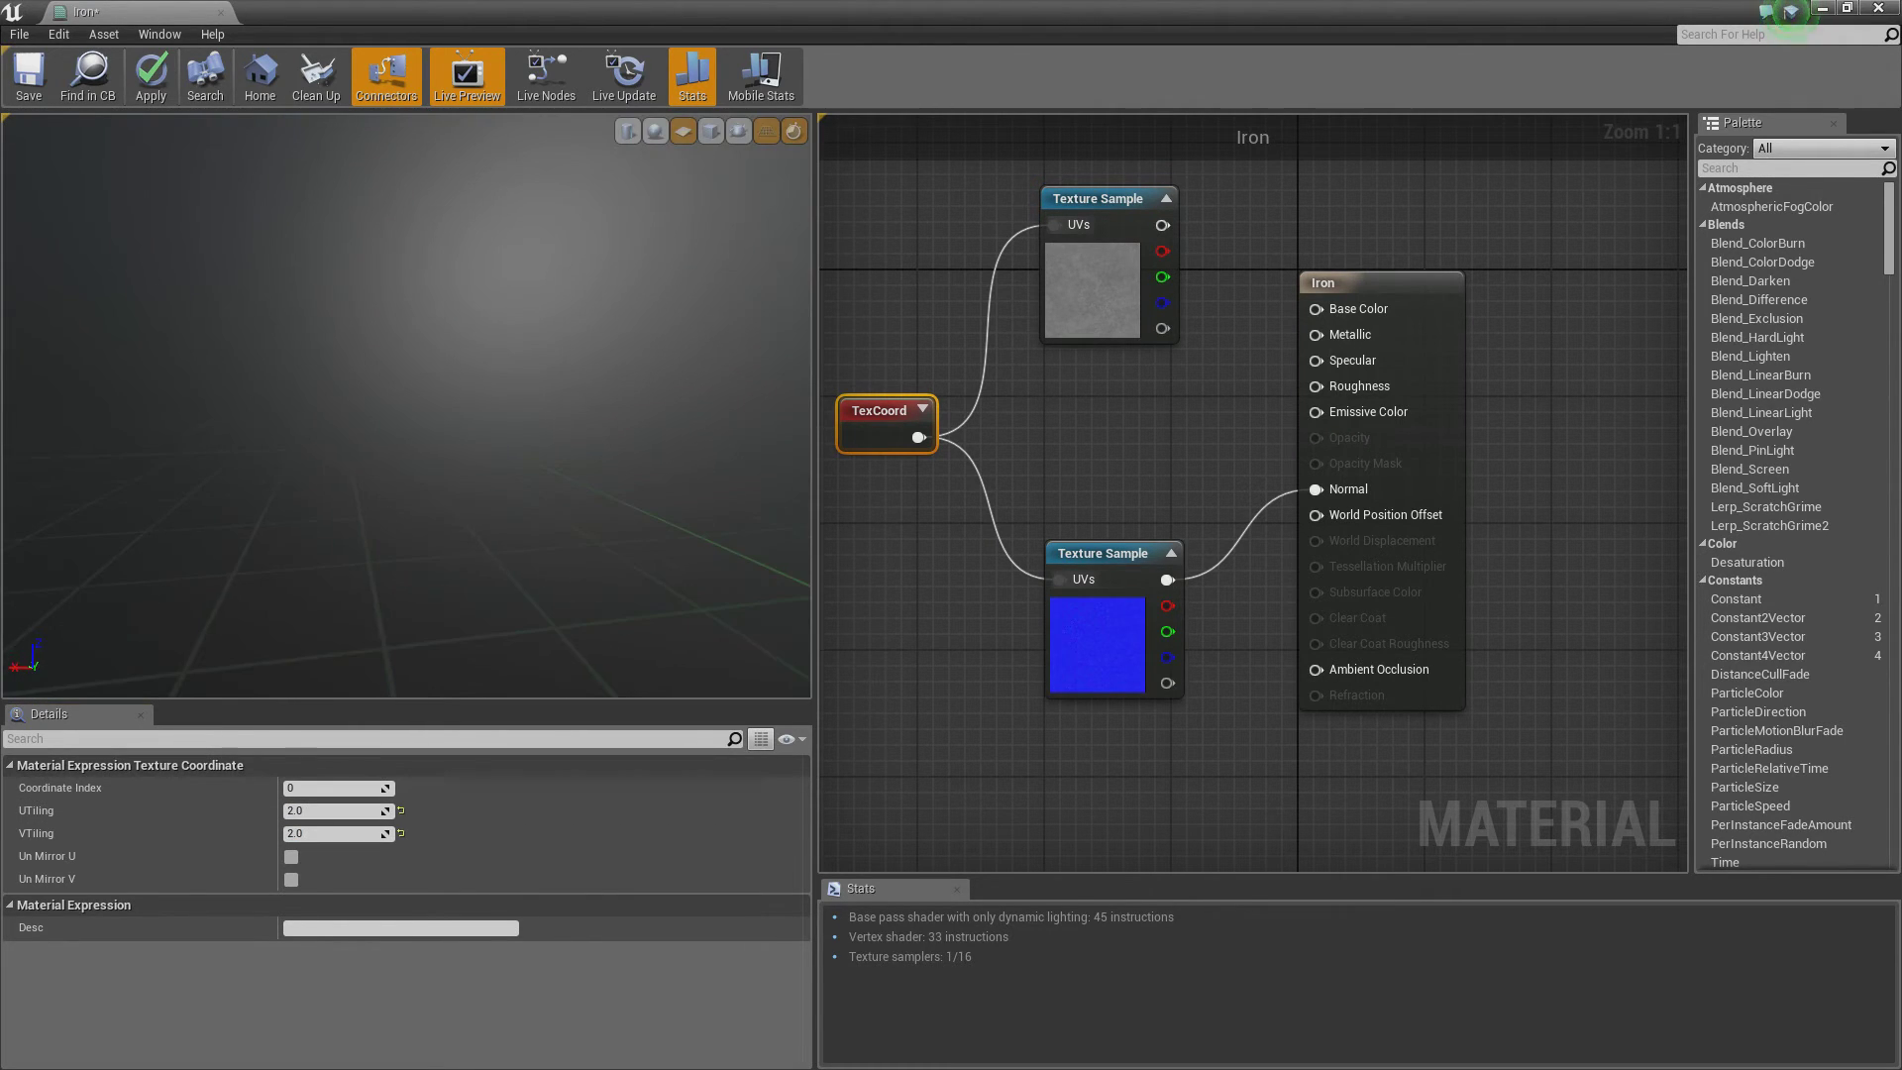
pyautogui.moveTo(440, 425); pyautogui.dragTo(495, 425)
pyautogui.moveTo(440, 425); pyautogui.dragTo(440, 545, button='right')
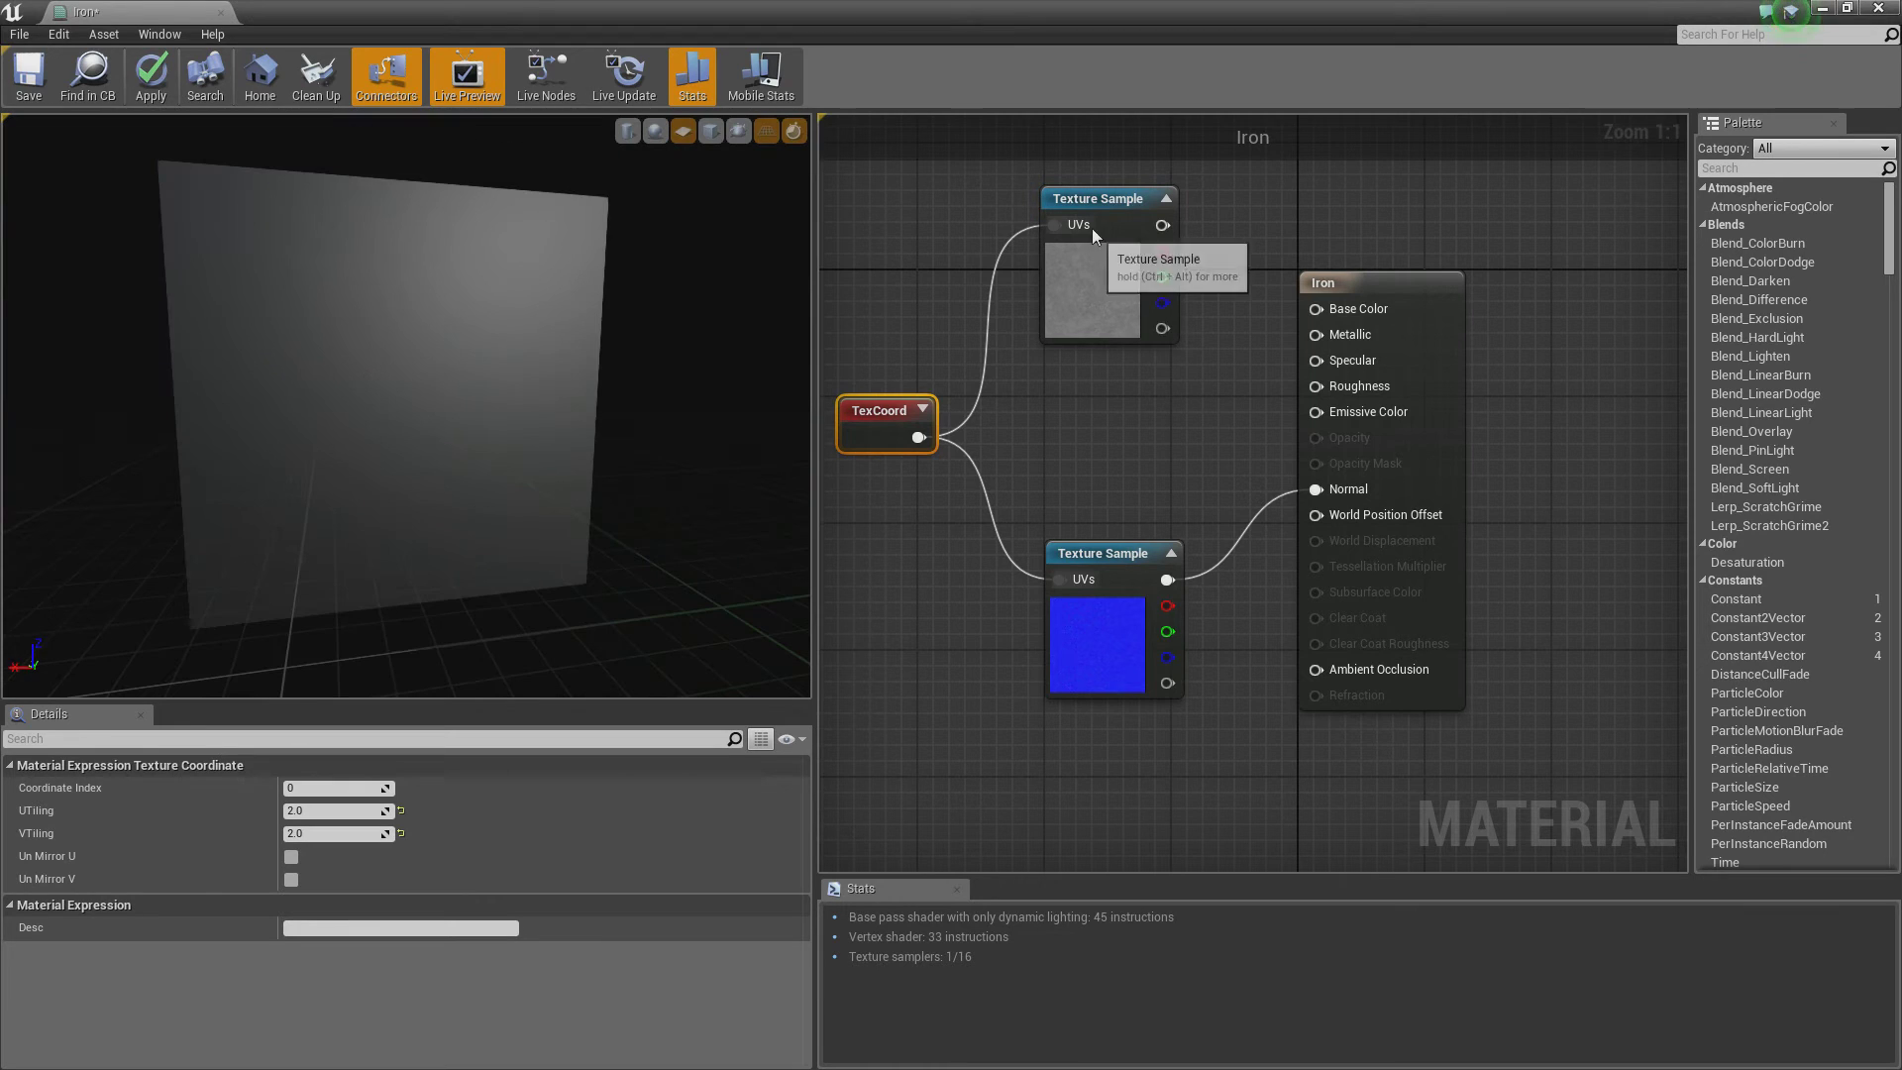
# Step: Rearrange the graph nodes and connect the iron_albedo Texture Sample to the Base Color input
pyautogui.moveTo(1109, 201); pyautogui.dragTo(1115, 207)
pyautogui.moveTo(872, 409); pyautogui.dragTo(882, 426)
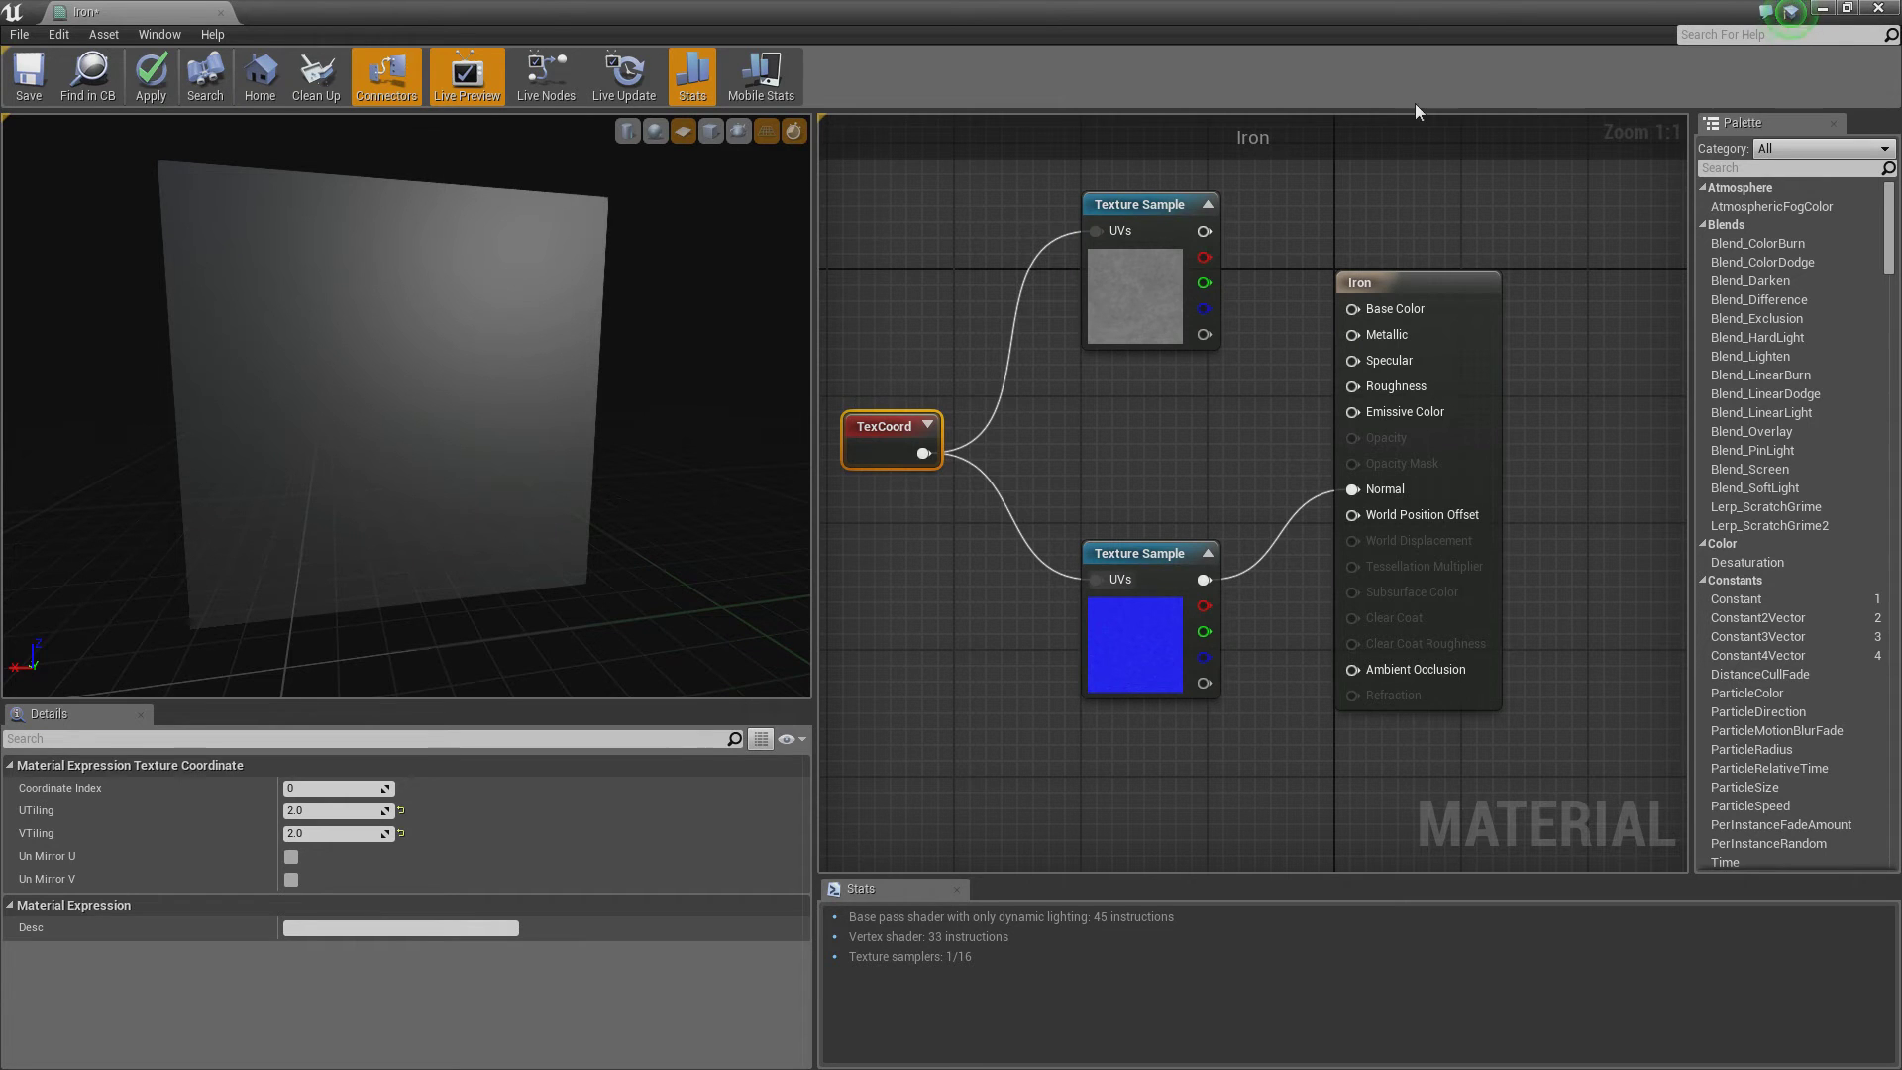
pyautogui.moveTo(1205, 232); pyautogui.dragTo(1399, 313)
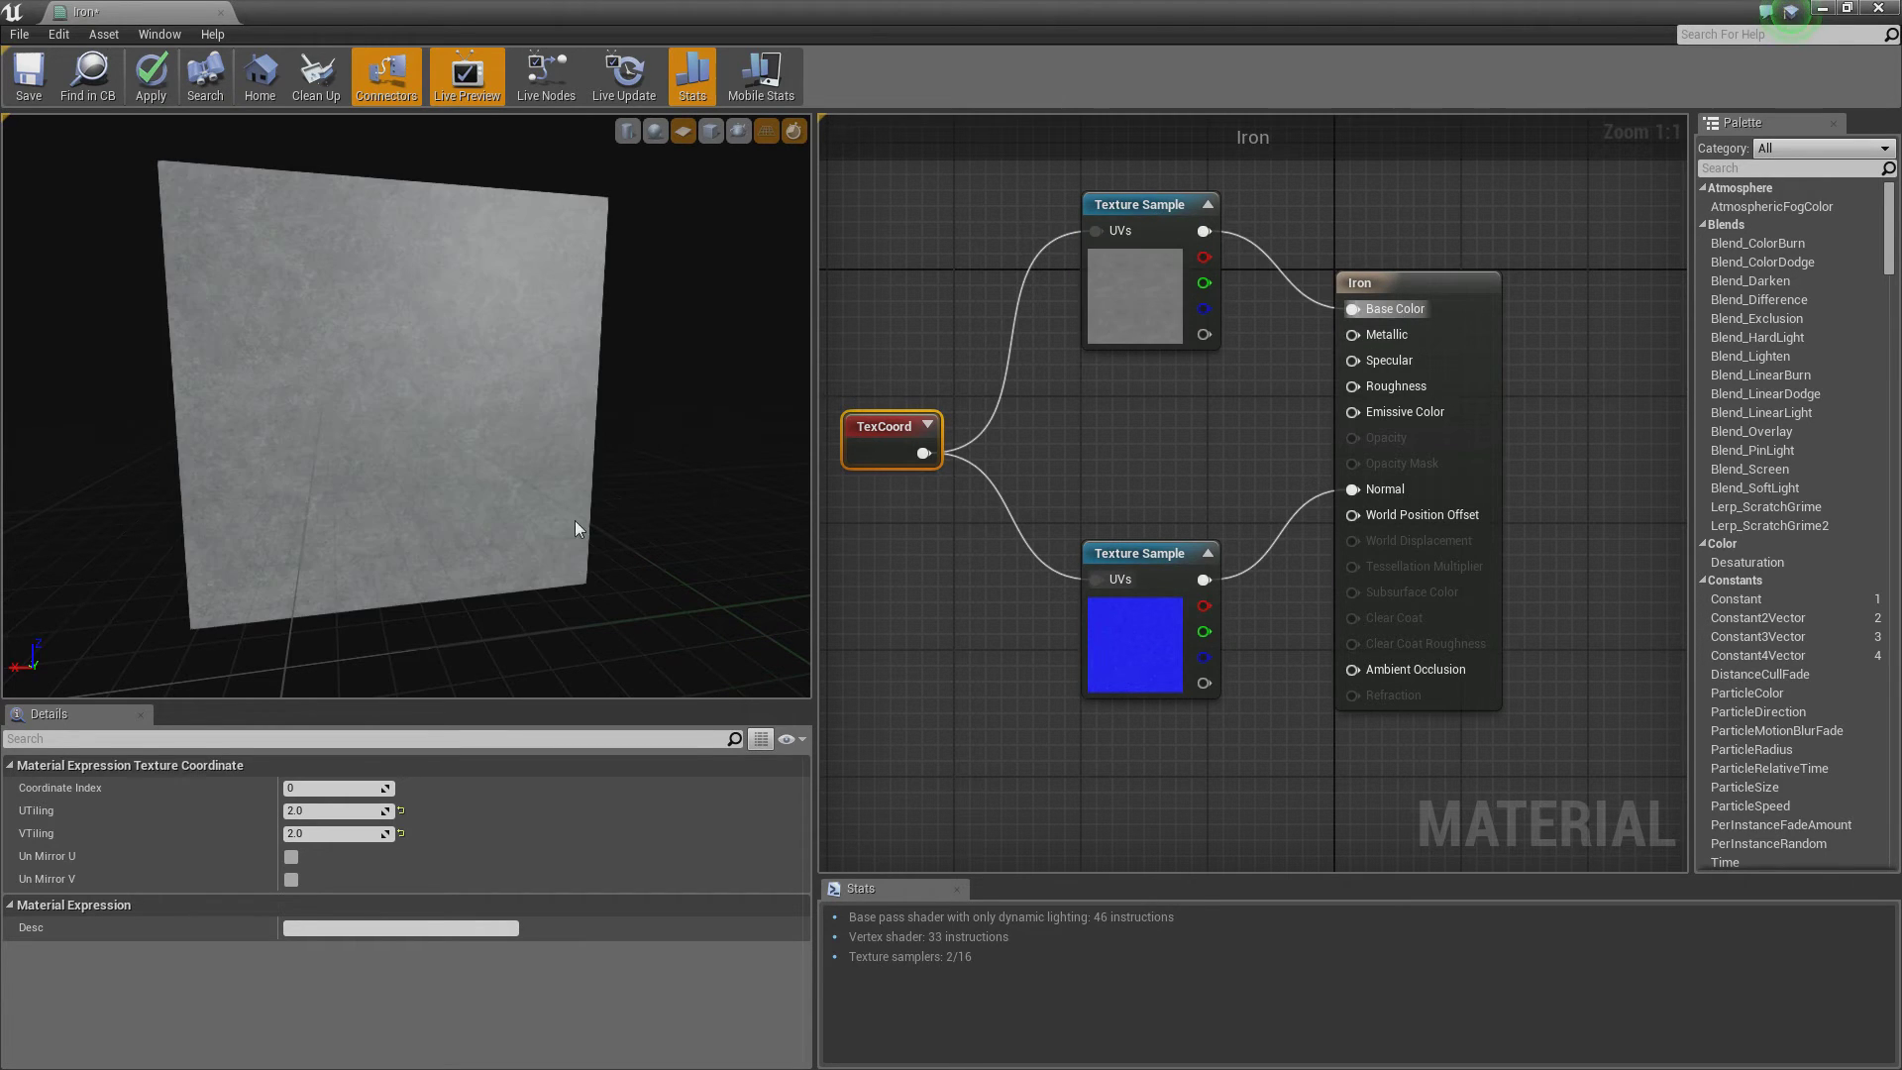
pyautogui.moveTo(574, 520); pyautogui.dragTo(575, 407, button='right')
pyautogui.moveTo(551, 472)
pyautogui.mouseDown()
pyautogui.moveTo(594, 456)
pyautogui.moveTo(555, 466)
pyautogui.mouseUp()
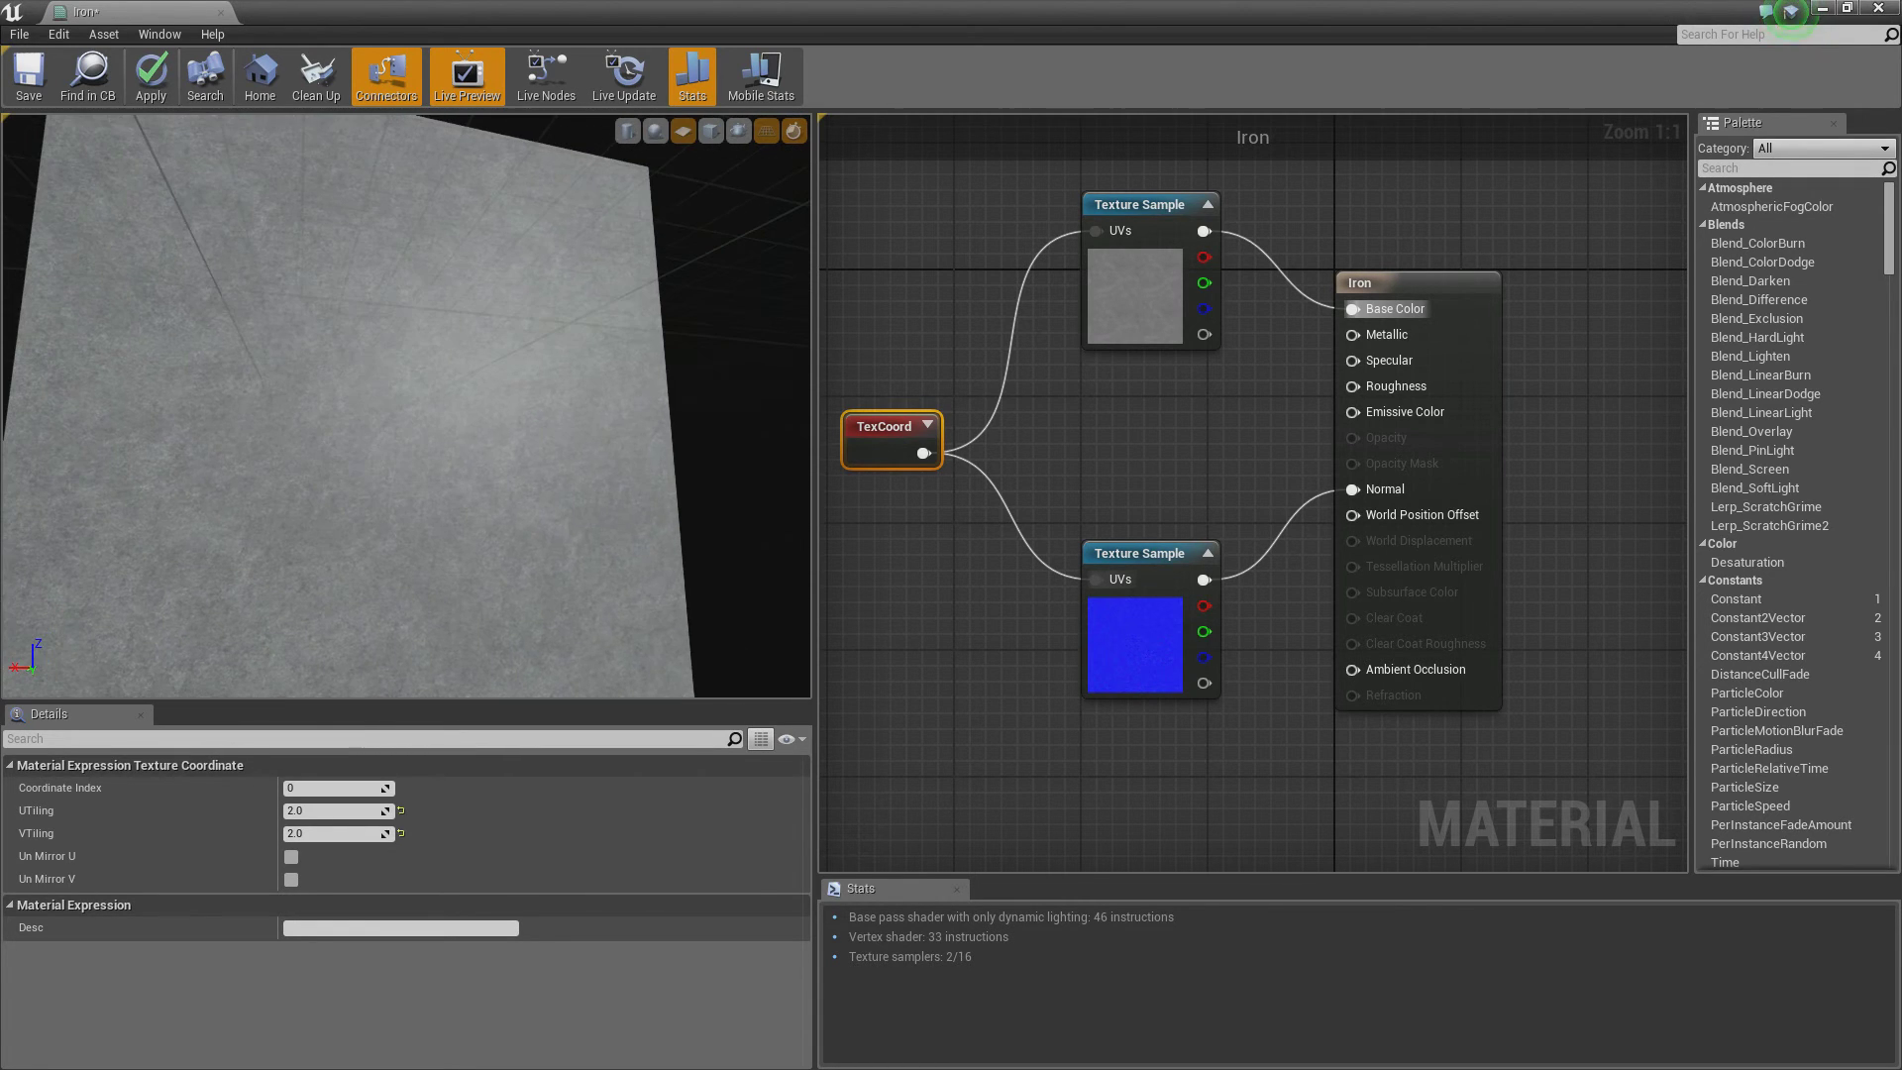
# Step: Add a Constant node, connect it to the Metallic input and set its value to 1
pyautogui.click(1163, 408)
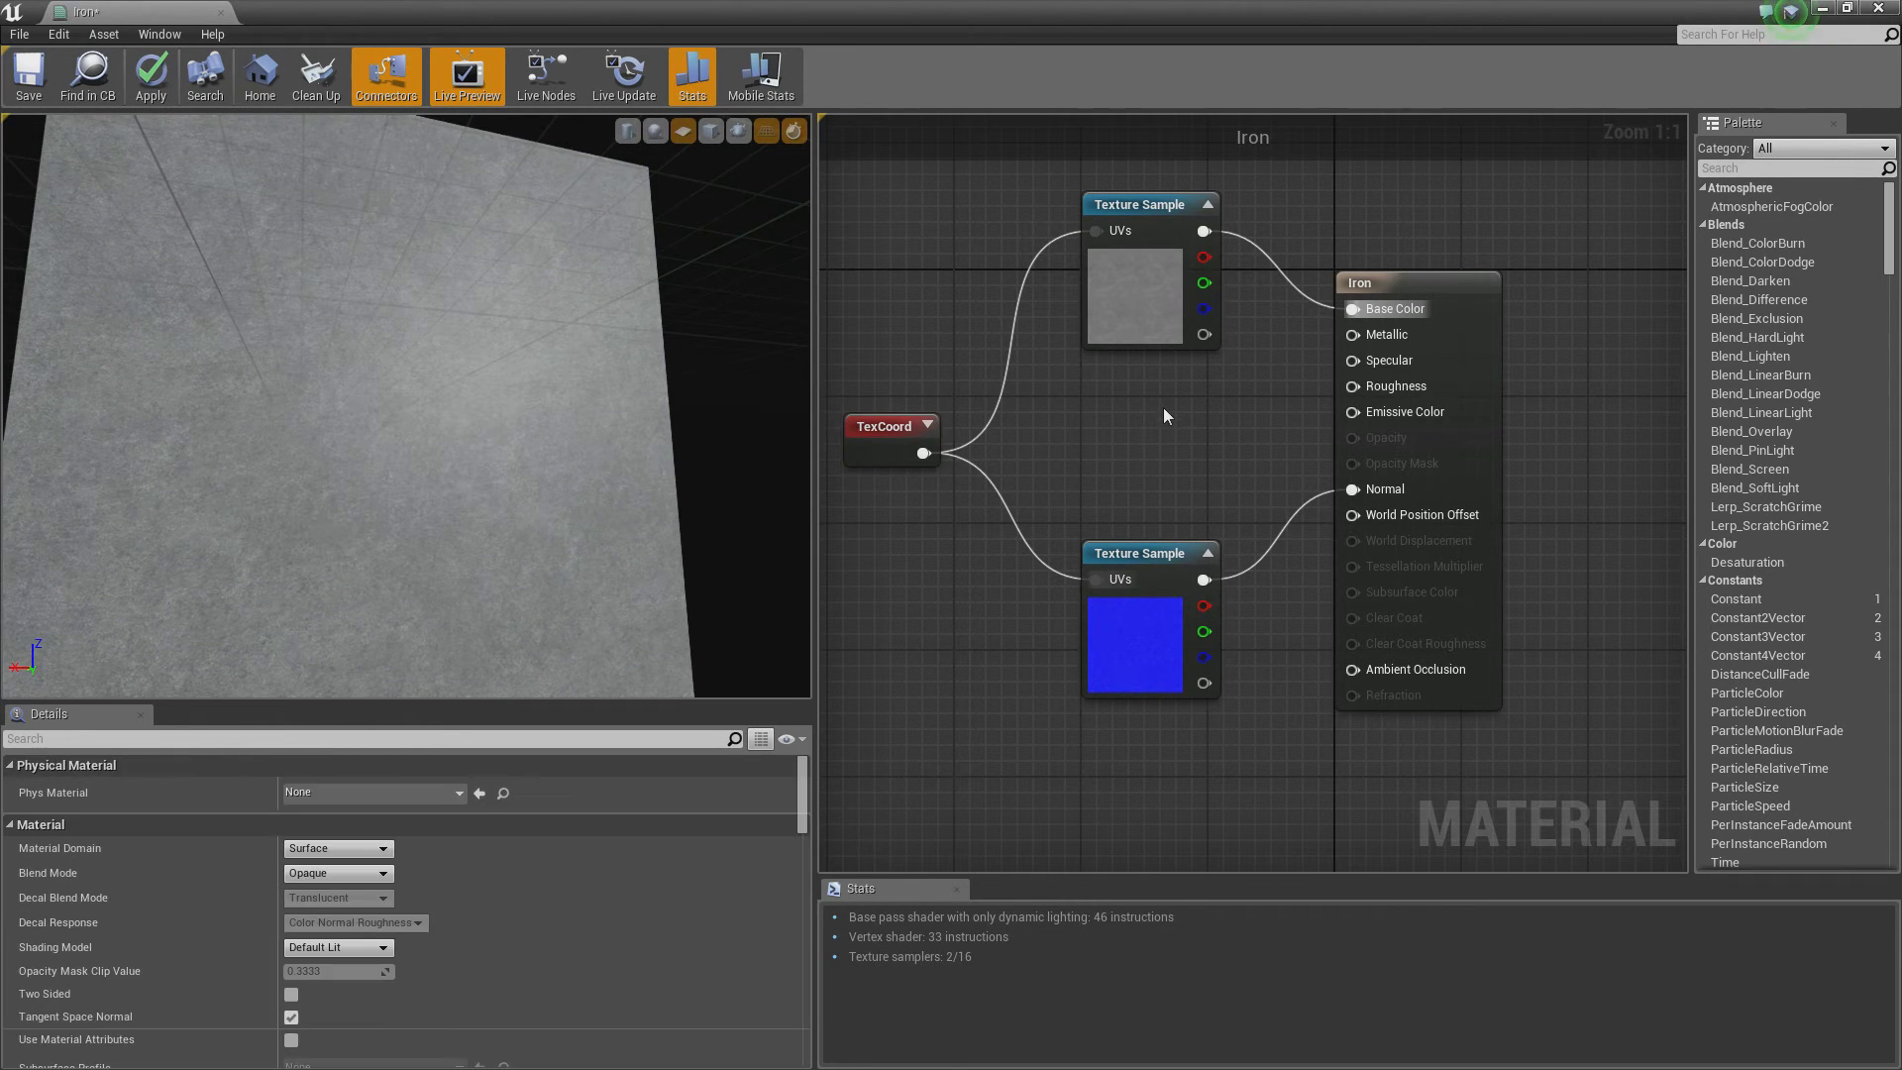
pyautogui.click(1168, 389)
pyautogui.moveTo(1201, 421); pyautogui.dragTo(1353, 335)
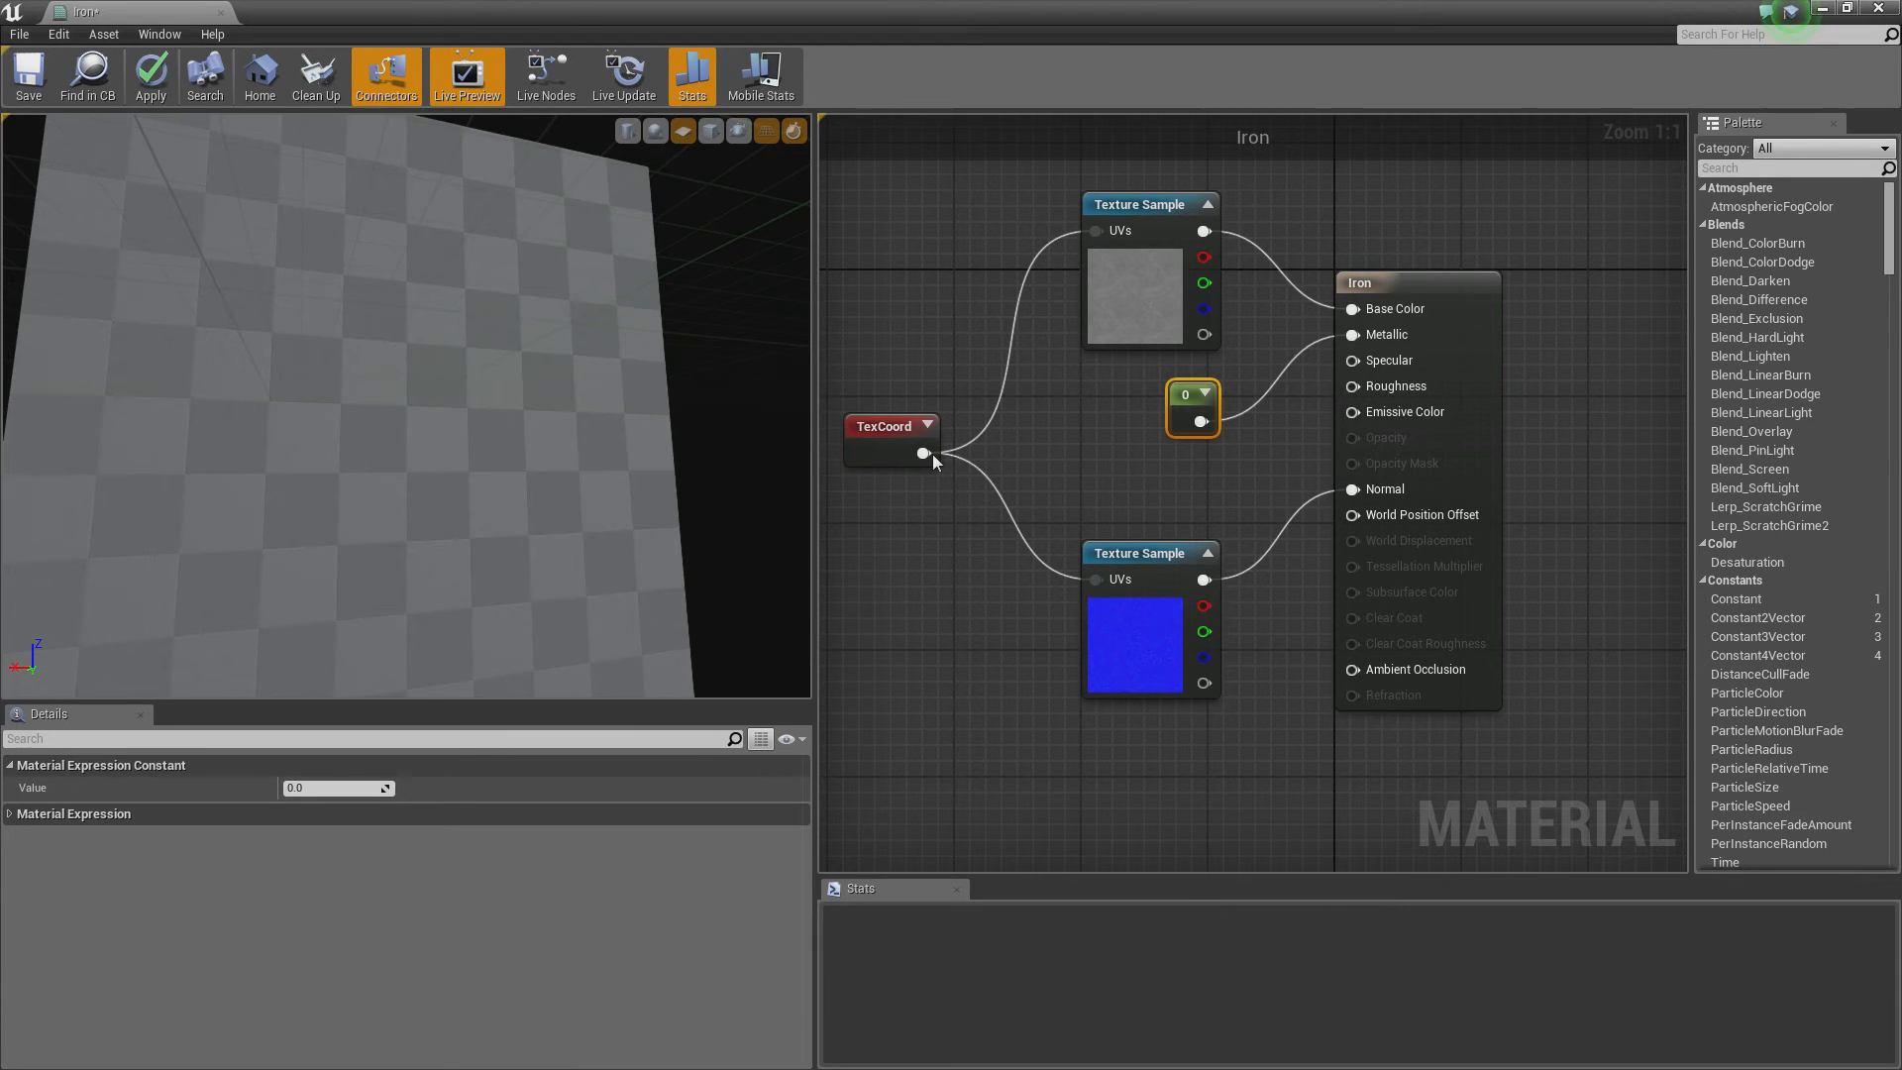
pyautogui.click(326, 788)
pyautogui.write('1')
pyautogui.press('Return')
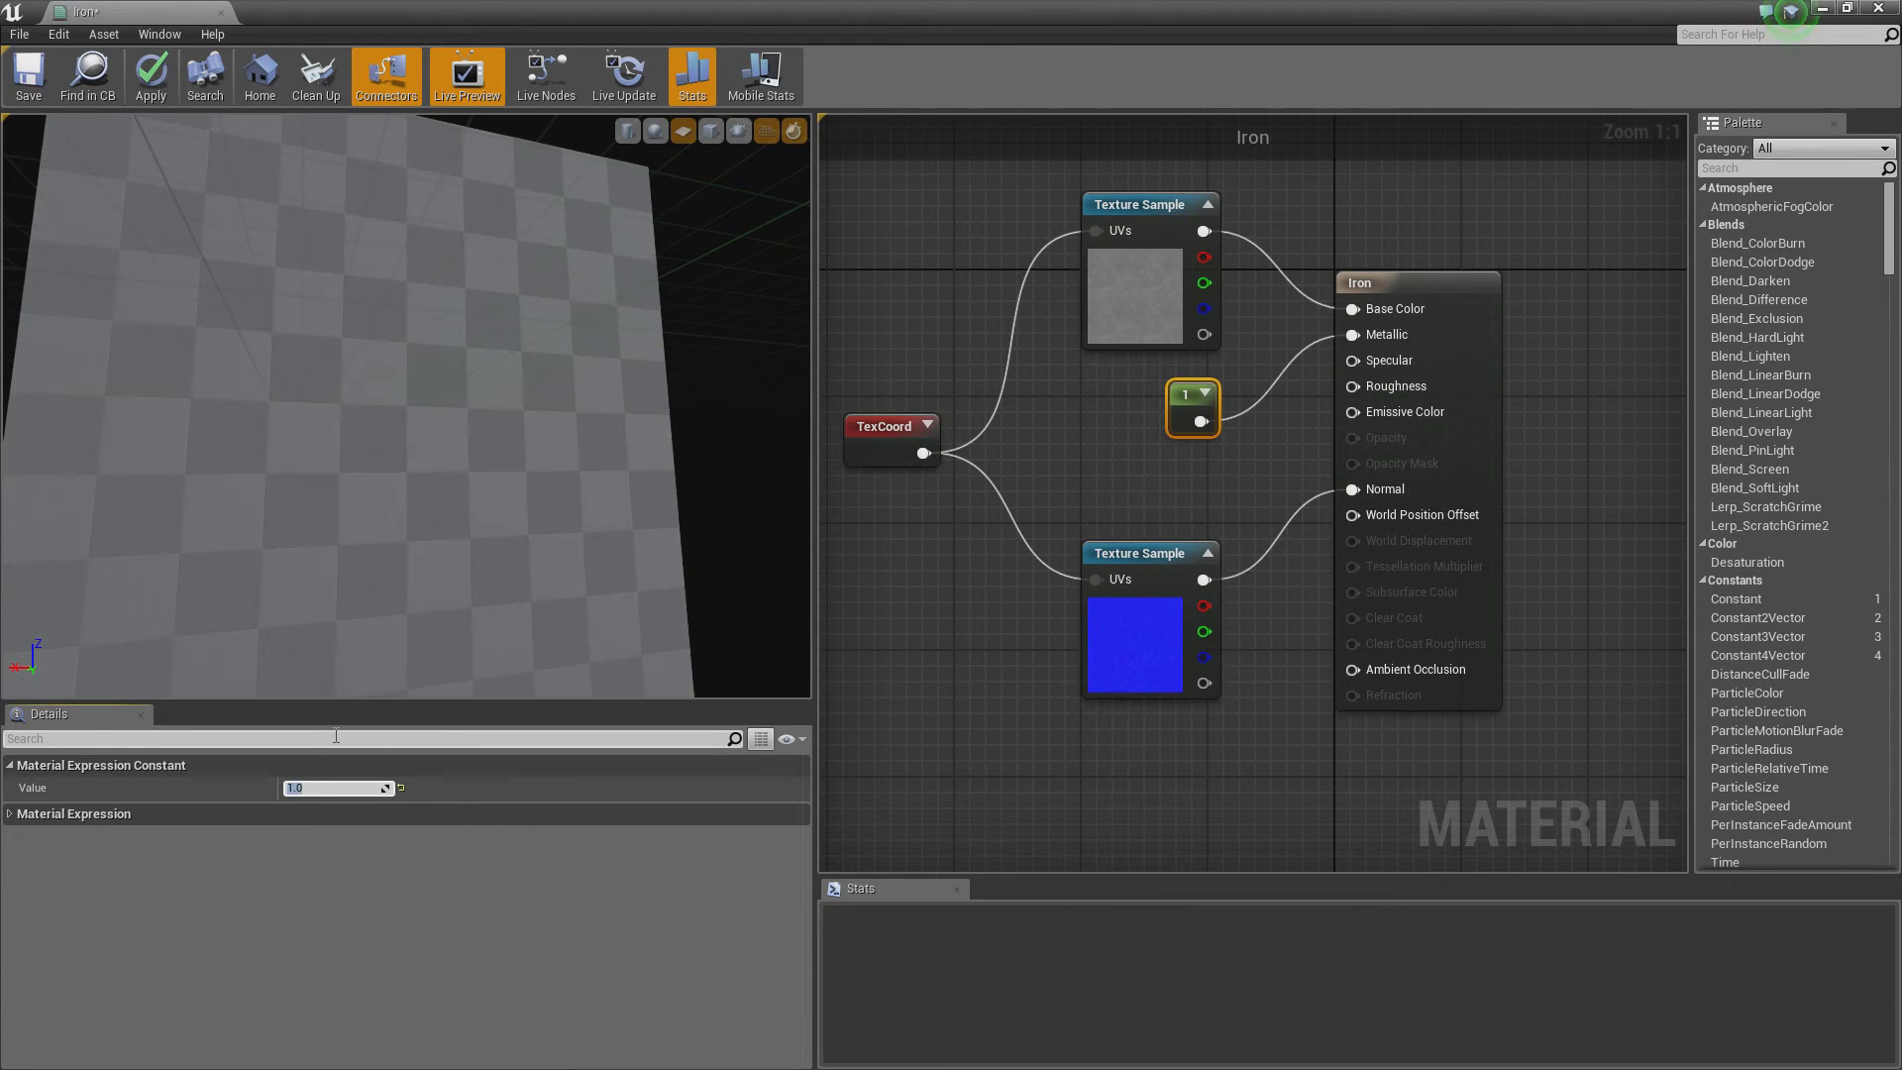
pyautogui.moveTo(421, 436); pyautogui.dragTo(374, 465)
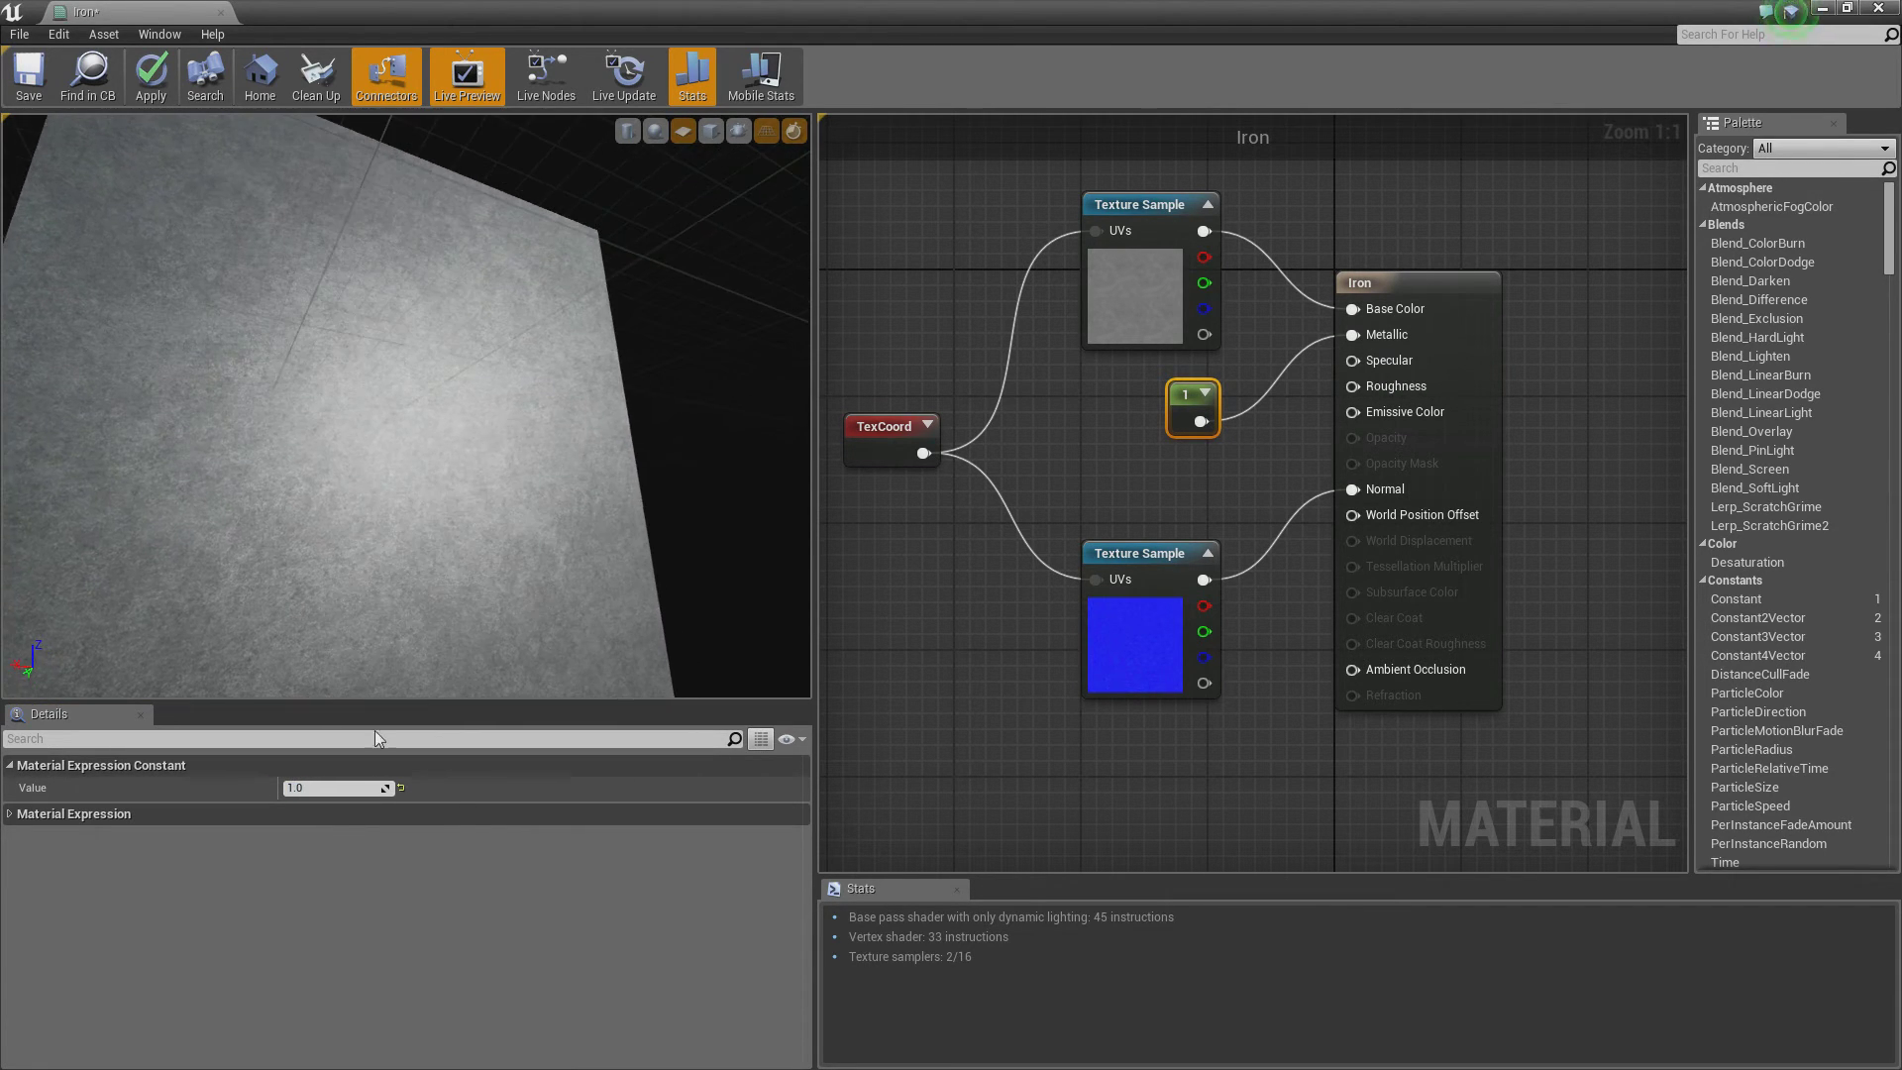
# Step: Compare the preview with the Metallic constant set to 0 and restored to 1
pyautogui.write('0')
pyautogui.press('Return')
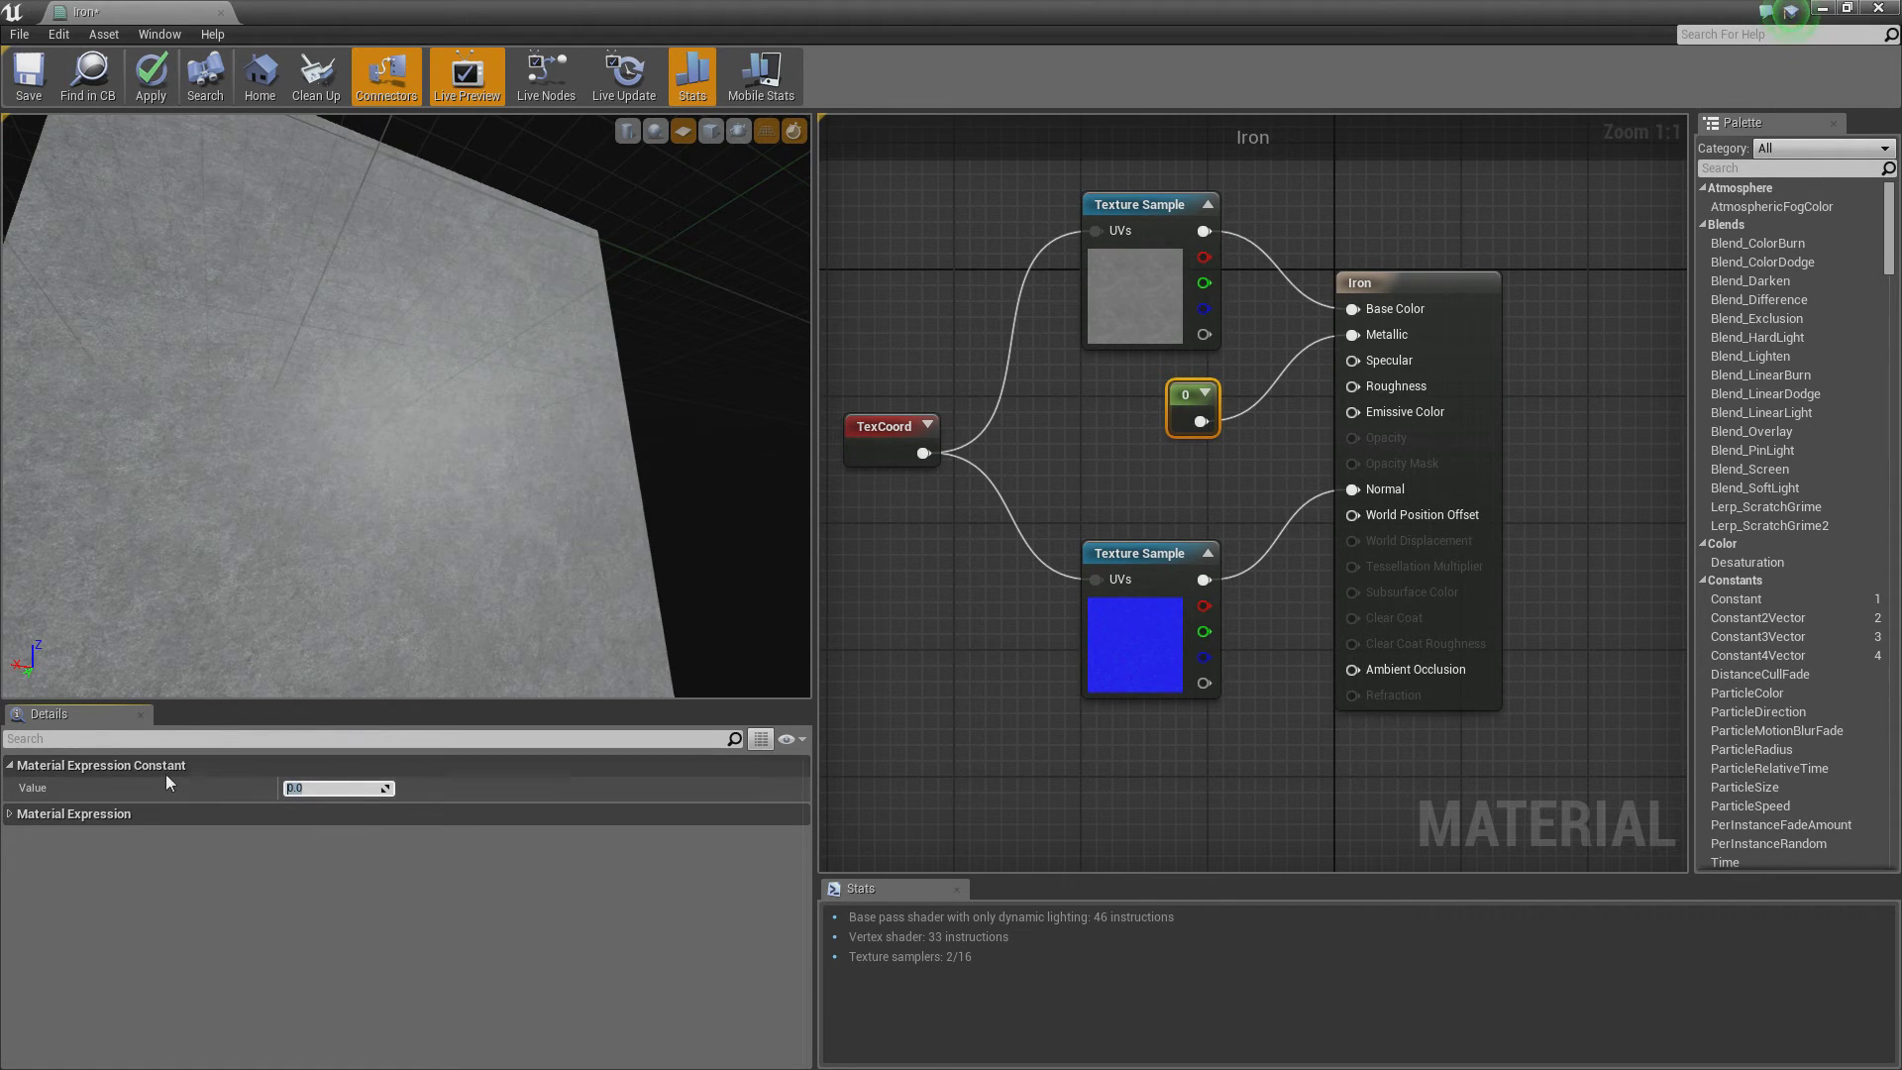
pyautogui.write('1')
pyautogui.press('Return')
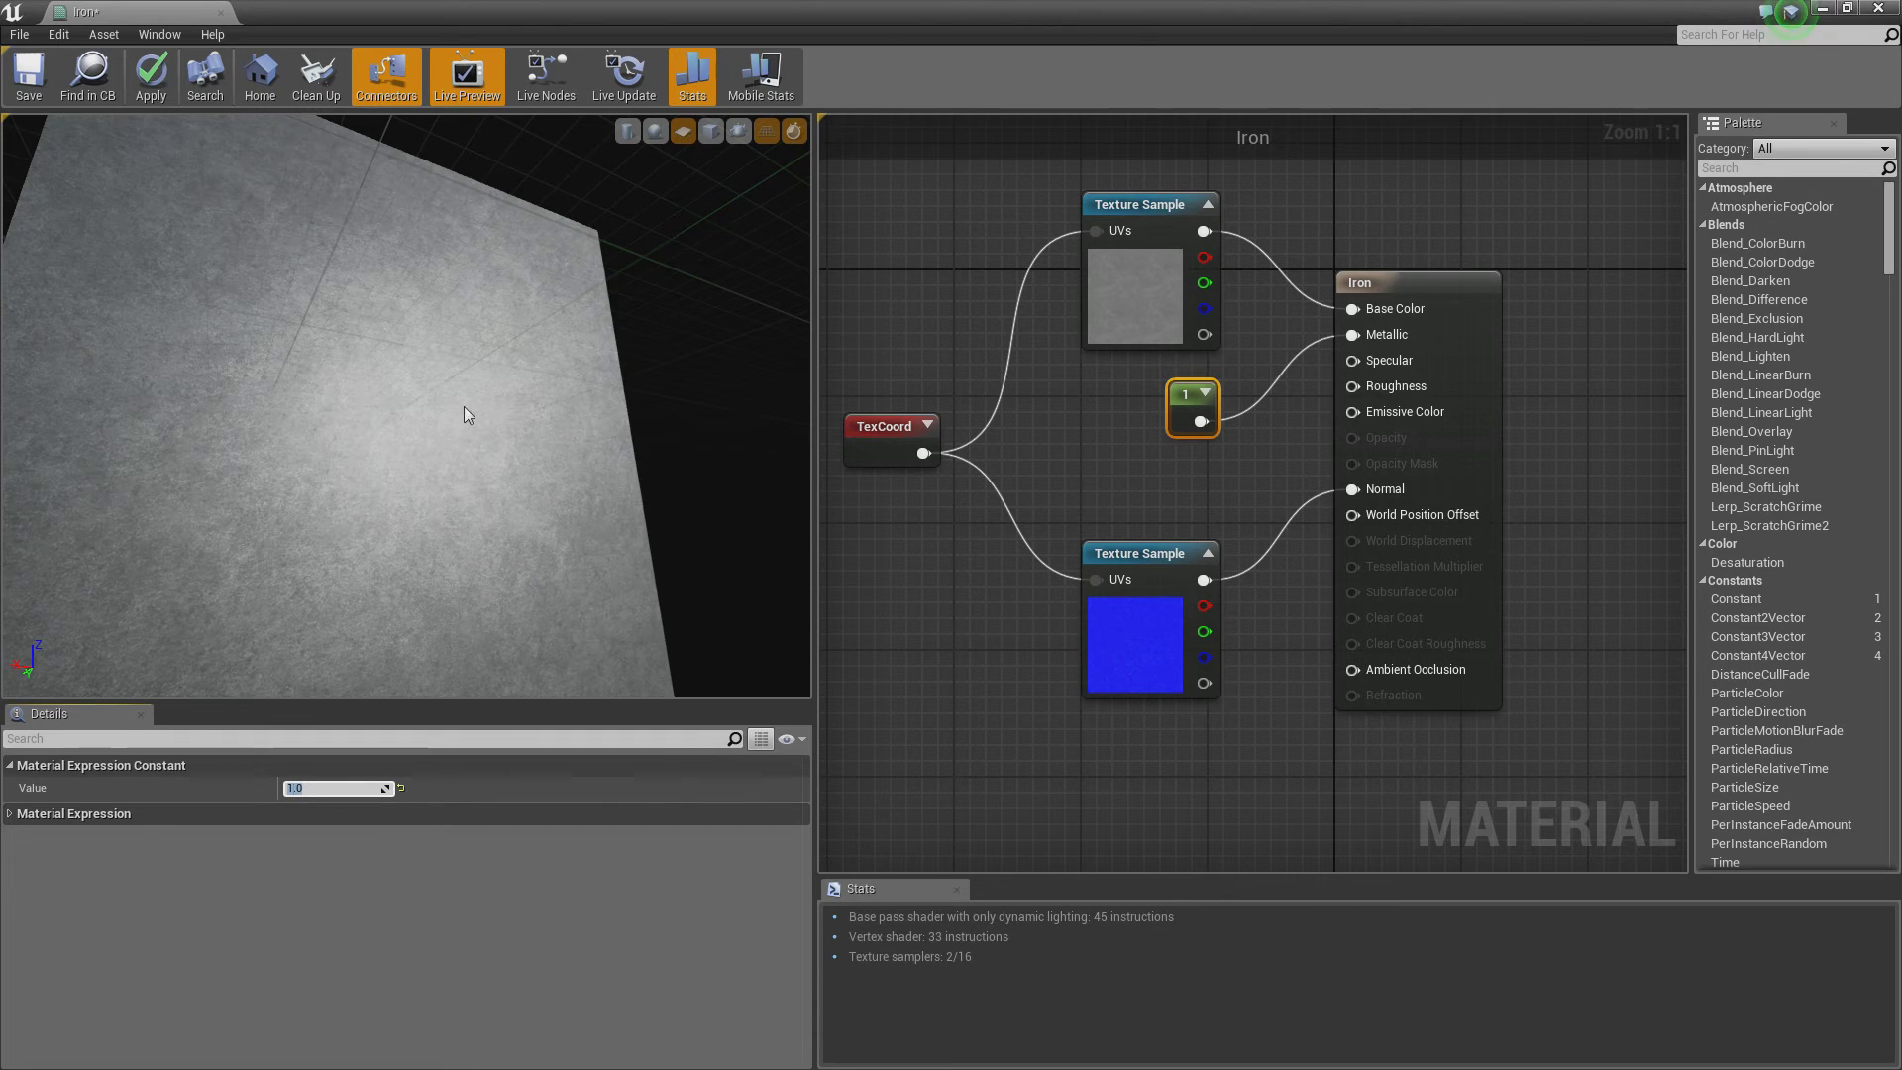
pyautogui.moveTo(464, 408)
pyautogui.mouseDown()
pyautogui.moveTo(426, 436)
pyautogui.moveTo(496, 416)
pyautogui.moveTo(455, 377)
pyautogui.moveTo(485, 406)
pyautogui.moveTo(466, 396)
pyautogui.mouseUp()
# Step: Add a second Constant node, connect it to the Roughness input and place it below the TexCoord node
pyautogui.moveTo(1186, 390); pyautogui.dragTo(1141, 393)
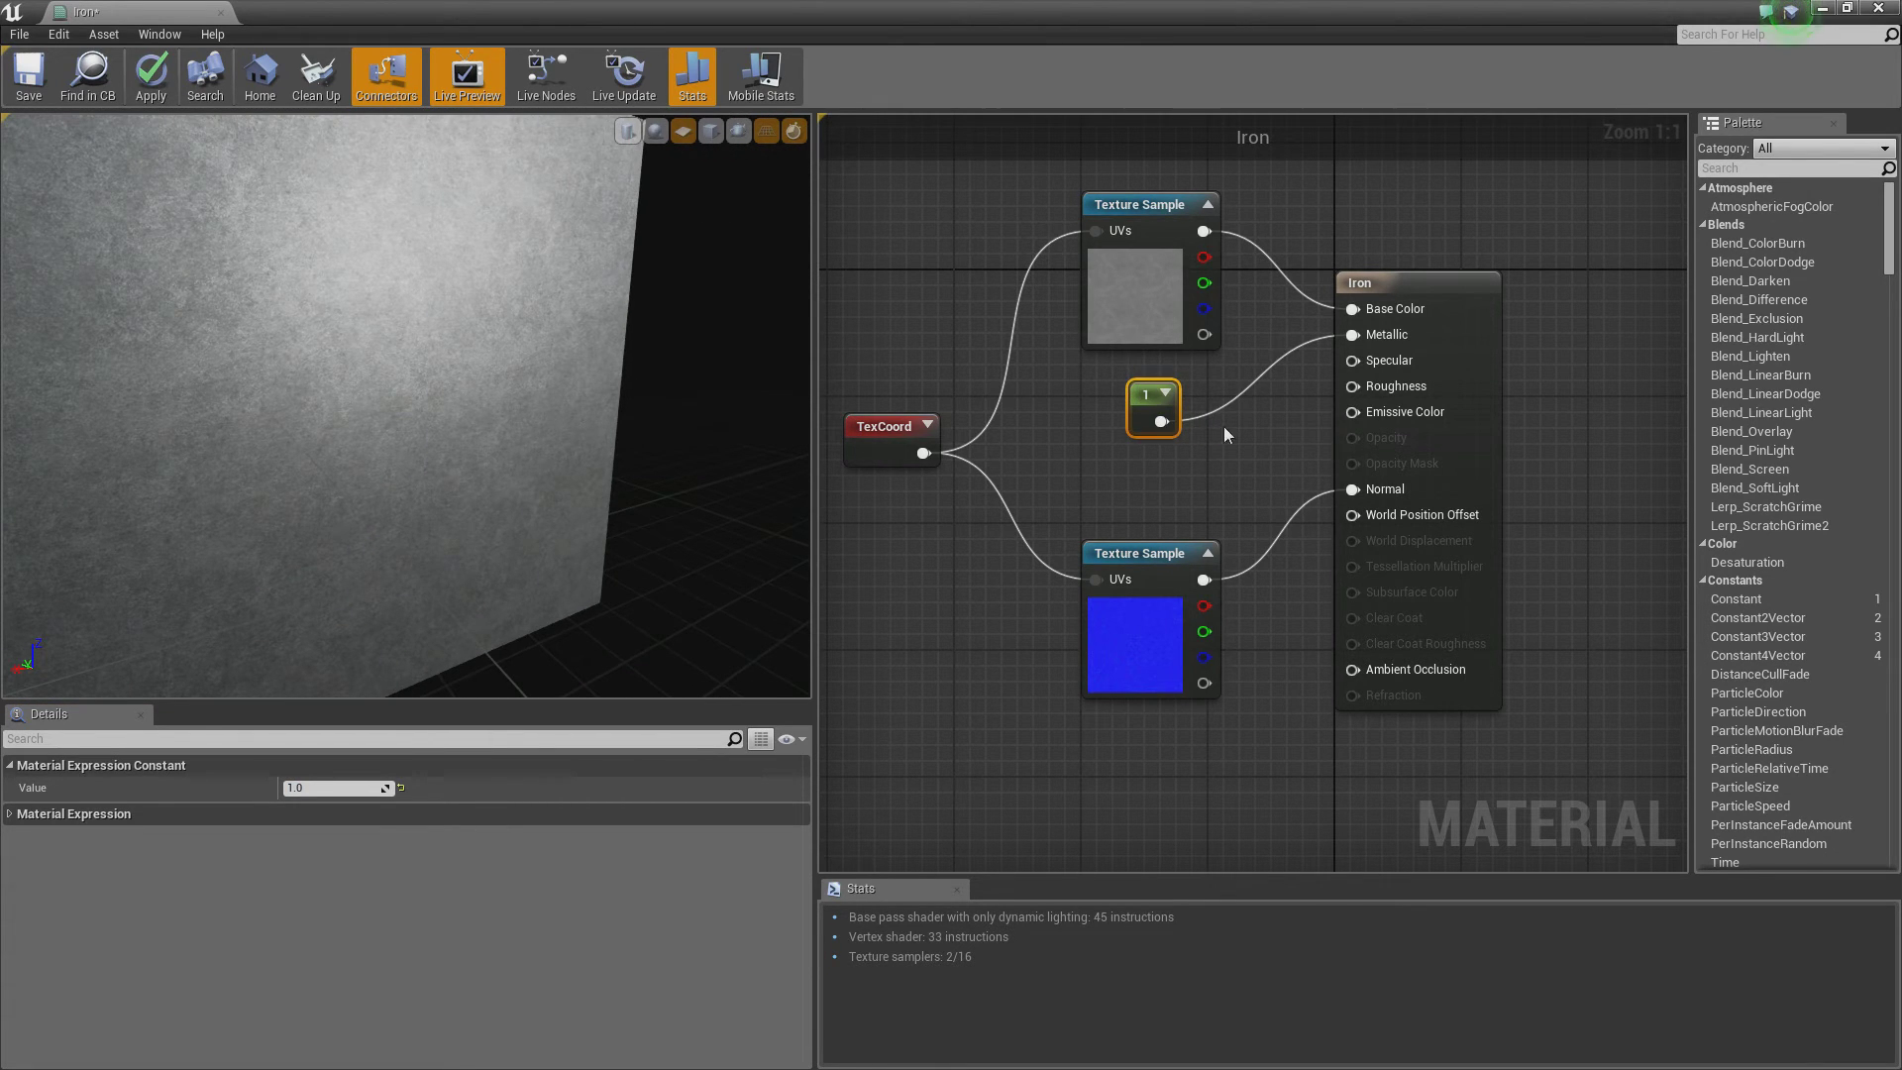
pyautogui.click(1174, 458)
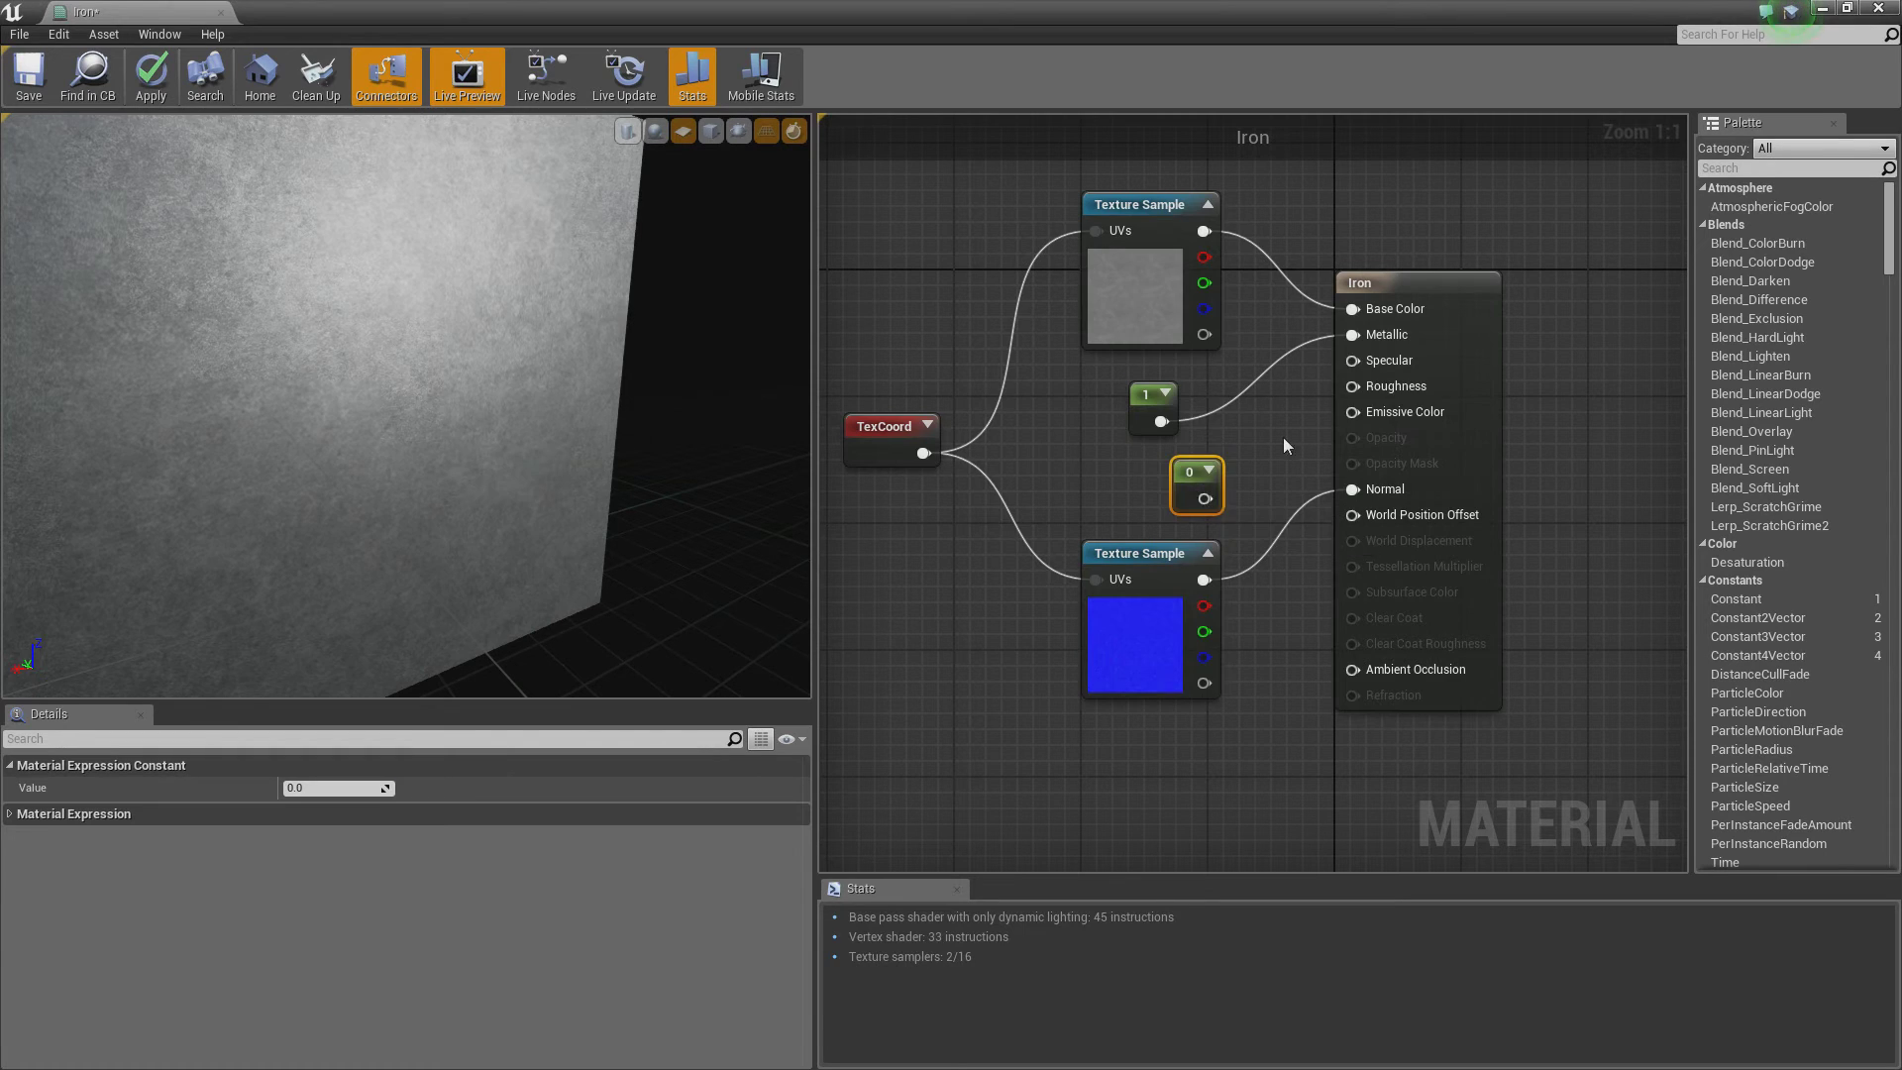
pyautogui.moveTo(1166, 487); pyautogui.dragTo(1363, 389)
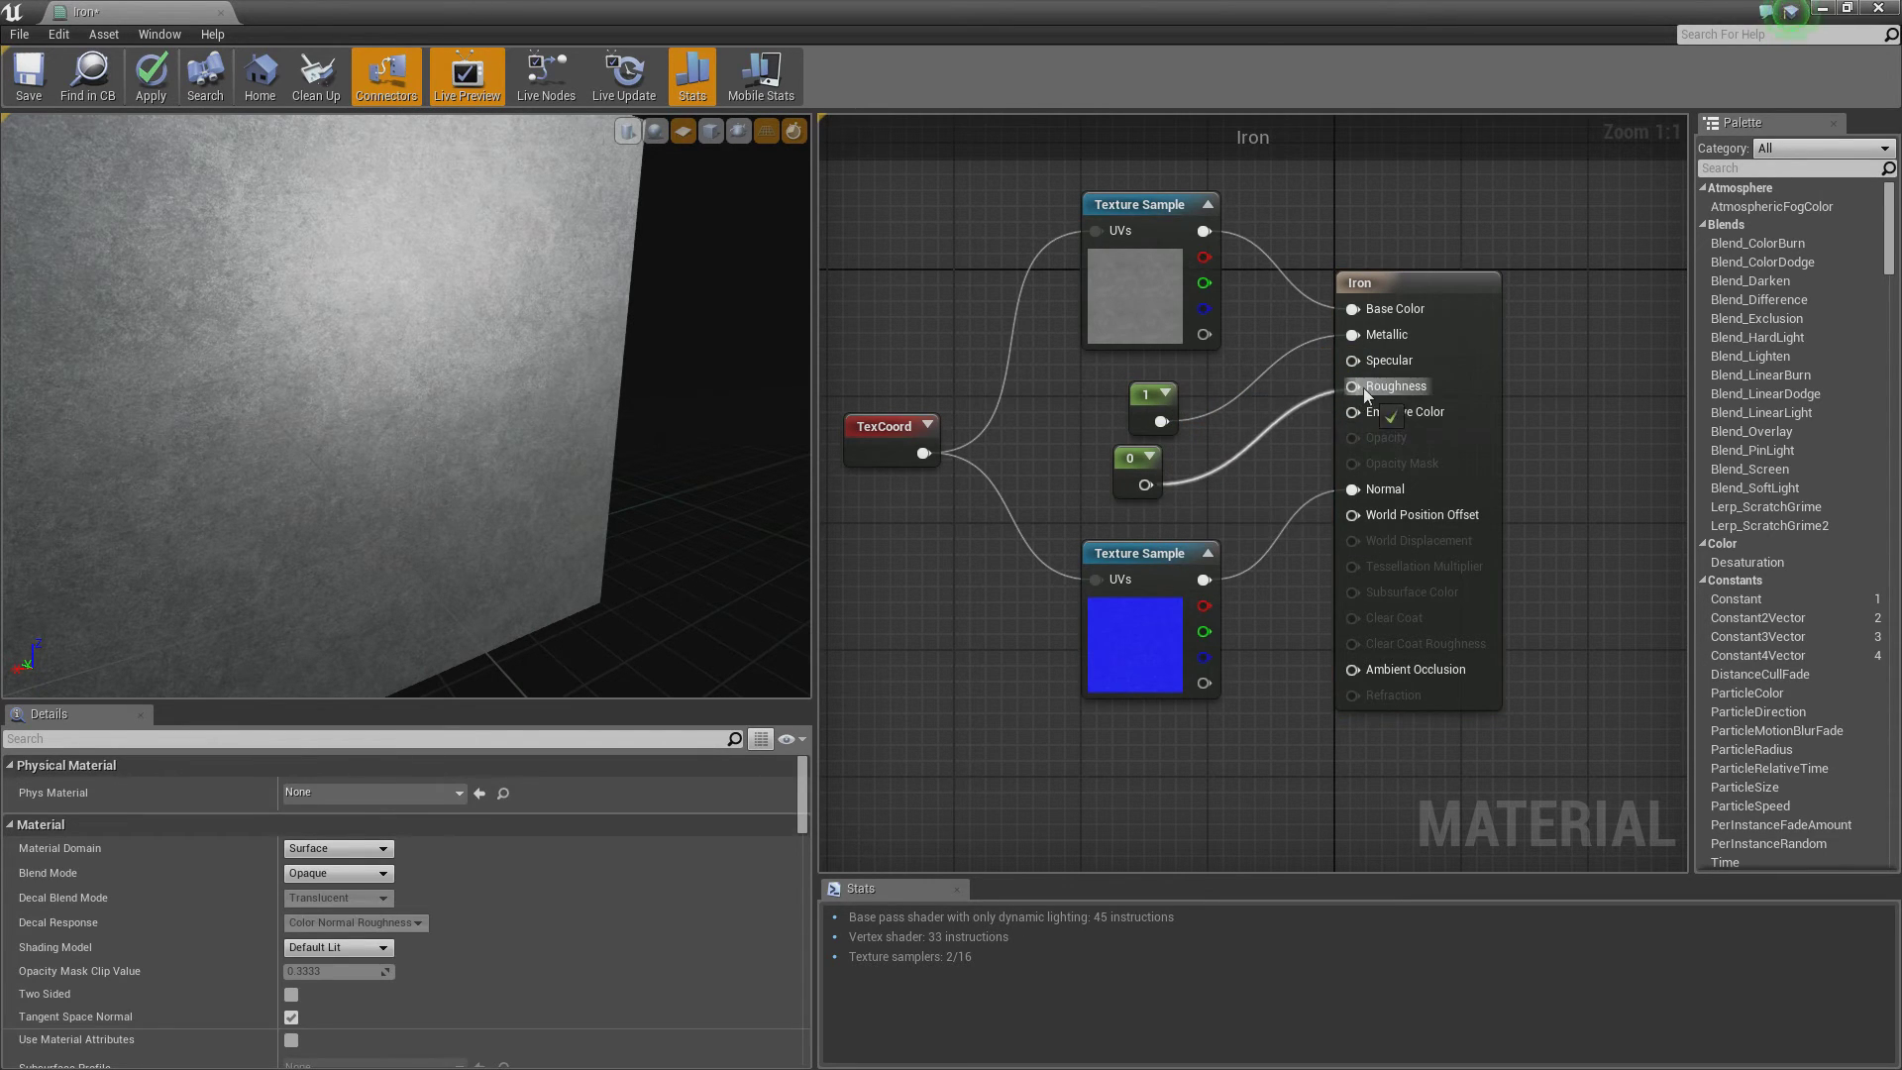
pyautogui.moveTo(1137, 475); pyautogui.dragTo(975, 523)
# Step: Try a value of 0.8 for the Roughness constant and inspect the preview plane
pyautogui.click(359, 787)
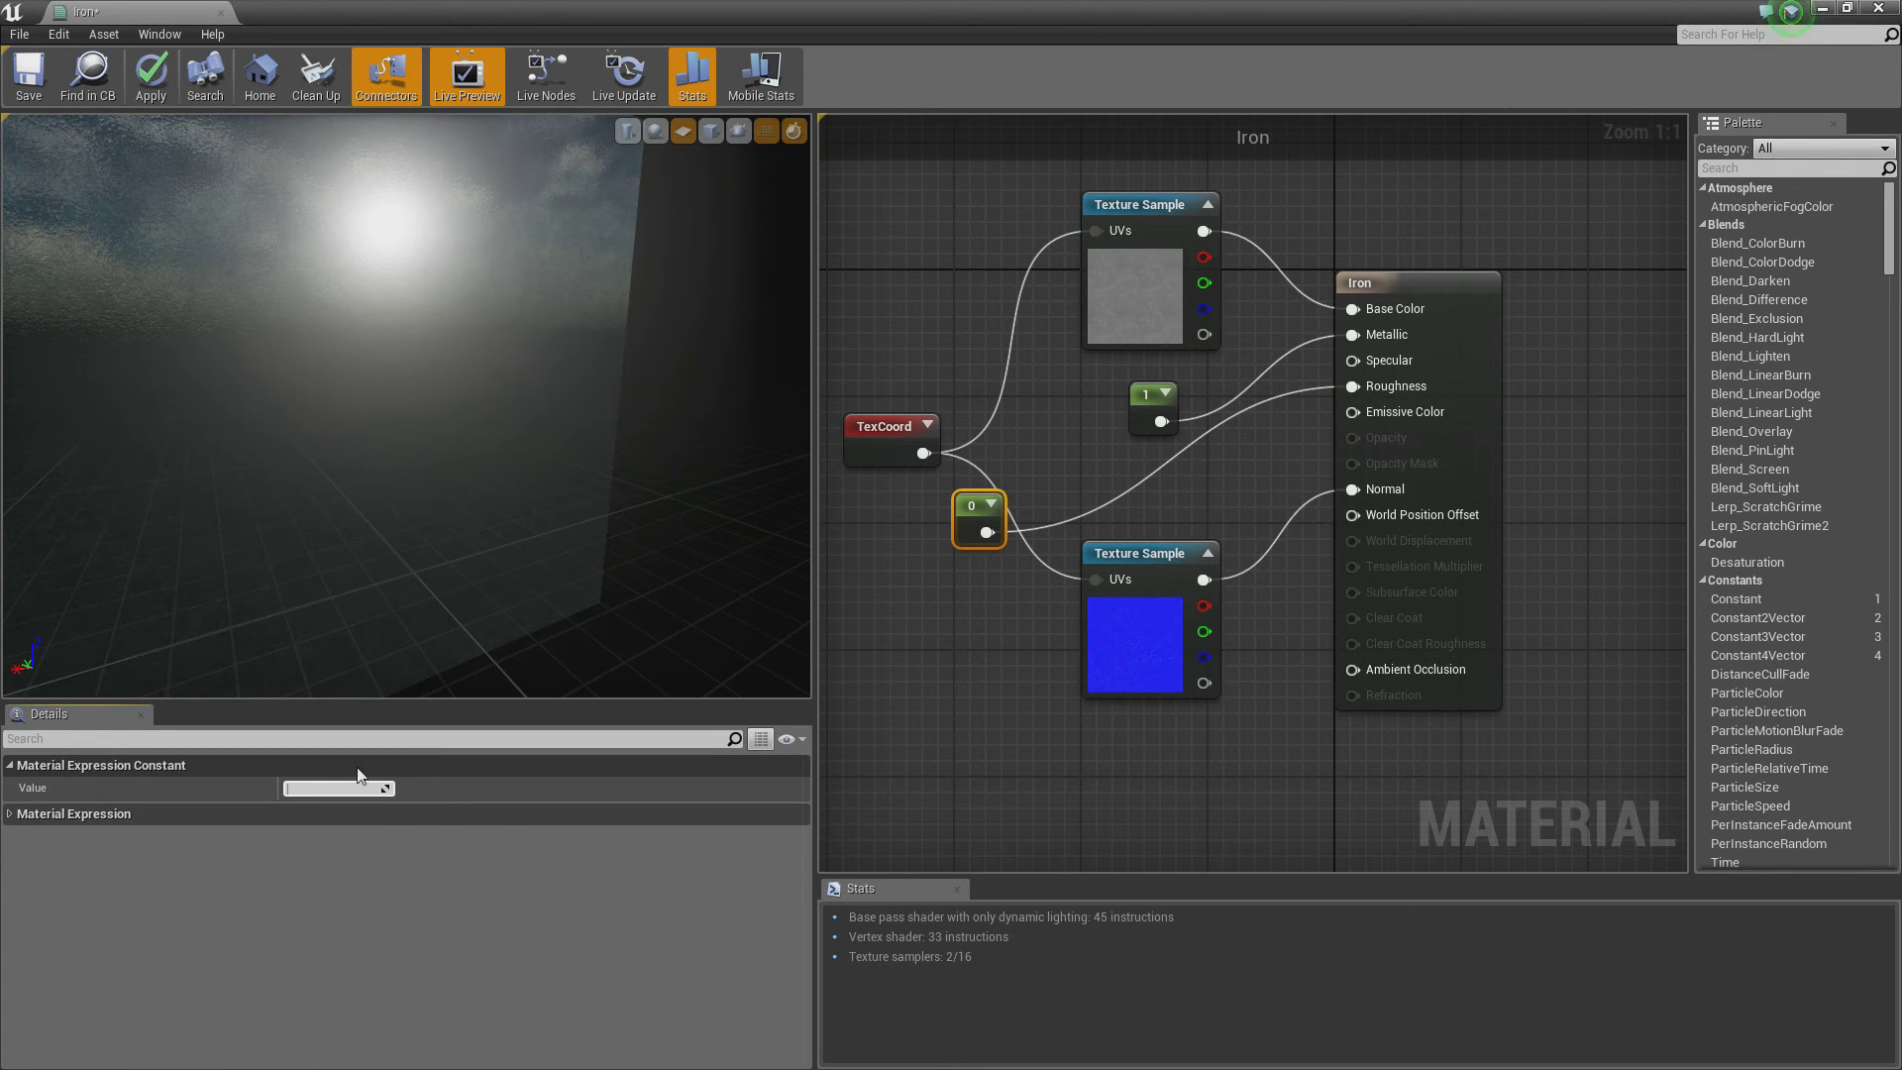
pyautogui.write('0.8')
pyautogui.press('Return')
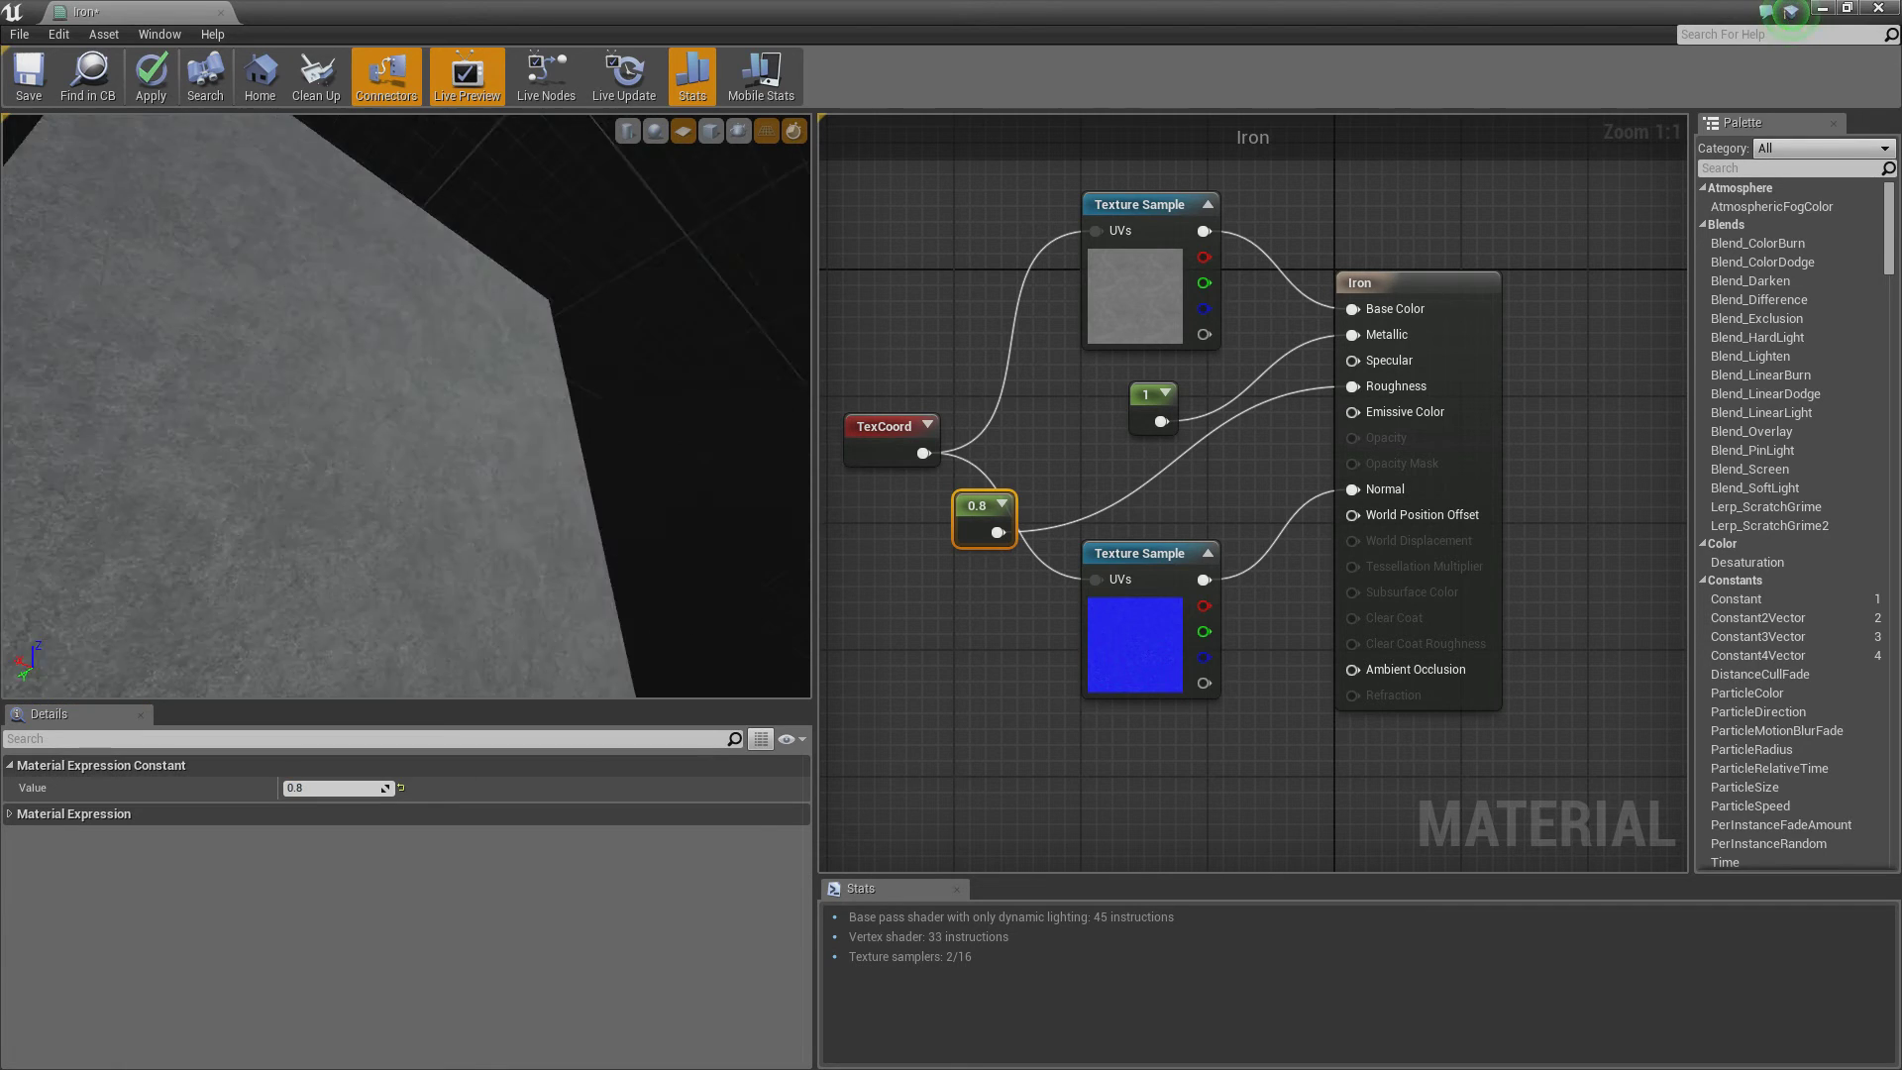
pyautogui.moveTo(406, 446); pyautogui.dragTo(411, 303)
# Step: Try a value of 0.35 for the Roughness constant and inspect the highlight on the preview plane
pyautogui.click(342, 789)
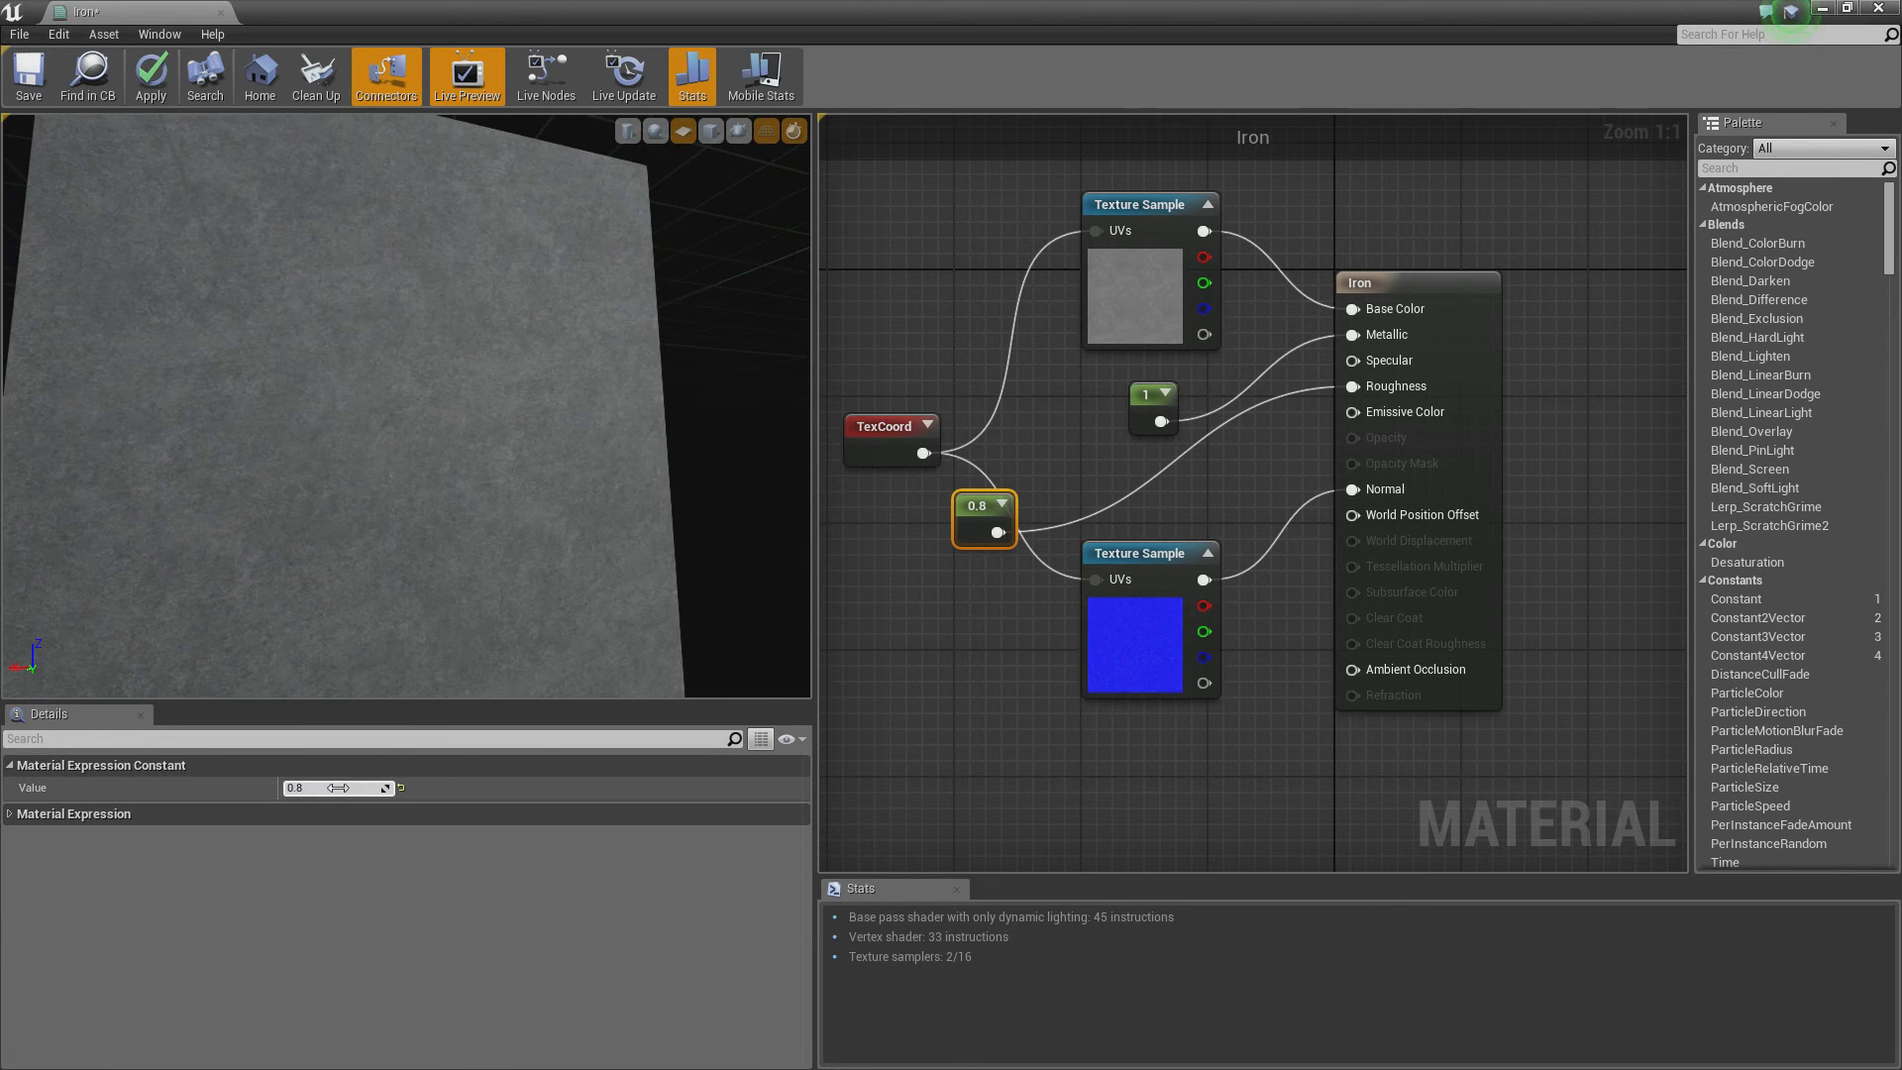
pyautogui.write('0.35')
pyautogui.press('Return')
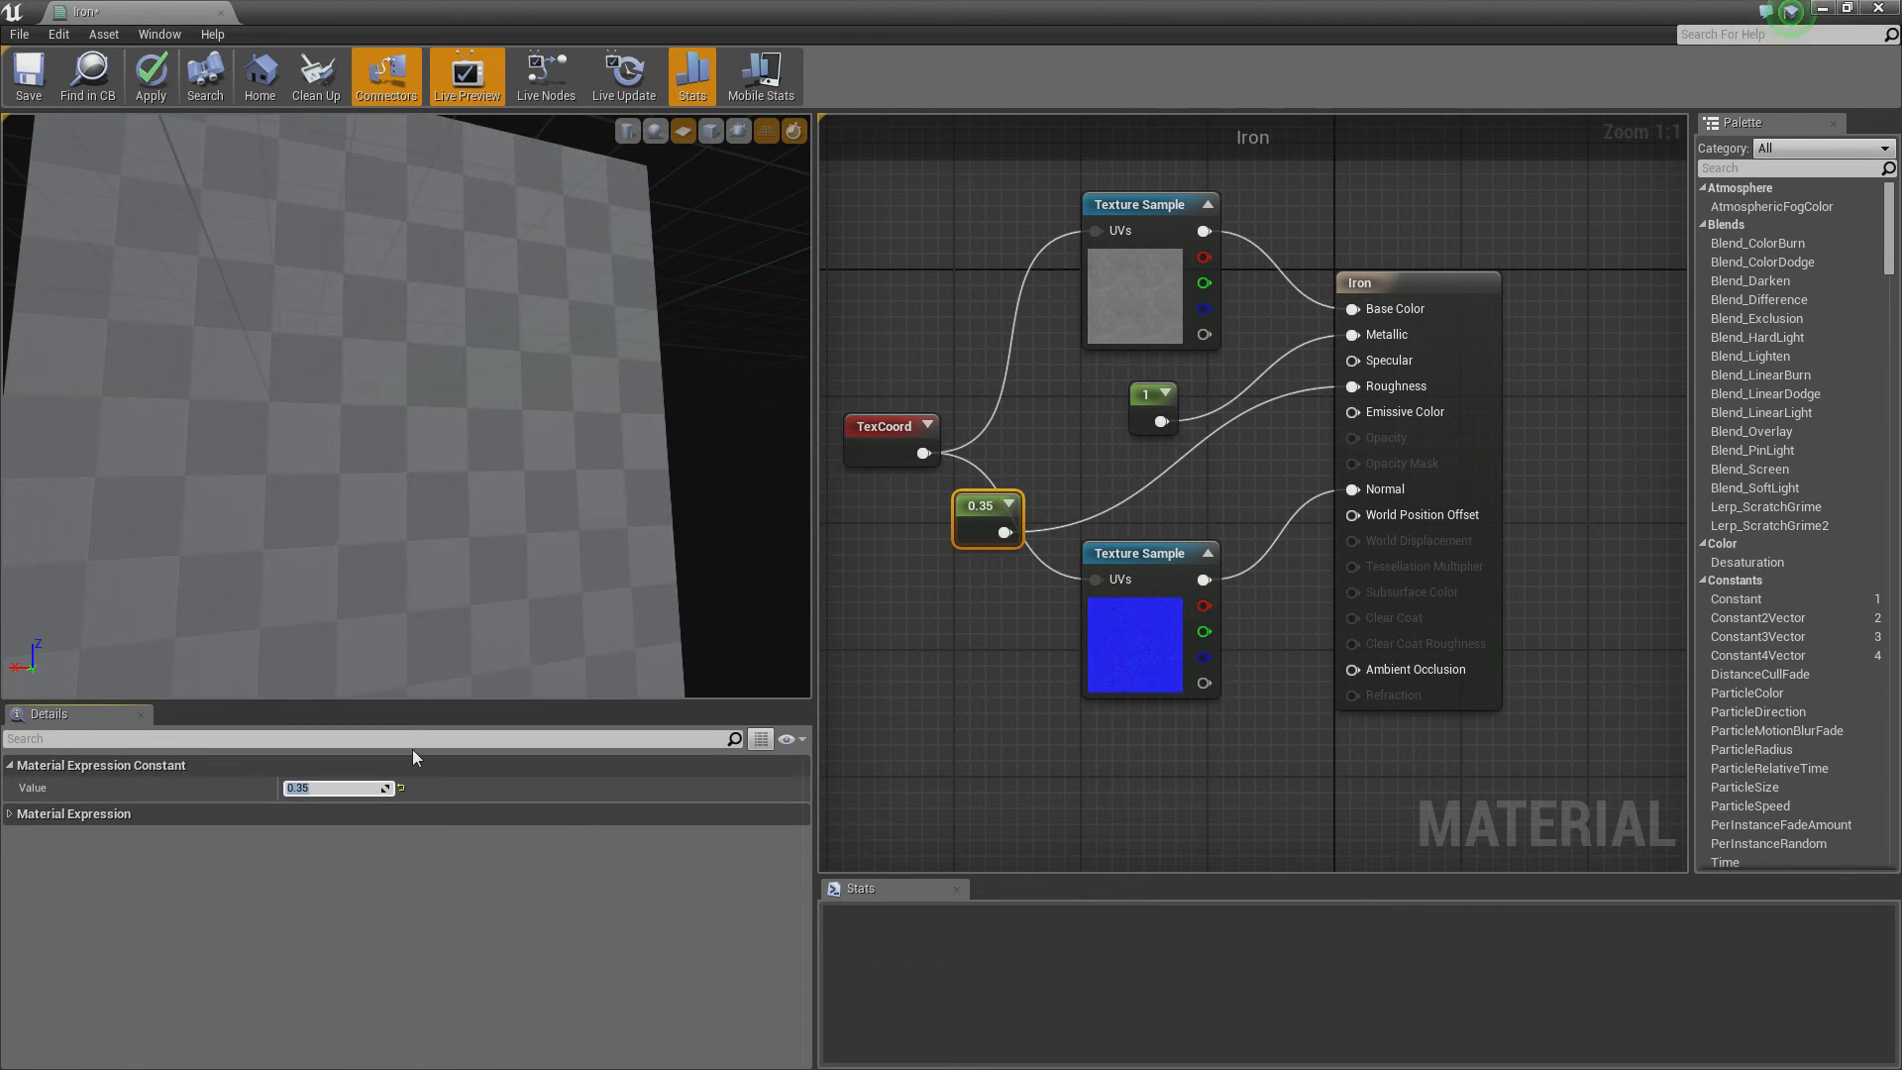
pyautogui.moveTo(421, 475)
pyautogui.mouseDown()
pyautogui.moveTo(659, 456)
pyautogui.moveTo(436, 456)
pyautogui.mouseUp()
# Step: Set the Roughness constant to 0.4 and check the preview plane from another angle
pyautogui.click(315, 788)
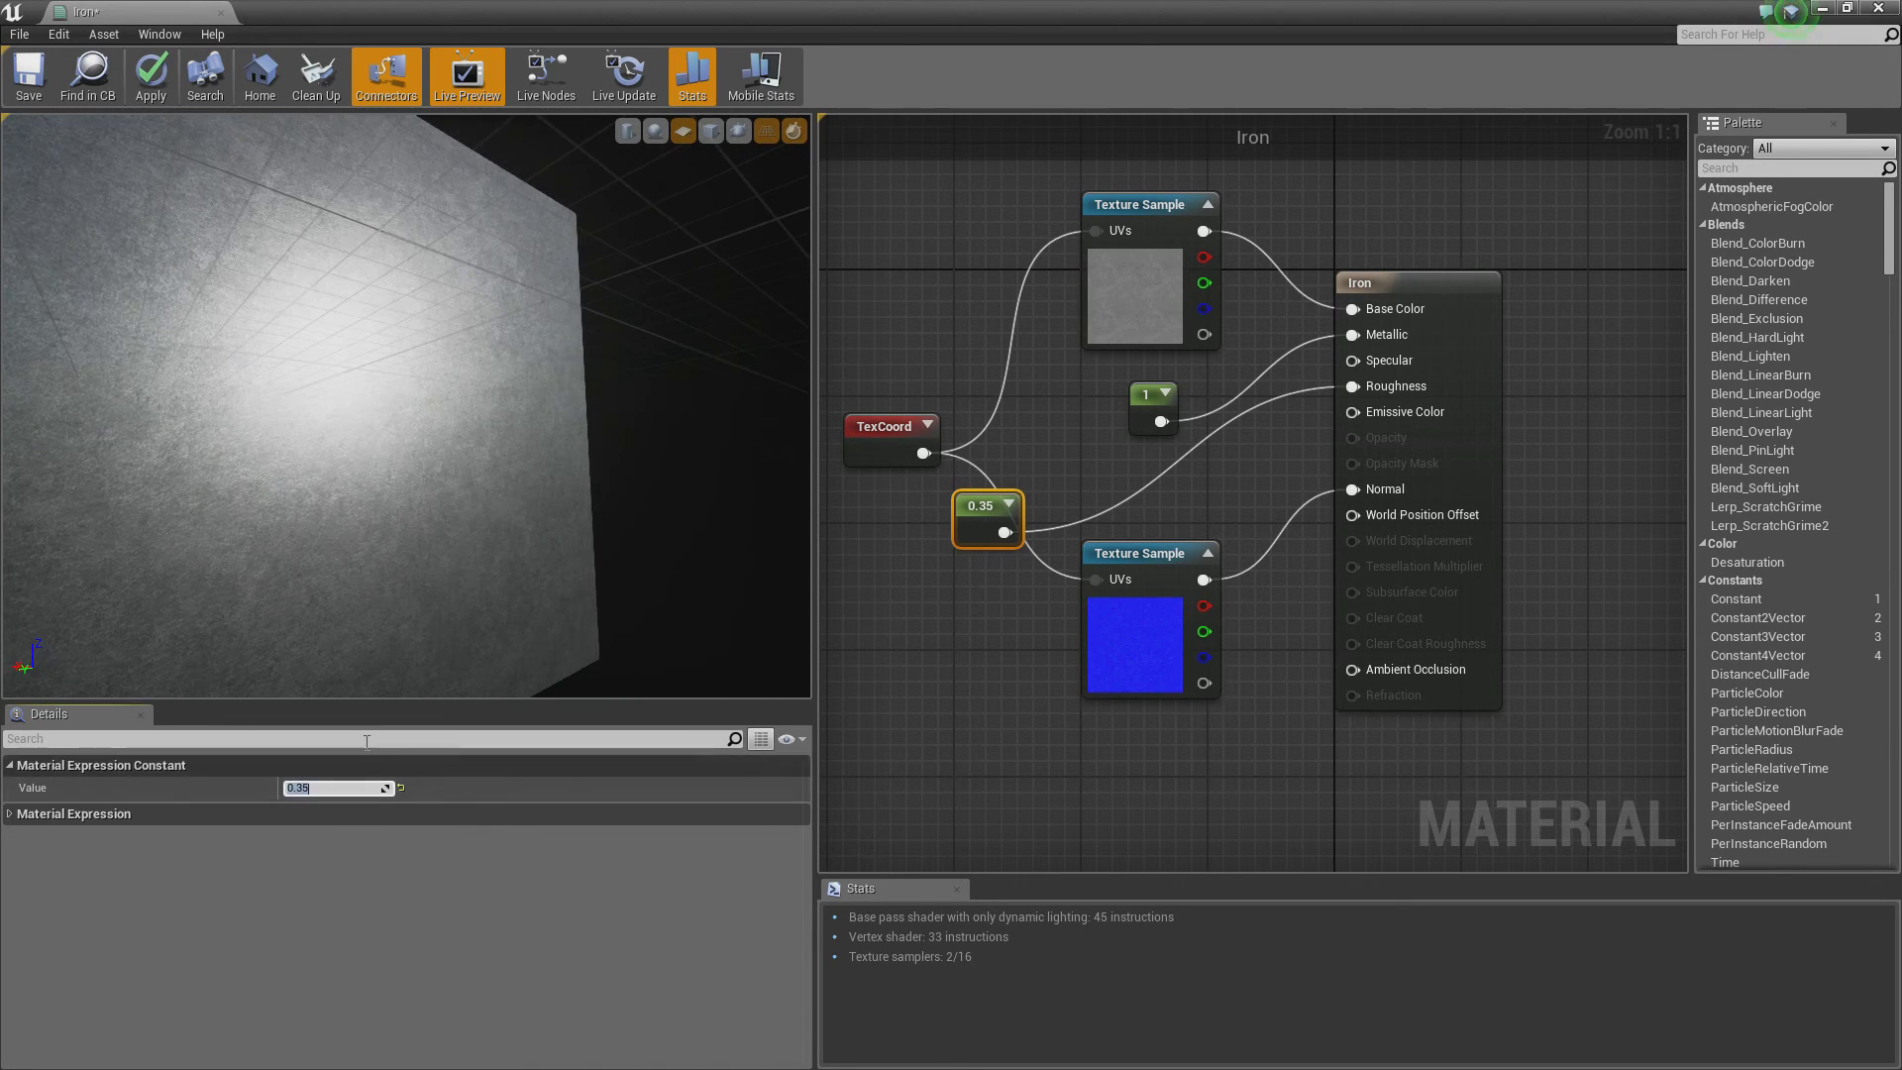
pyautogui.press('BackSpace')
pyautogui.press('BackSpace')
pyautogui.write('4')
pyautogui.press('Return')
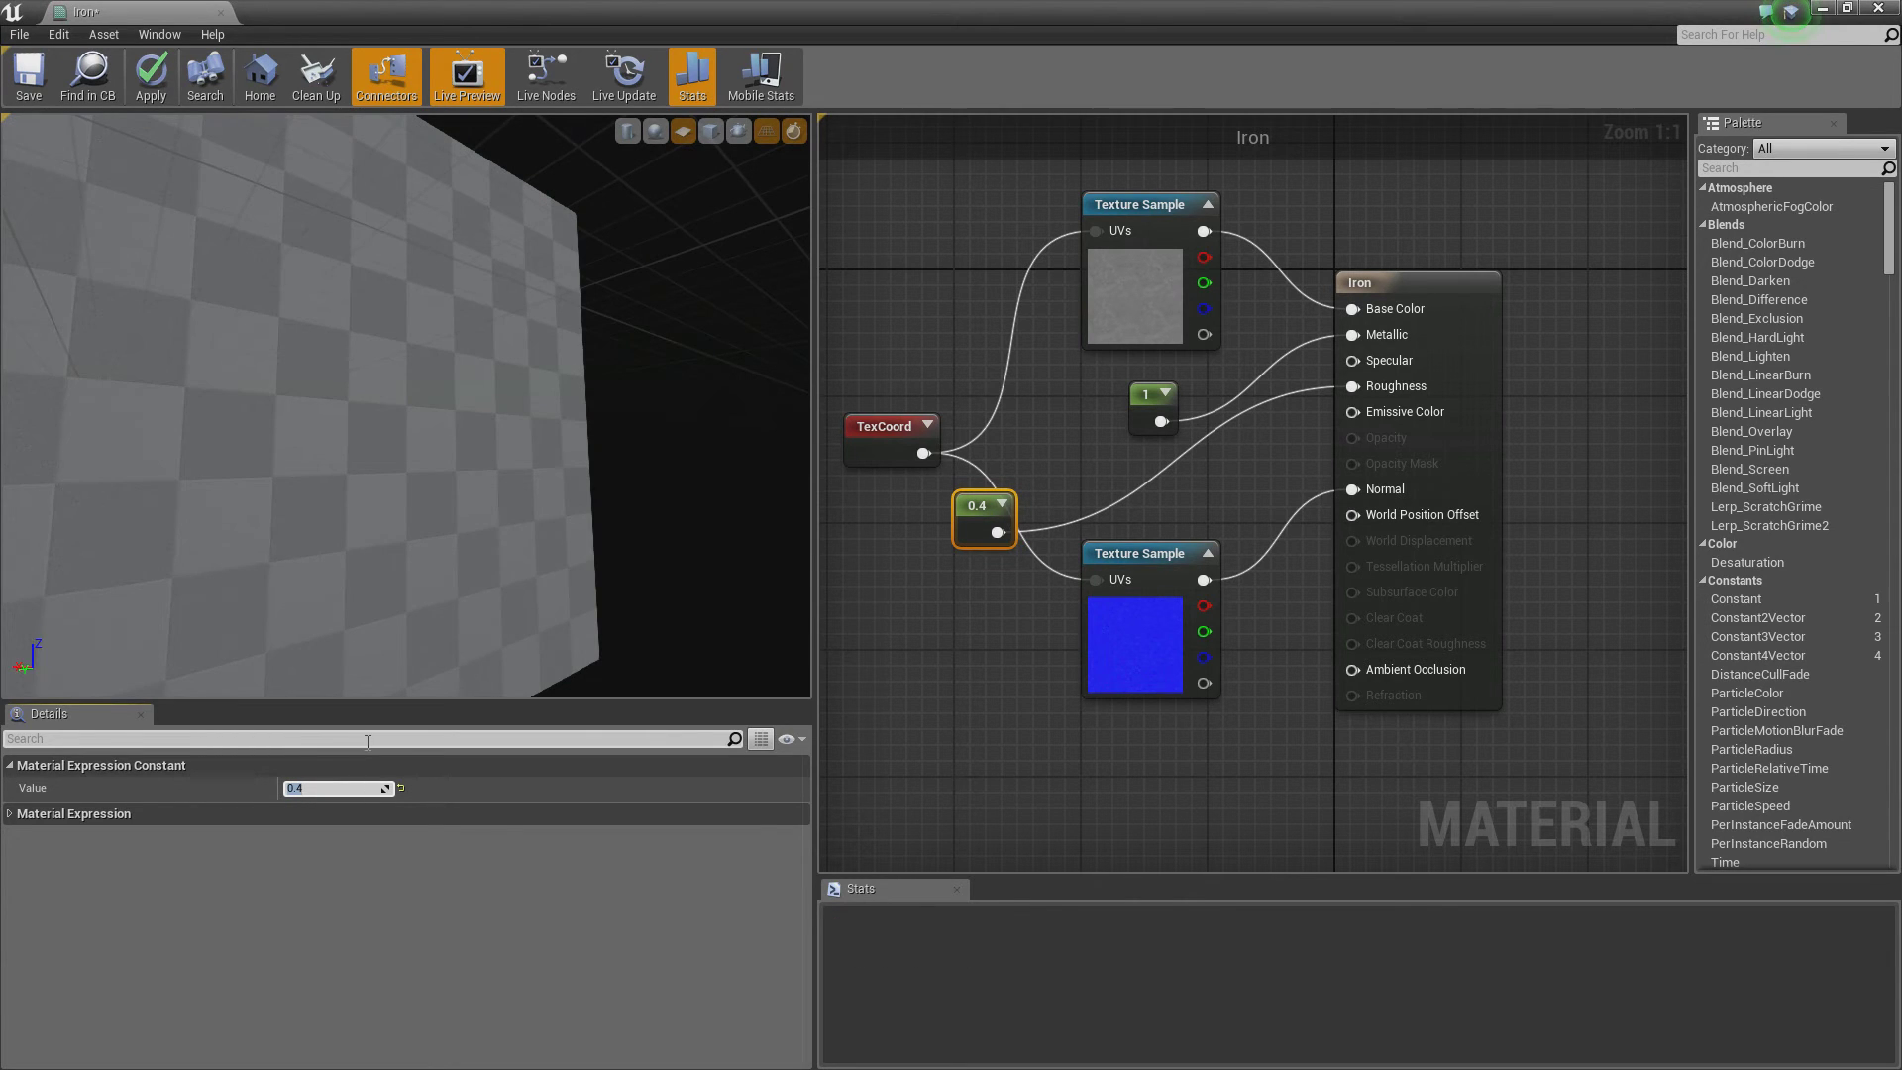
pyautogui.moveTo(518, 474); pyautogui.dragTo(495, 381)
# Step: Apply the Iron material changes and move its editor window away to uncover the level
pyautogui.moveTo(1318, 231); pyautogui.dragTo(1415, 287, button='right')
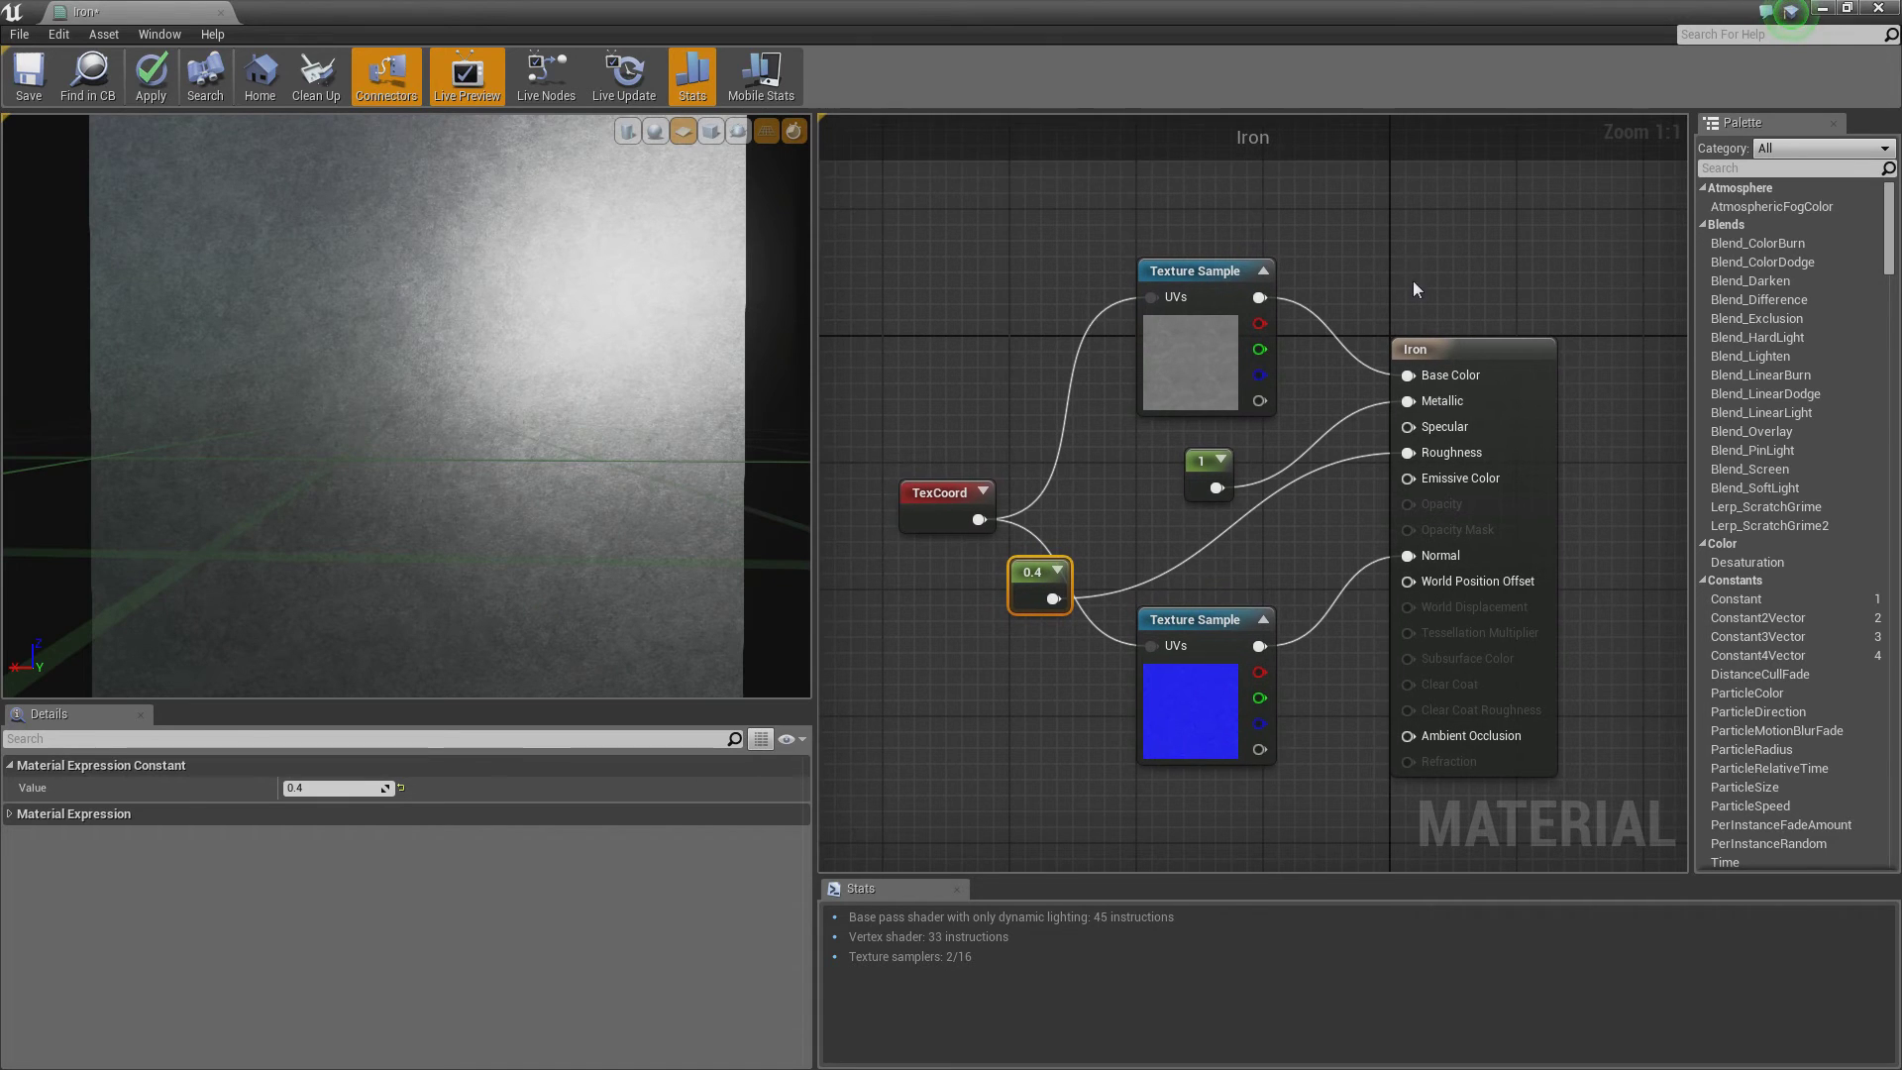
pyautogui.moveTo(969, 367); pyautogui.dragTo(952, 350, button='right')
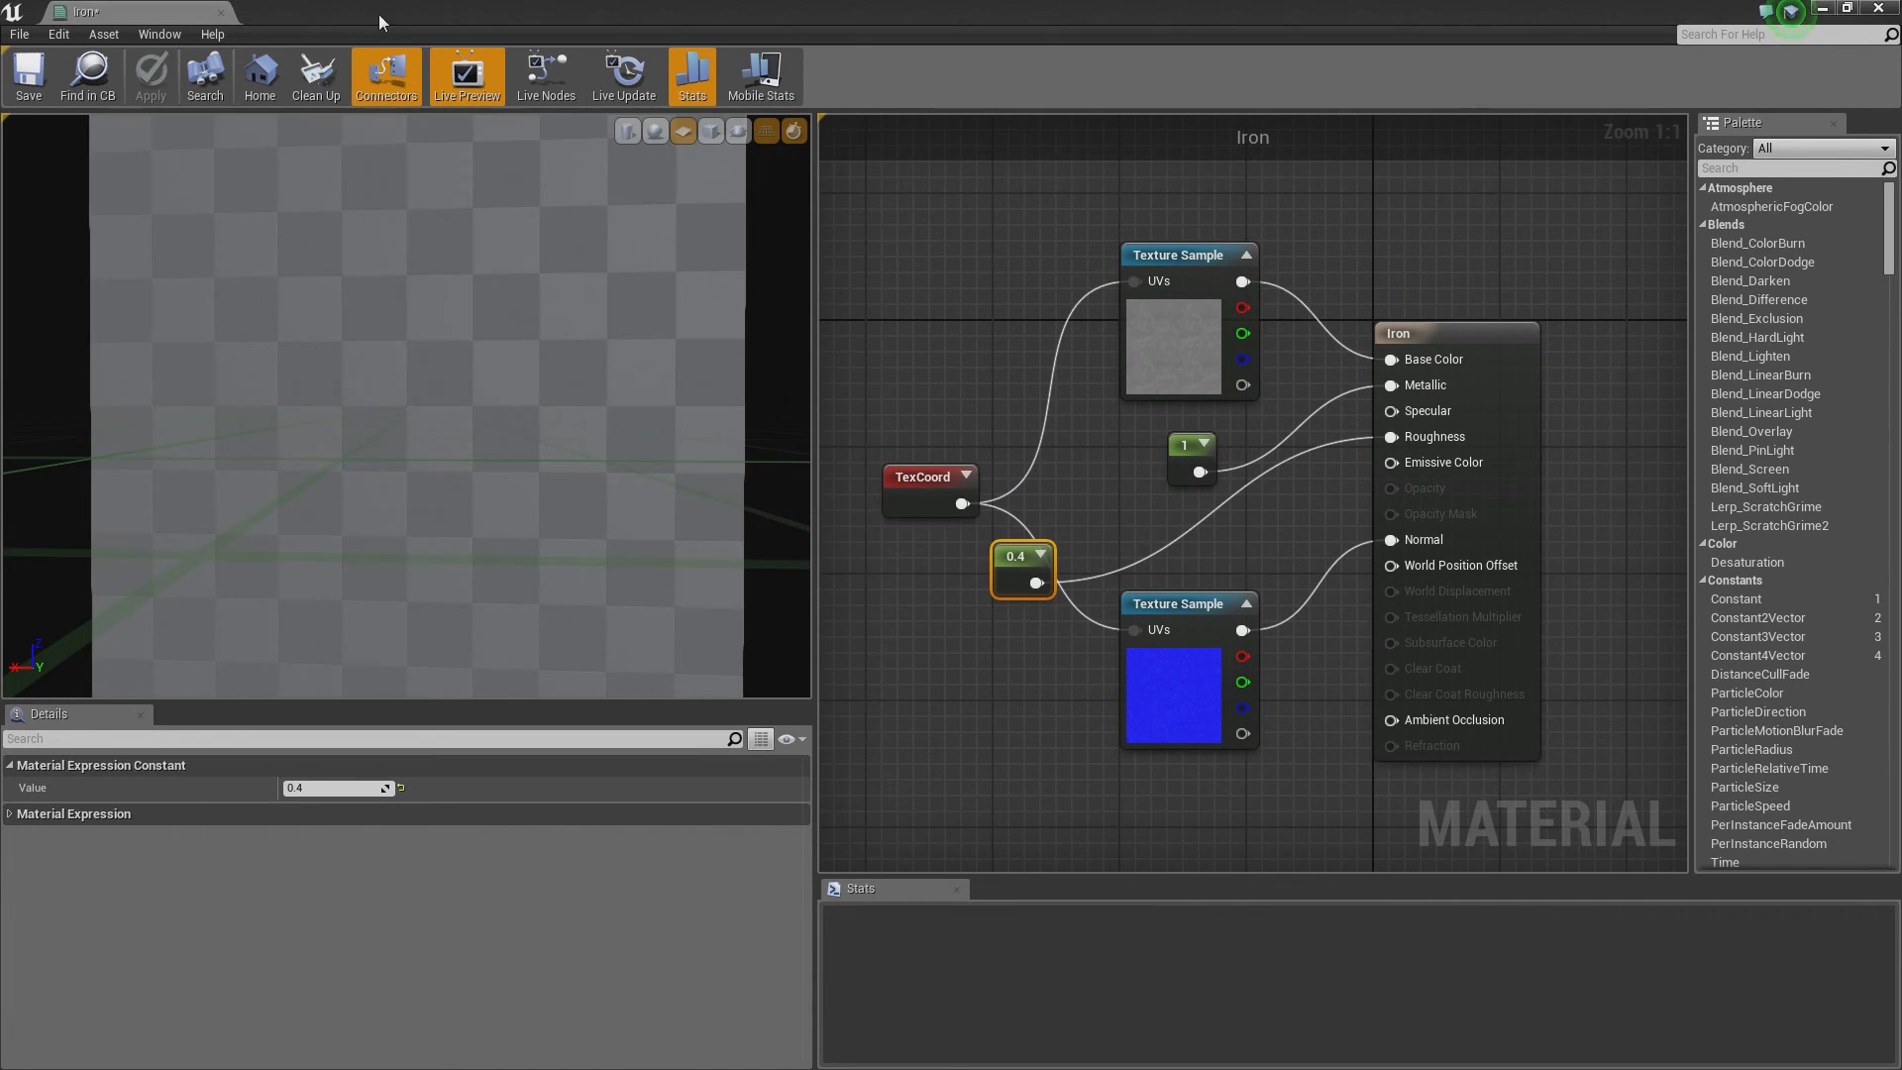
pyautogui.moveTo(379, 14); pyautogui.dragTo(0, 302)
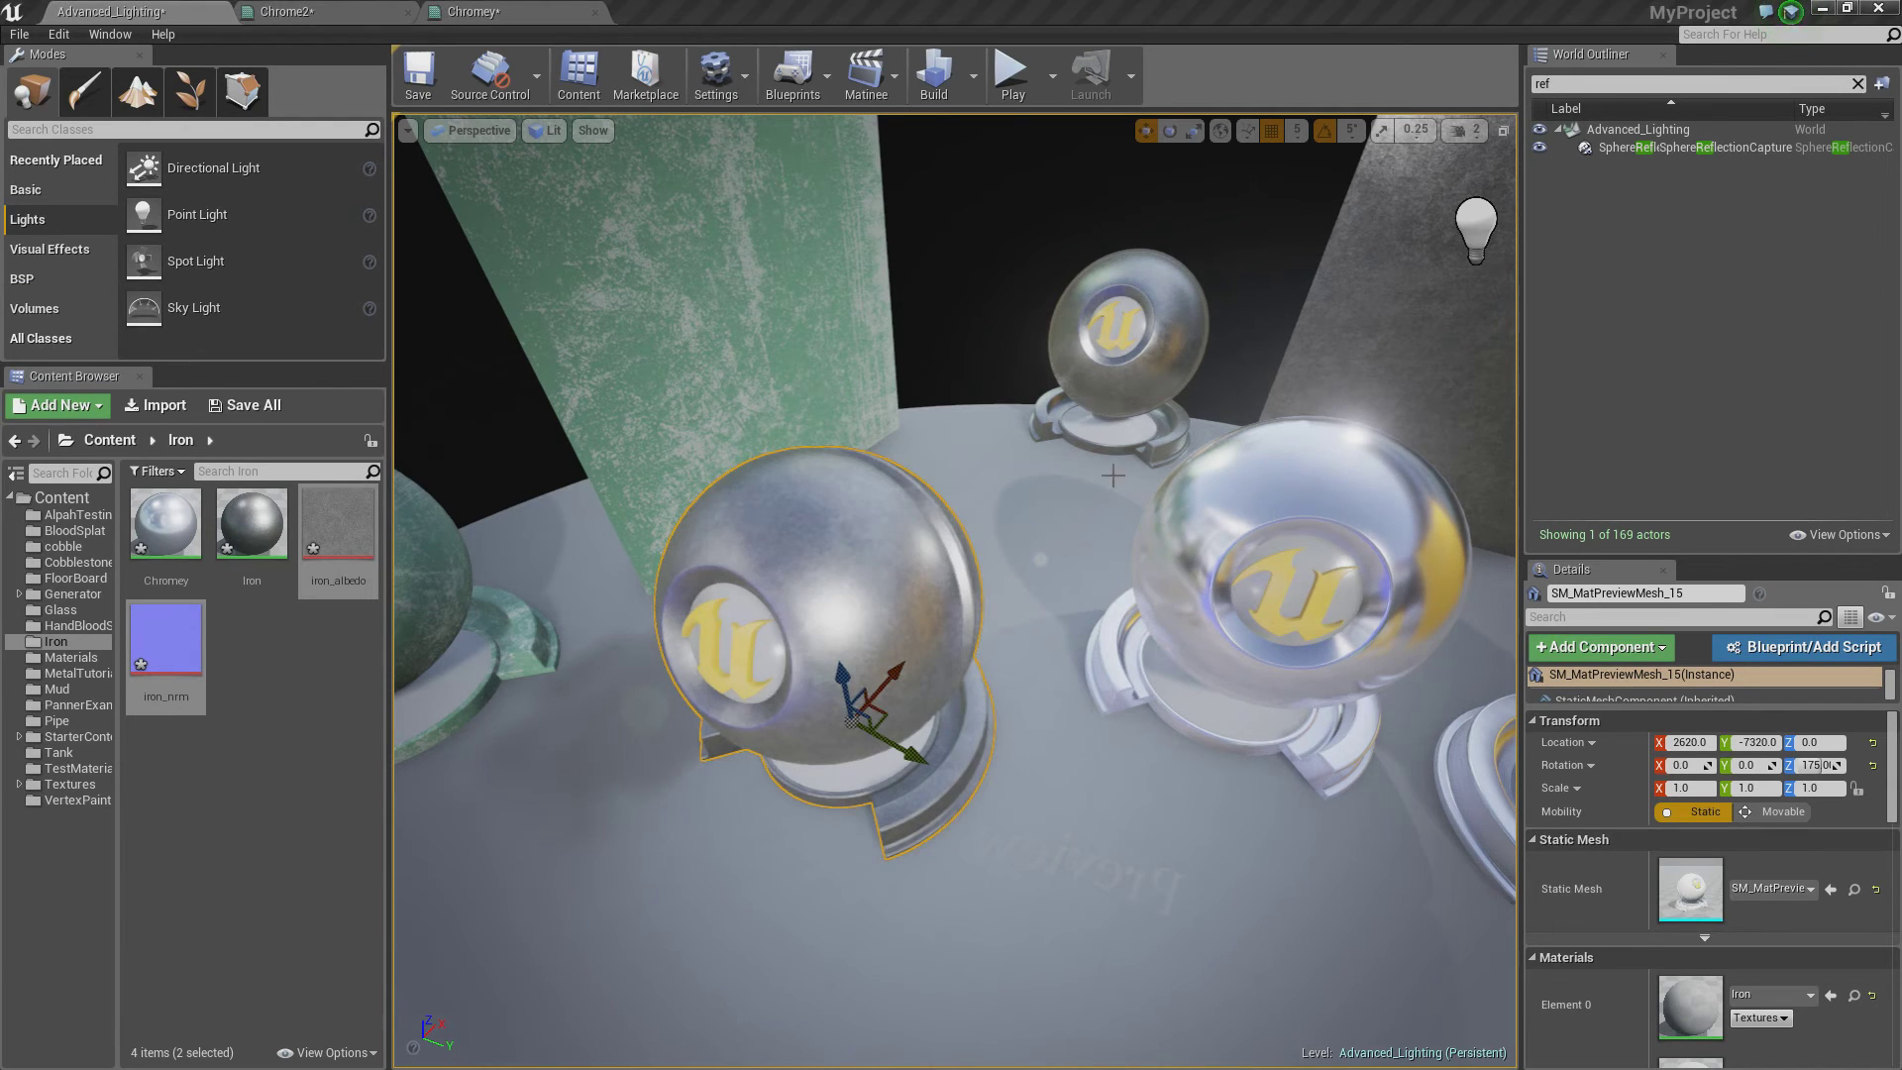
# Step: Duplicate the dark metal wall plane and place the copy beside the iron preview sphere
pyautogui.moveTo(1115, 476); pyautogui.dragTo(1192, 404, button='right')
pyautogui.click(1192, 404)
pyautogui.press('a')
pyautogui.moveTo(1292, 442); pyautogui.dragTo(1427, 452, button='right')
pyautogui.keyDown('alt'); pyautogui.moveTo(795, 370); pyautogui.dragTo(1287, 582); pyautogui.keyUp('alt')
pyautogui.press('d')
pyautogui.moveTo(1286, 582); pyautogui.dragTo(1100, 549, button='right')
pyautogui.moveTo(721, 783); pyautogui.dragTo(736, 788, button='right')
pyautogui.press('s')
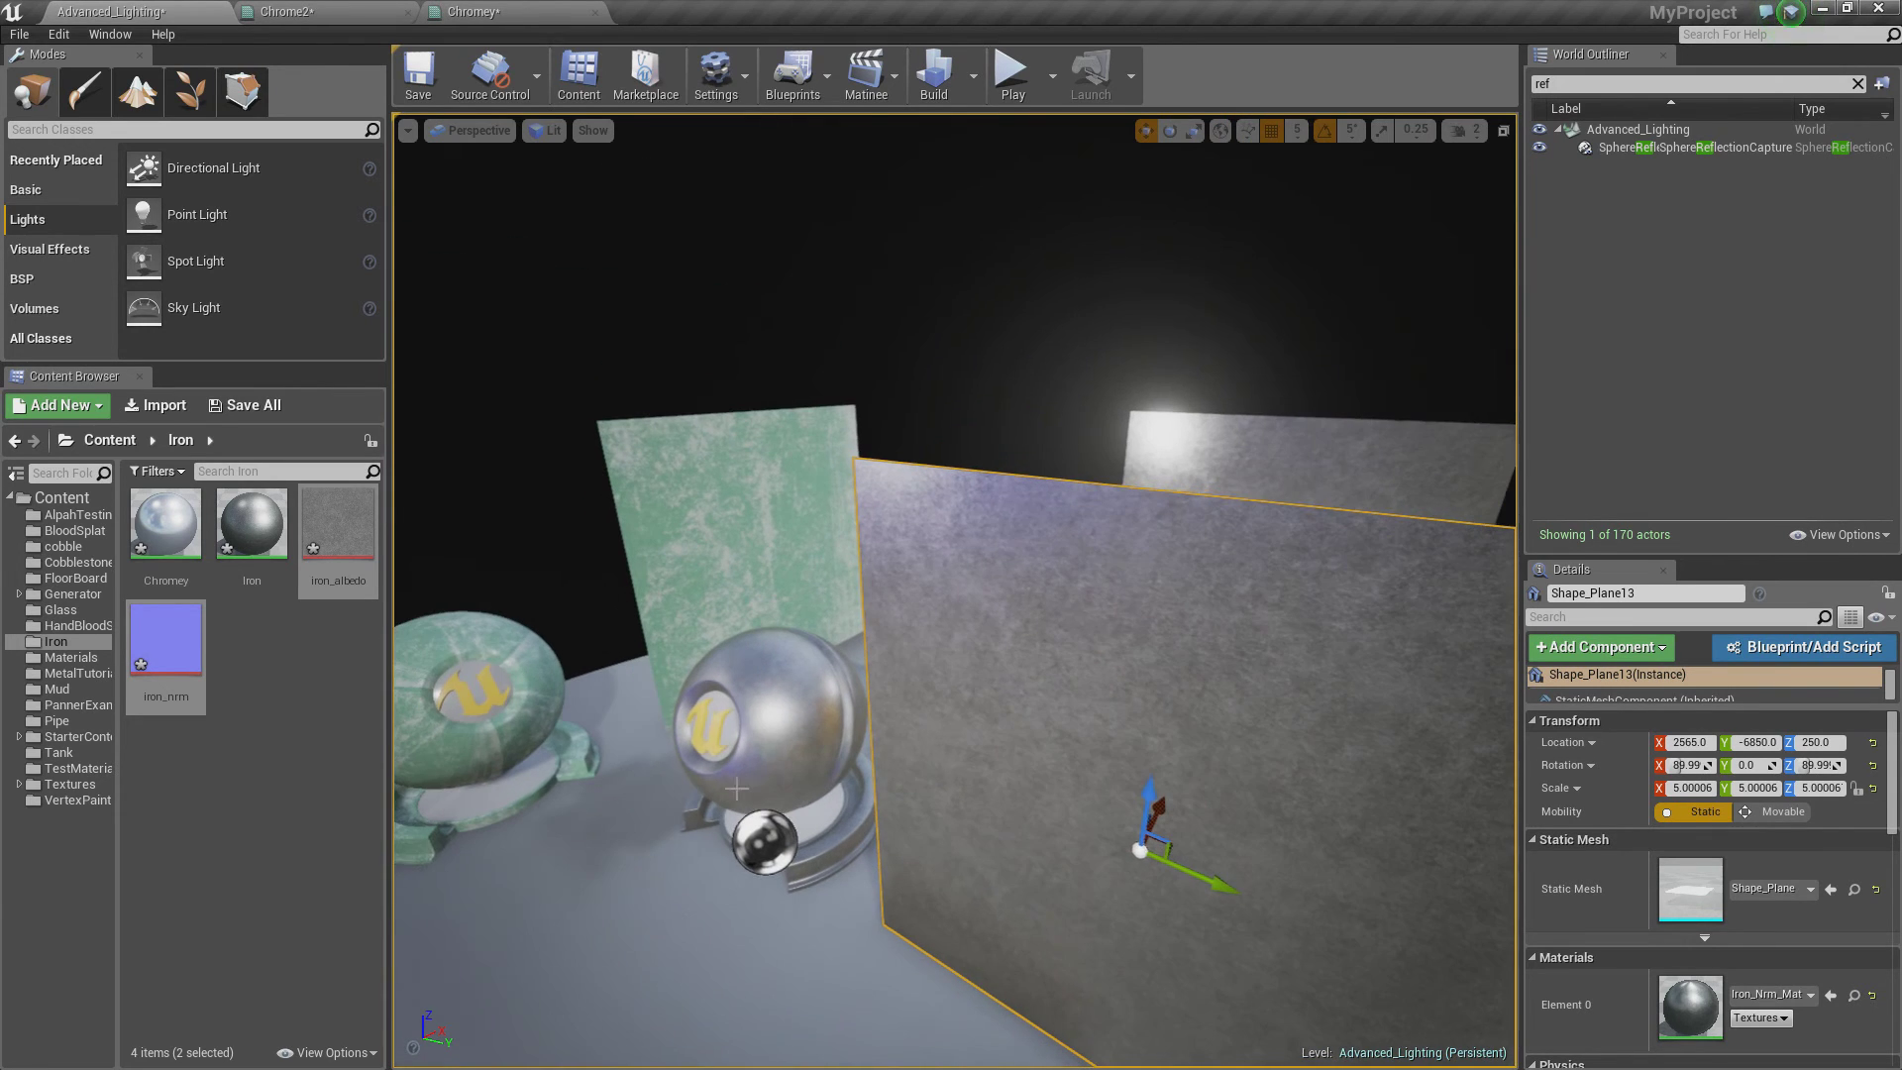
# Step: Apply the Iron material to the duplicated wall plane and inspect its surface up close from several angles
pyautogui.moveTo(252, 538); pyautogui.dragTo(966, 538)
pyautogui.press('w')
pyautogui.moveTo(970, 582)
pyautogui.mouseDown(button='right')
pyautogui.moveTo(969, 658)
pyautogui.moveTo(990, 575)
pyautogui.moveTo(1104, 586)
pyautogui.moveTo(976, 592)
pyautogui.mouseUp(button='right')
pyautogui.press('a')
pyautogui.press('d')
pyautogui.press('a')
pyautogui.press('s')
pyautogui.press('d')
pyautogui.moveTo(1021, 449); pyautogui.dragTo(1048, 449, button='right')
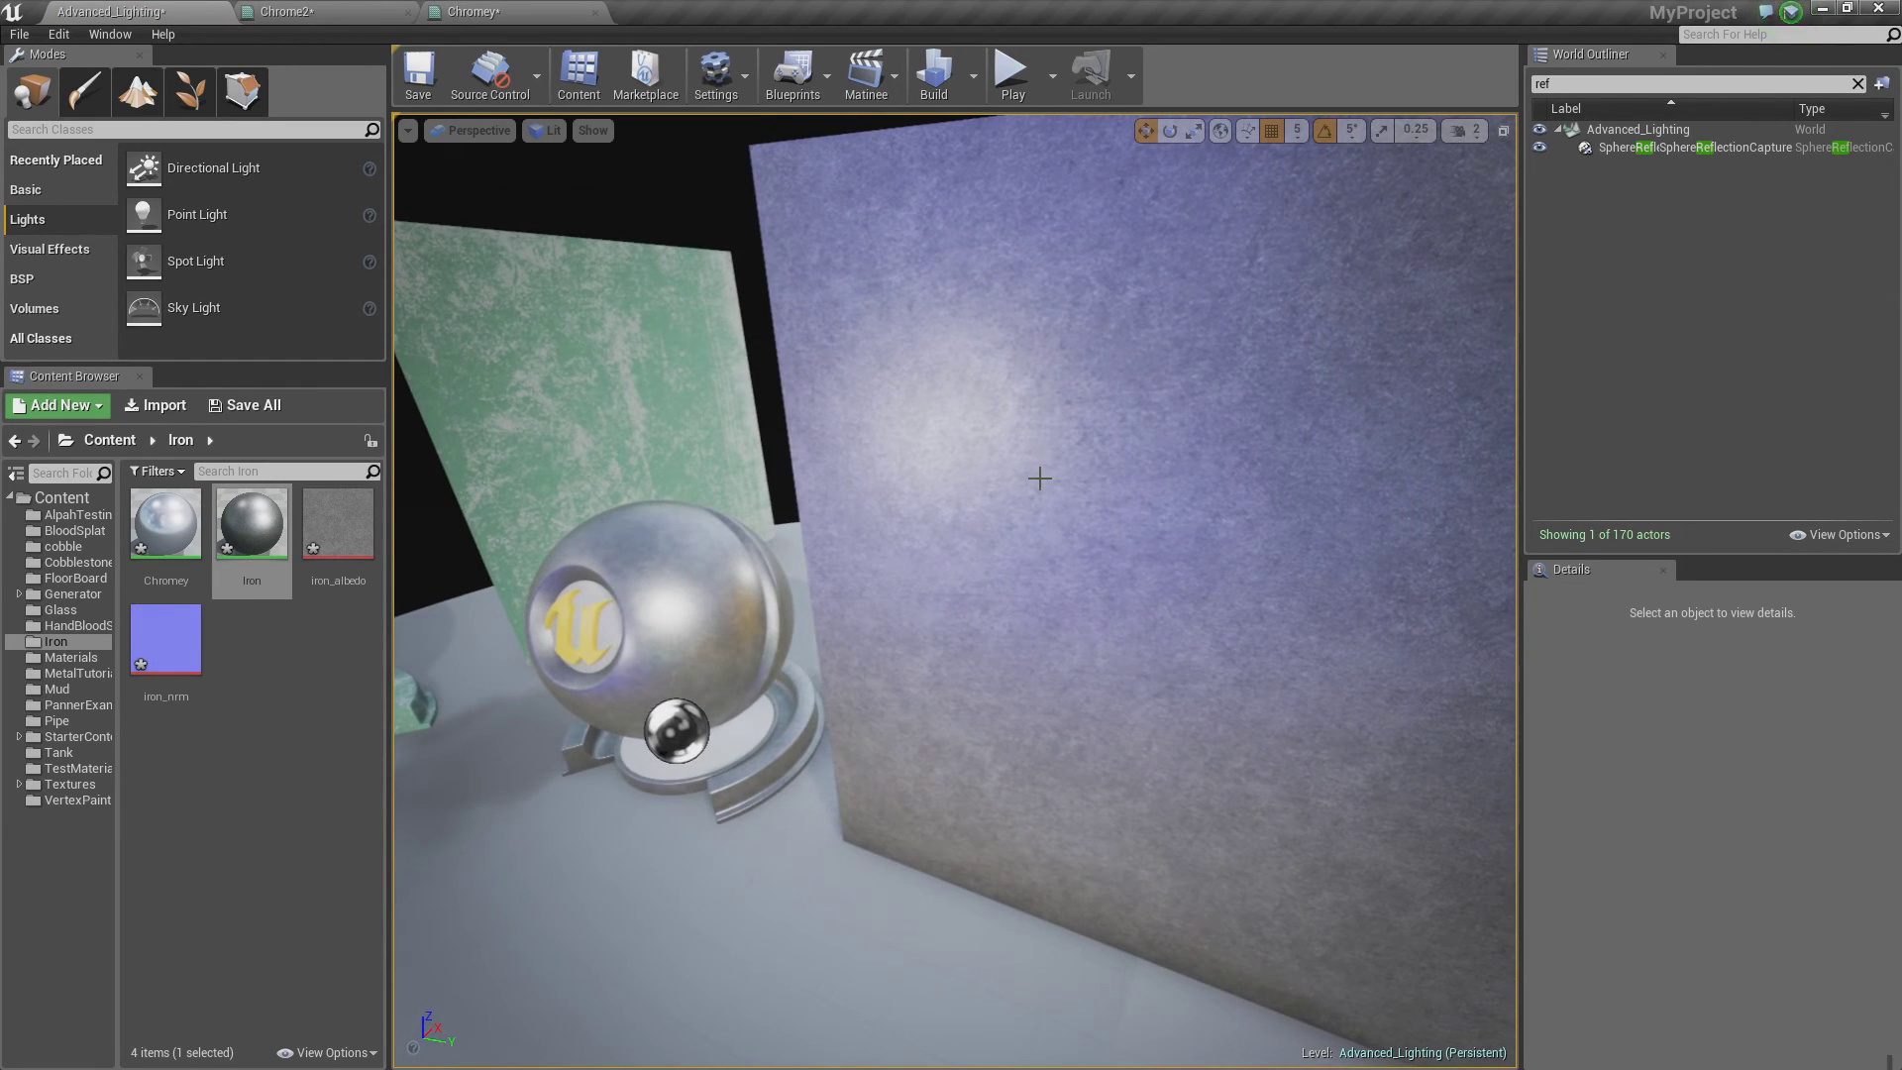
# Step: Select the duplicated wall plane and cancel the pending autosave
pyautogui.rightClick(1048, 472)
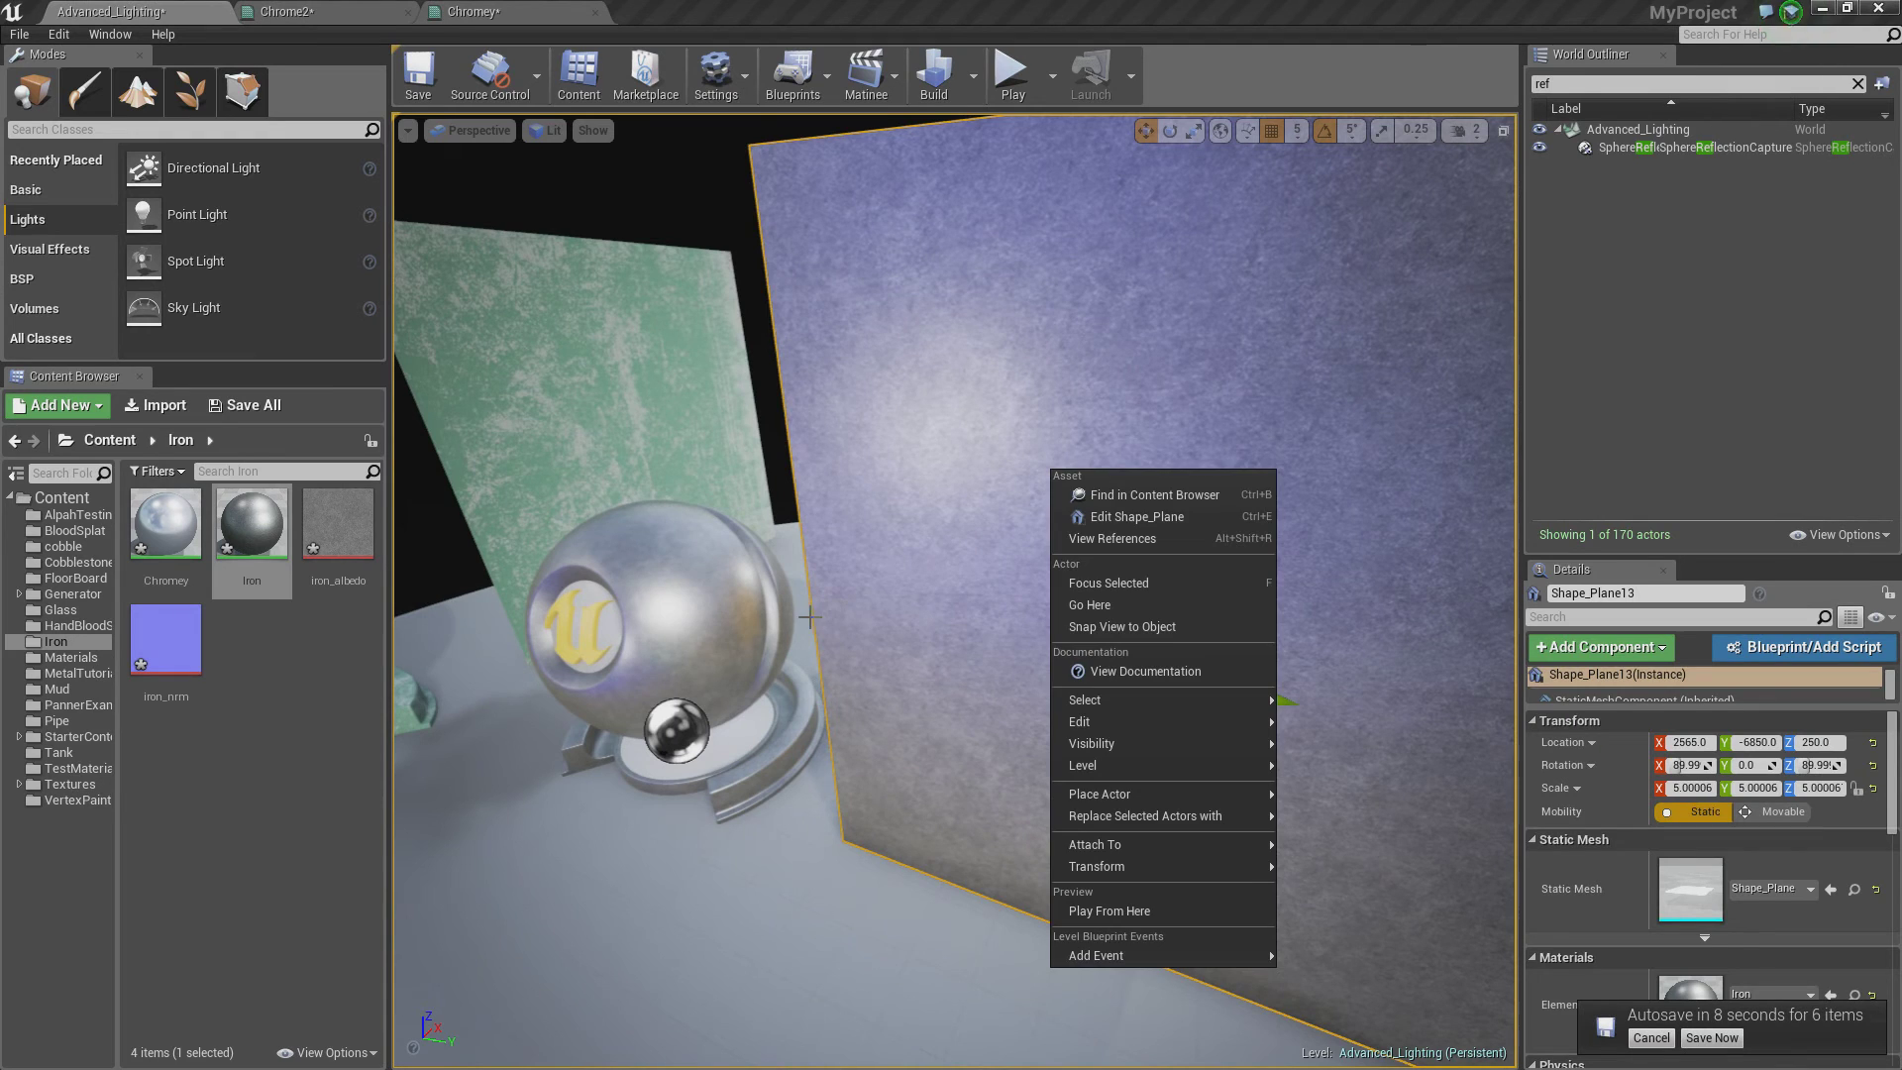
pyautogui.click(1652, 1037)
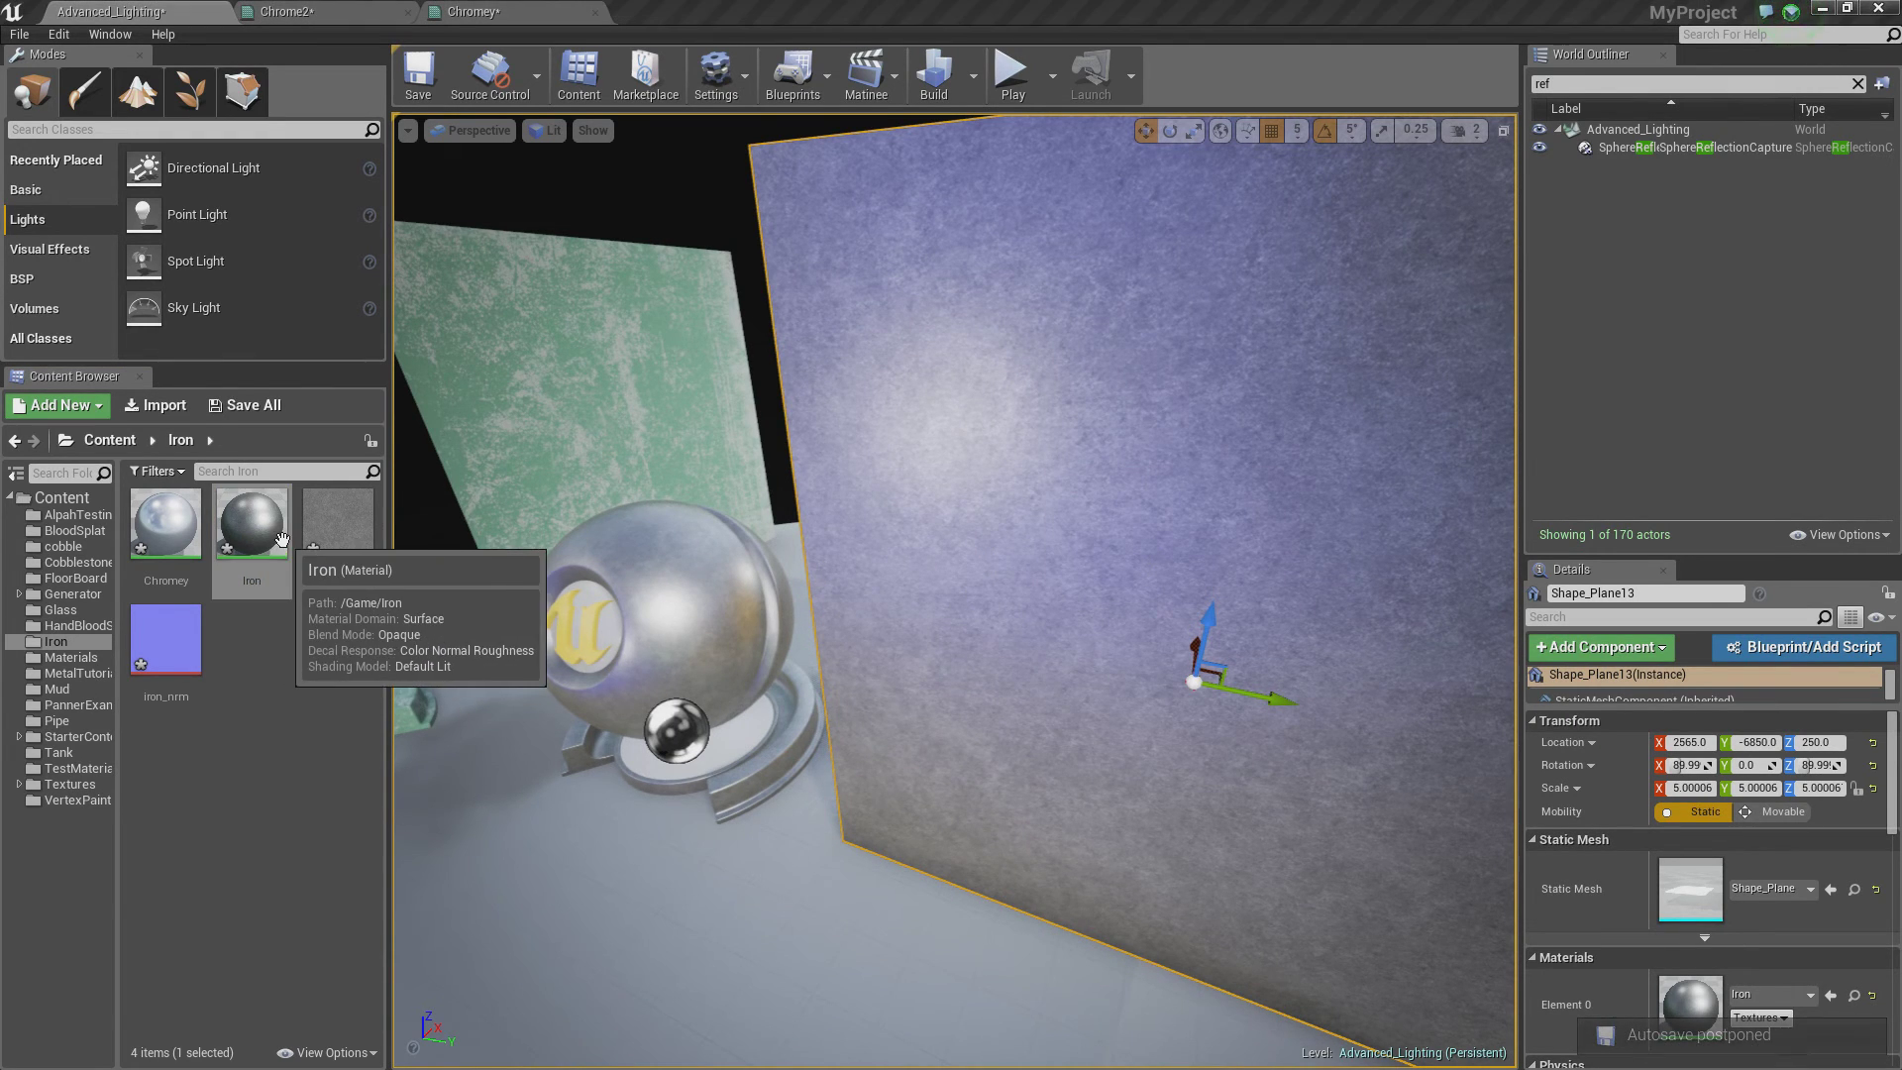
# Step: Open the Iron material full-size and spread its constants and normal texture node lower in the graph, keeping the Metallic constant under the albedo texture
pyautogui.doubleClick(251, 525)
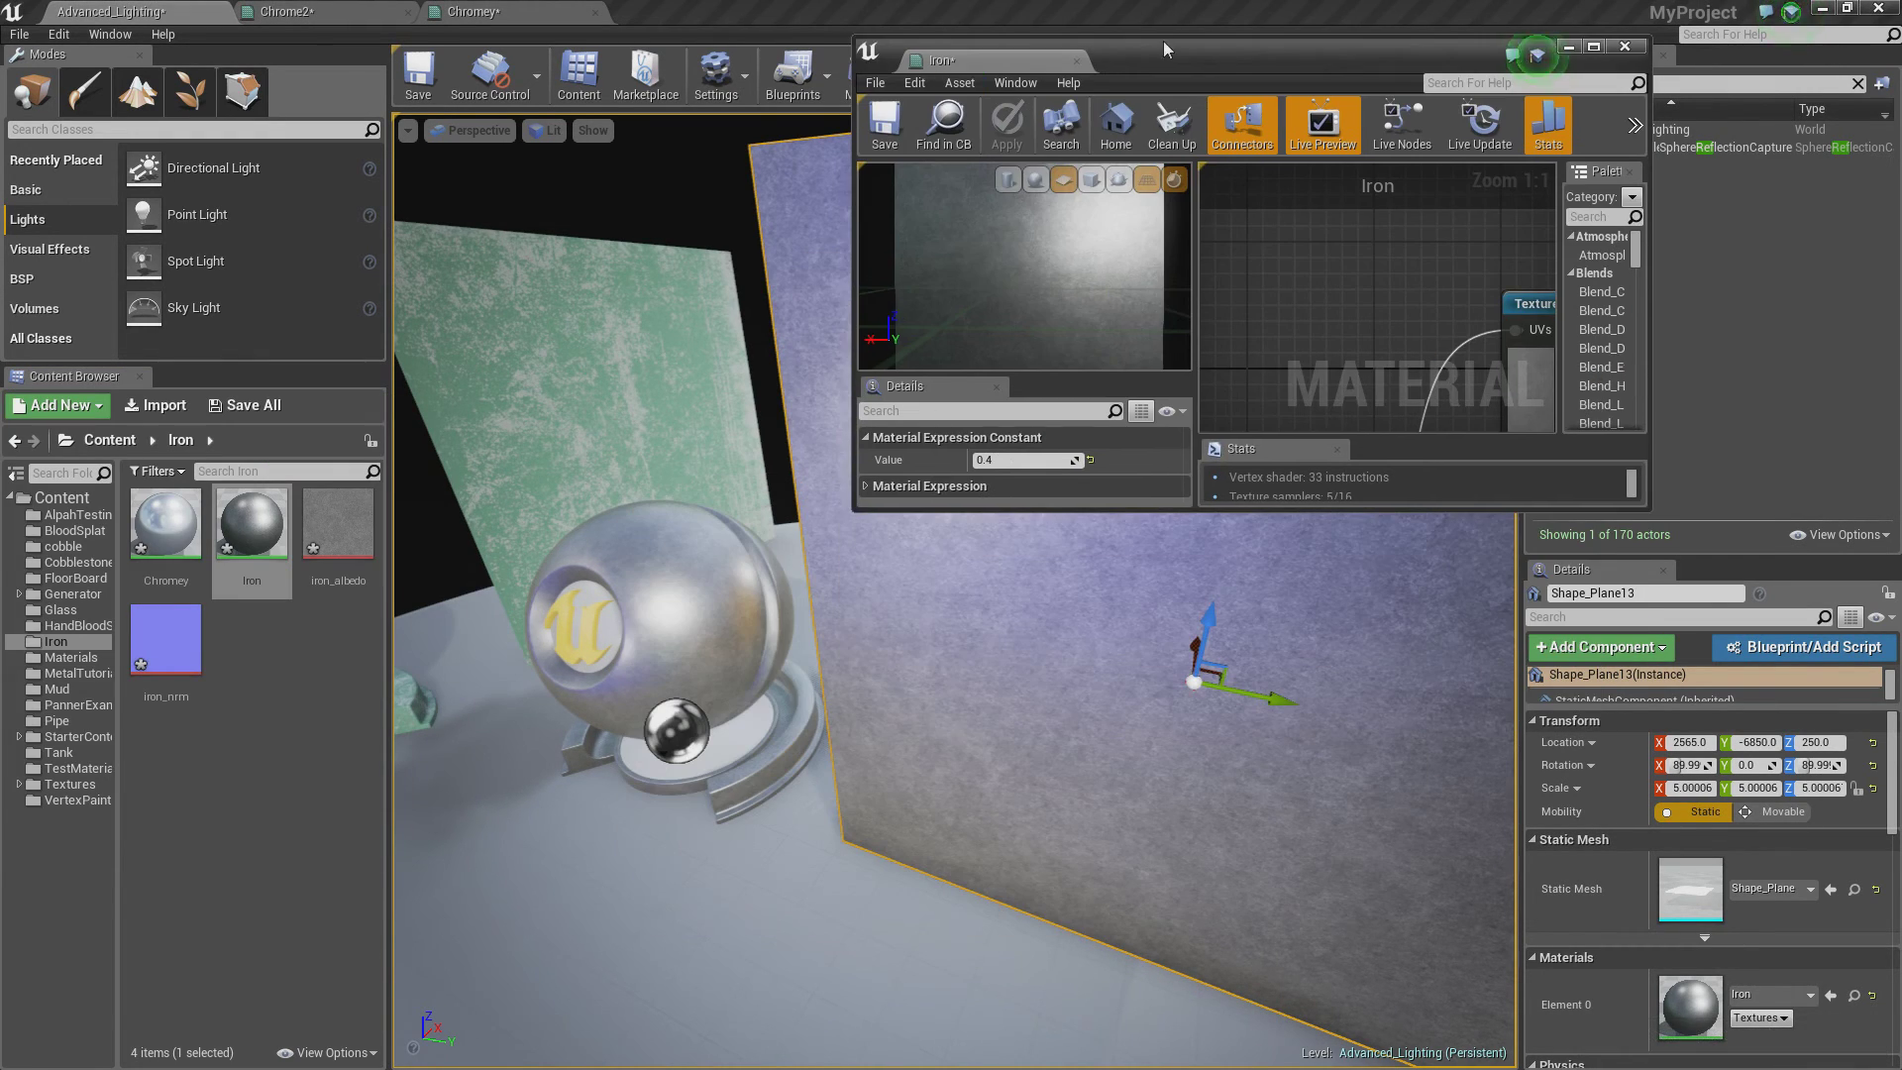
pyautogui.doubleClick(1165, 49)
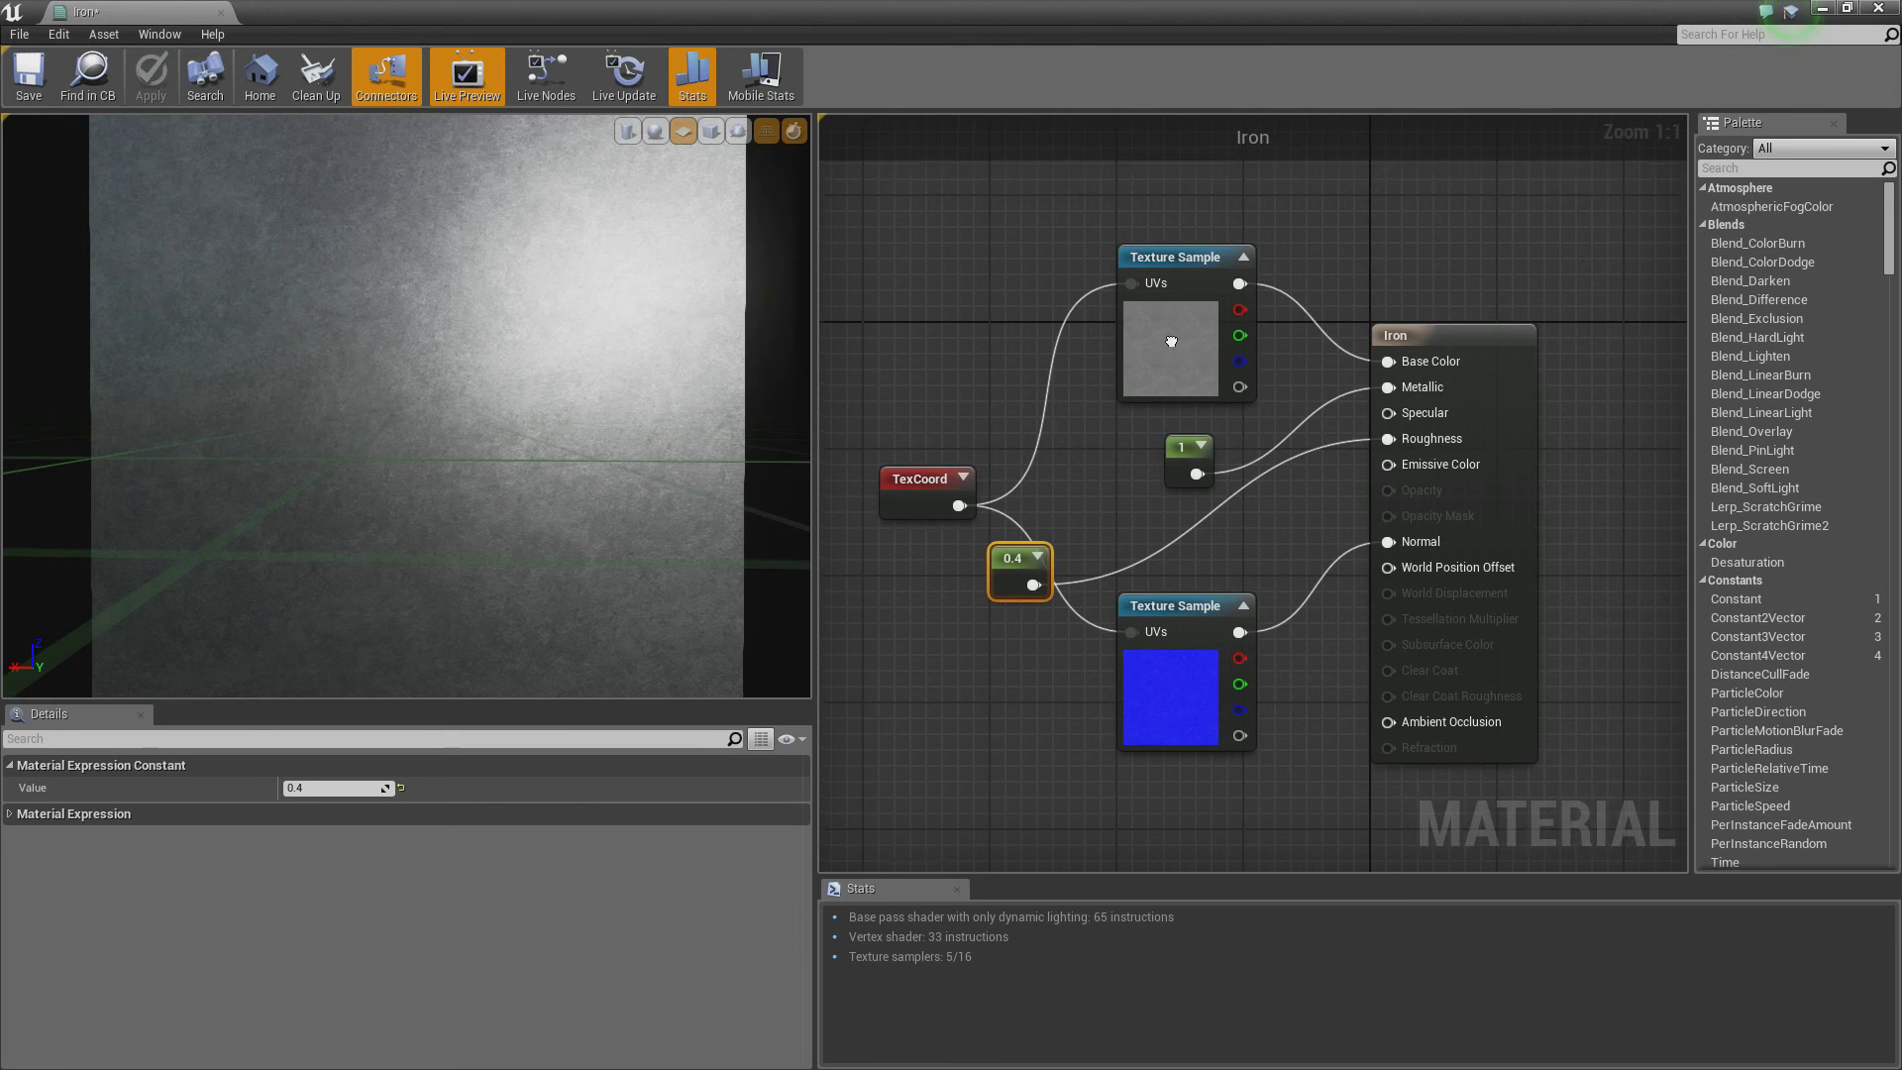
pyautogui.moveTo(1171, 341); pyautogui.dragTo(1058, 424, button='right')
pyautogui.moveTo(909, 543); pyautogui.dragTo(1114, 745)
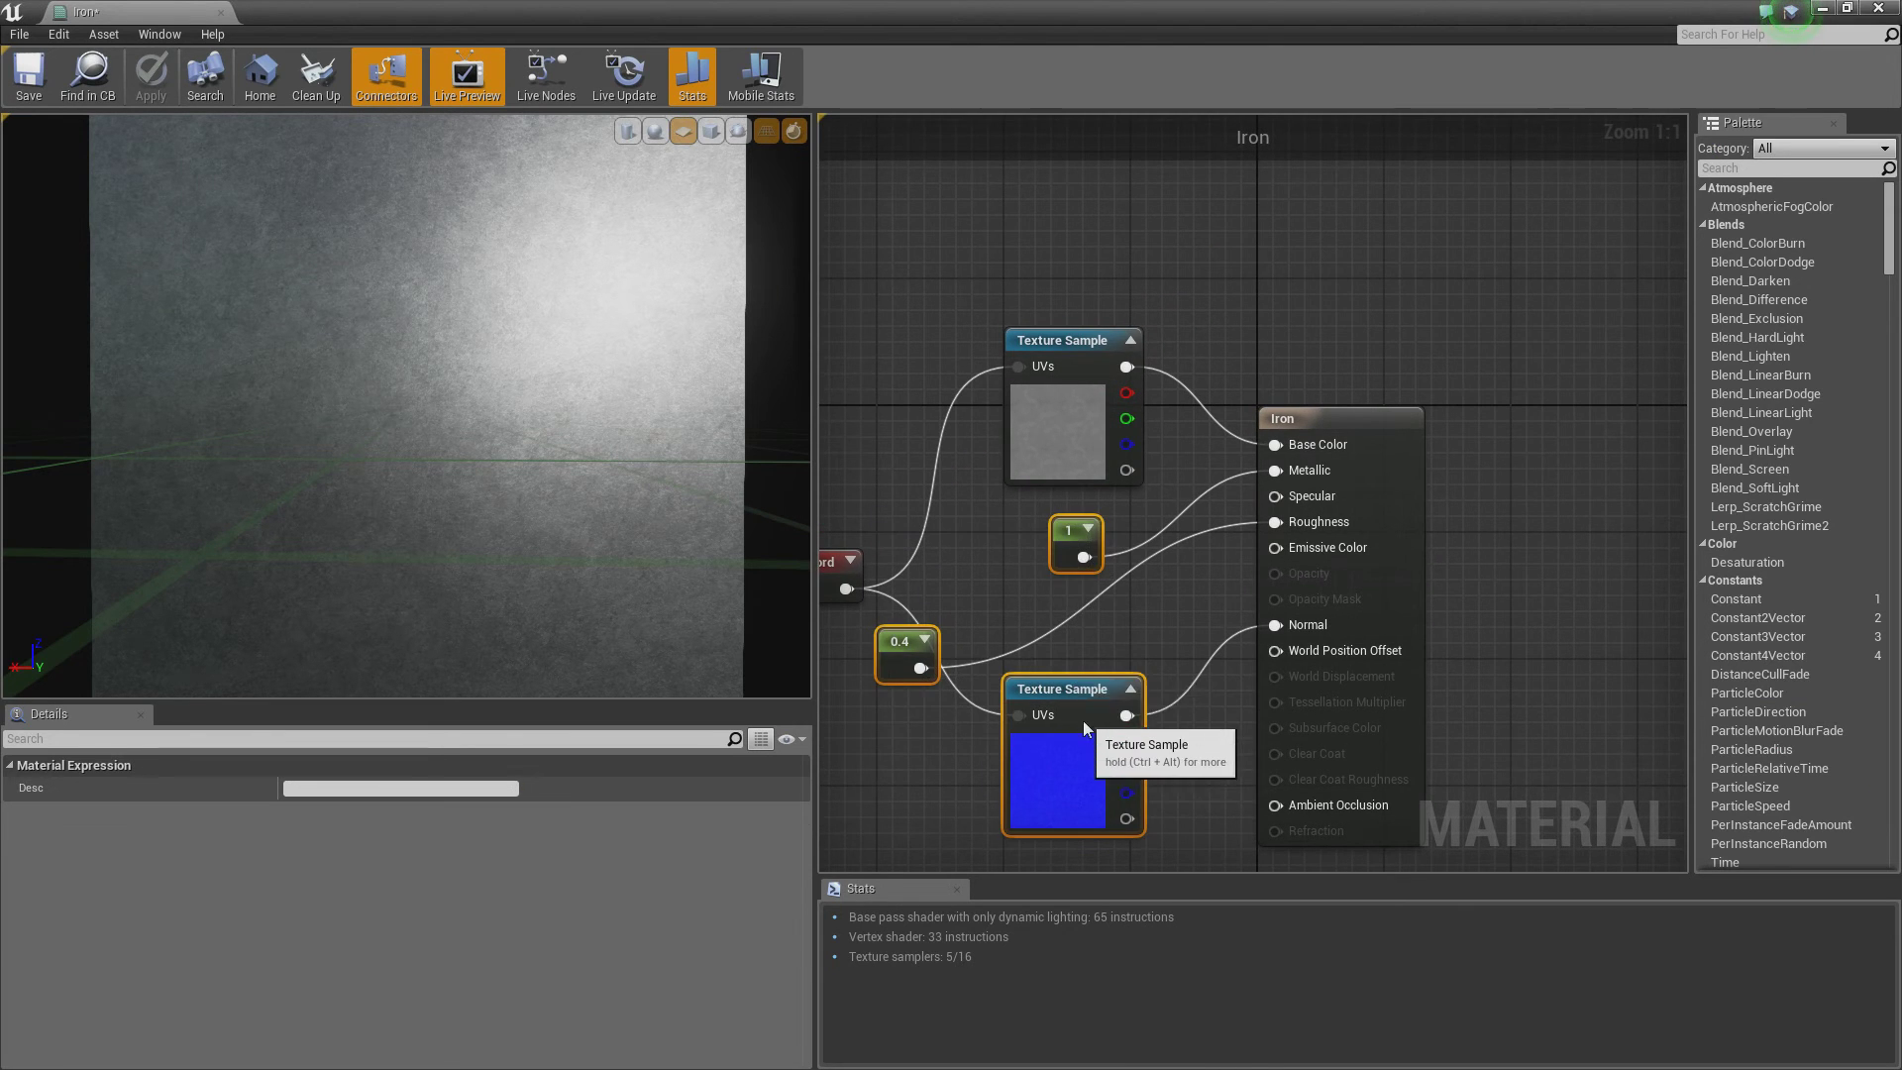
pyautogui.moveTo(1078, 527); pyautogui.dragTo(1078, 589)
pyautogui.click(1078, 593)
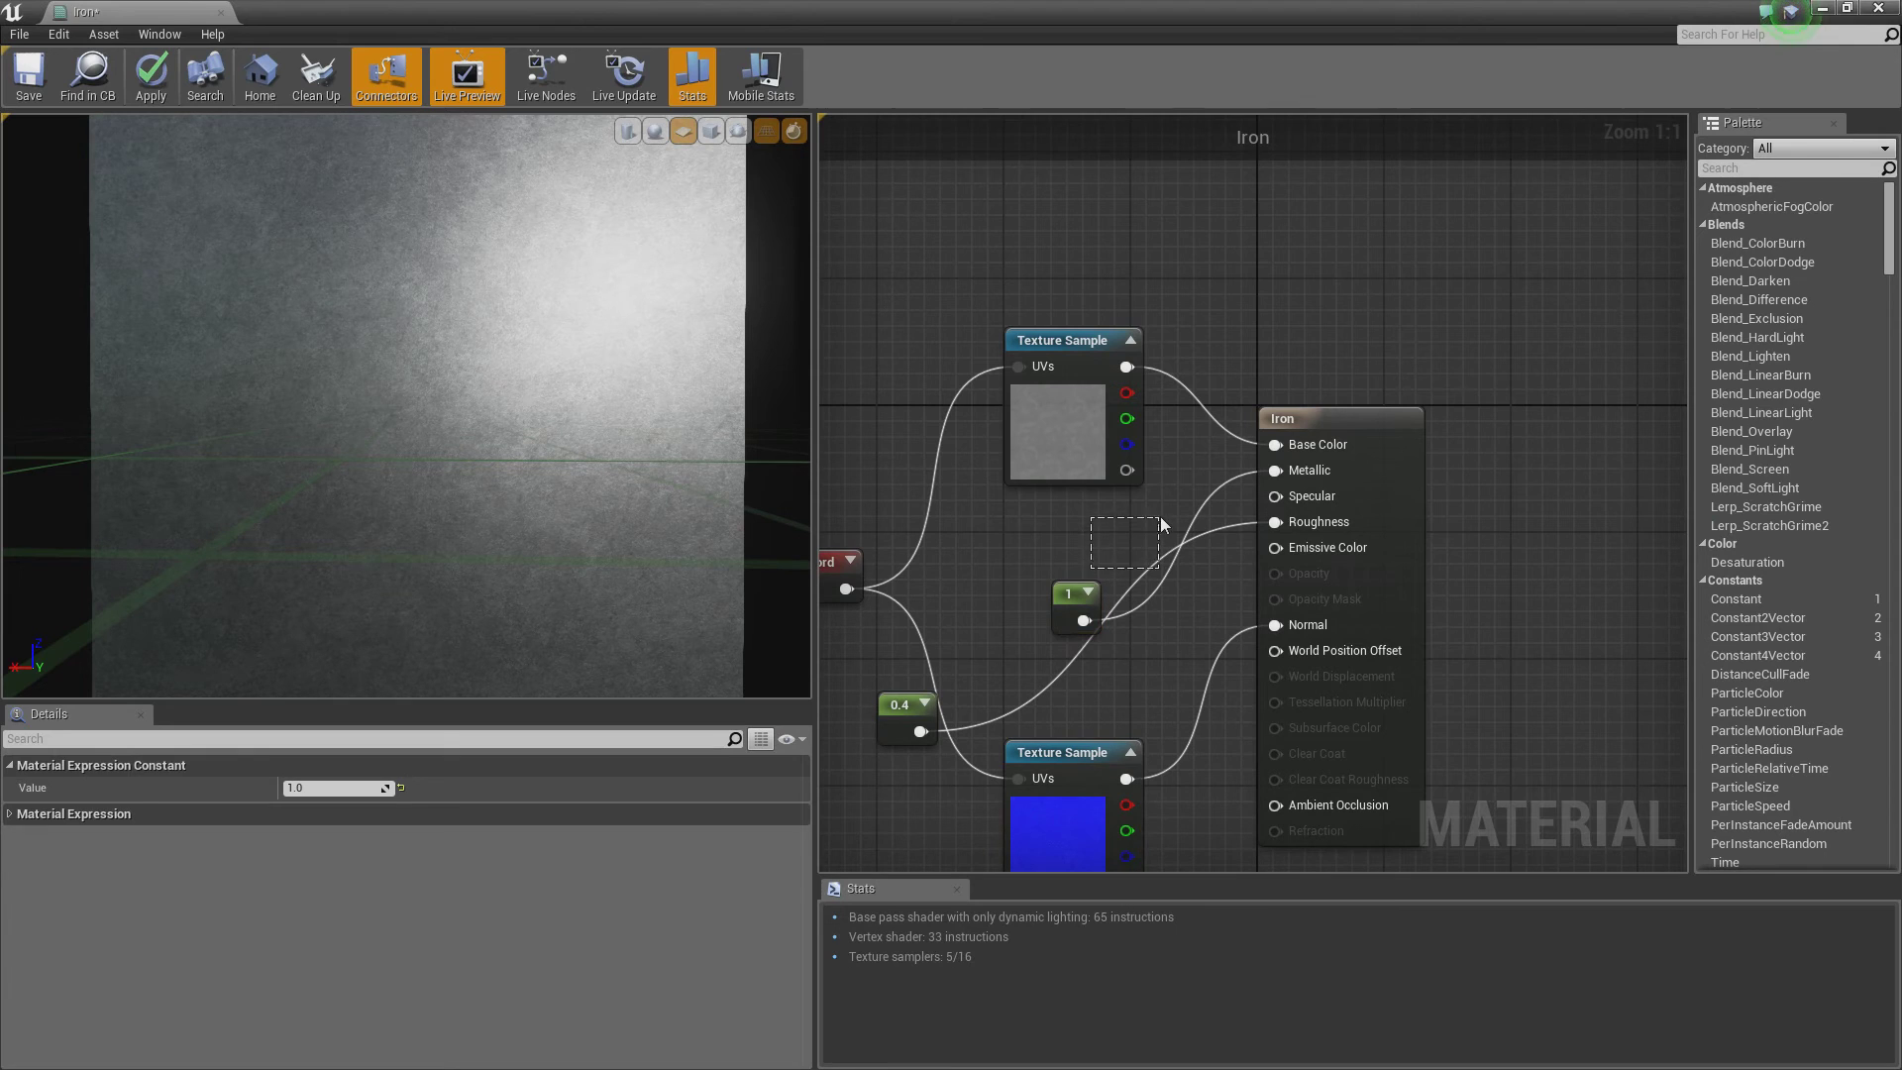
pyautogui.moveTo(1161, 525); pyautogui.dragTo(1161, 526)
pyautogui.moveTo(1073, 589); pyautogui.dragTo(1073, 494)
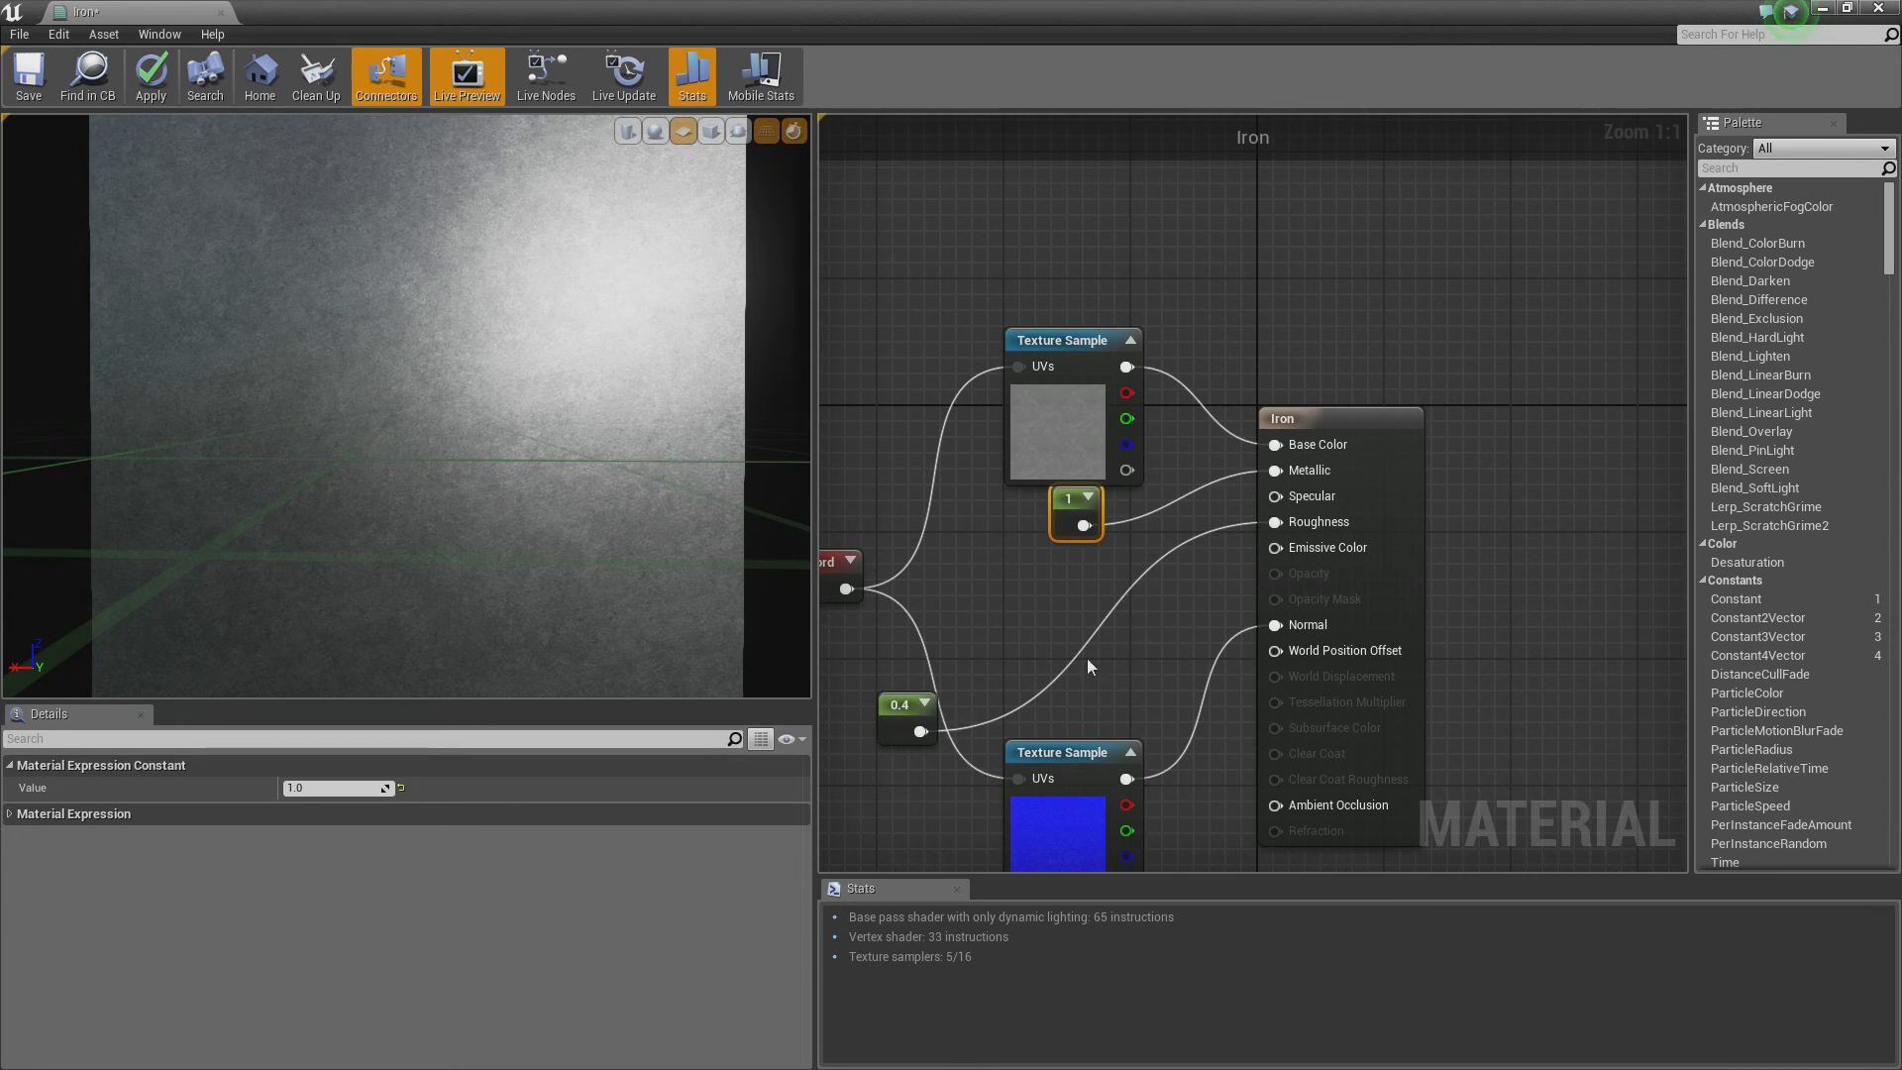
pyautogui.moveTo(1086, 658); pyautogui.dragTo(1185, 529, button='right')
pyautogui.click(1189, 289)
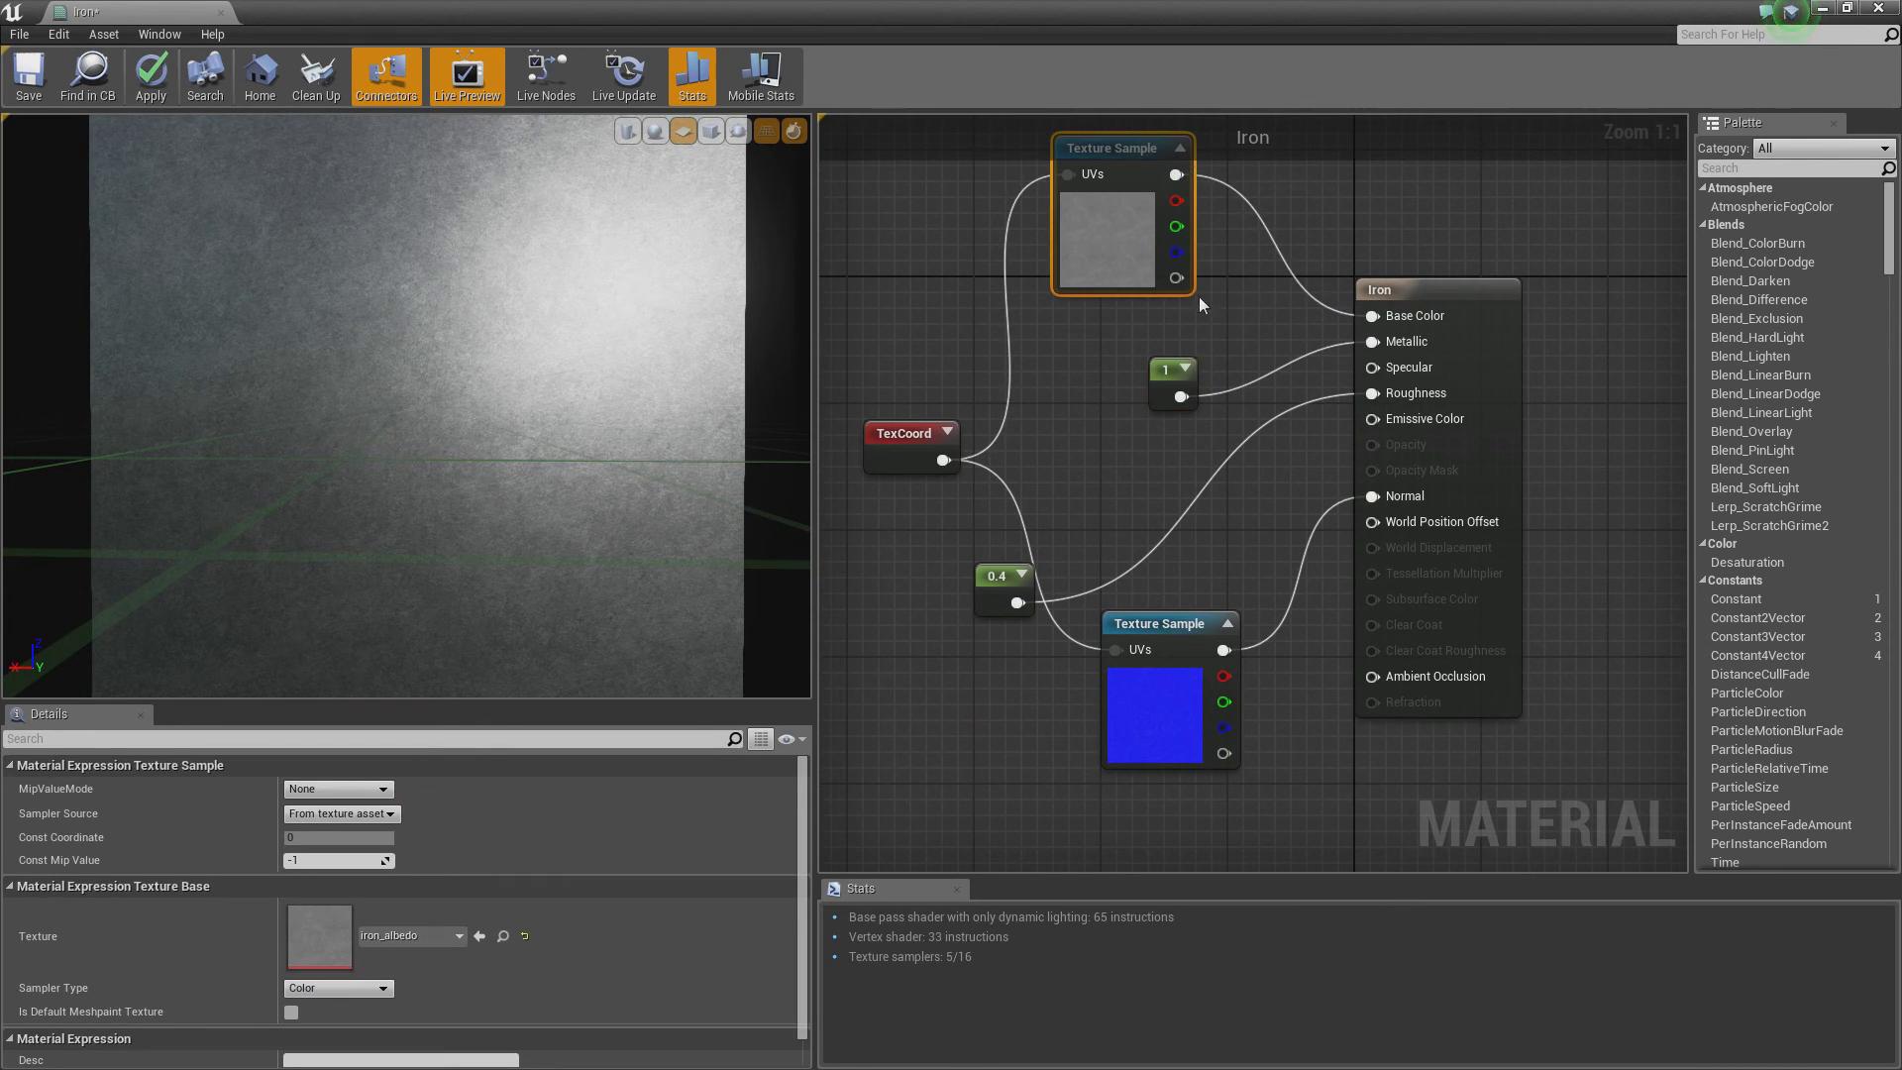
pyautogui.moveTo(1199, 295); pyautogui.dragTo(1242, 311, button='right')
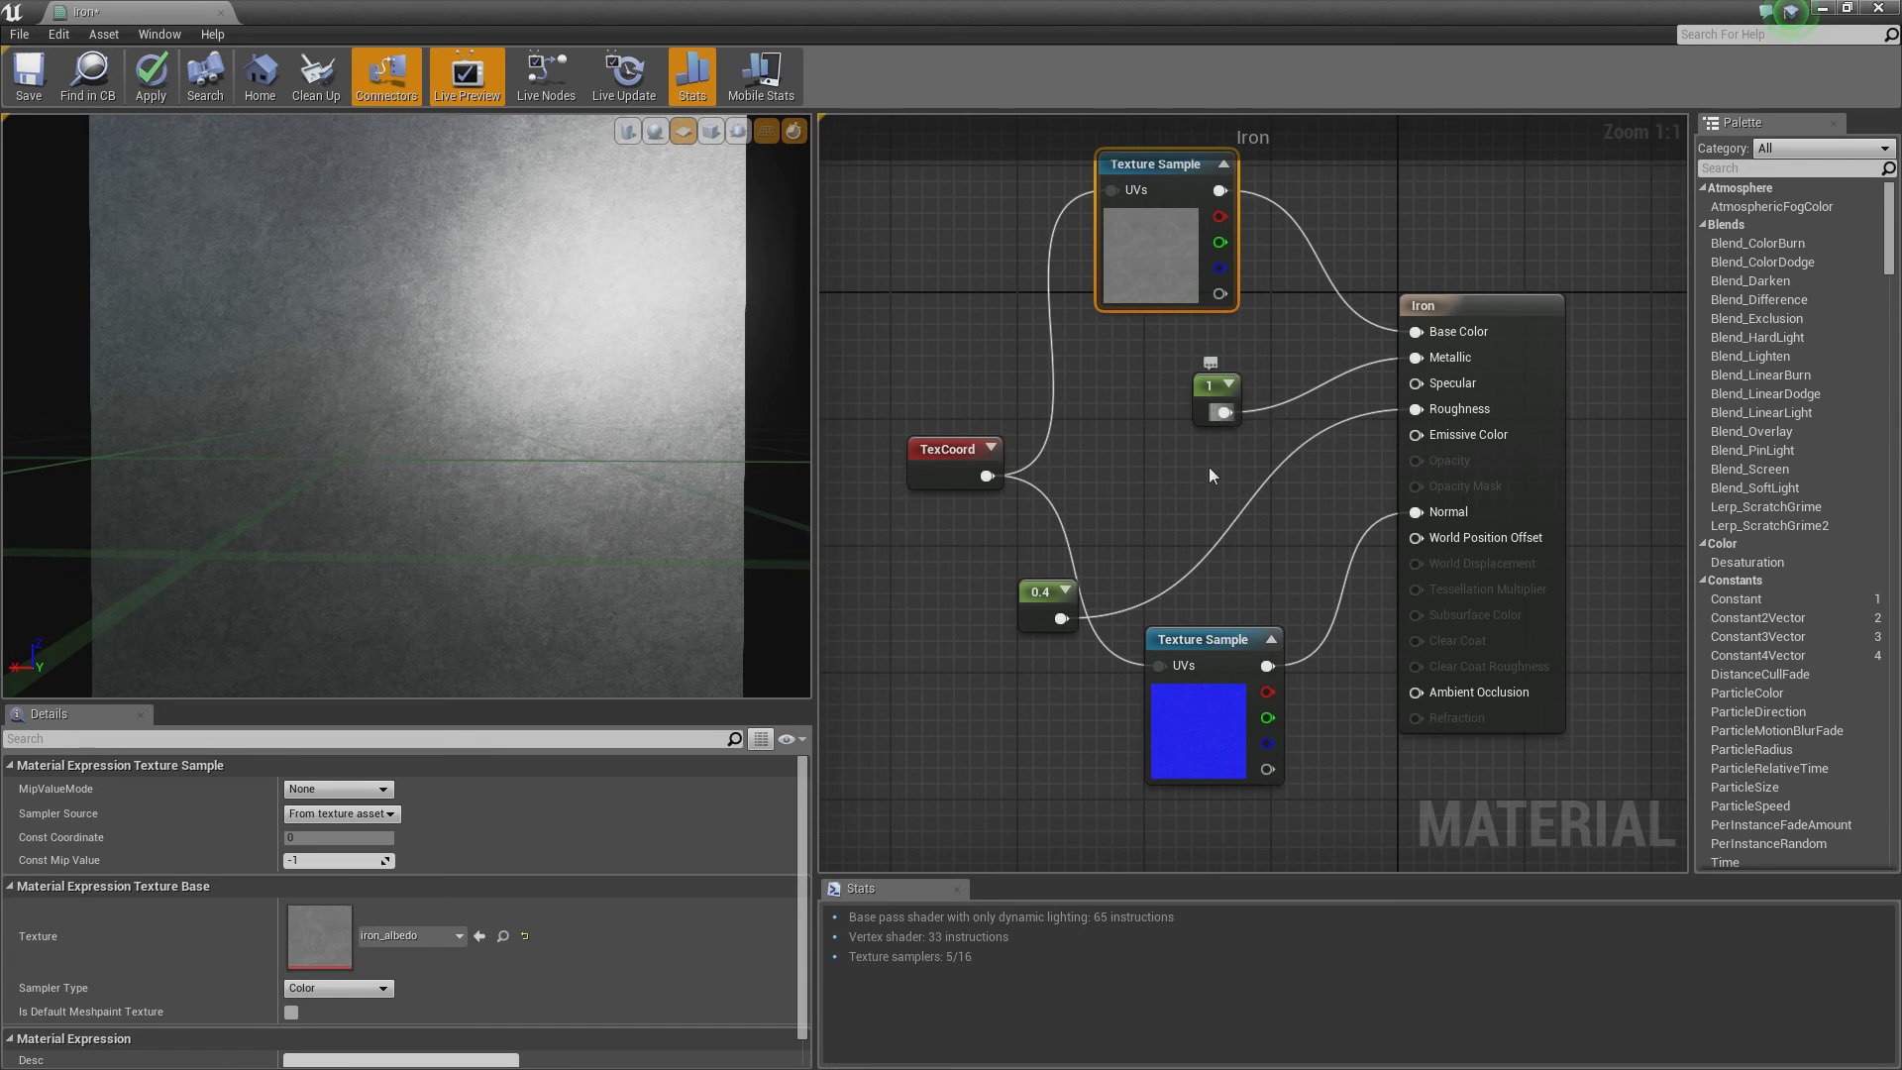
# Step: Feed the albedo texture through a new Multiply node into Roughness and check the preview plane's reflections
pyautogui.click(1130, 496)
pyautogui.moveTo(1220, 191); pyautogui.dragTo(1140, 467)
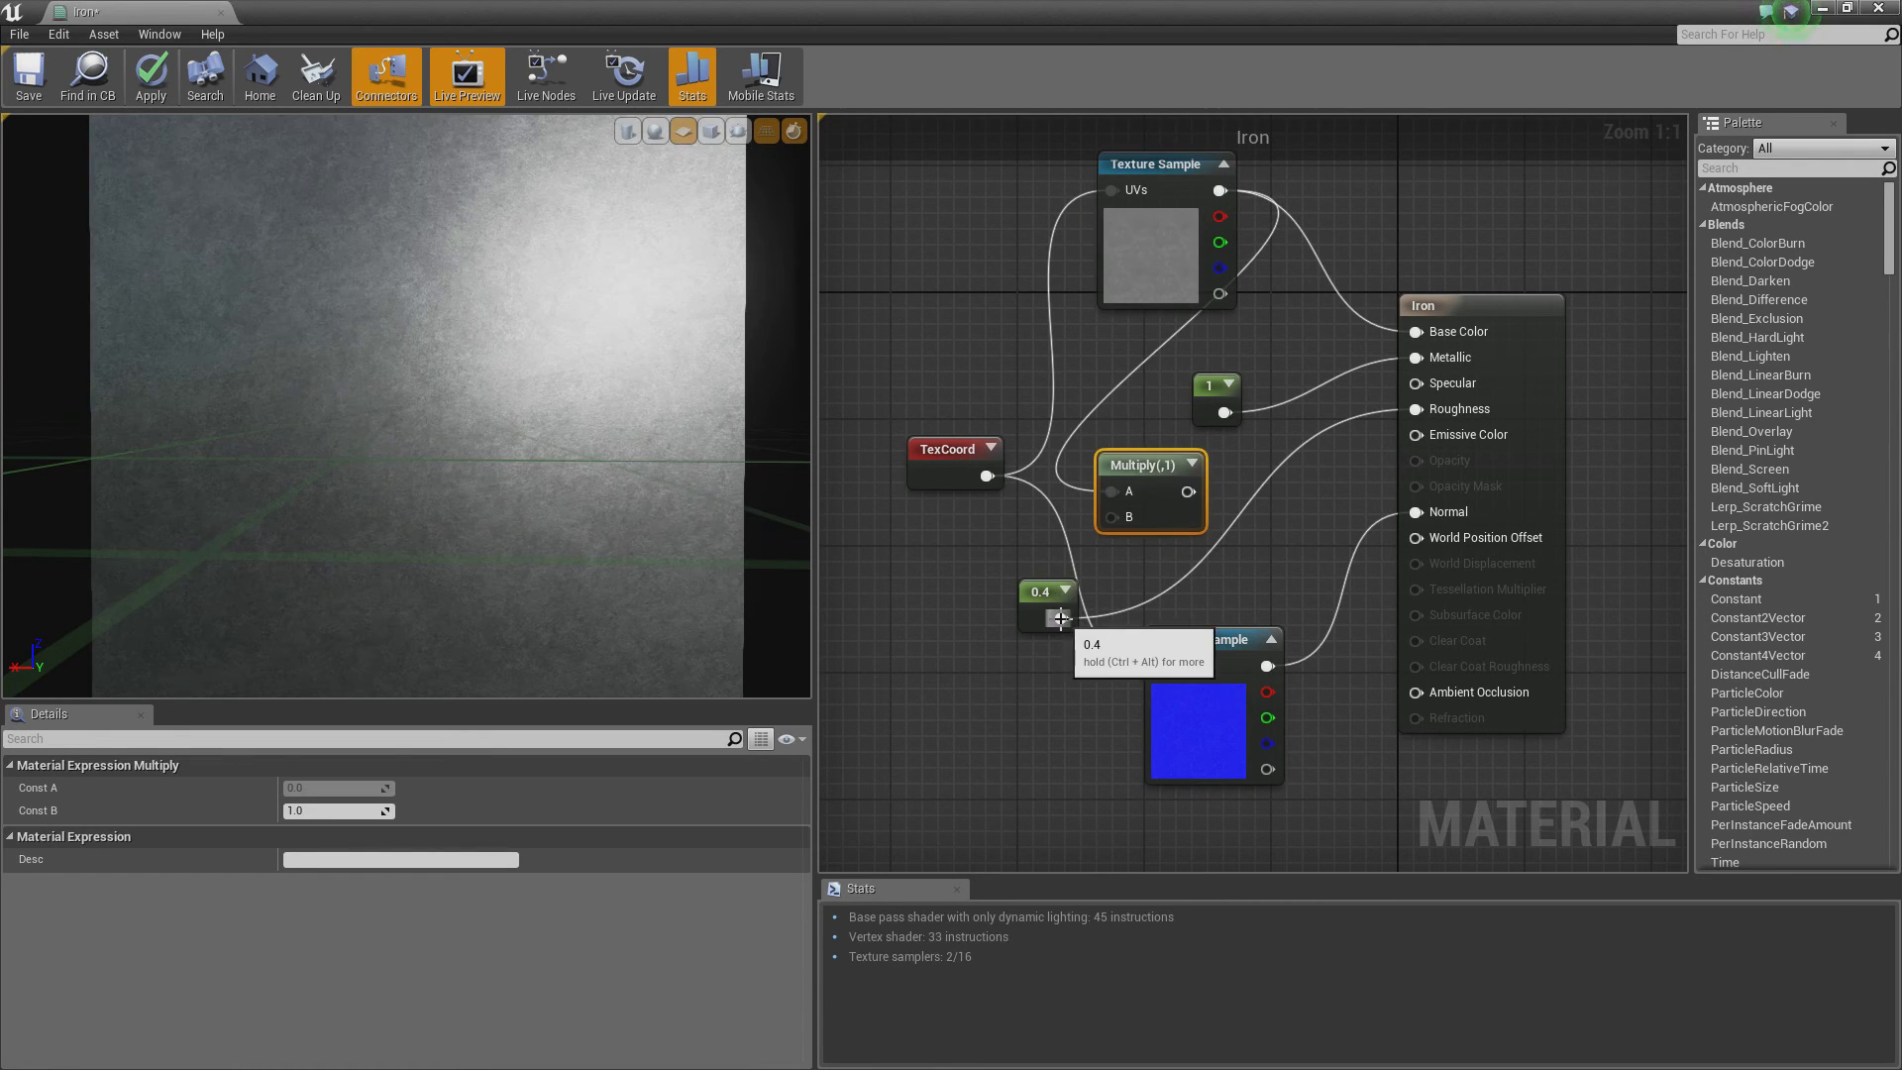
pyautogui.click(1192, 464)
pyautogui.moveTo(1213, 481); pyautogui.dragTo(1421, 410)
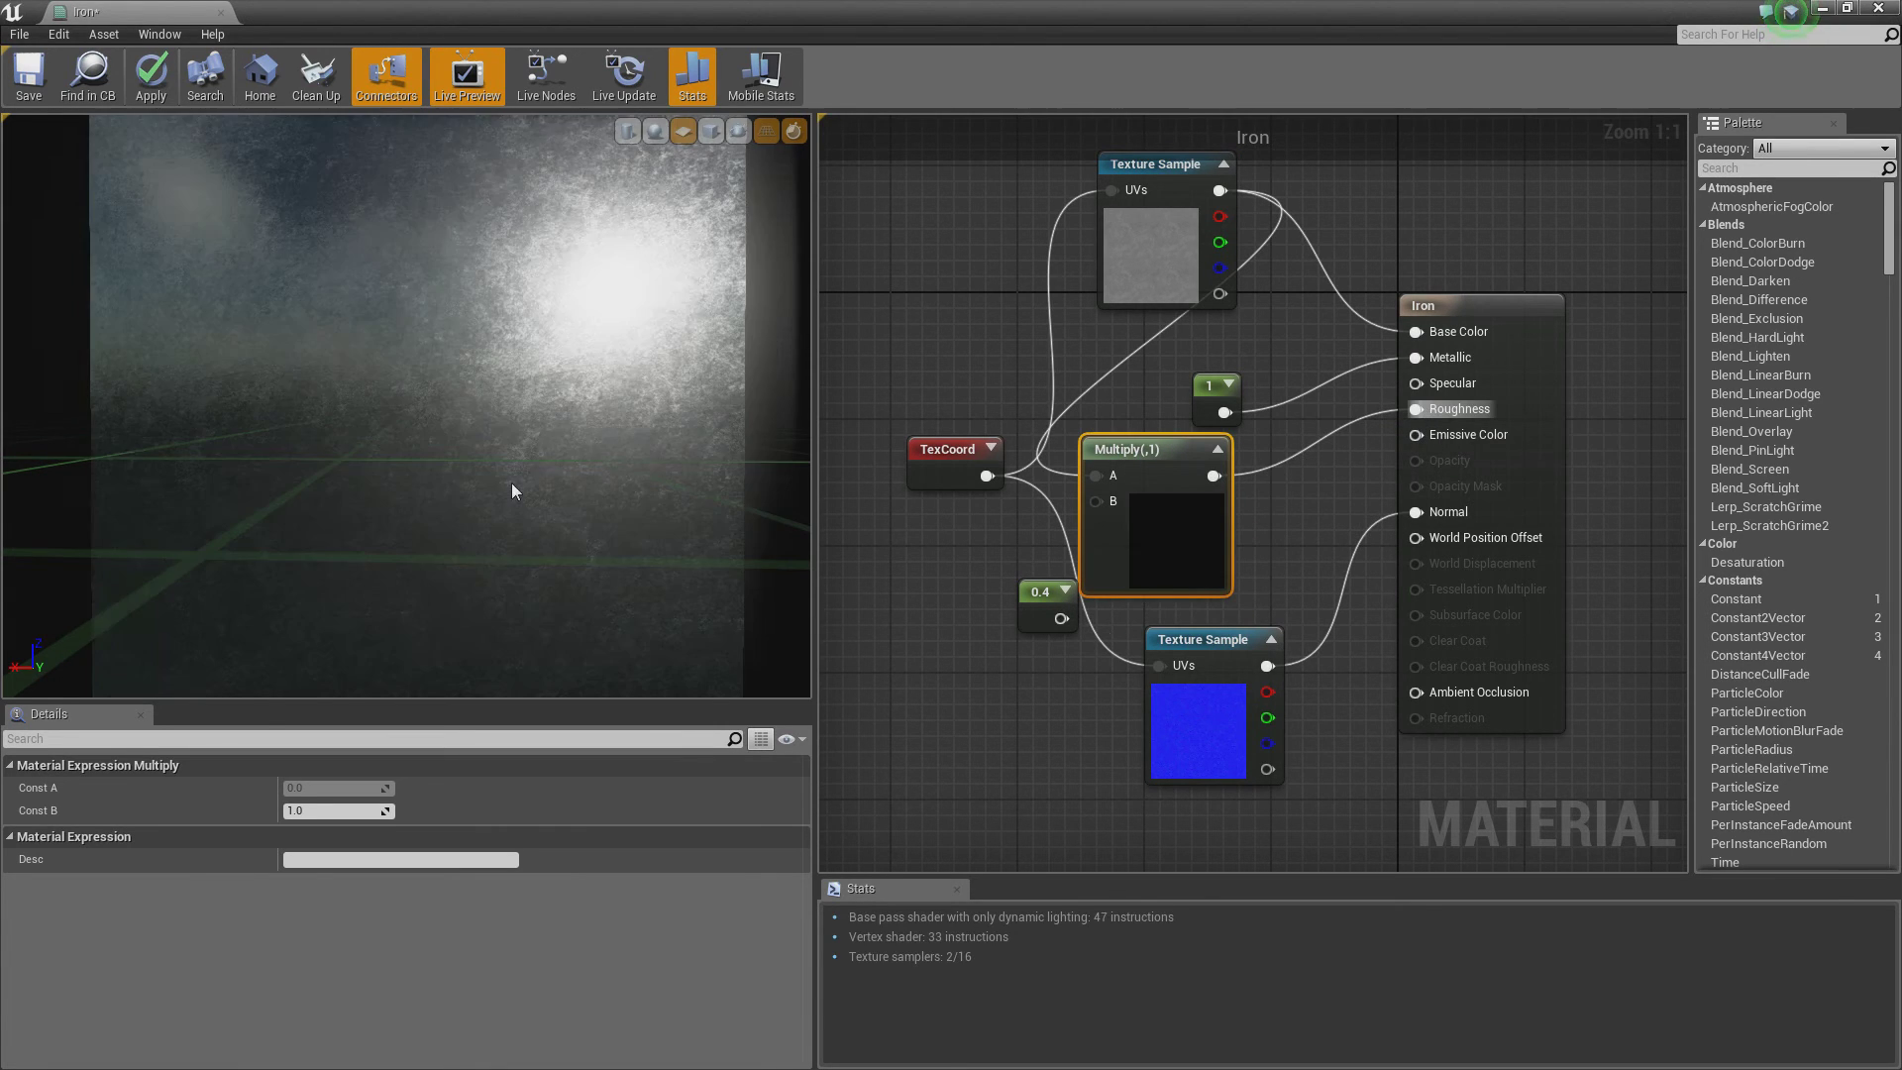
pyautogui.moveTo(508, 479); pyautogui.dragTo(486, 545)
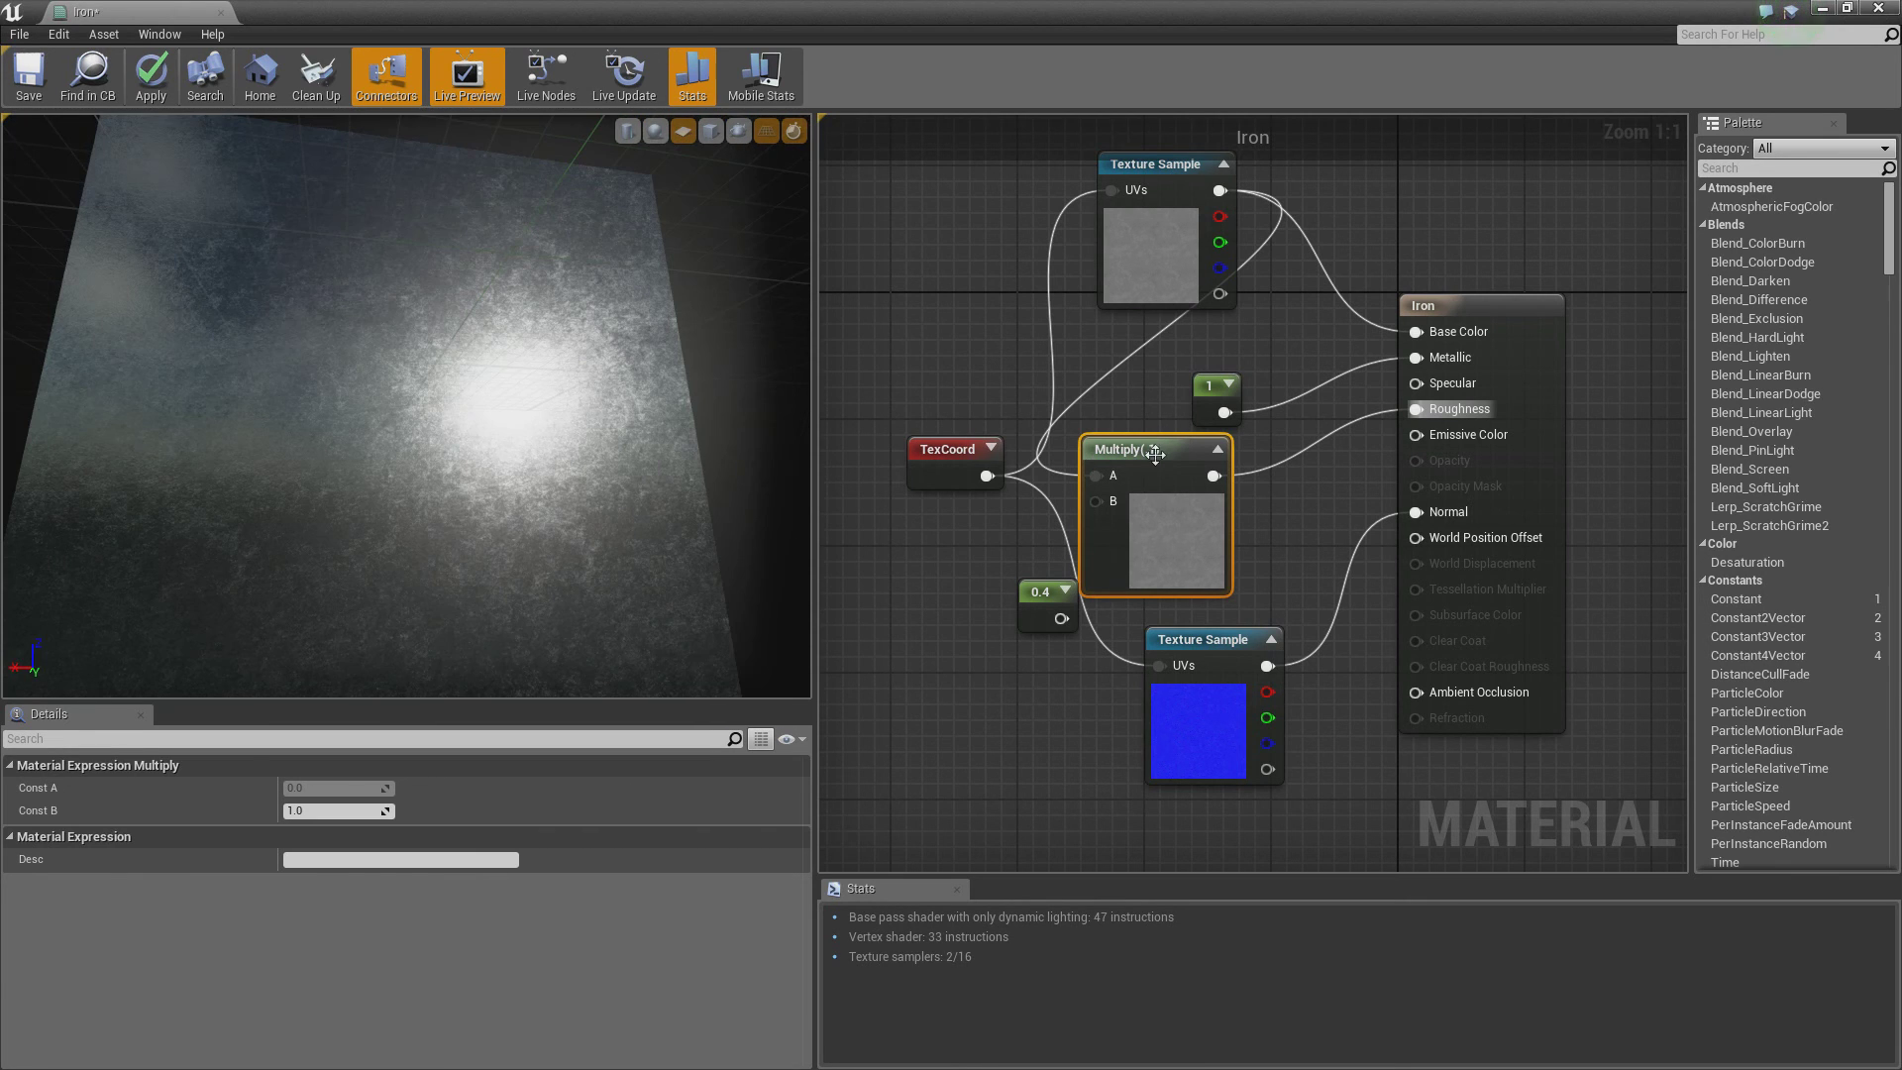
# Step: Delete the Multiply node and the 0.4 constant from the Iron graph
pyautogui.click(1037, 592)
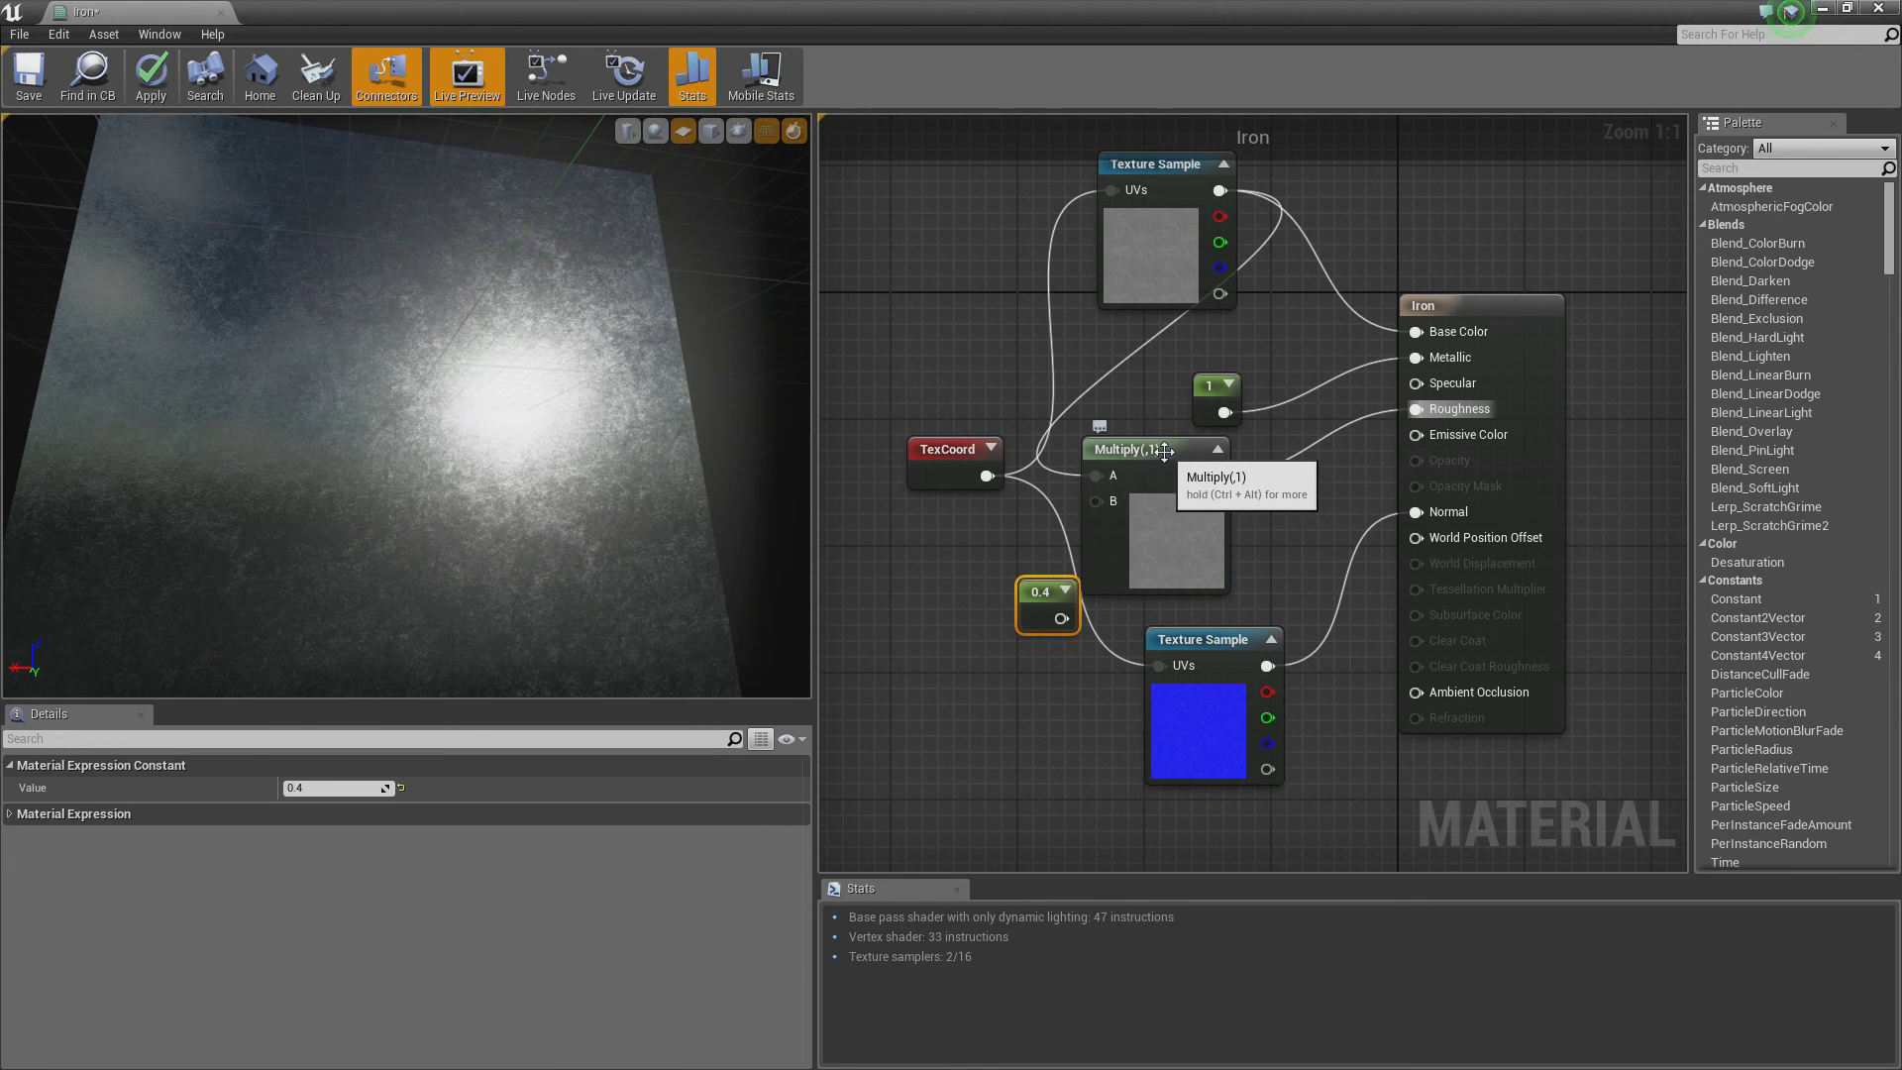
pyautogui.click(1164, 451)
pyautogui.press('Delete')
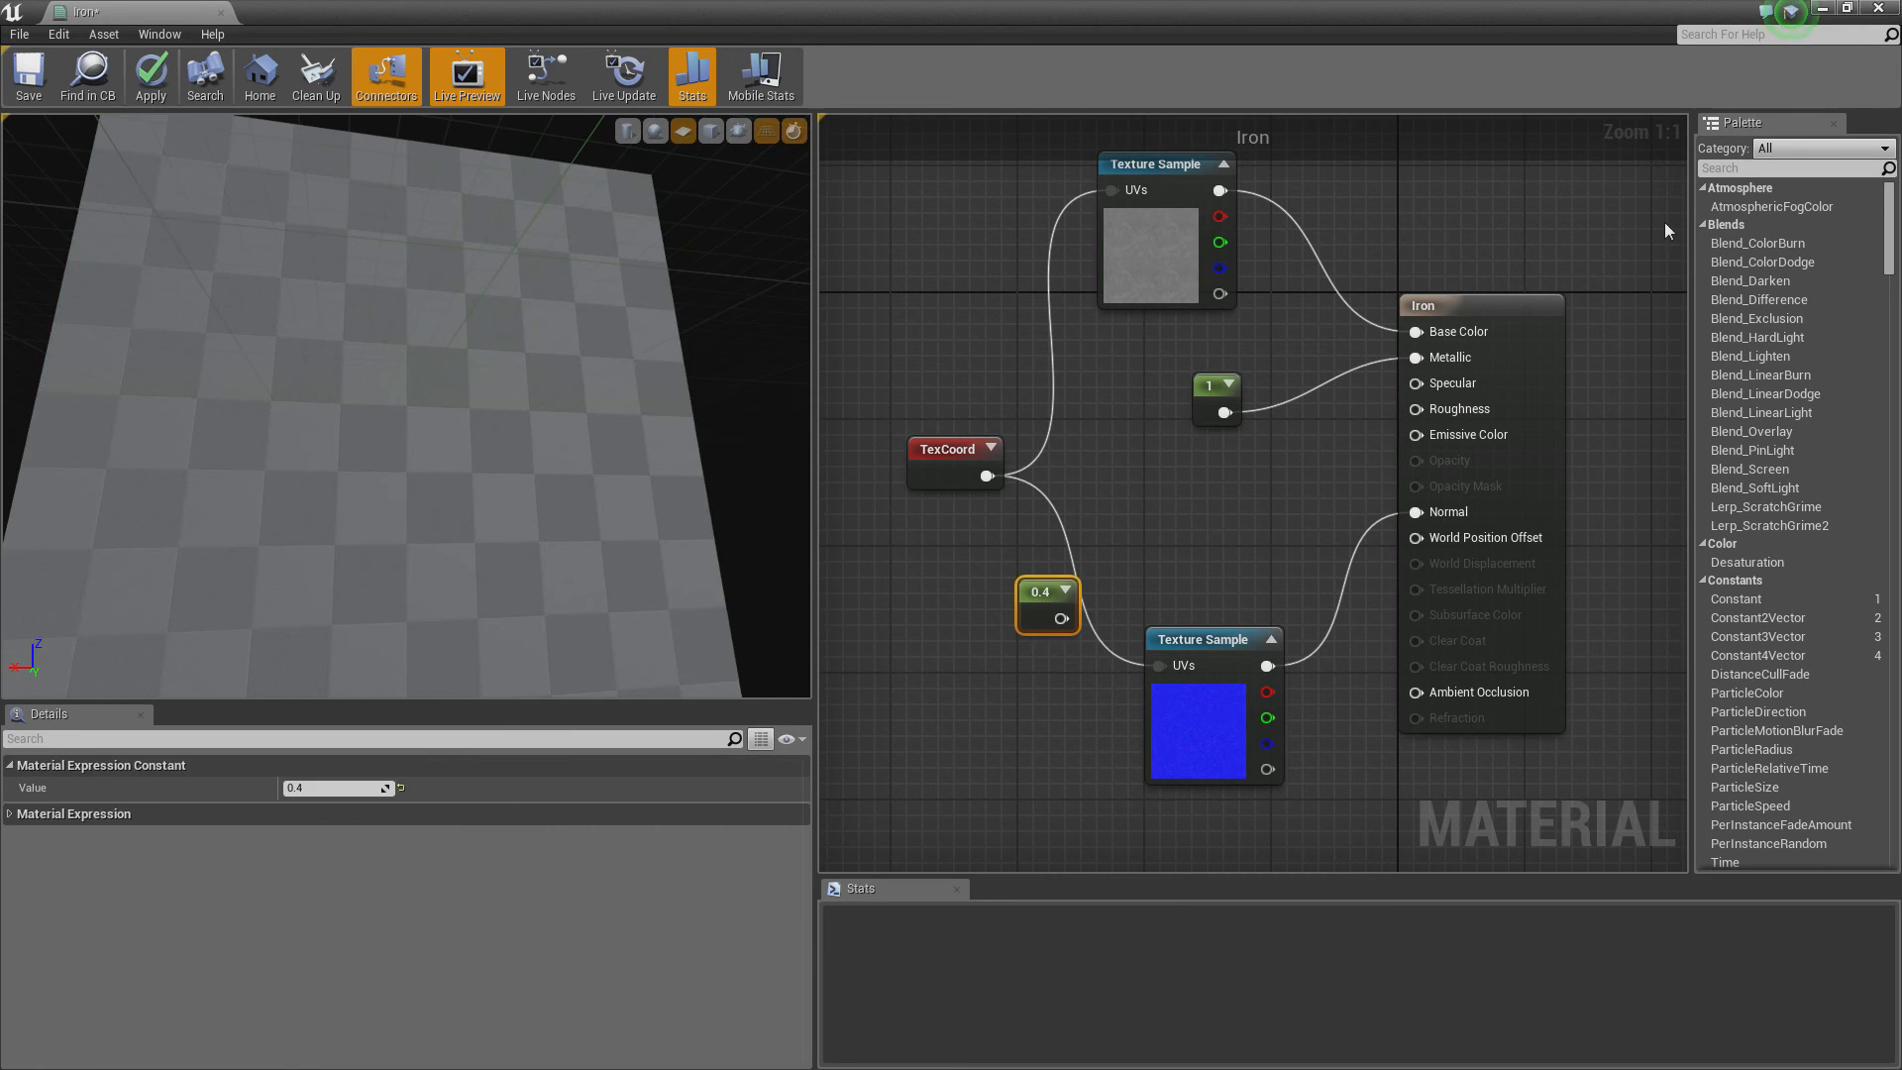
pyautogui.press('Delete')
# Step: Add a Blend_Overlay node, feeding the albedo texture into its Blend input and its Result into Roughness
pyautogui.write('overl')
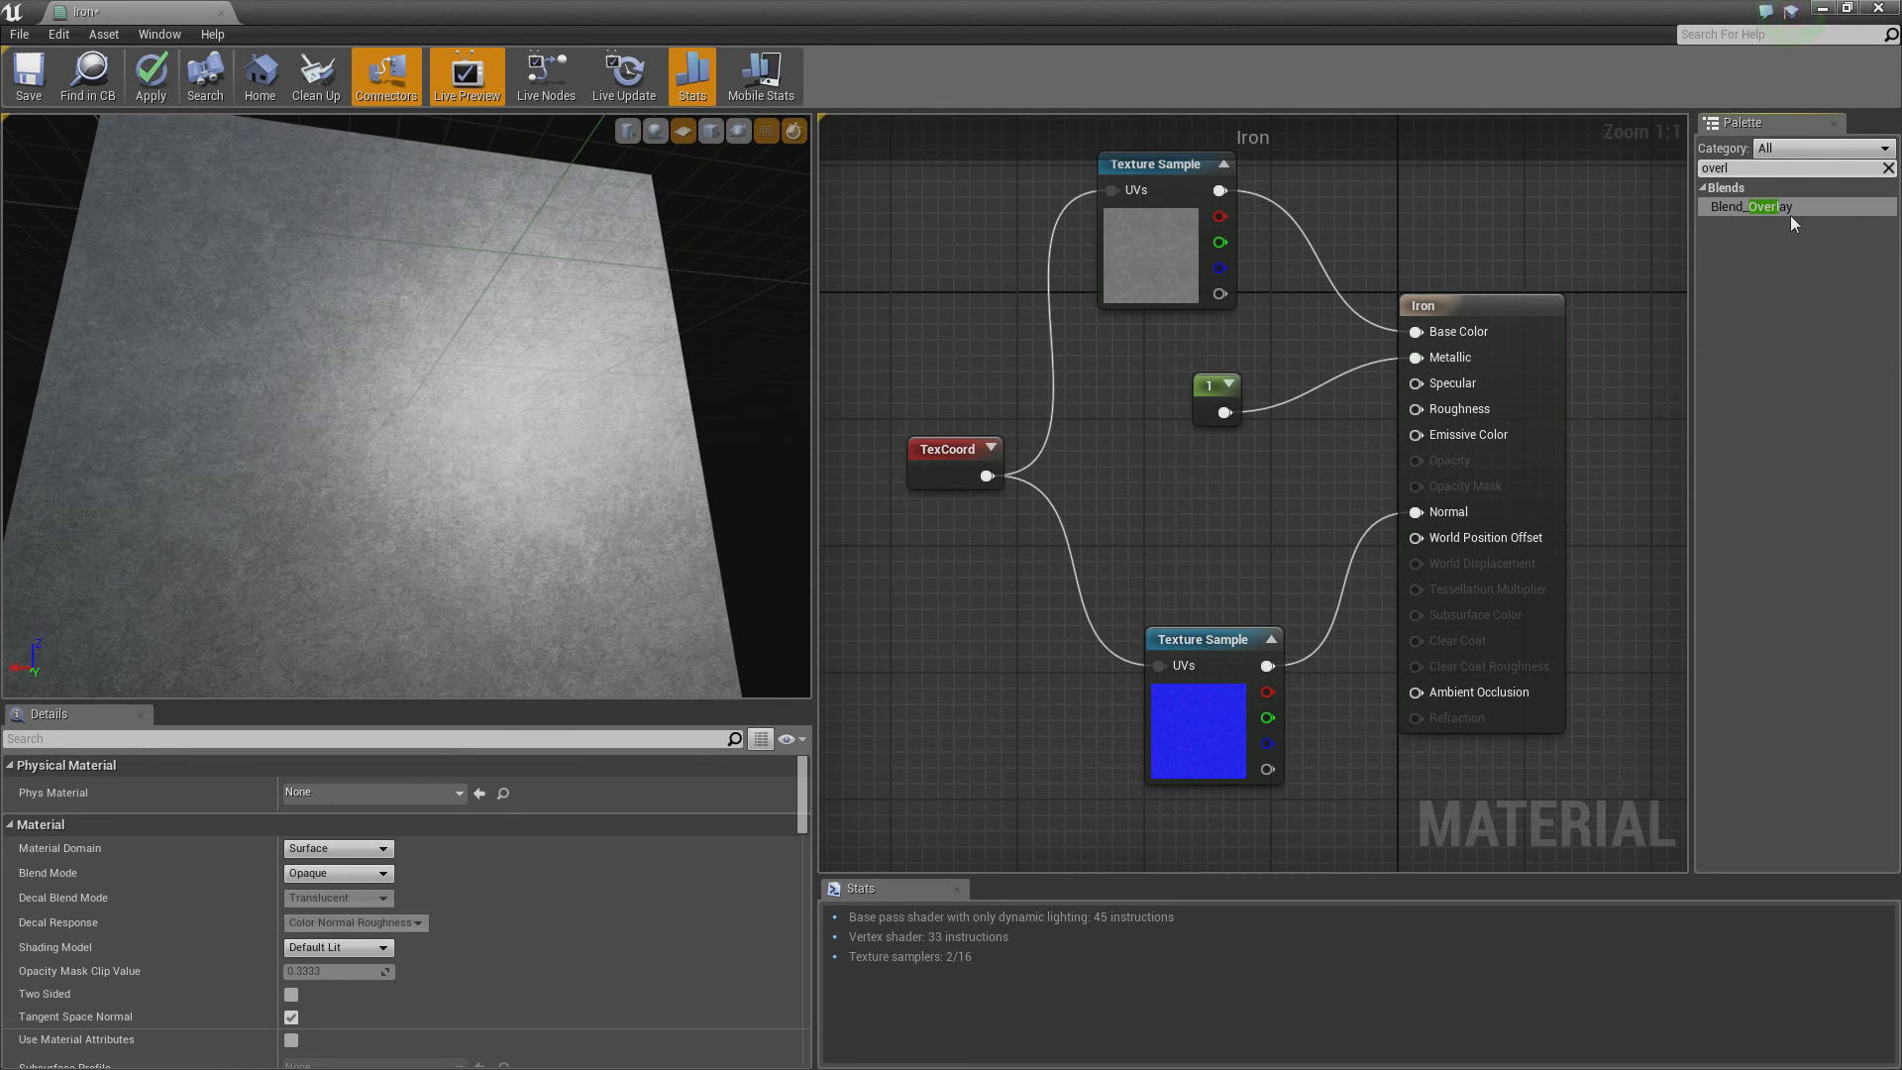
pyautogui.moveTo(1783, 208); pyautogui.dragTo(1179, 493)
pyautogui.moveTo(1219, 190); pyautogui.dragTo(1460, 409)
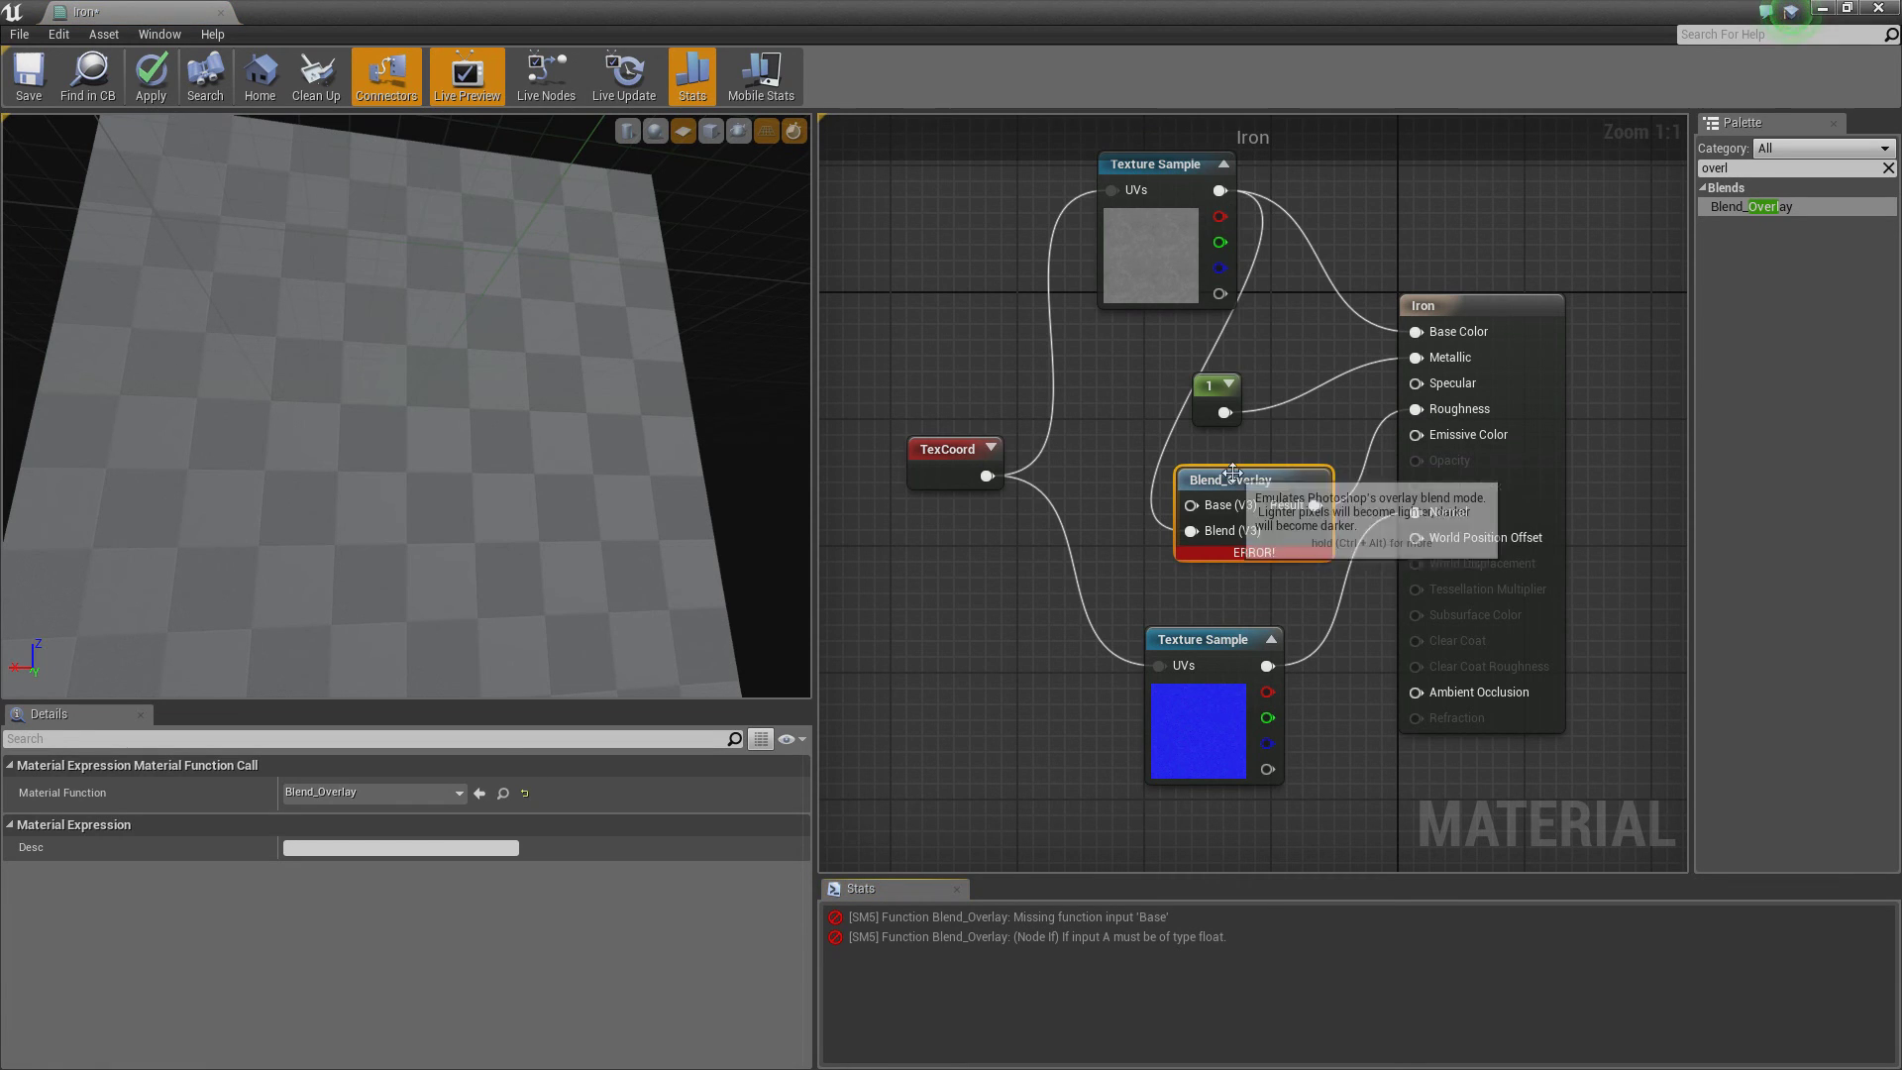
# Step: Add a constant connected to the Base input of Blend_Overlay and set its value to 0.5
pyautogui.press('1')
pyautogui.click(1080, 387)
pyautogui.moveTo(1191, 506); pyautogui.dragTo(1112, 426)
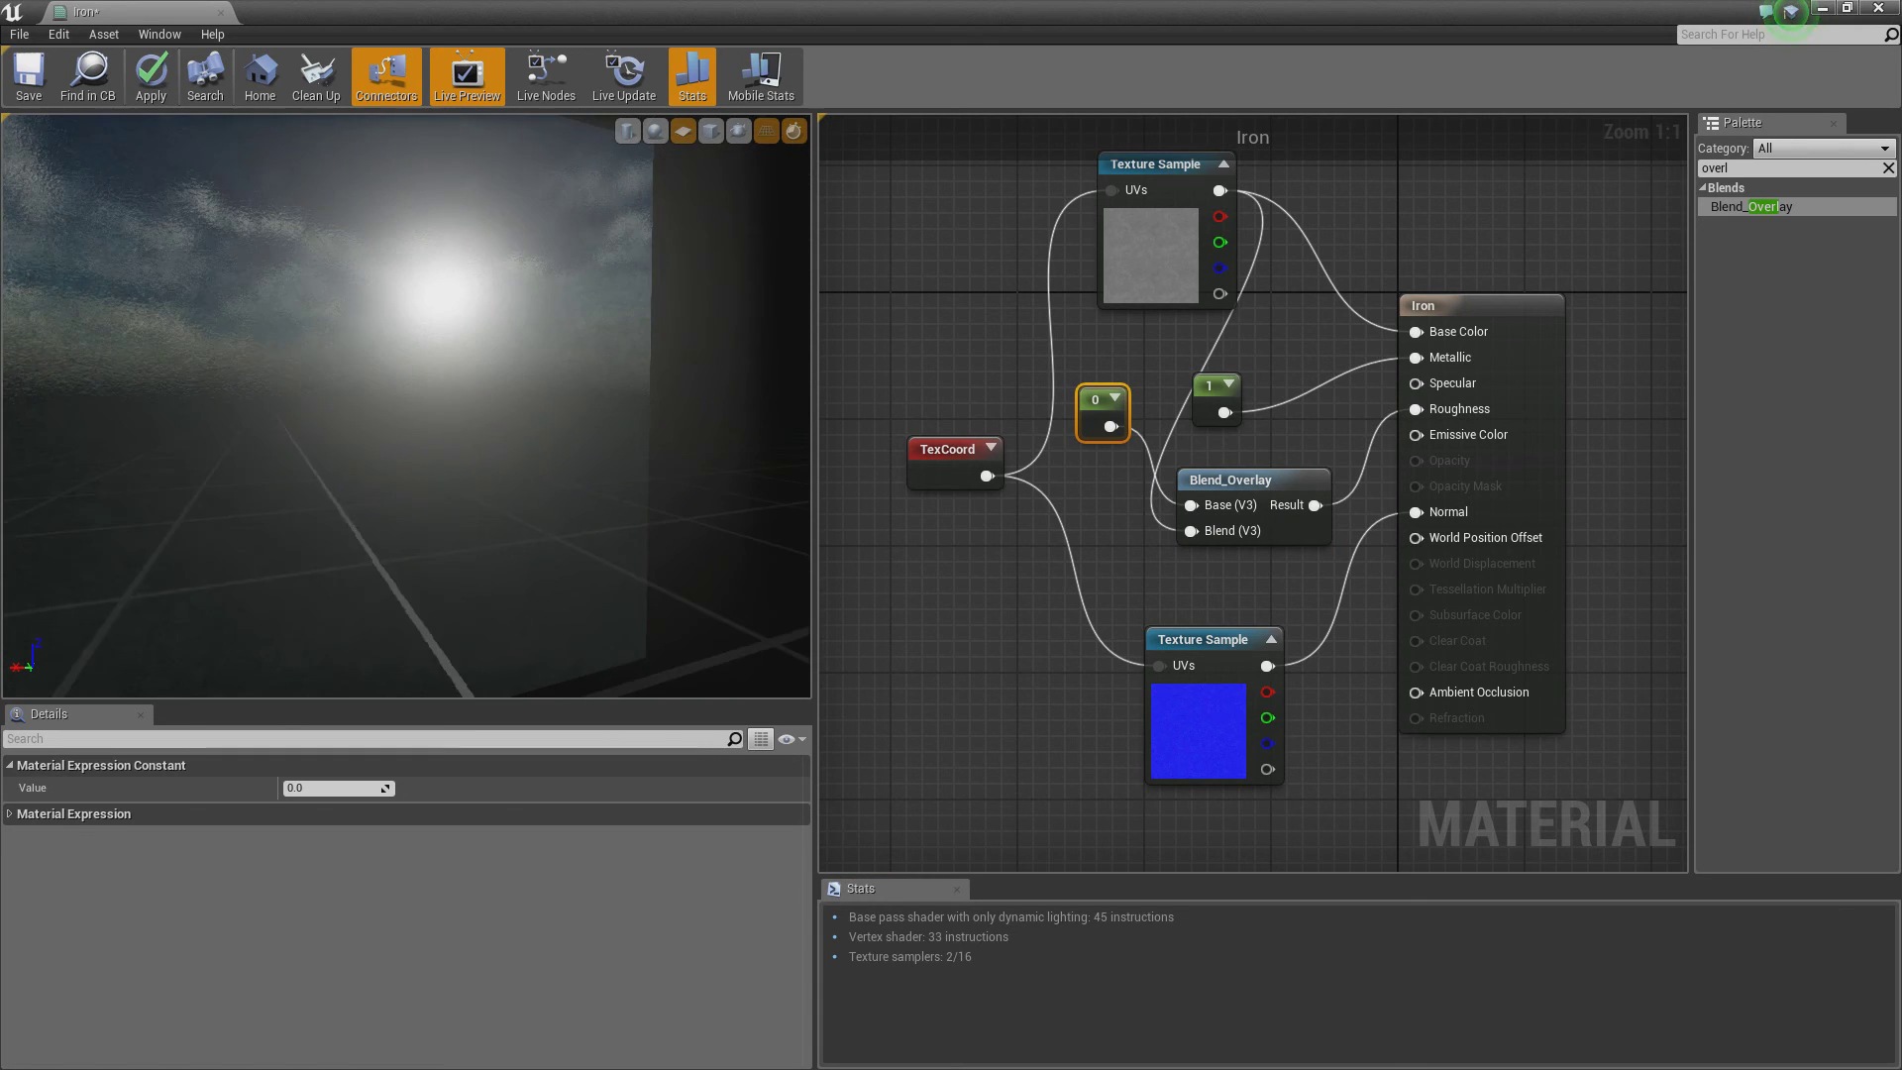
pyautogui.click(1113, 398)
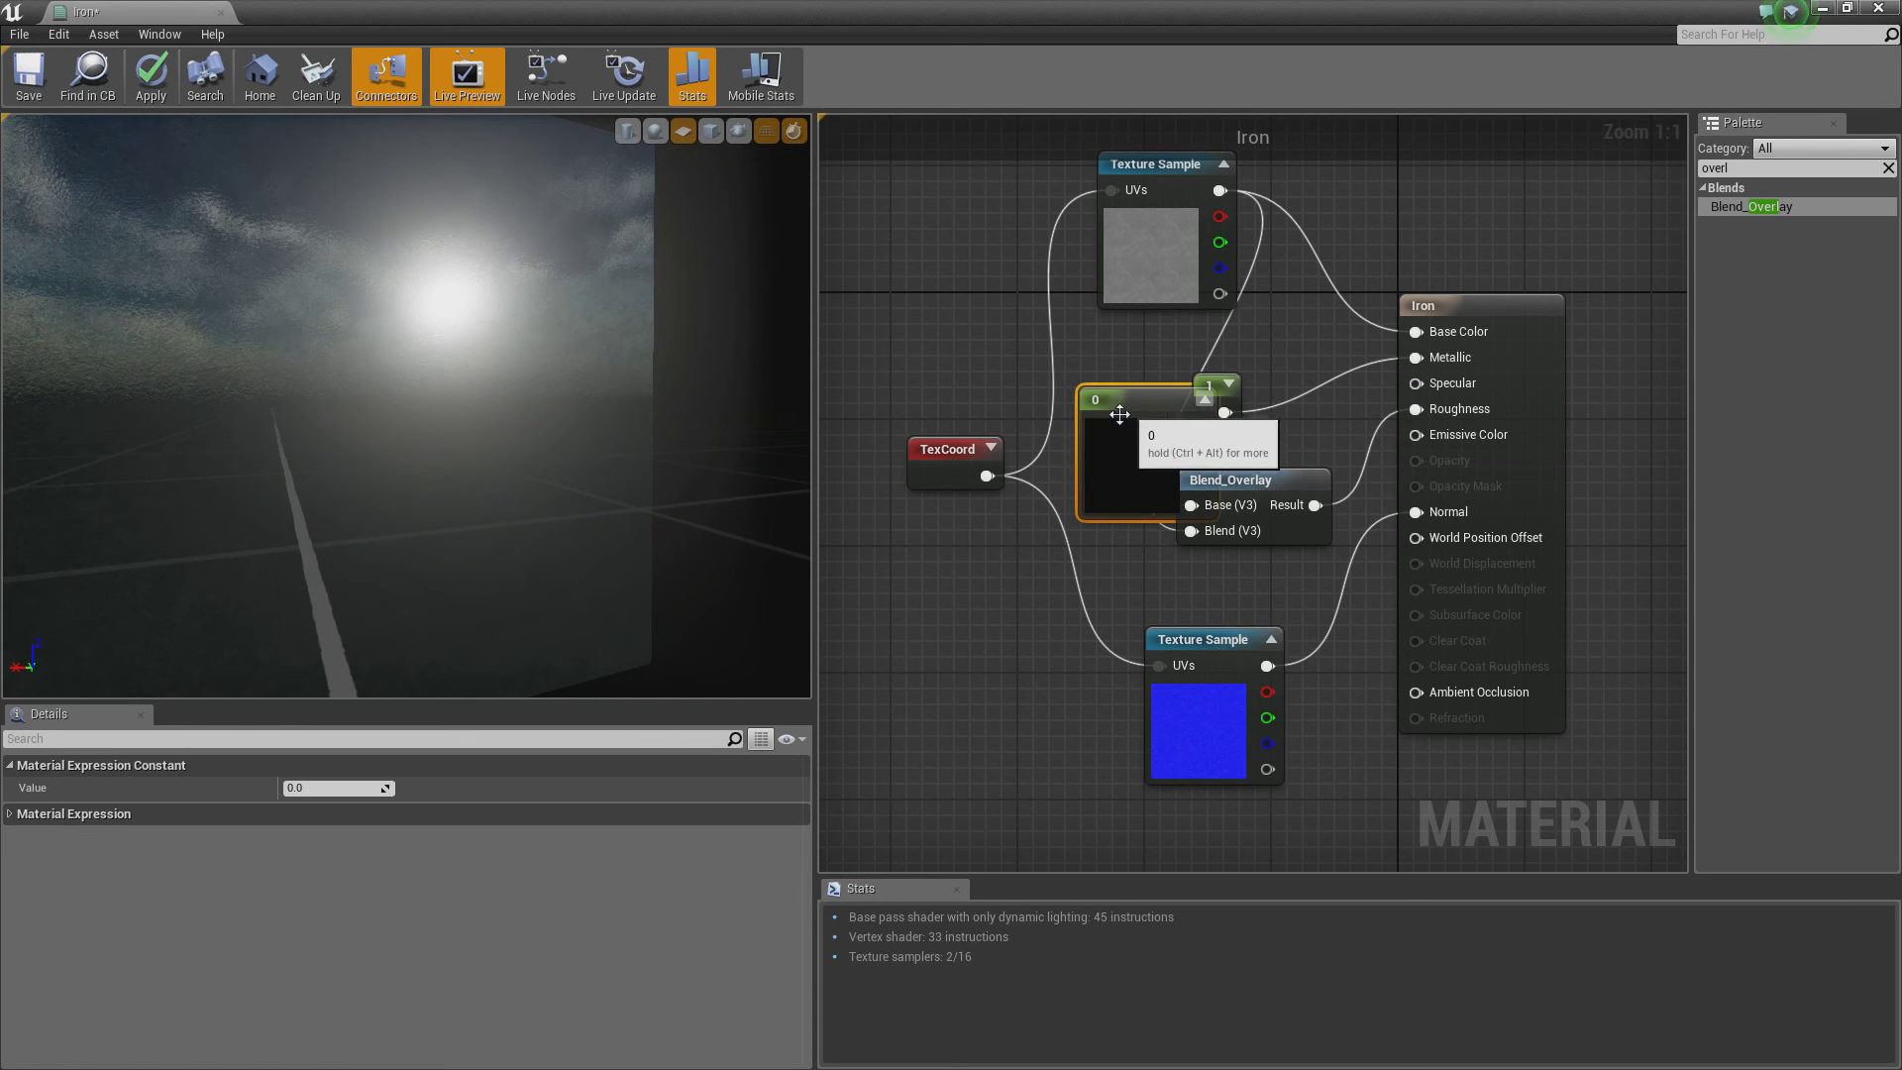
pyautogui.click(317, 789)
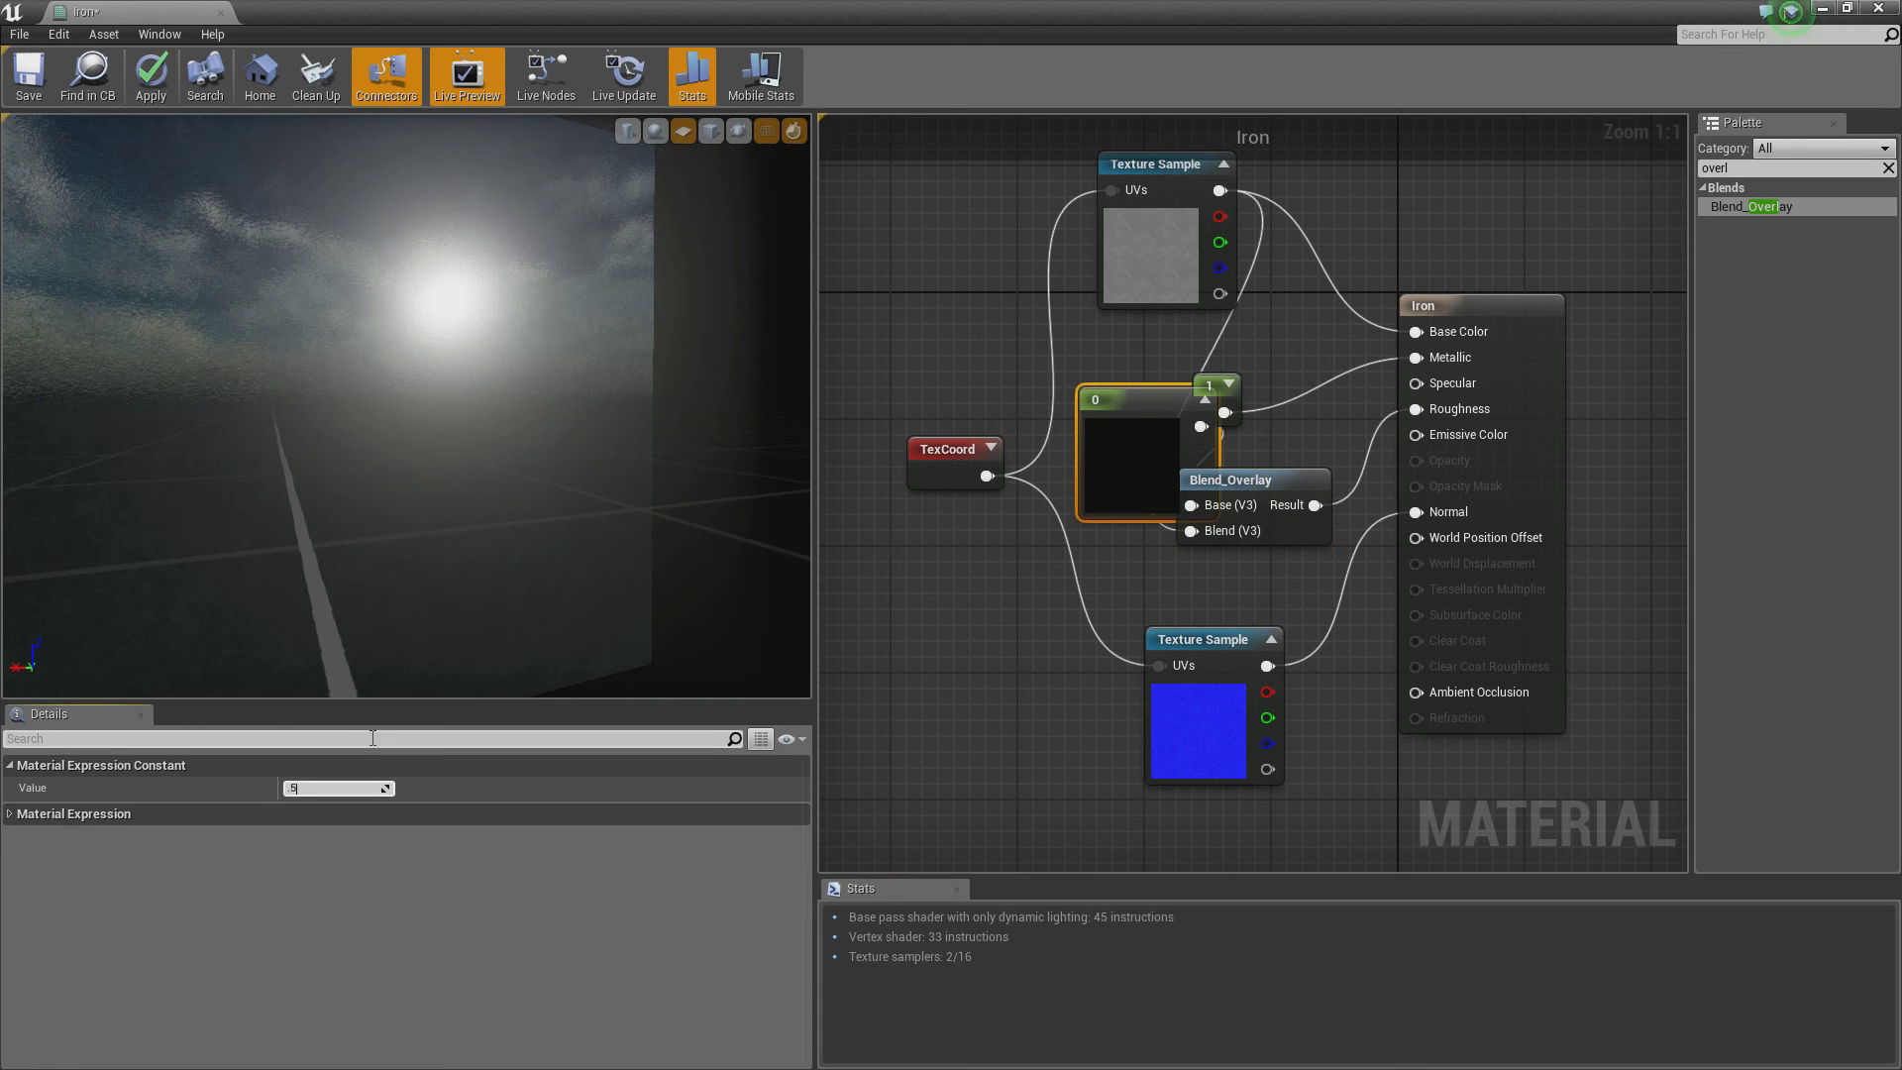
pyautogui.press('Return')
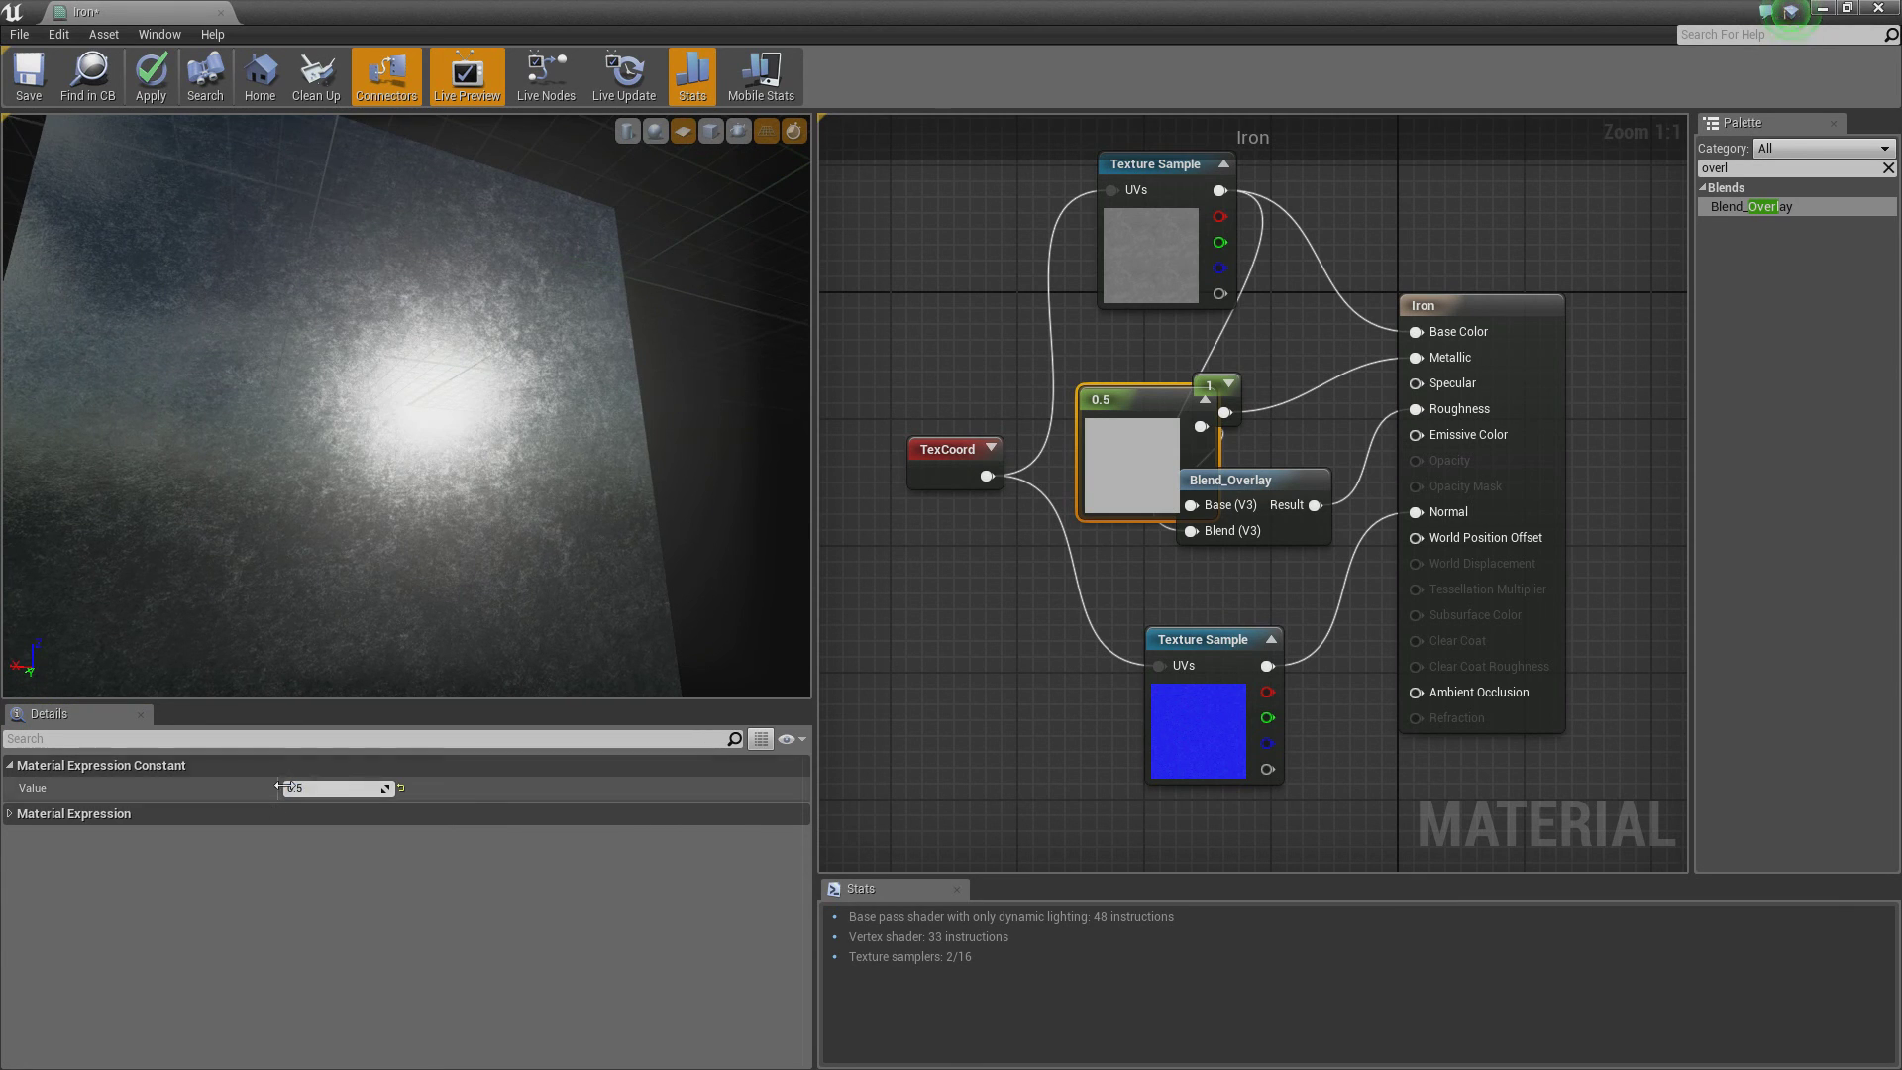
# Step: Try a value of 0.7 for the Base constant and check the preview plane
pyautogui.write('.7')
pyautogui.press('Return')
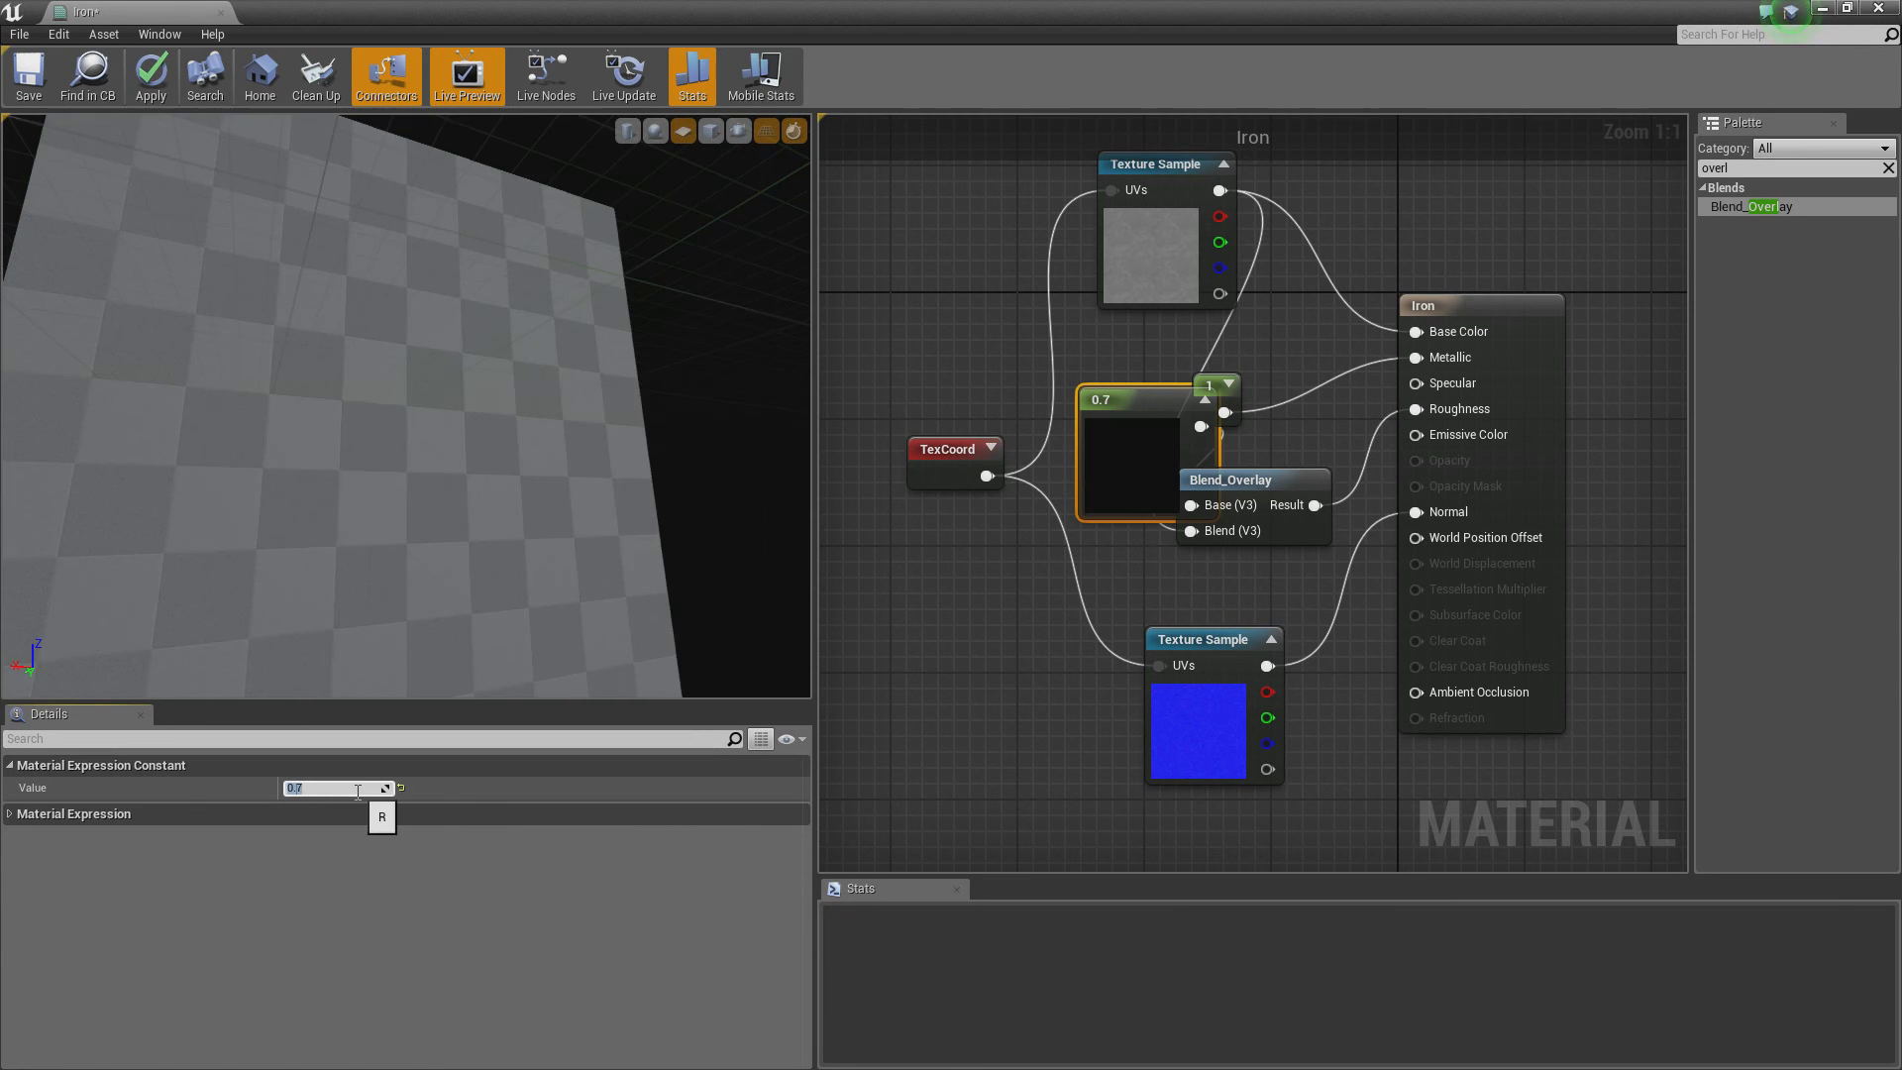
pyautogui.moveTo(467, 454); pyautogui.dragTo(555, 475)
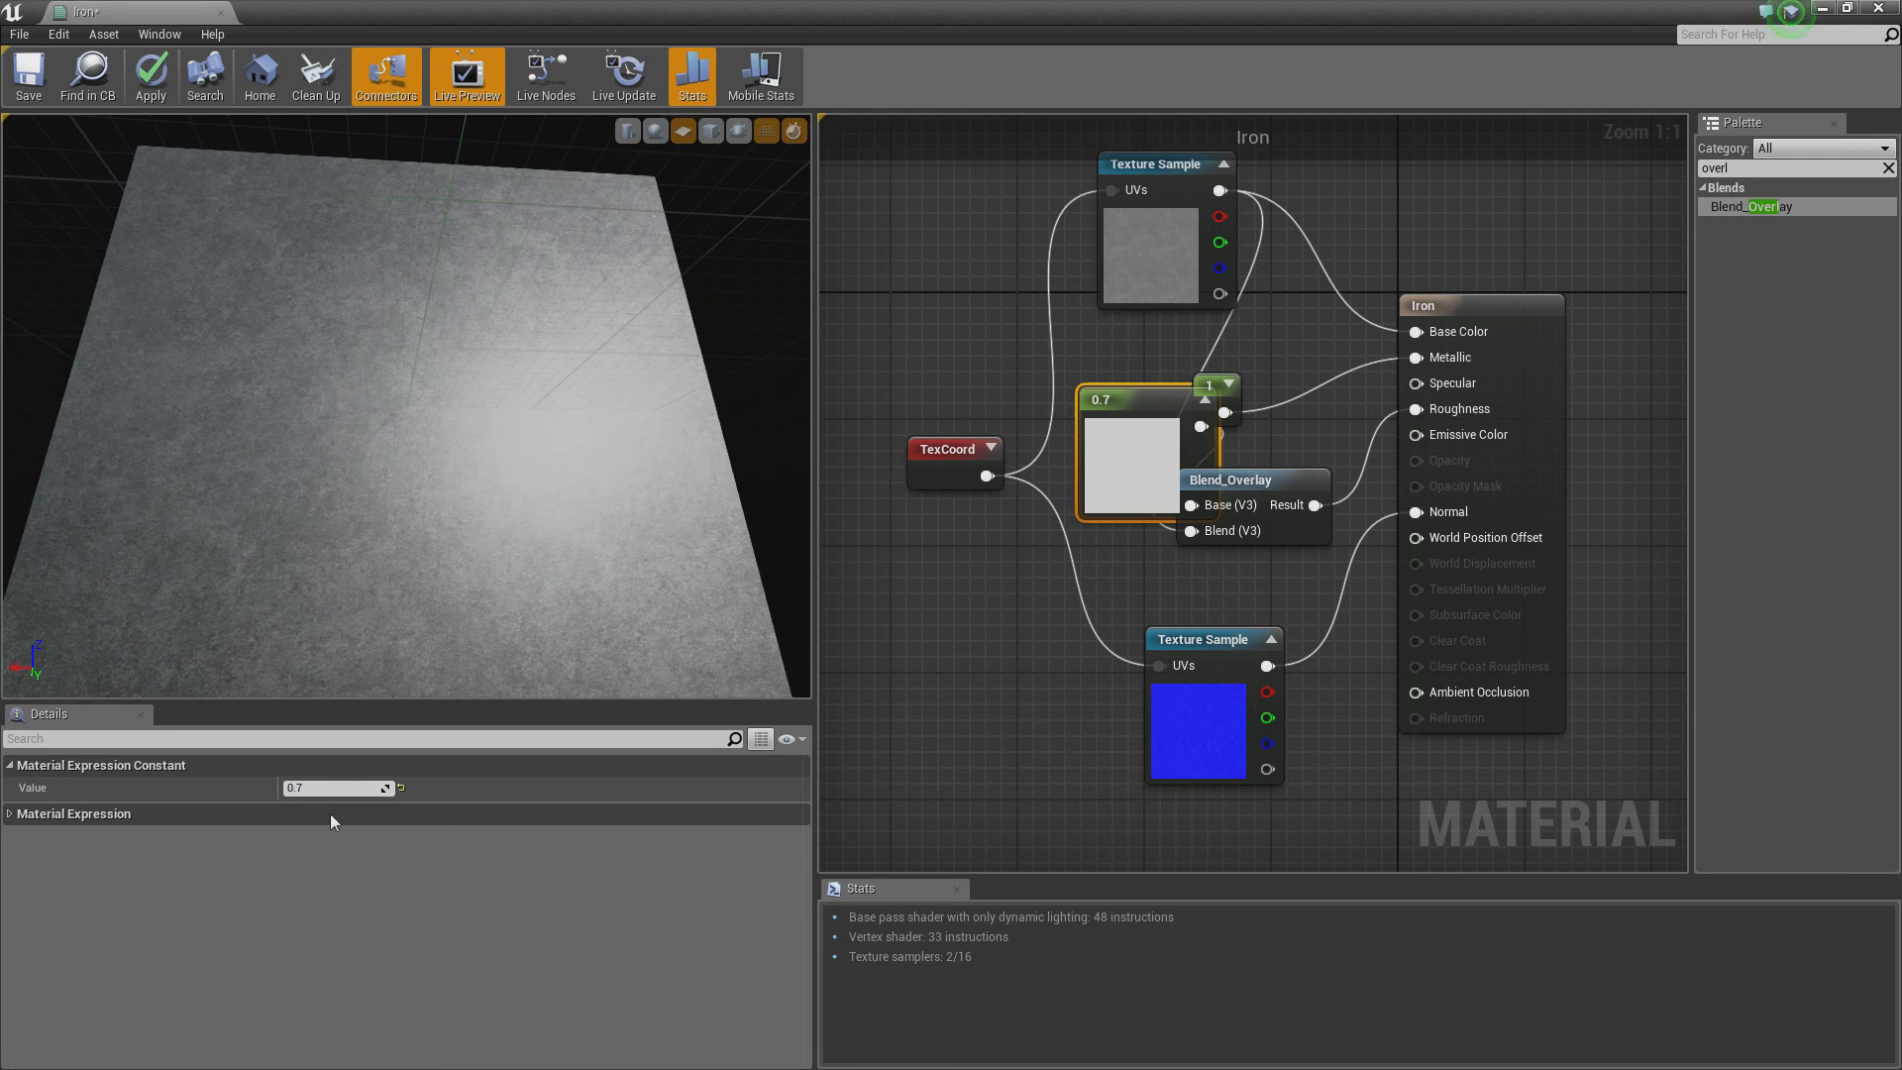
# Step: Set the Base constant to 0.6 and check the reflection on the preview plane
pyautogui.click(376, 785)
pyautogui.press('BackSpace')
pyautogui.write('6')
pyautogui.press('Return')
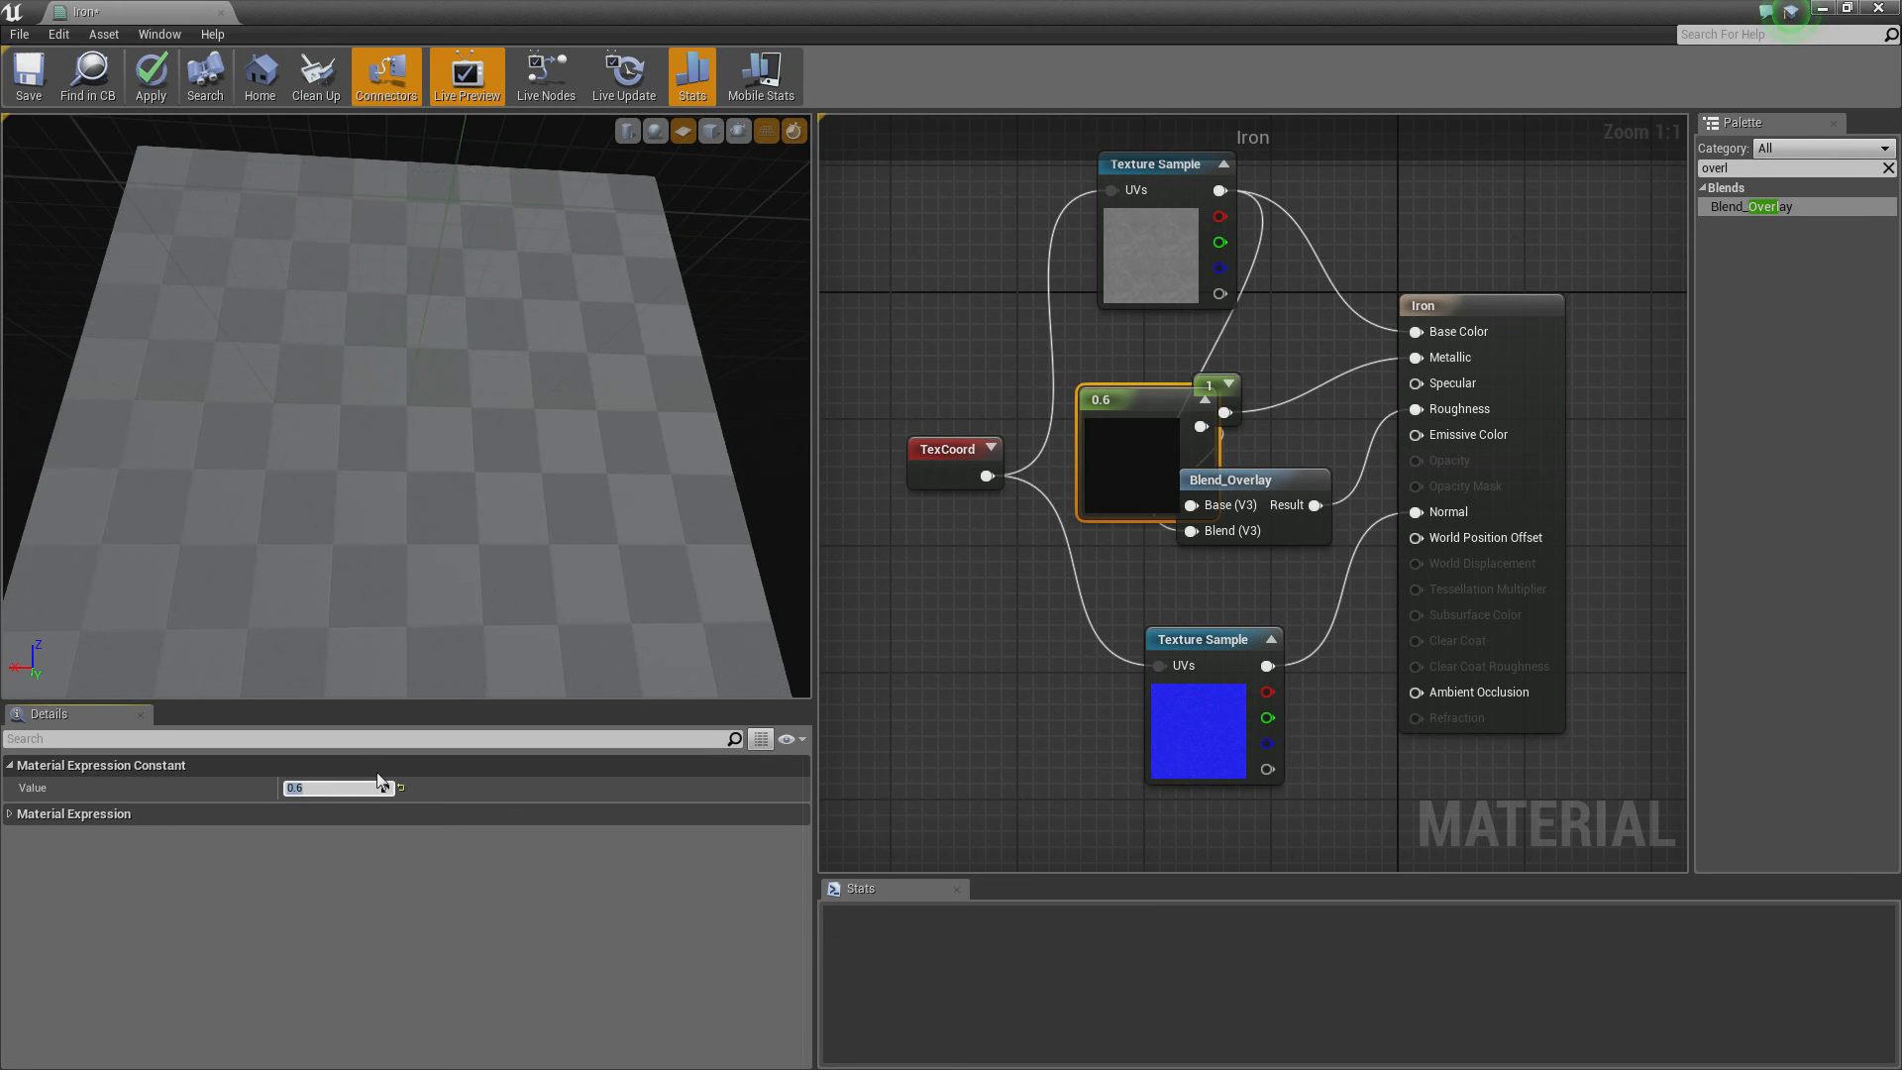
pyautogui.moveTo(525, 436); pyautogui.dragTo(475, 445)
# Step: Collapse the 0.6 constant's thumbnail and tidy the placement of the constant and the Blend_Overlay node
pyautogui.click(1205, 399)
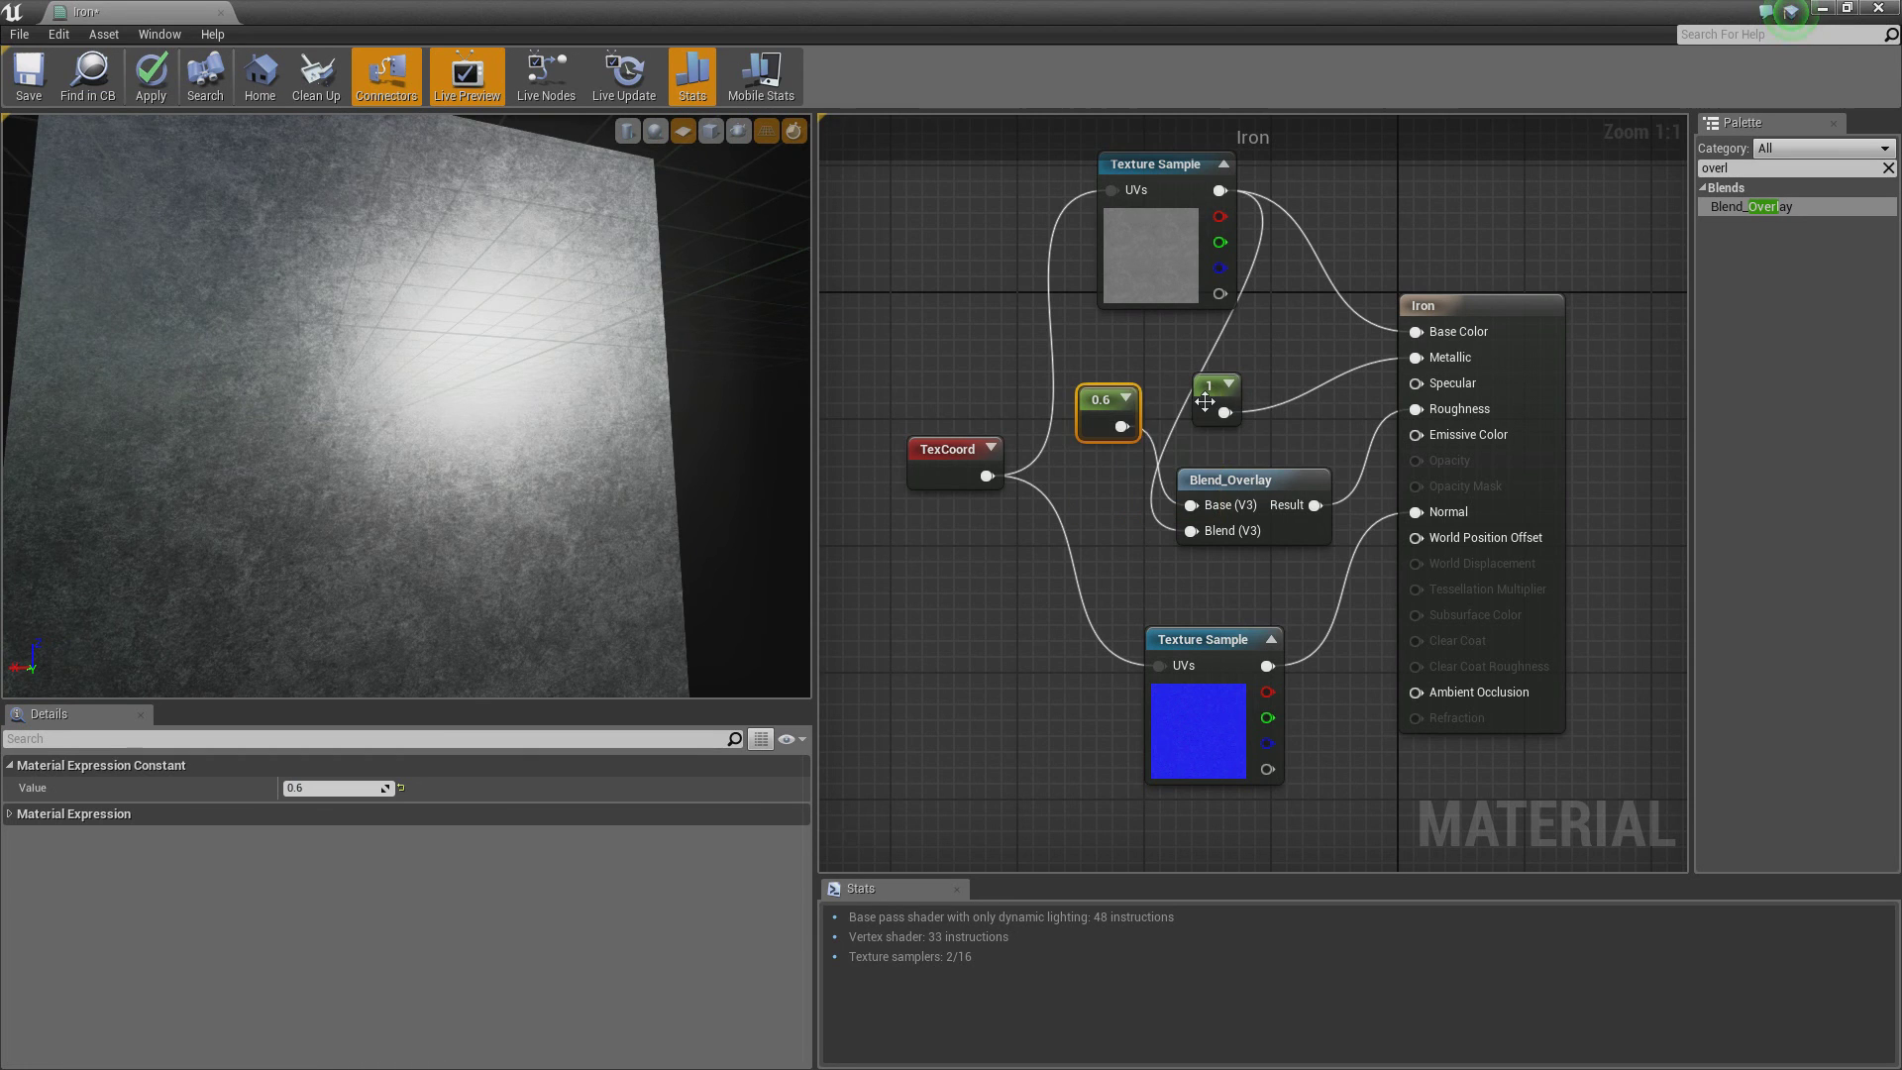
pyautogui.moveTo(1104, 399); pyautogui.dragTo(1136, 426)
pyautogui.moveTo(443, 307); pyautogui.dragTo(387, 332)
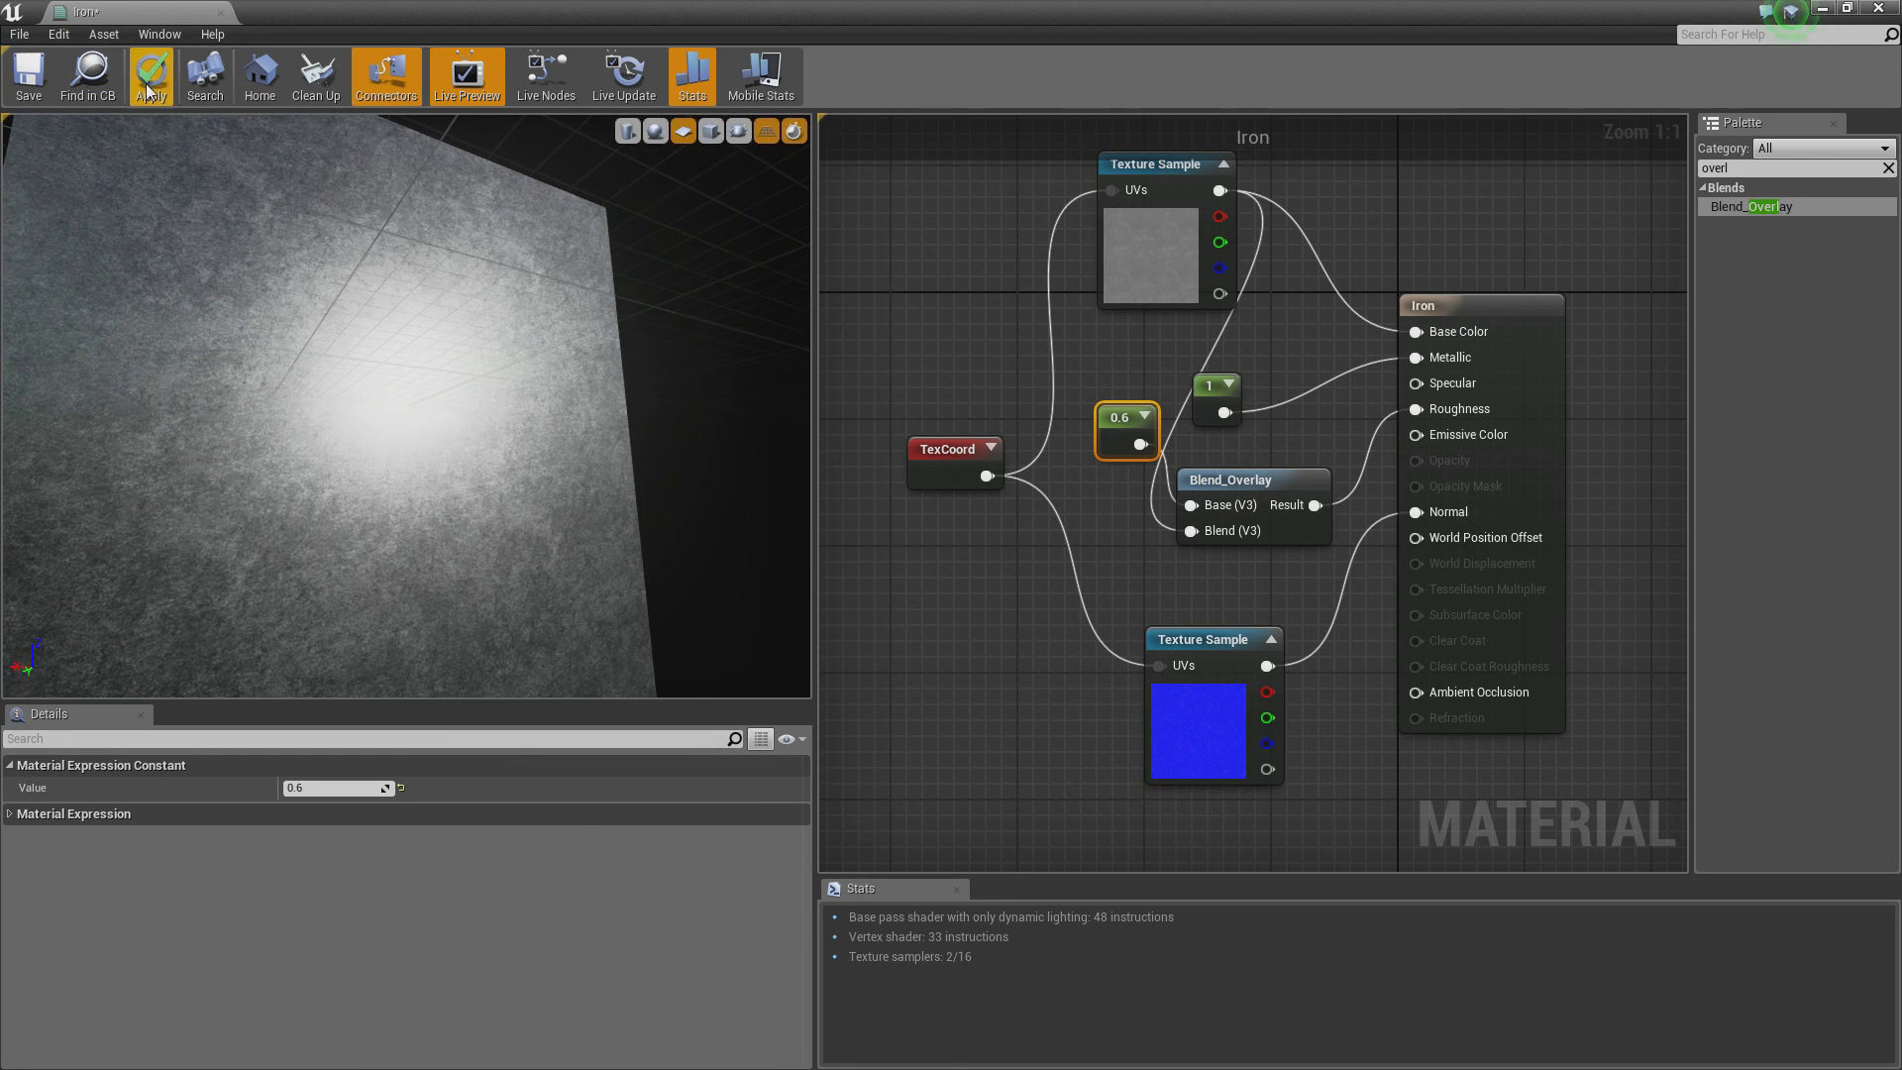
pyautogui.moveTo(1252, 496); pyautogui.dragTo(1236, 495)
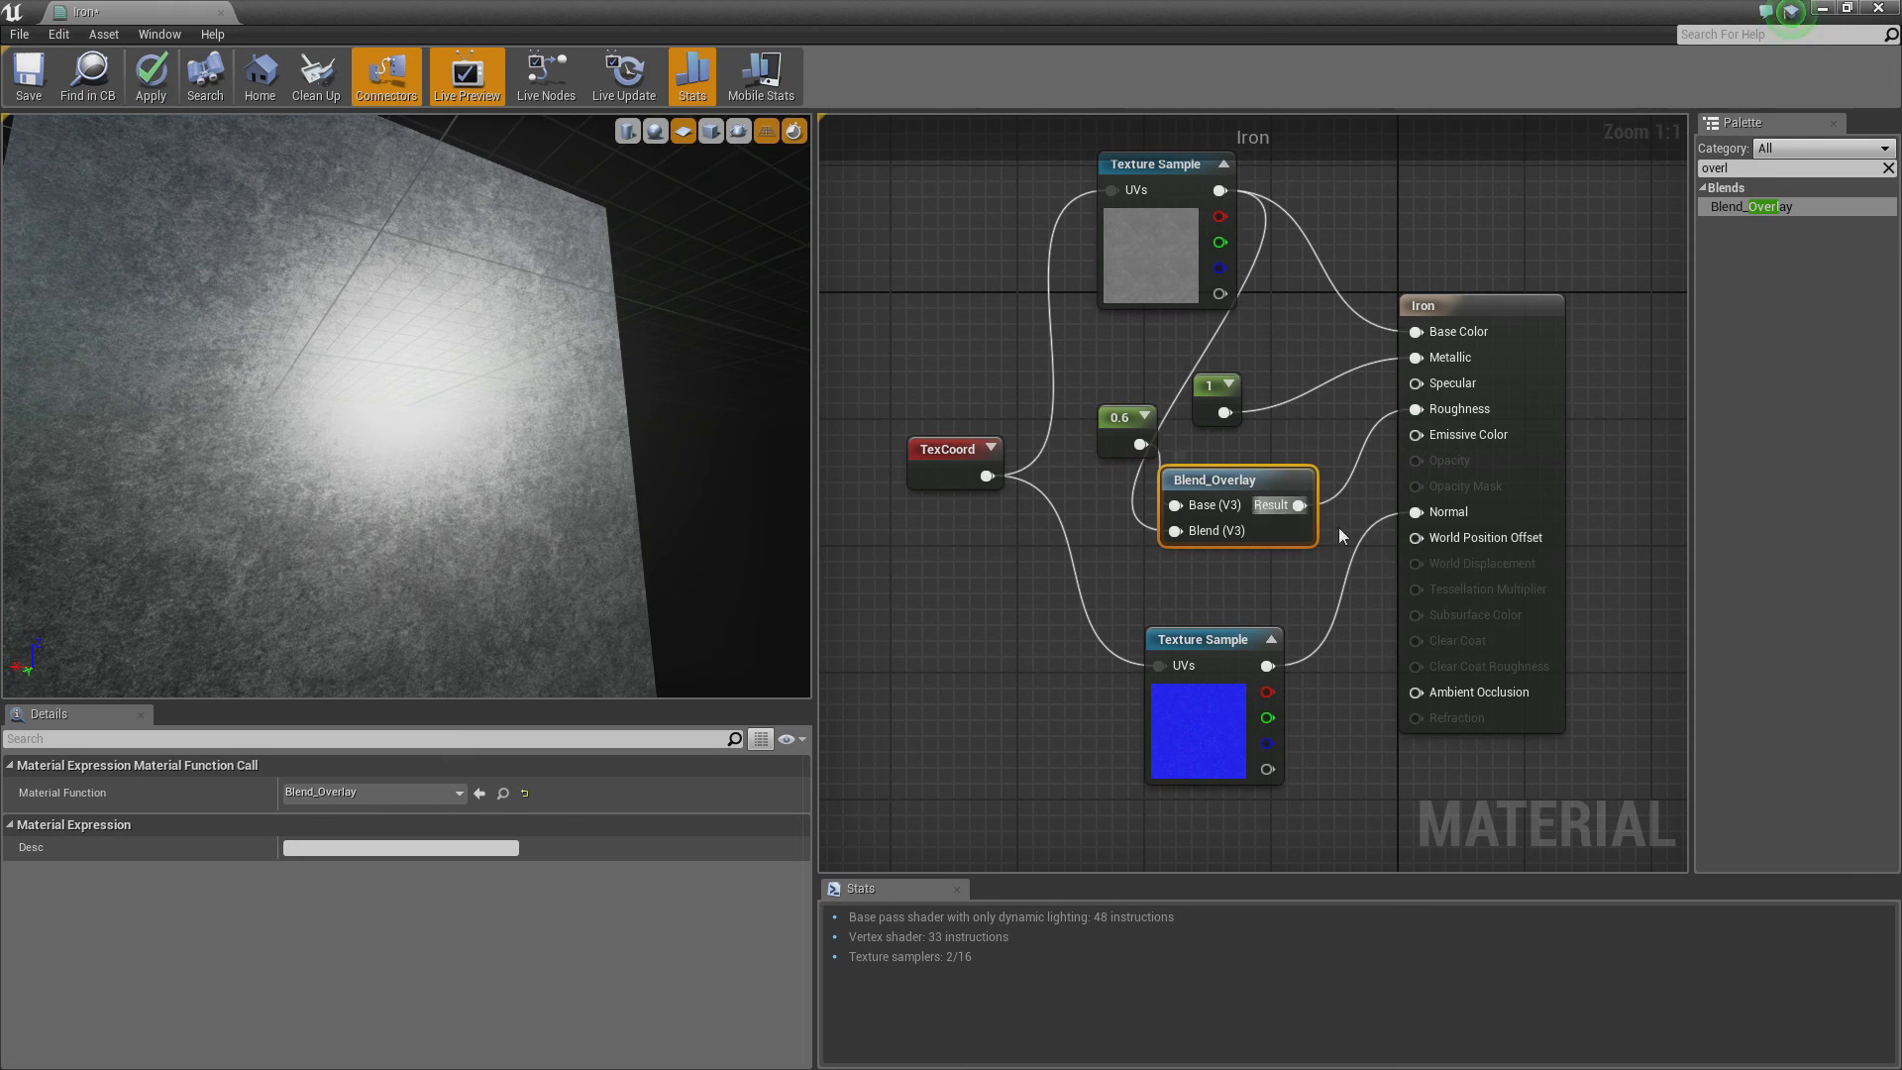
pyautogui.moveTo(1098, 421); pyautogui.dragTo(1066, 420)
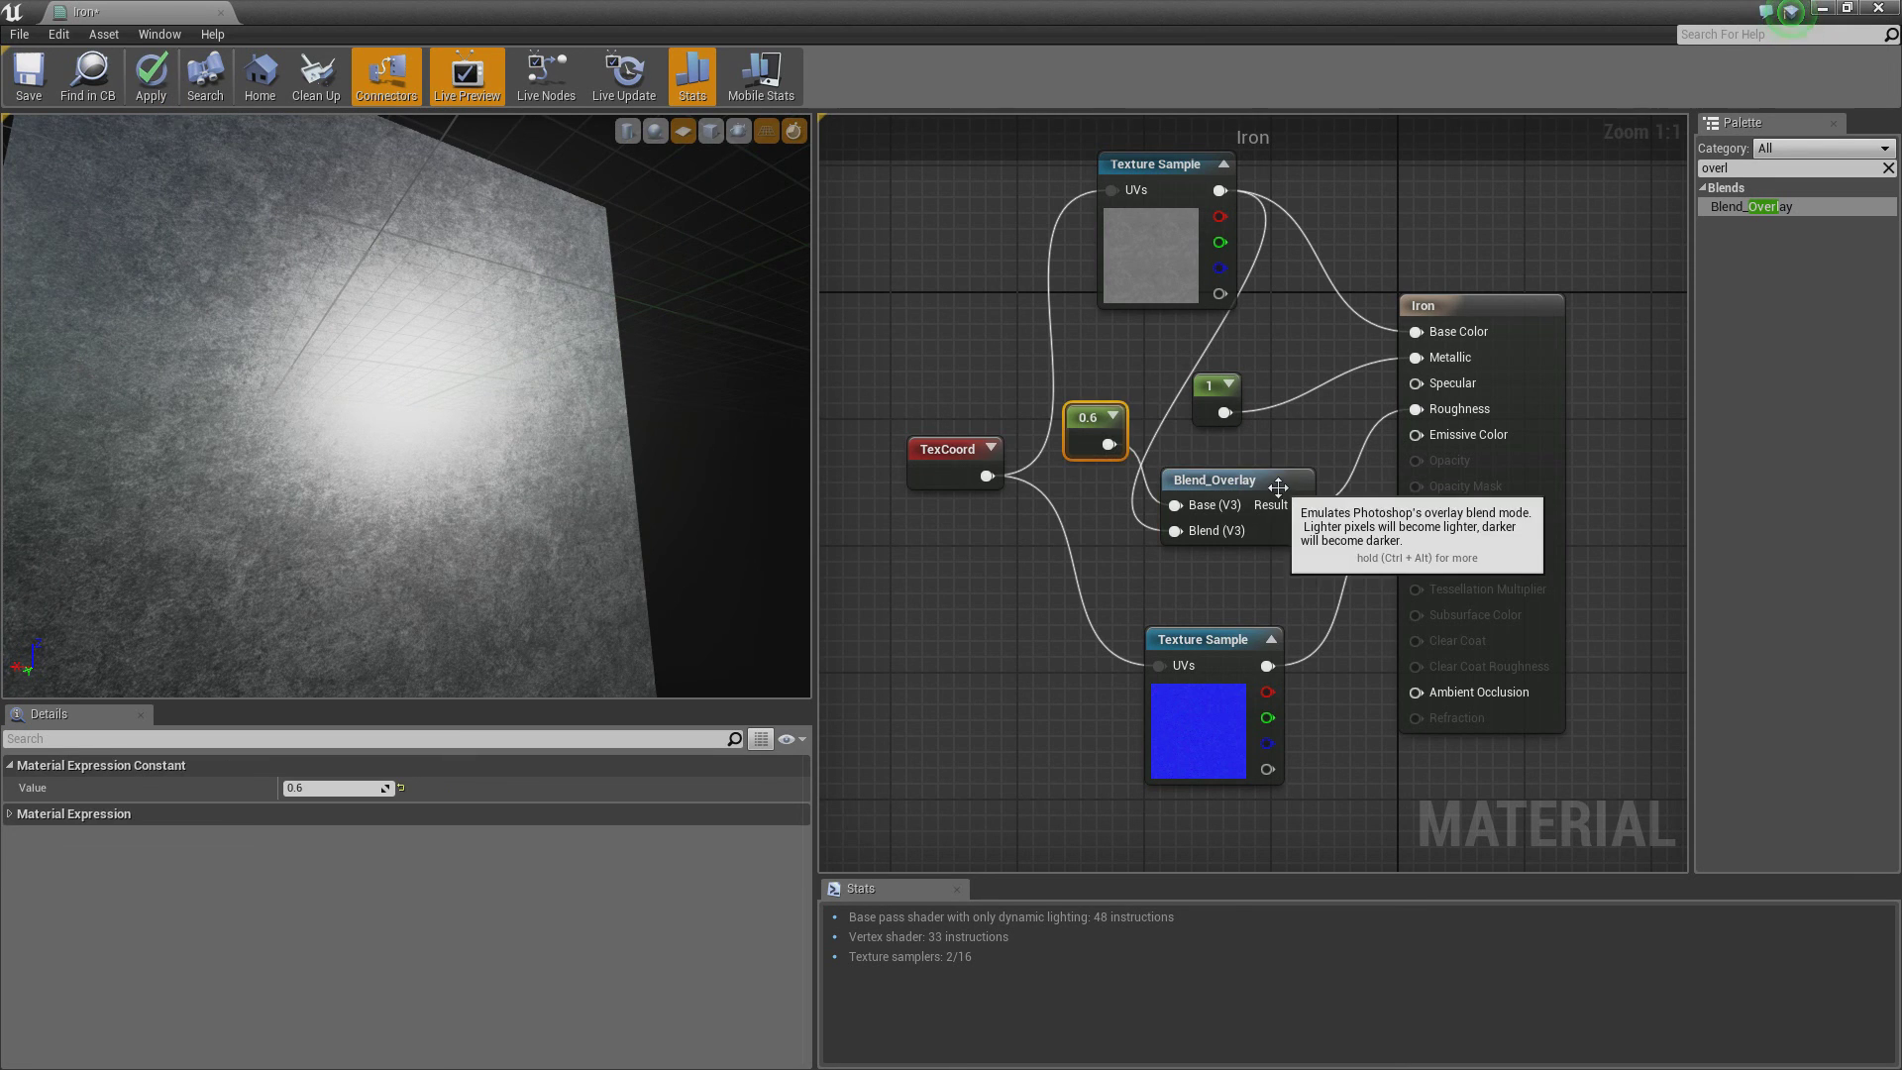
# Step: Connect the Blend_Overlay result to a temporary Multiply node to view its thumbnail, and delete that node
pyautogui.press('m')
pyautogui.click(1390, 781)
pyautogui.moveTo(1299, 505); pyautogui.dragTo(1405, 817)
pyautogui.click(1479, 788)
pyautogui.moveTo(1580, 766); pyautogui.dragTo(1443, 706, button='right')
pyautogui.moveTo(1412, 631); pyautogui.dragTo(1388, 667, button='right')
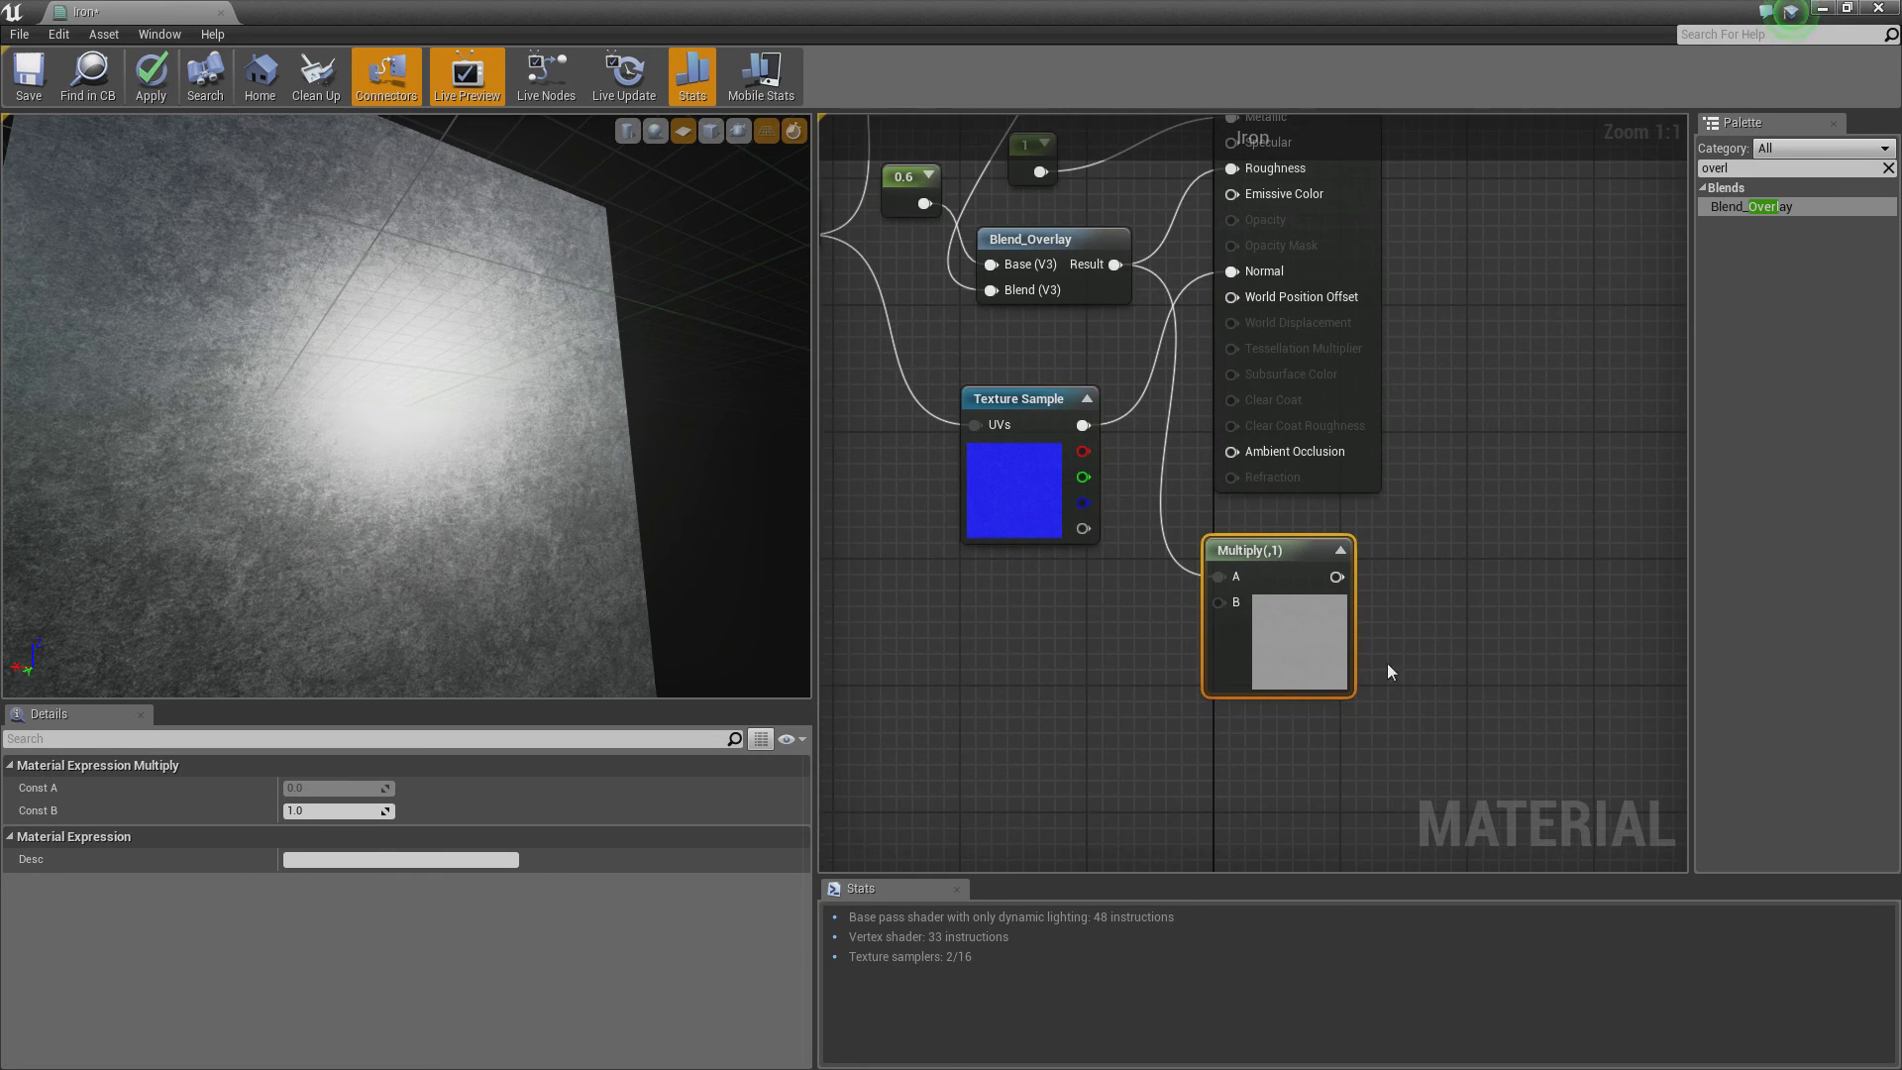
pyautogui.press('Delete')
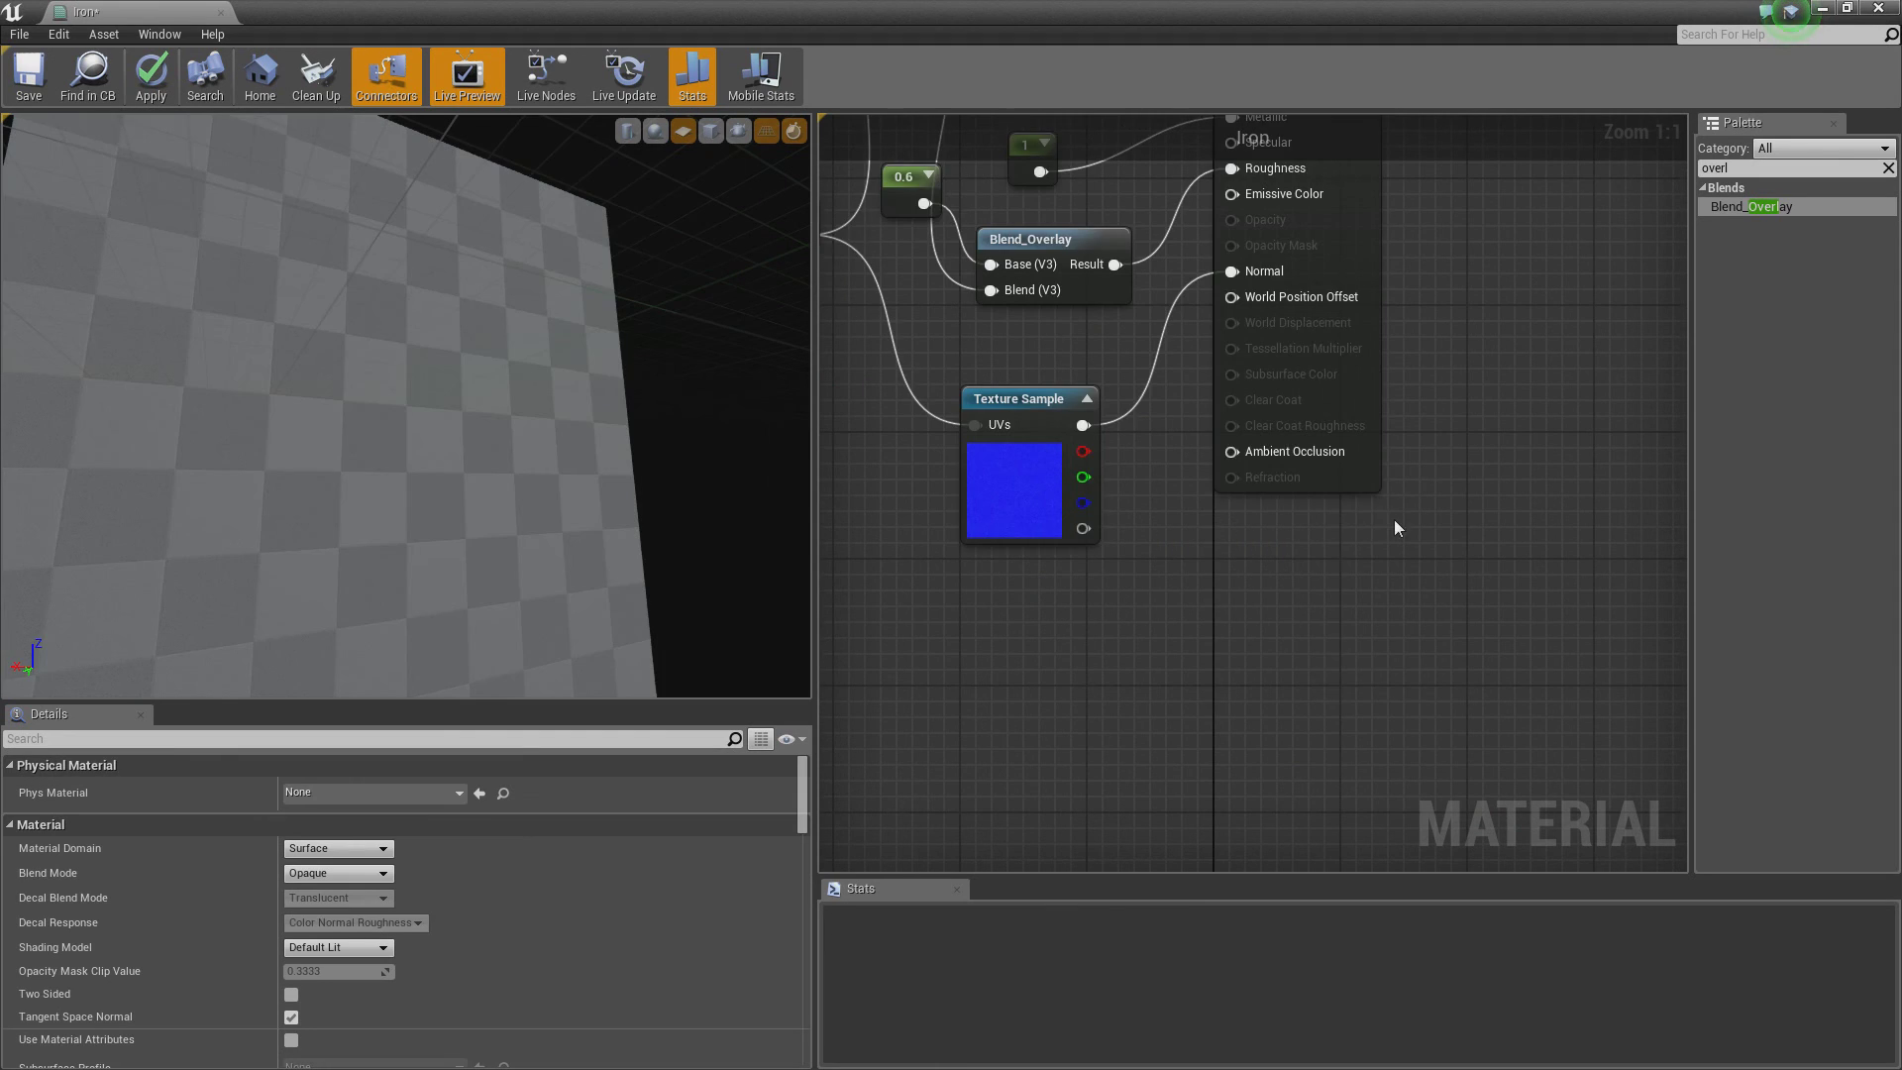
pyautogui.moveTo(1394, 519); pyautogui.dragTo(1490, 836, button='right')
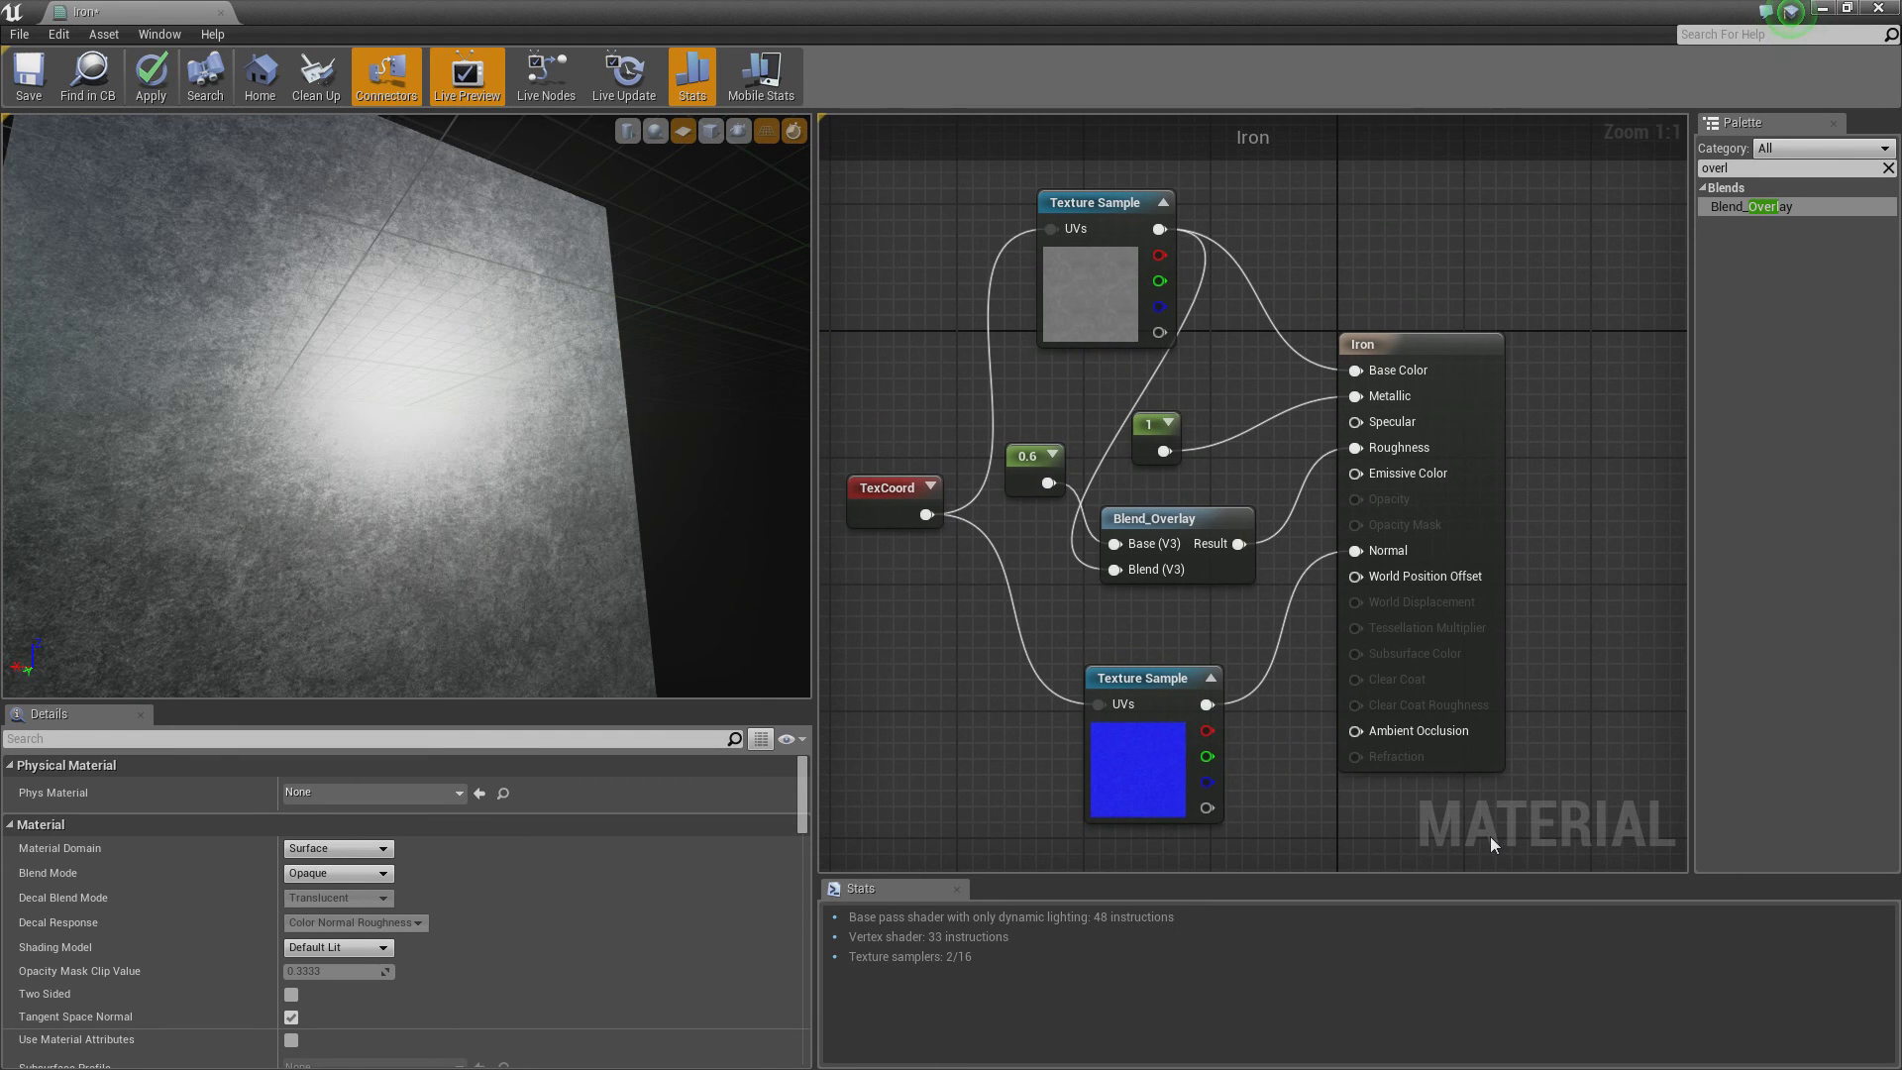
# Step: Apply the Iron material changes, minimize its editor to return to the level, and deselect the wall plane
pyautogui.click(1171, 527)
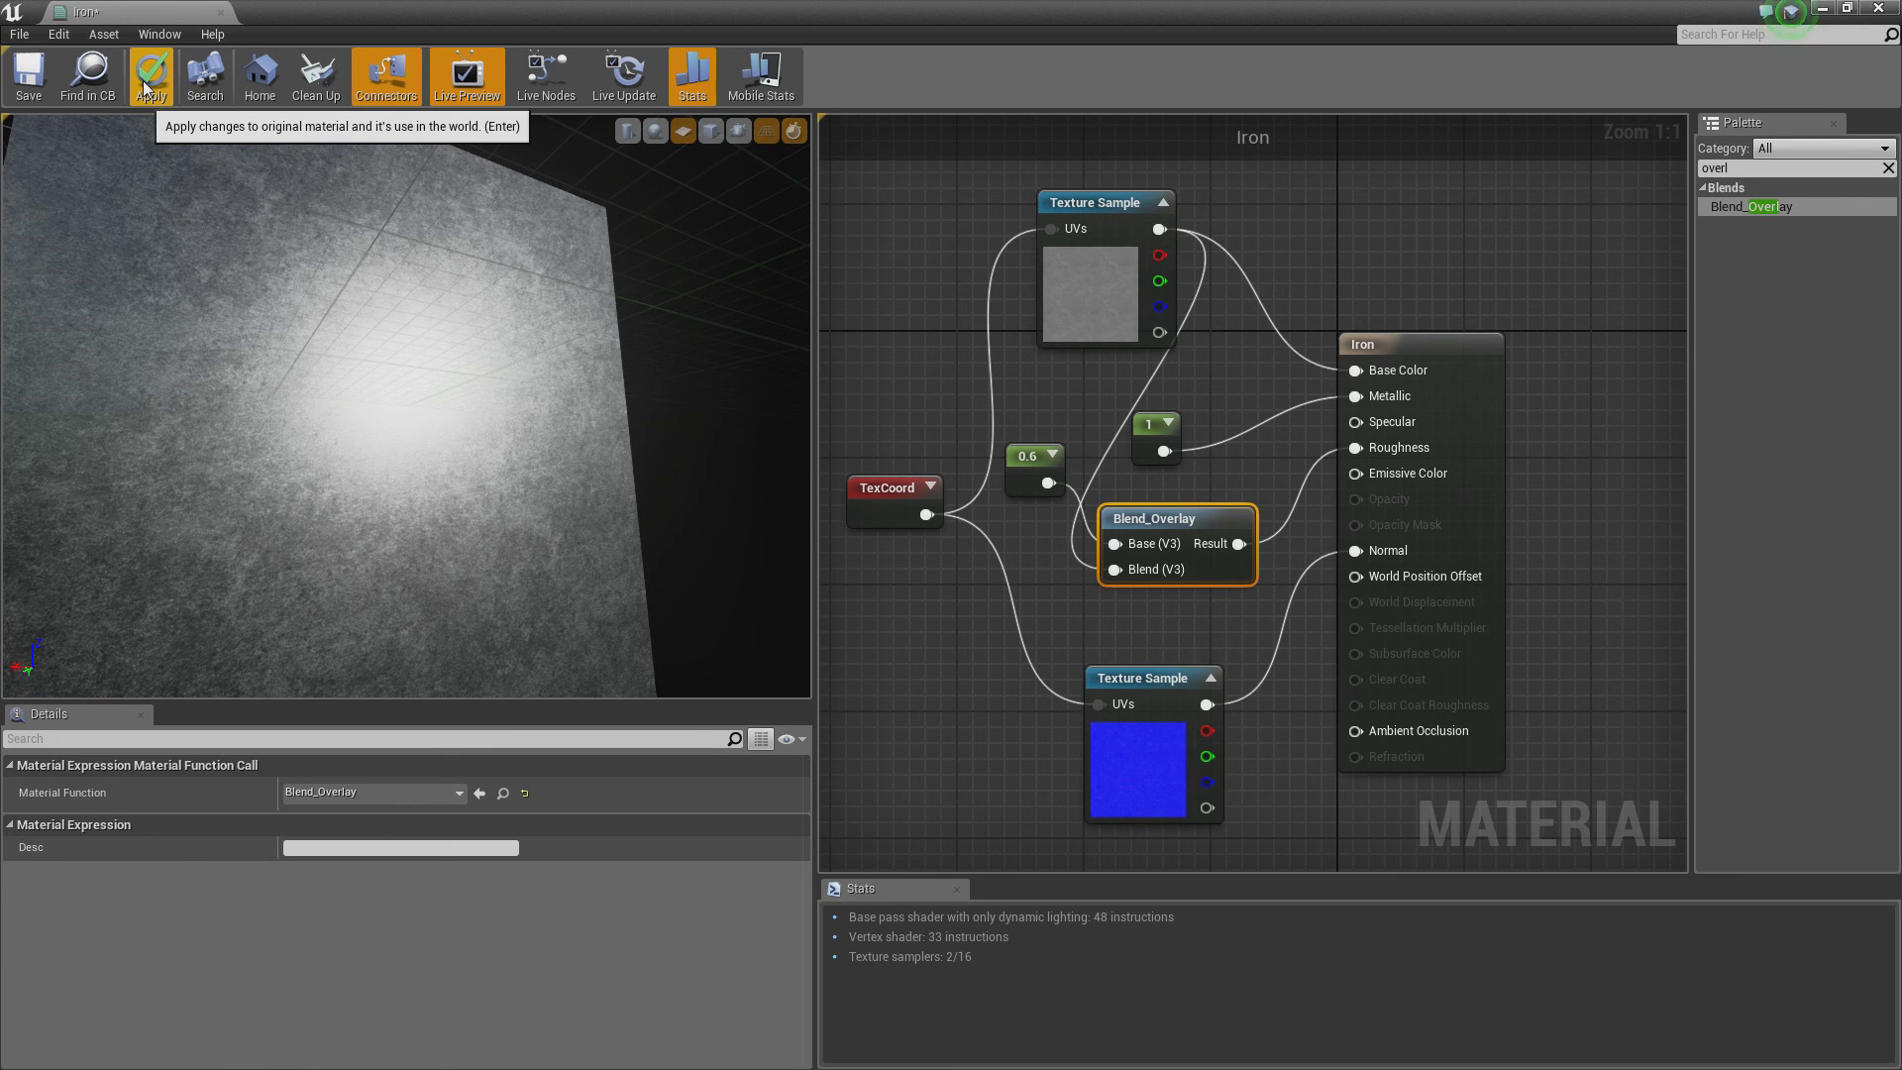
pyautogui.click(1824, 10)
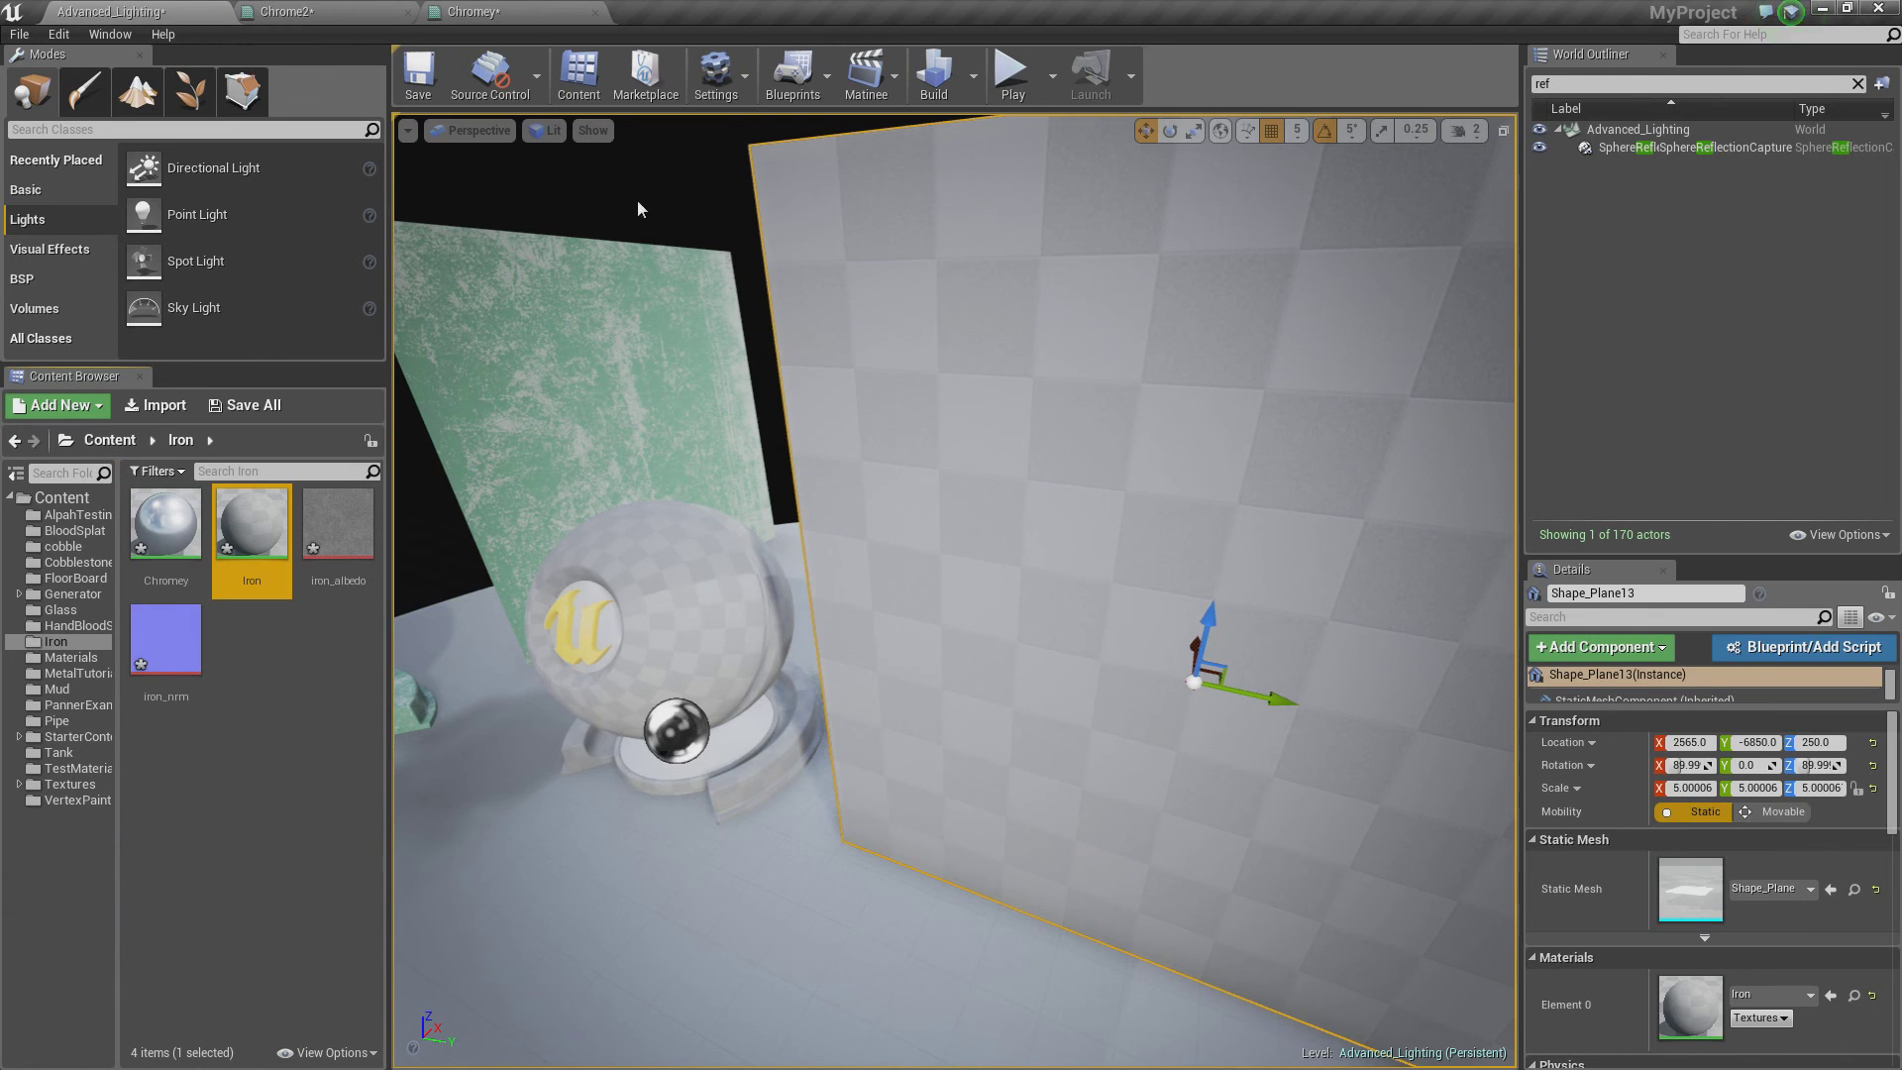
pyautogui.click(638, 209)
# Step: Inspect the Iron surface up close and move the duplicated wall plane beside the other metal wall plane
pyautogui.moveTo(938, 498); pyautogui.dragTo(1070, 445, button='right')
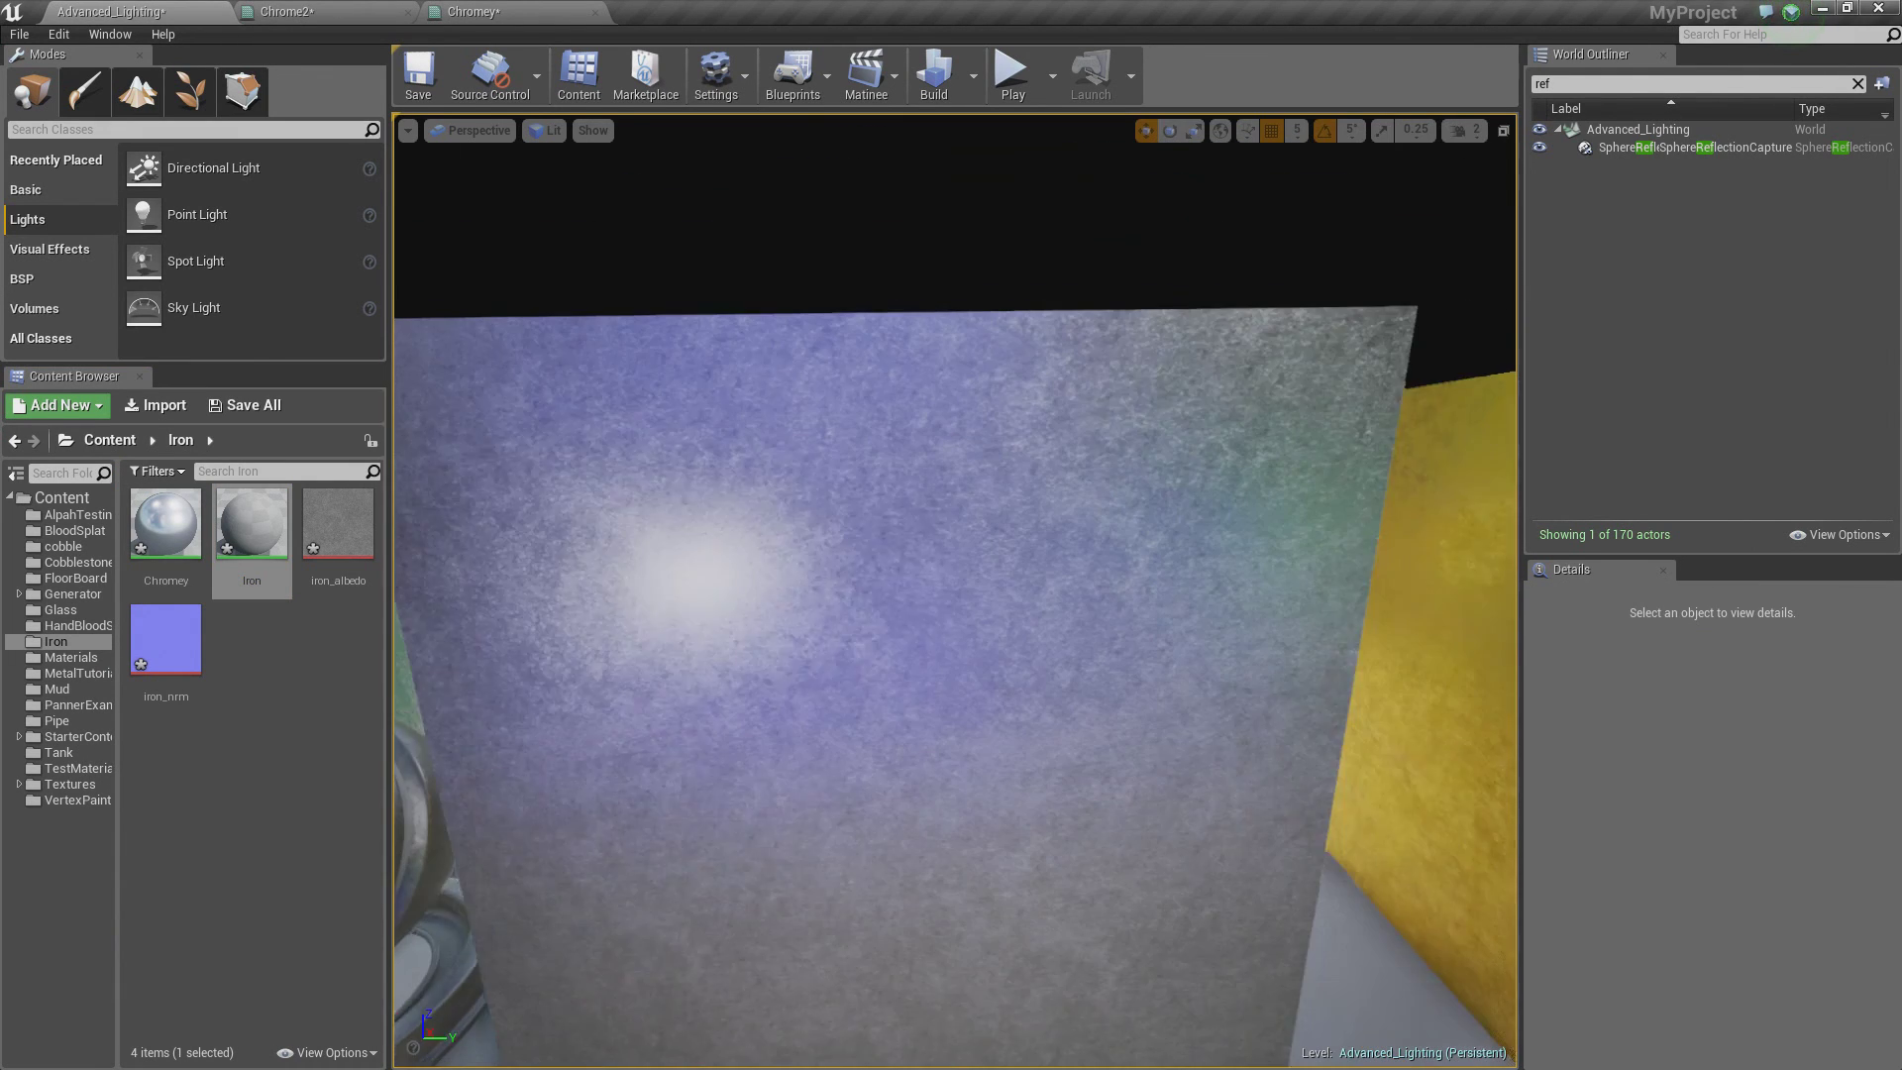
pyautogui.moveTo(955, 580); pyautogui.dragTo(974, 579, button='right')
pyautogui.click(955, 580)
pyautogui.moveTo(850, 727); pyautogui.dragTo(1289, 583)
pyautogui.click(1189, 384)
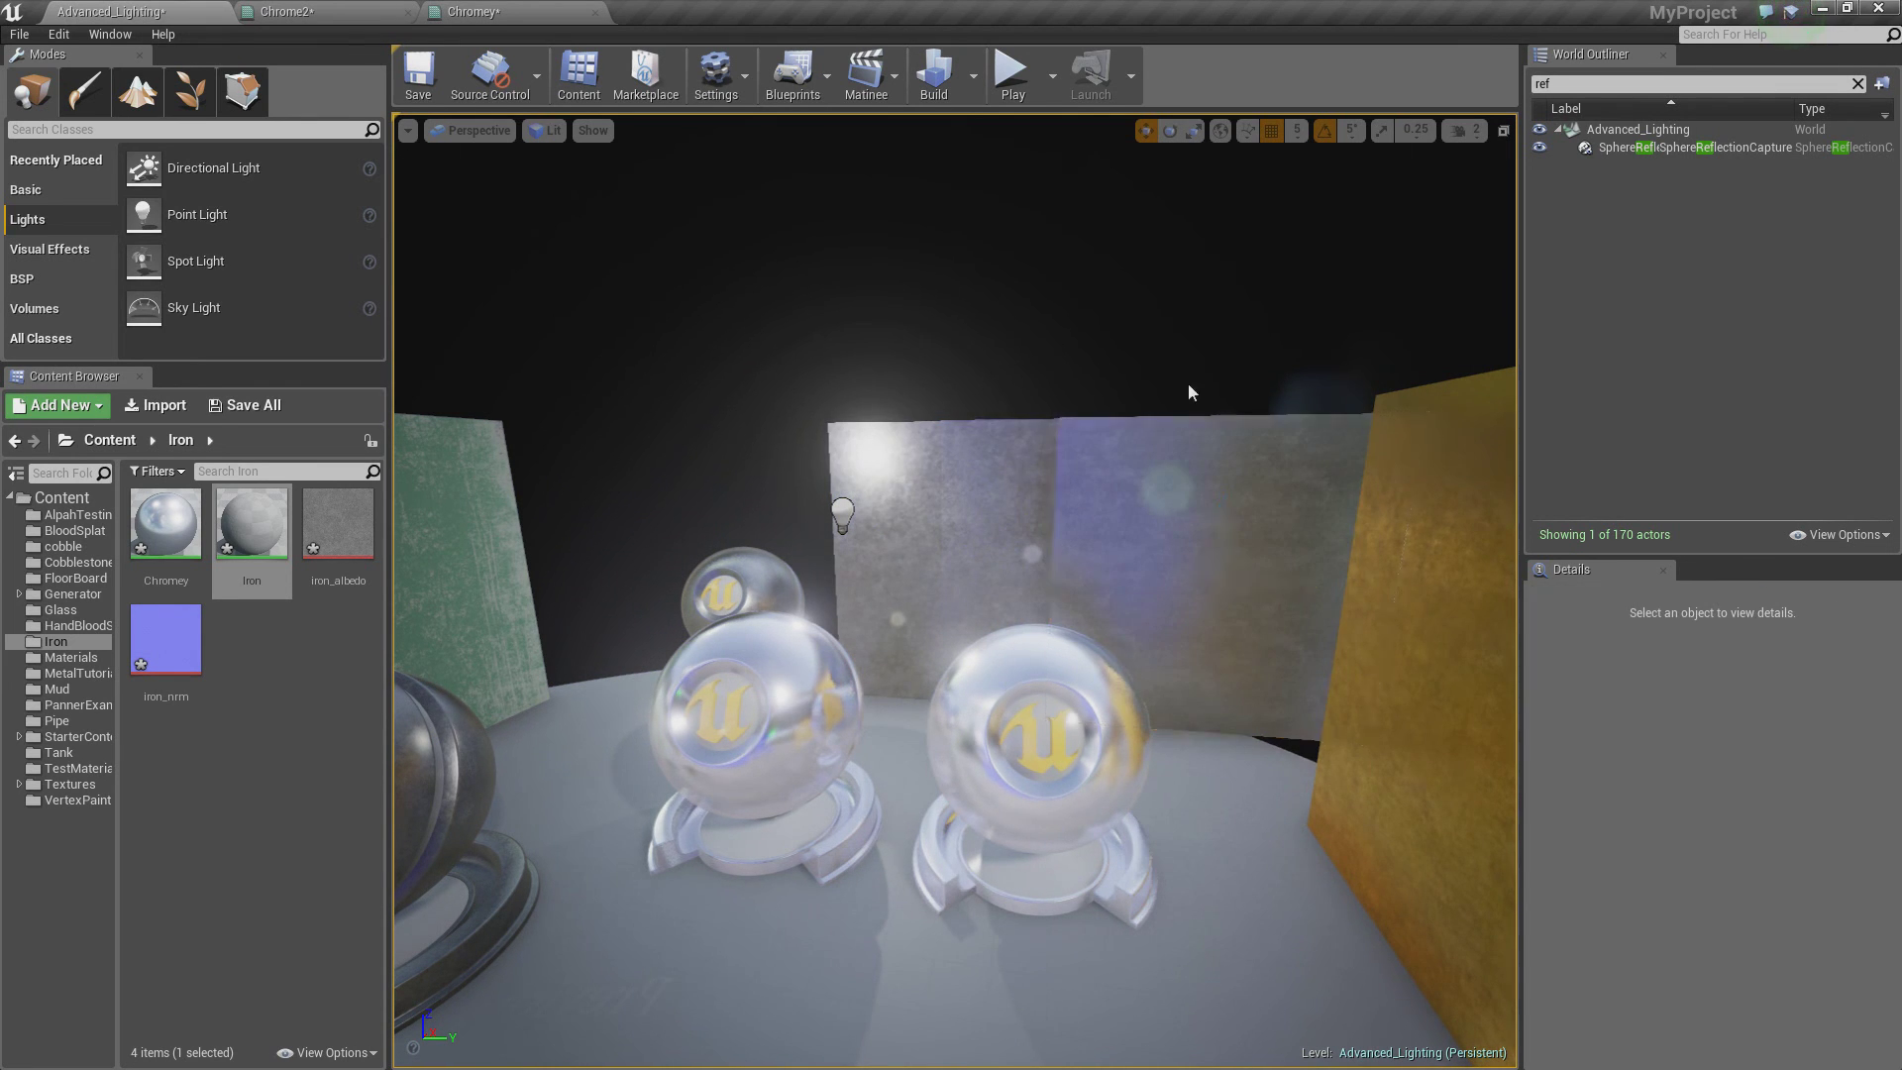
# Step: Compare the two adjacent metal wall planes up close and delete the duplicated one
pyautogui.press('w')
pyautogui.moveTo(1188, 386); pyautogui.dragTo(1114, 404, button='right')
pyautogui.press('d')
pyautogui.press('a')
pyautogui.moveTo(1114, 297); pyautogui.dragTo(1160, 294, button='right')
pyautogui.press('s')
pyautogui.click(1269, 525)
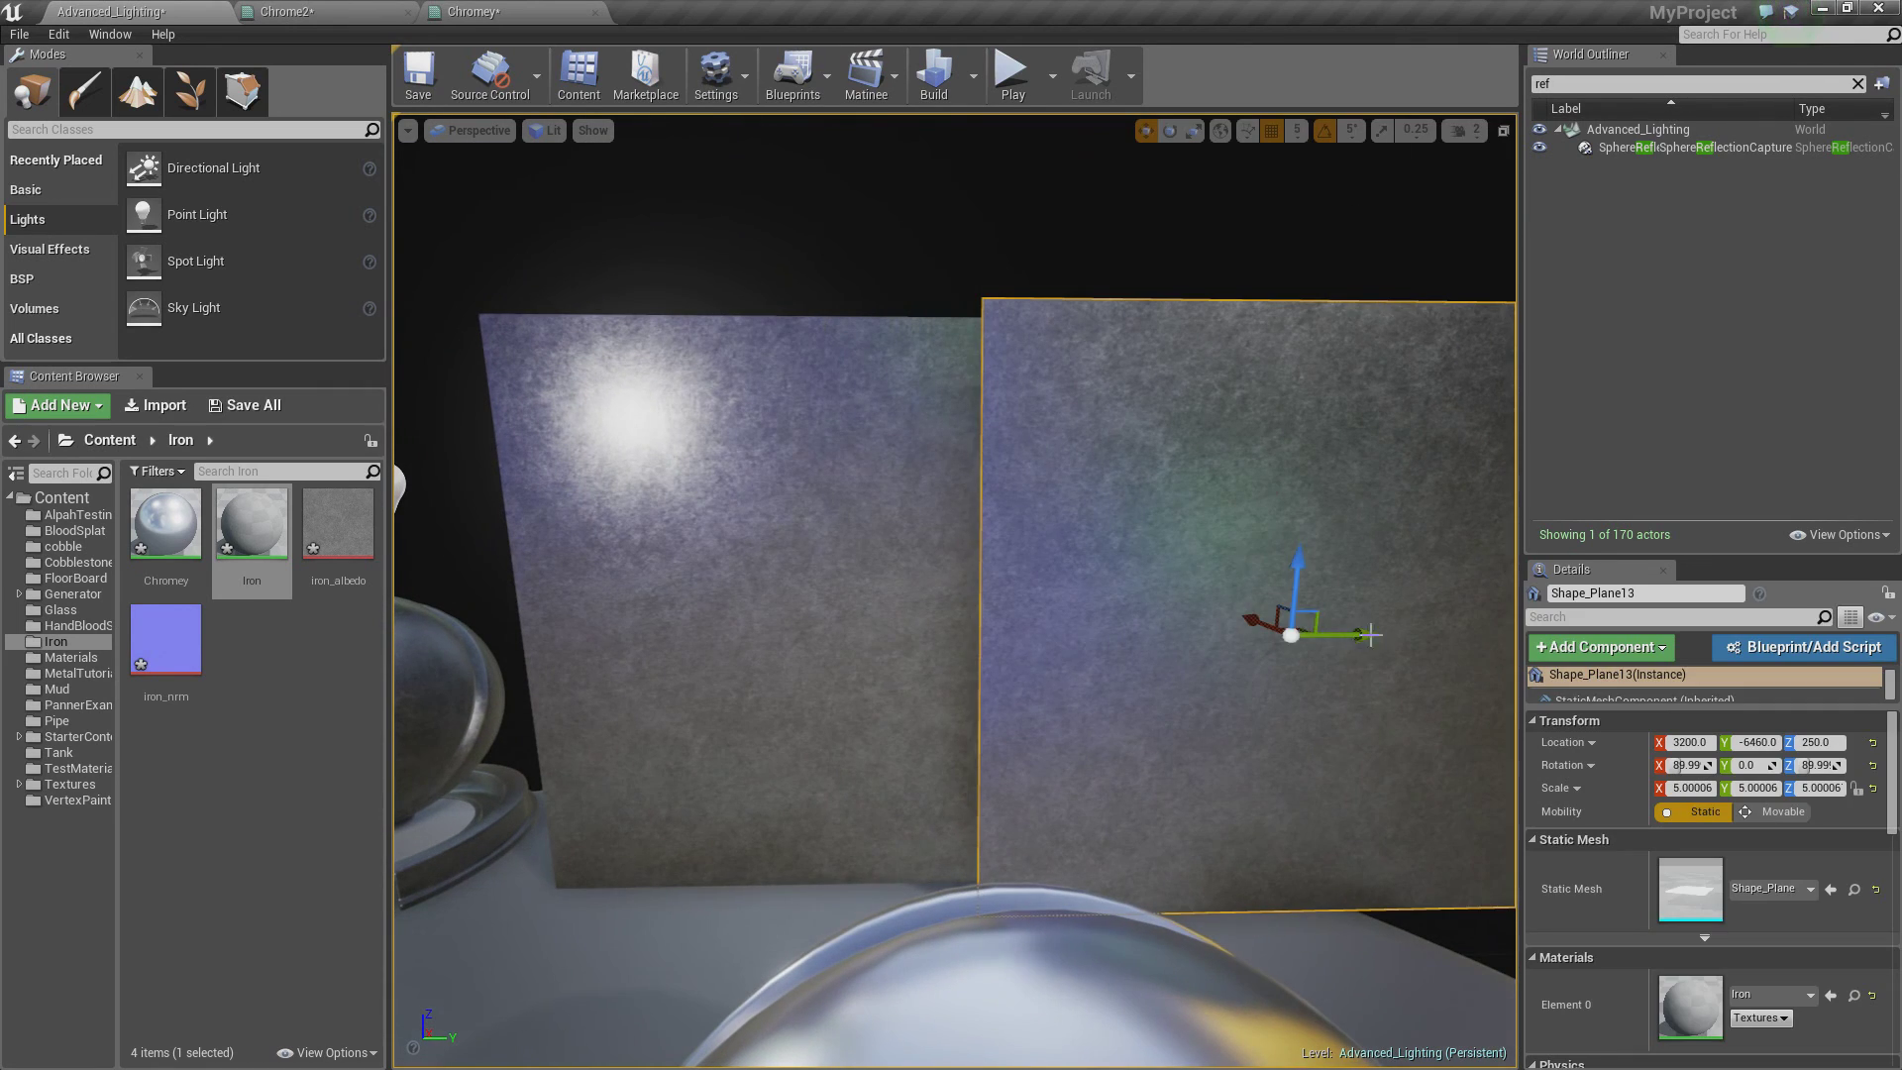
pyautogui.moveTo(1372, 634); pyautogui.dragTo(1327, 625)
pyautogui.press('Delete')
# Step: Examine the metal preview spheres around the level and the green painted wall plane
pyautogui.moveTo(1274, 603); pyautogui.dragTo(1000, 644, button='right')
pyautogui.press('s')
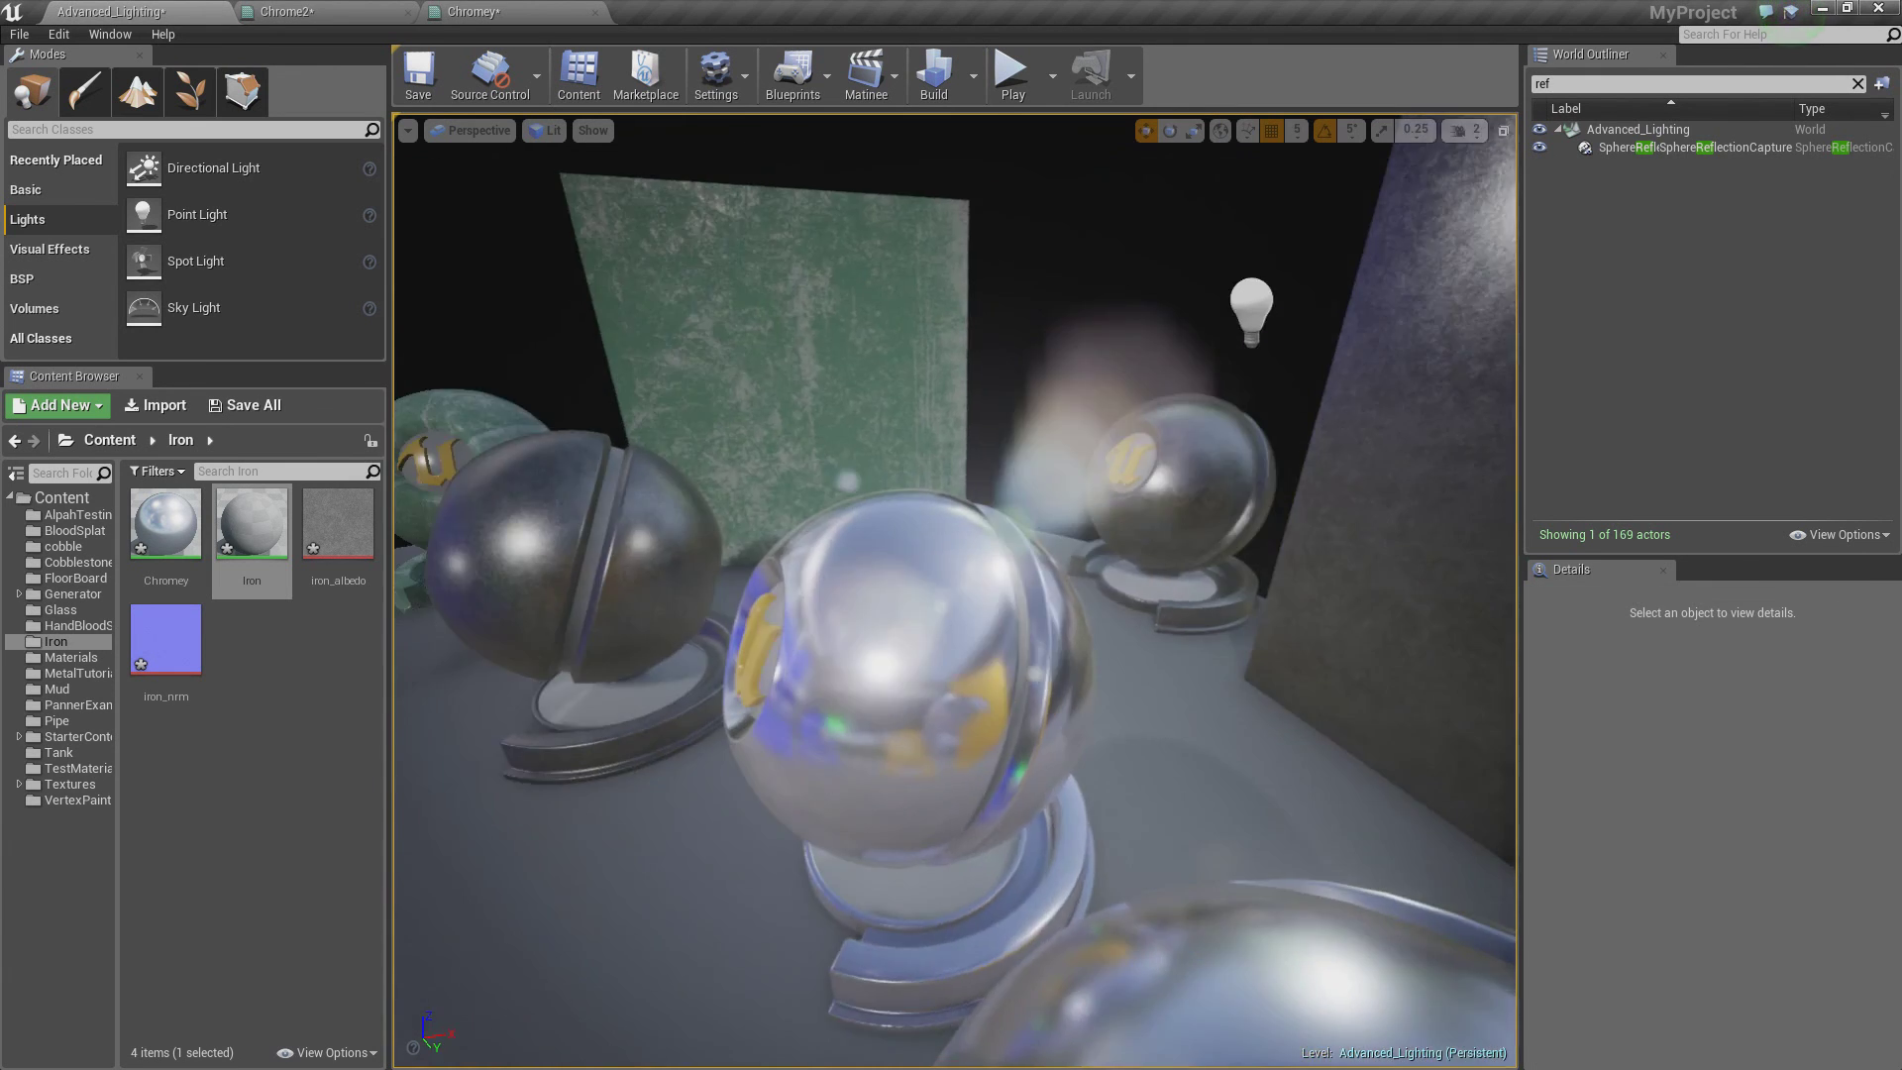
pyautogui.press('a')
pyautogui.moveTo(1026, 524); pyautogui.dragTo(1258, 525, button='right')
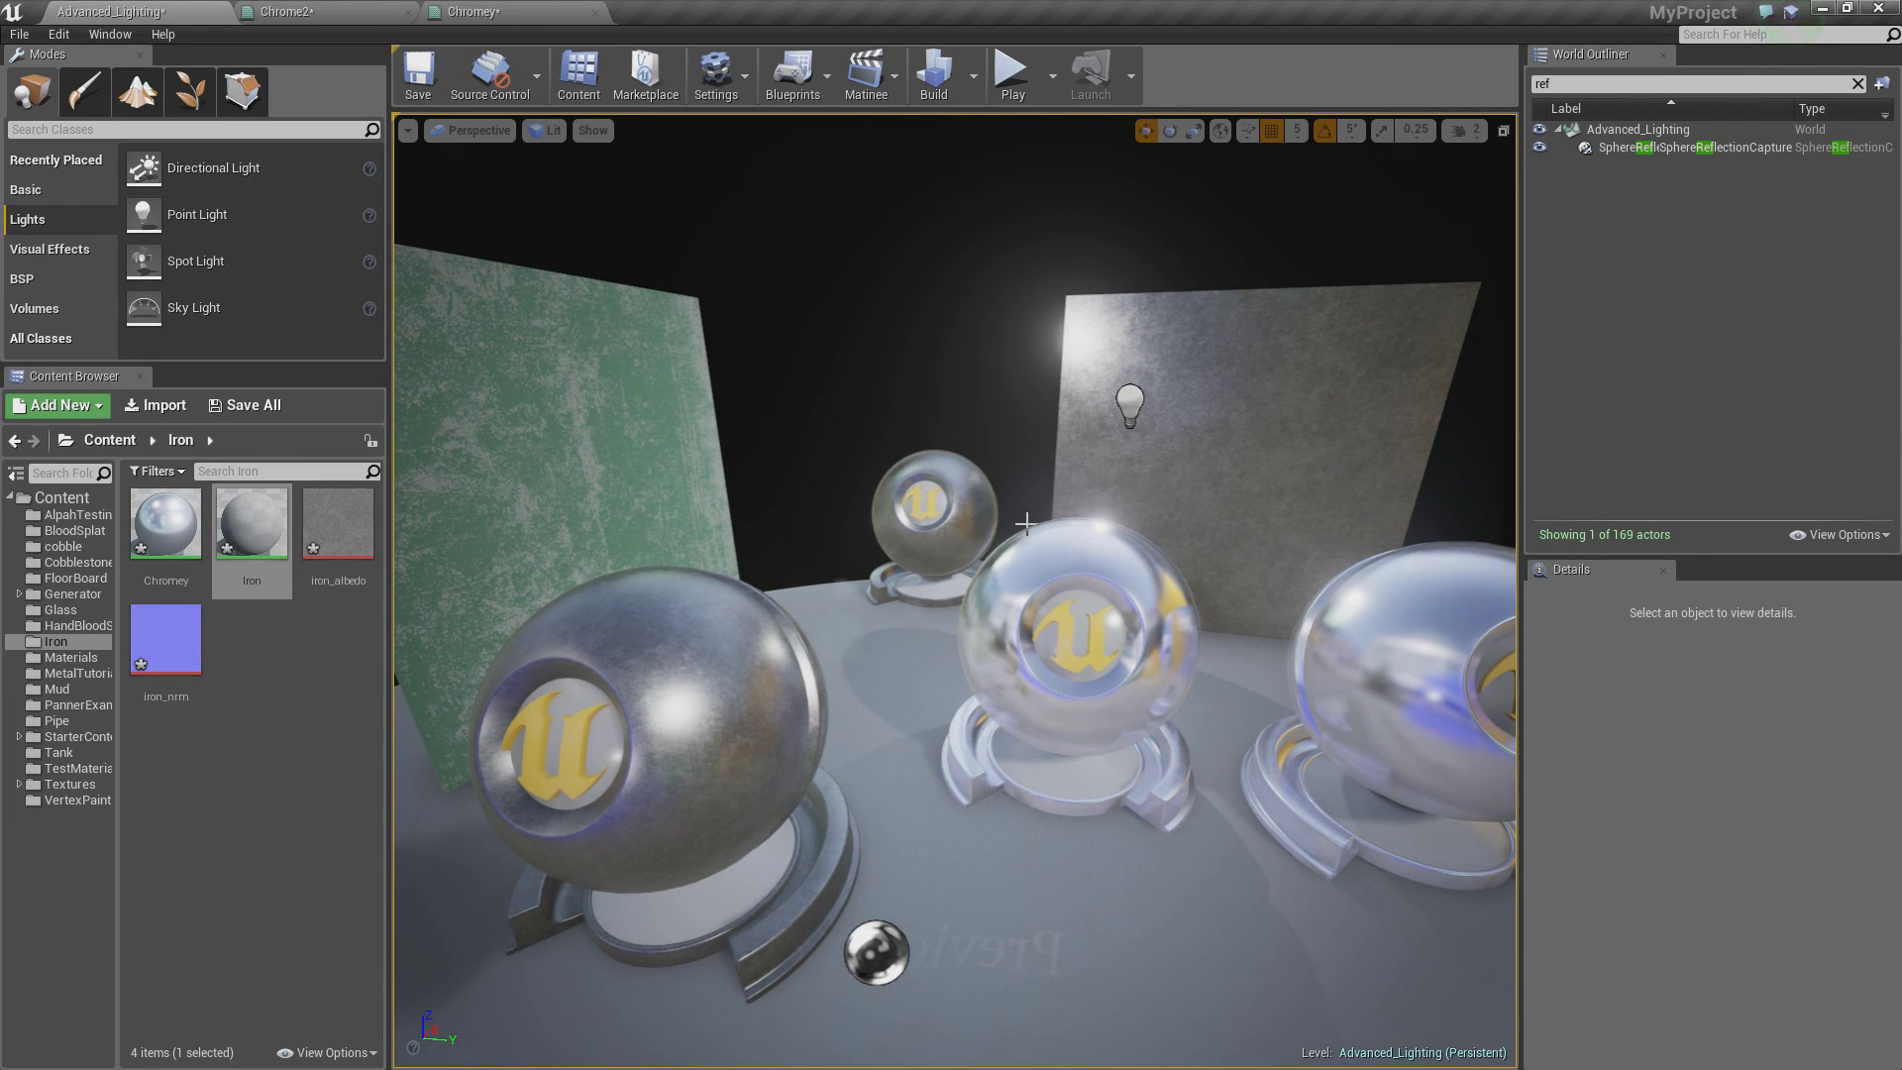
pyautogui.moveTo(857, 493); pyautogui.dragTo(930, 621, button='right')
pyautogui.press('w')
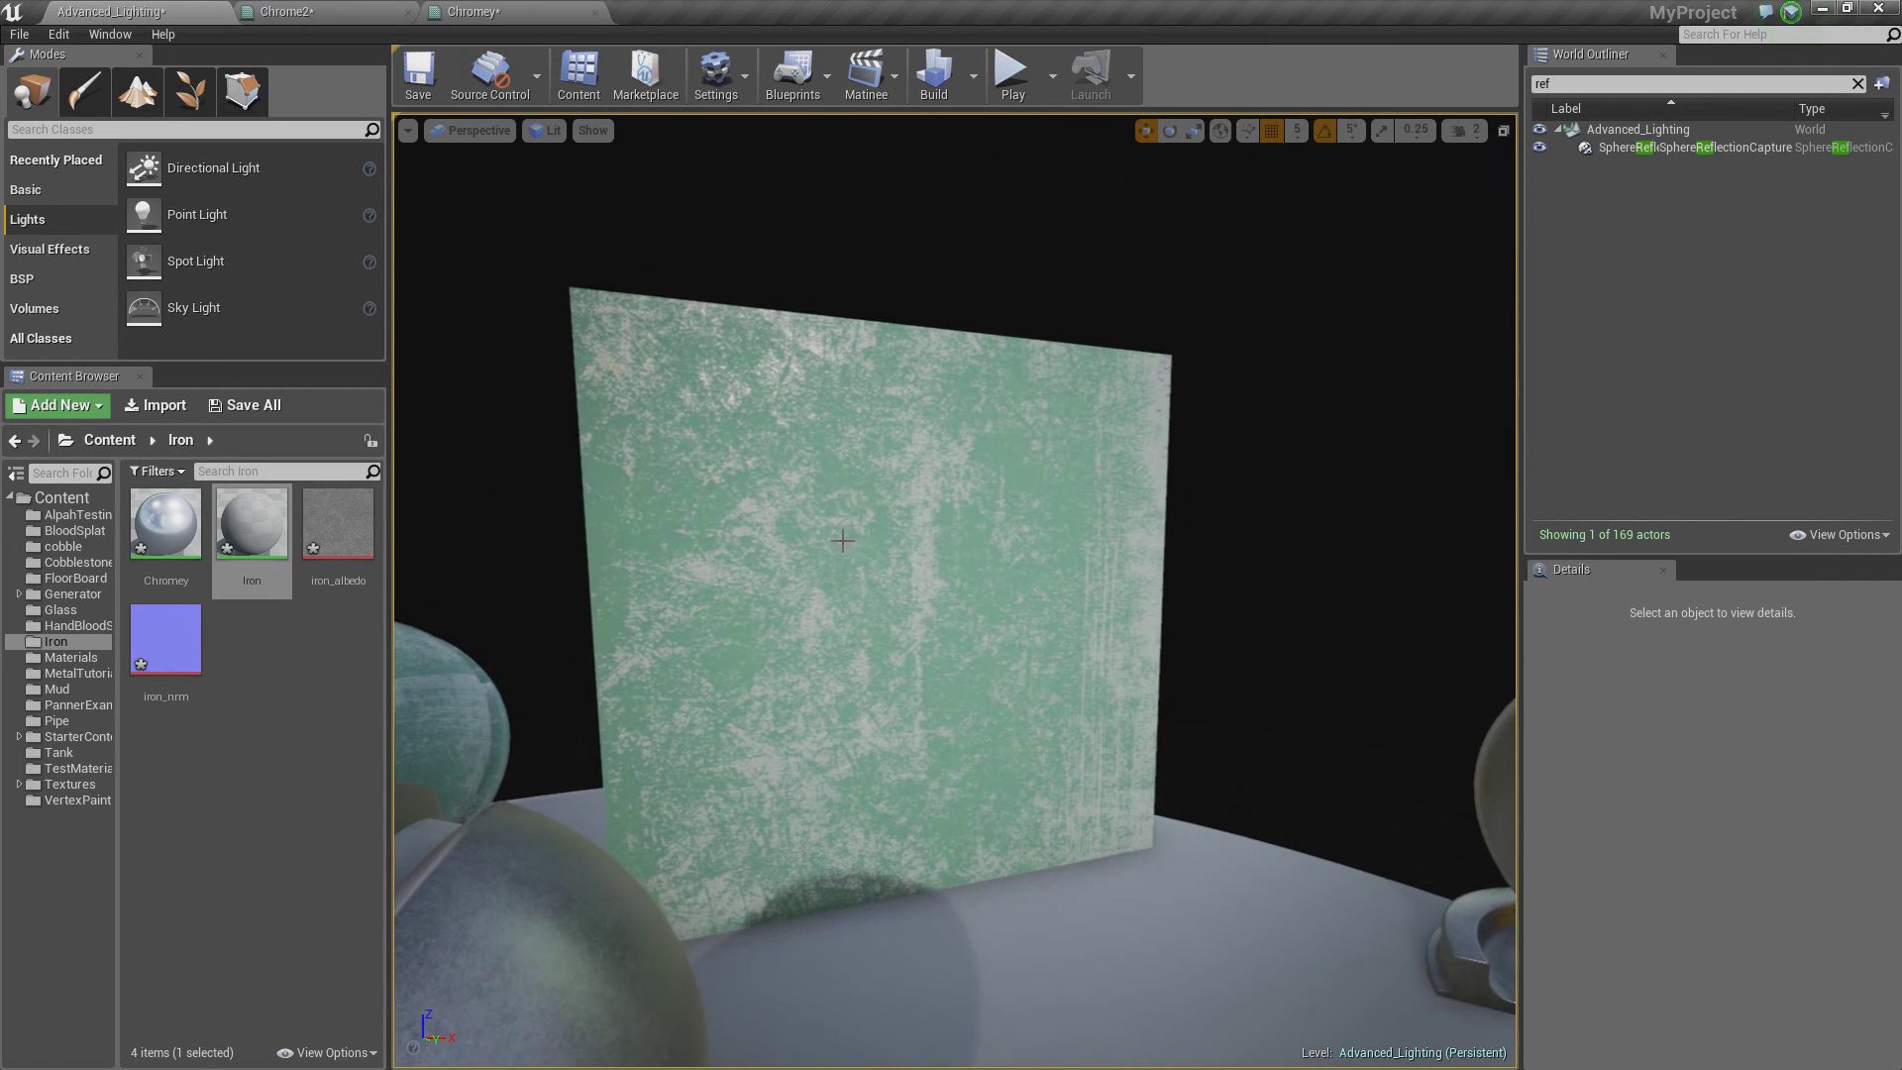